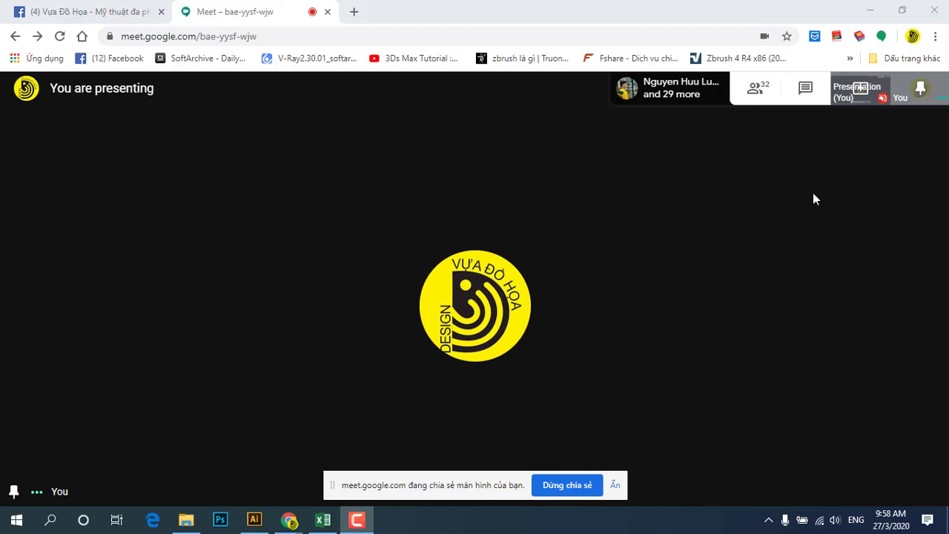
# Show the Meet participants list, then bring the Illustrator lens-types lesson file to the front.
pyautogui.click(755, 90)
pyautogui.click(755, 90)
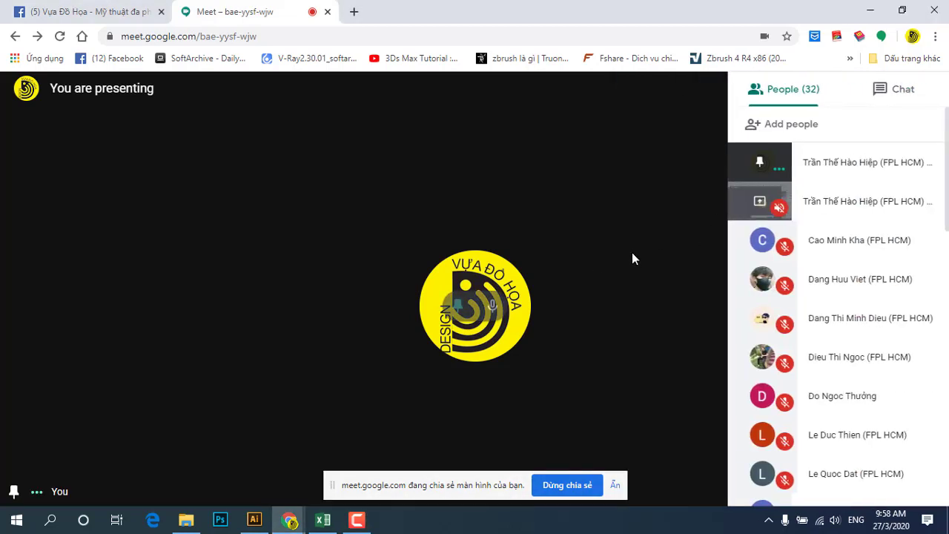
pyautogui.click(255, 519)
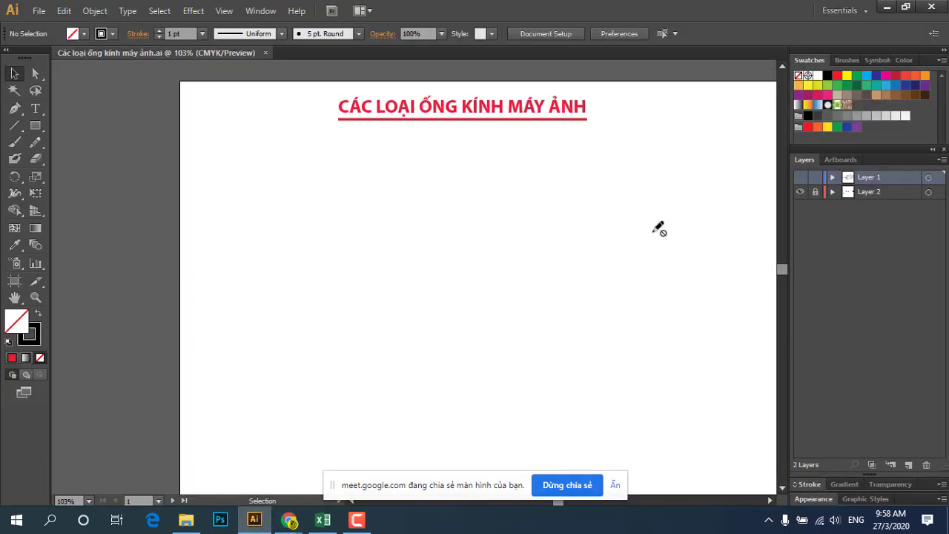
# Hide the lens diagram on Layer 1 and add a new empty Layer 3 on top.
pyautogui.click(800, 180)
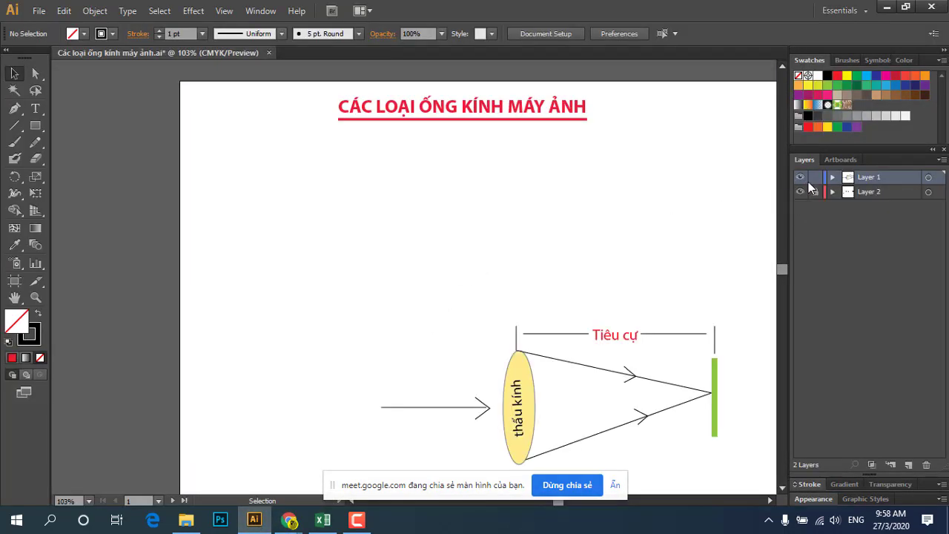
pyautogui.click(801, 179)
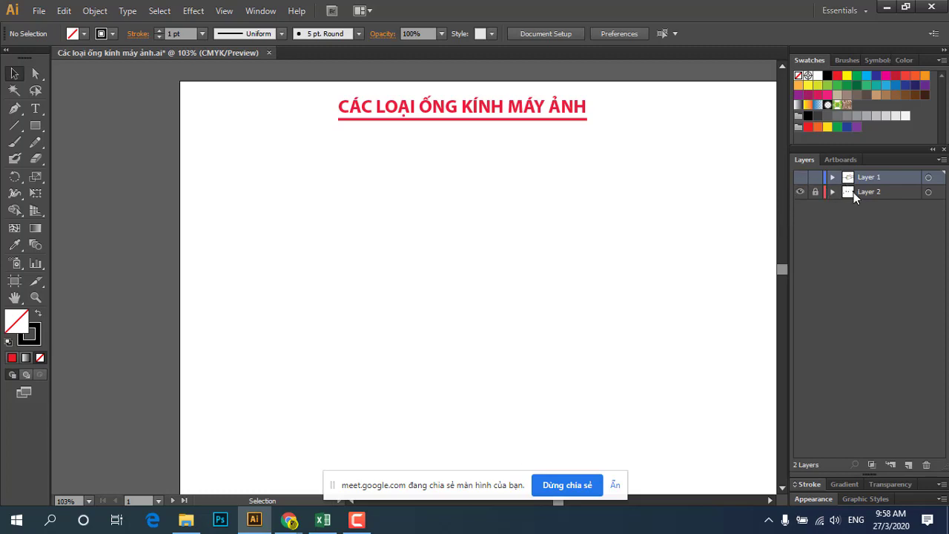
pyautogui.click(906, 463)
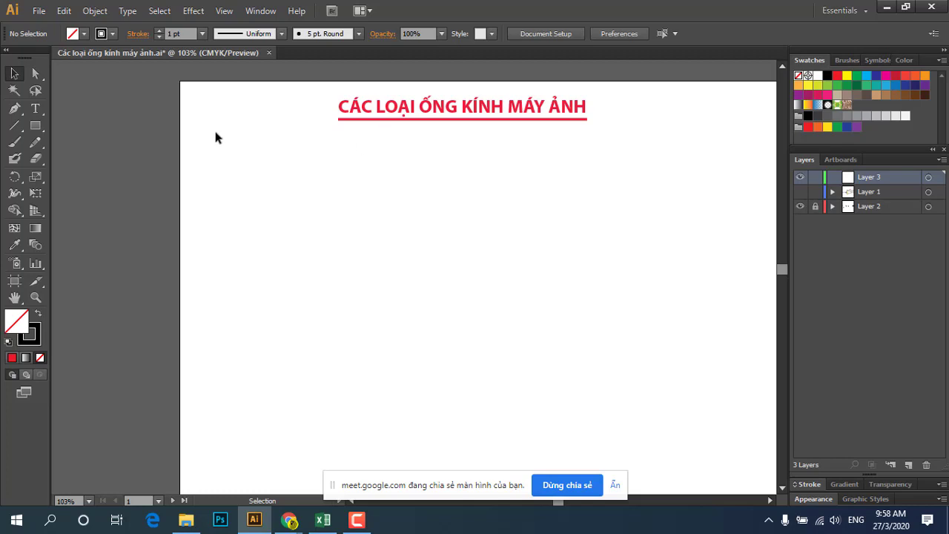
pyautogui.click(34, 110)
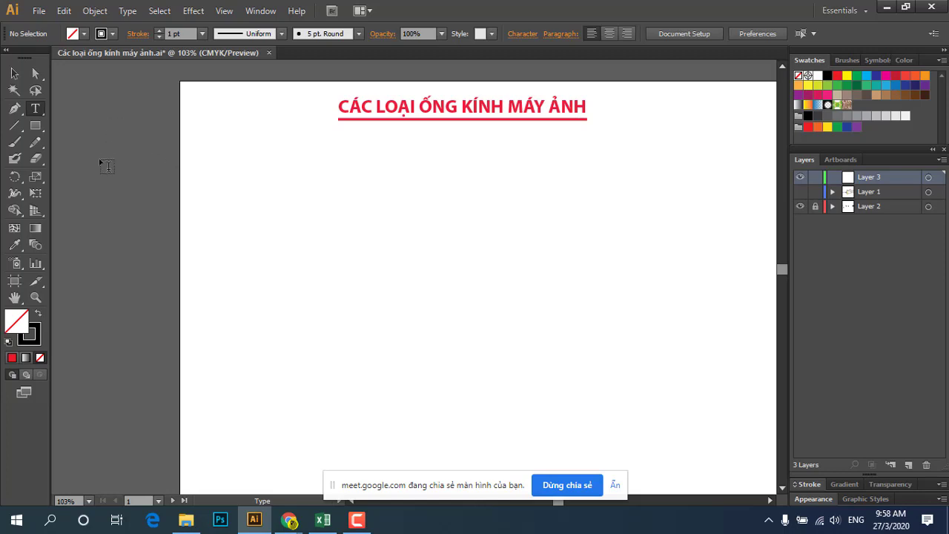
# Type the line '1. Phân loại ống kính theo tiêu cự' below the red heading.
pyautogui.click(194, 162)
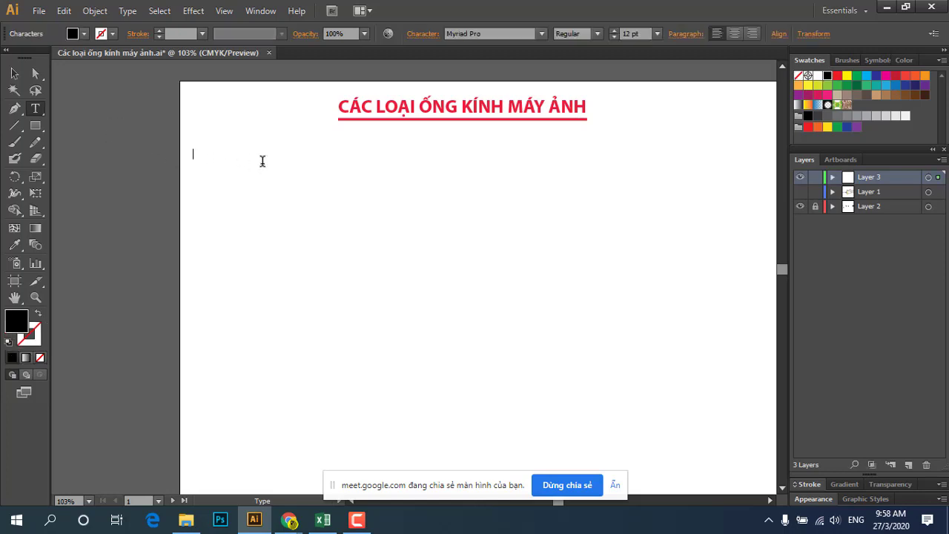
pyautogui.write('1.')
pyautogui.write('haan')
pyautogui.write('ong')
pyautogui.write('the')
pyautogui.write('eu')
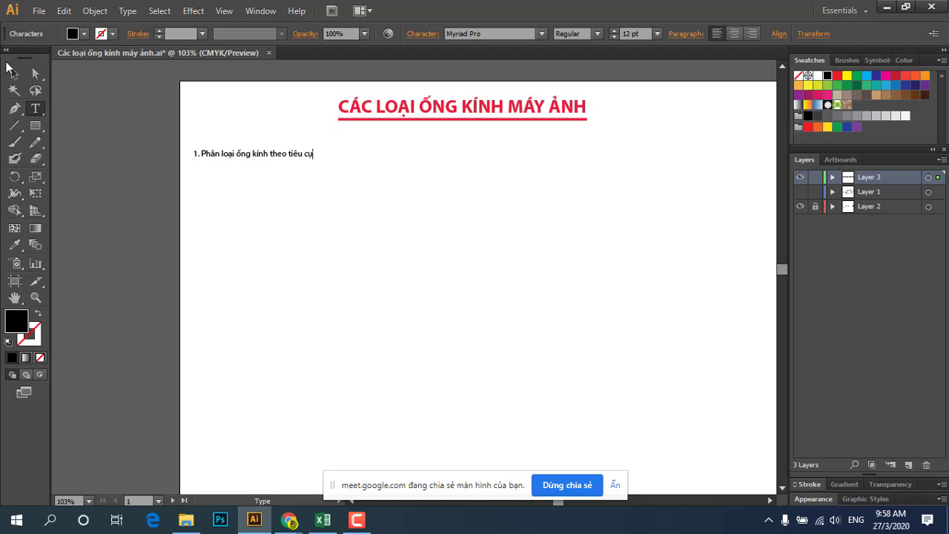
pyautogui.click(14, 73)
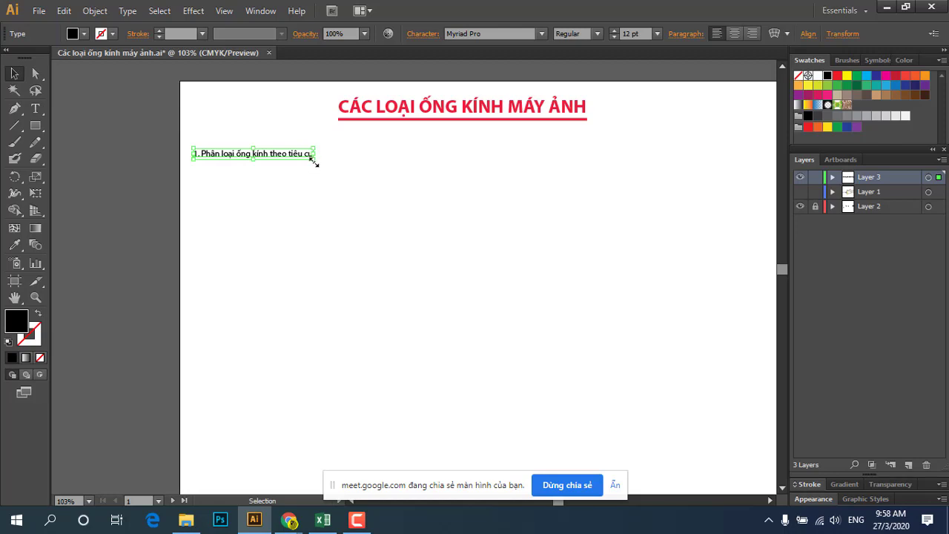
# Scale the subheading to 24.93 pt, shift it slightly up-right, and colour it dark blue.
pyautogui.moveTo(313, 158); pyautogui.dragTo(449, 211)
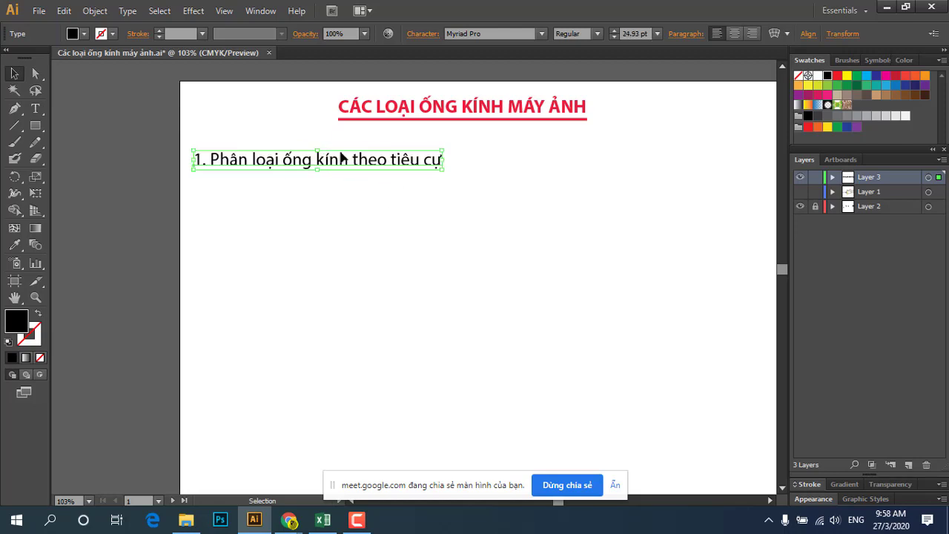
pyautogui.moveTo(339, 156); pyautogui.dragTo(409, 149)
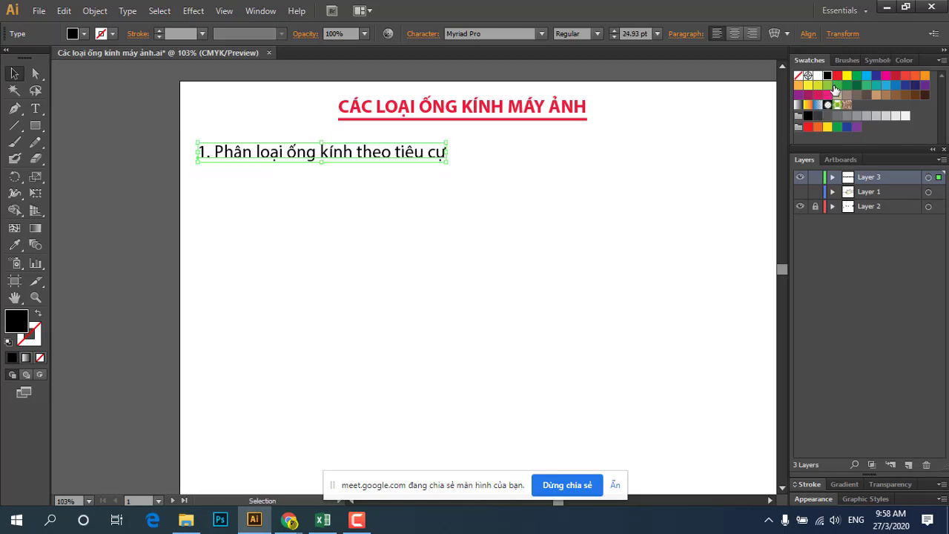
pyautogui.click(866, 76)
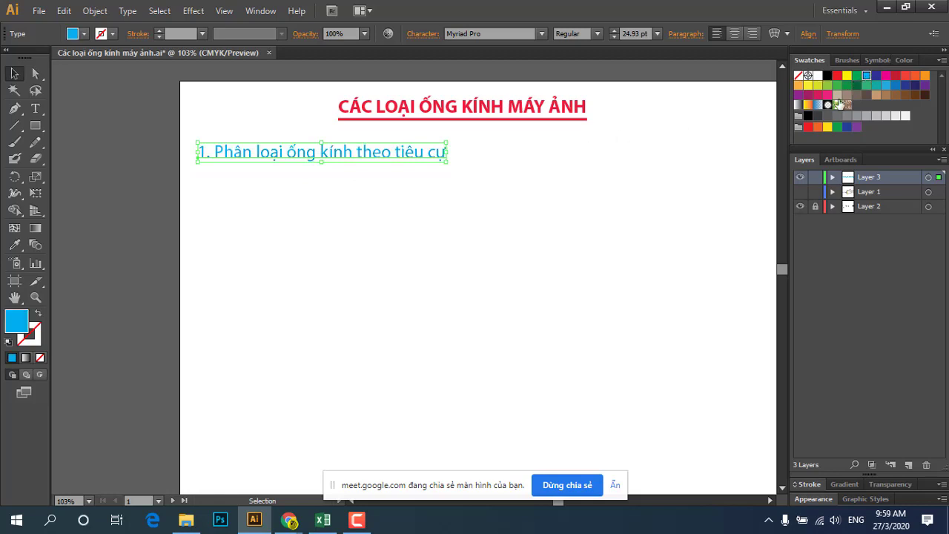
pyautogui.click(876, 75)
pyautogui.click(569, 170)
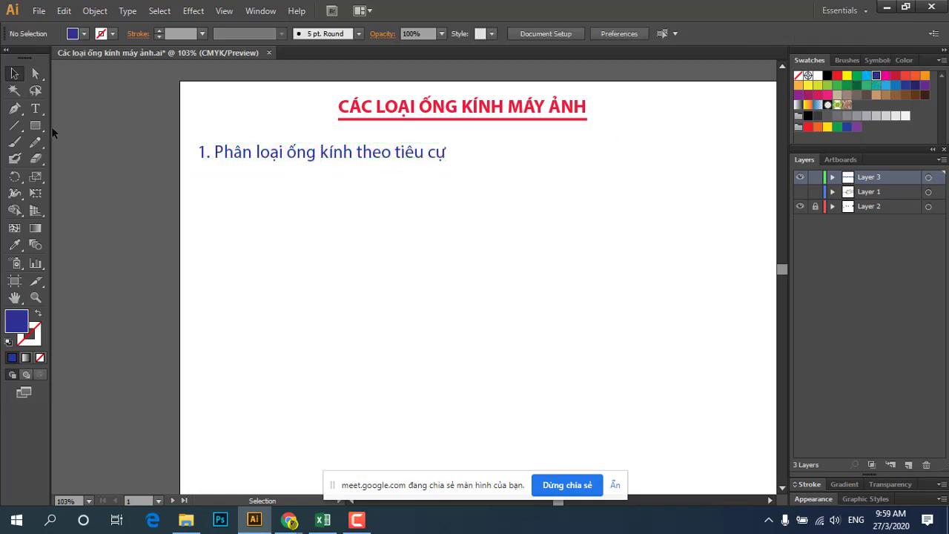
pyautogui.click(35, 108)
# Add a colon to the subheading, then the line 'a. Tiêu cự là gì?' and begin '- Là khoảng cách'.
pyautogui.click(448, 153)
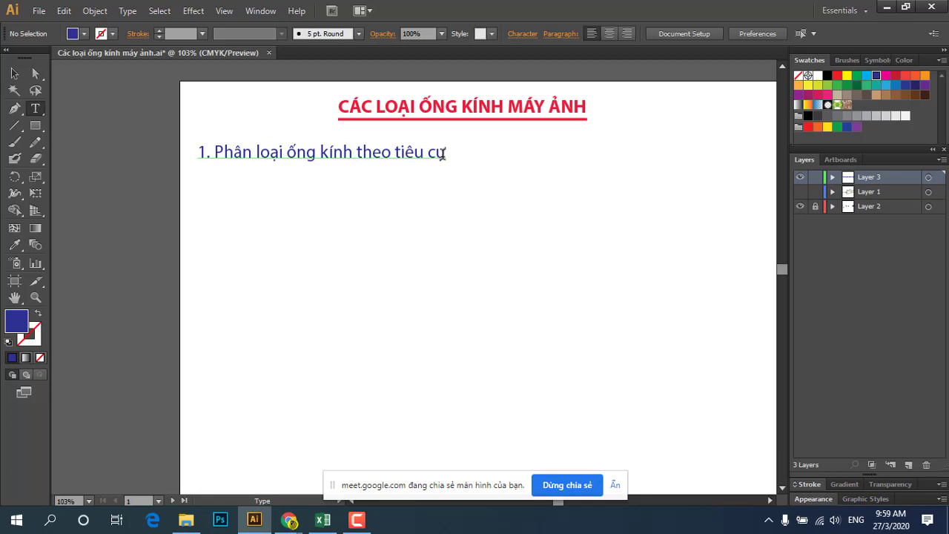
pyautogui.write(':')
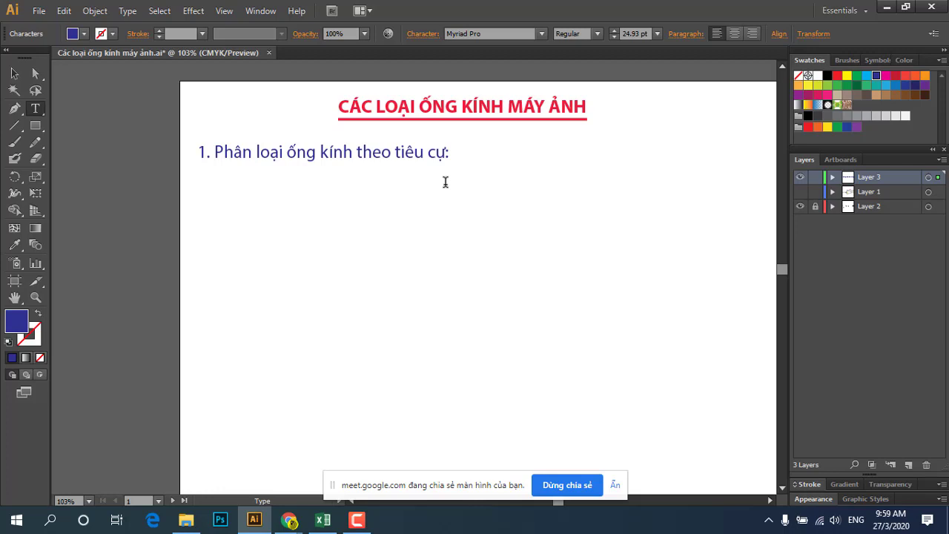
pyautogui.write('a')
pyautogui.write('. Tiê')
pyautogui.write('u')
pyautogui.write('u')
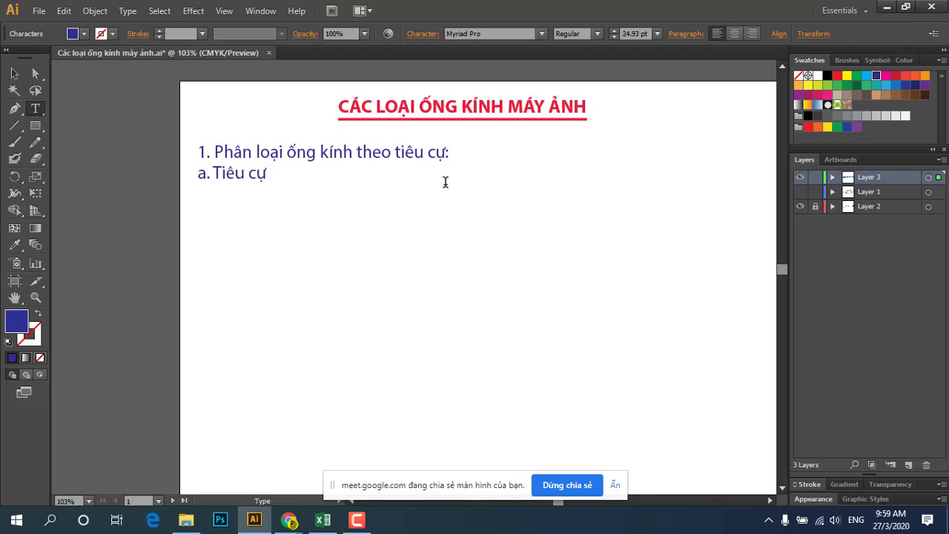
pyautogui.write('laf g')
pyautogui.write('a 2kh')
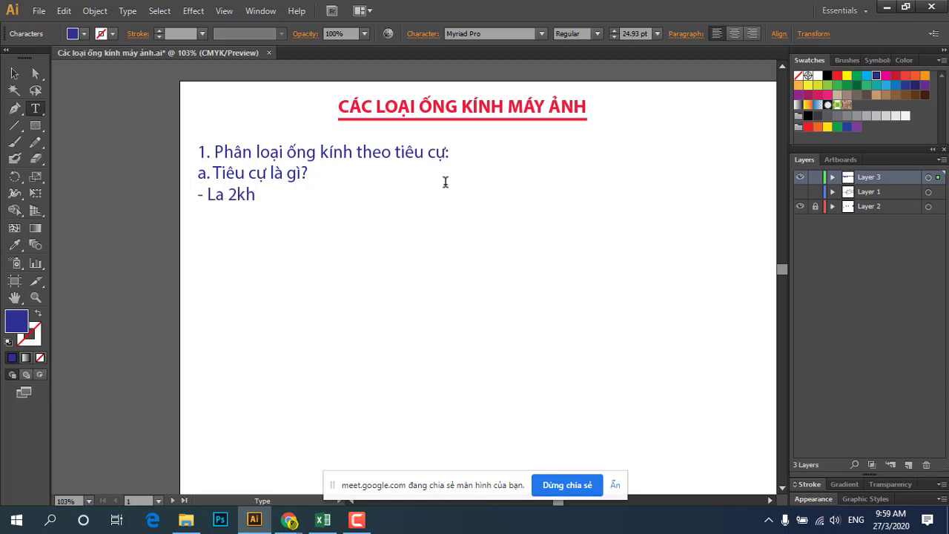
pyautogui.write('oang3')
pyautogui.press('BackSpace')
pyautogui.press('BackSpace')
pyautogui.press('BackSpace')
pyautogui.press('BackSpace')
pyautogui.press('BackSpace')
pyautogui.press('BackSpace')
pyautogui.press('BackSpace')
pyautogui.press('BackSpace')
pyautogui.press('BackSpace')
pyautogui.press('BackSpace')
pyautogui.write('a2')
pyautogui.write('la2')
pyautogui.press('BackSpace')
pyautogui.press('BackSpace')
pyautogui.press('BackSpace')
pyautogui.press('BackSpace')
pyautogui.press('BackSpace')
pyautogui.write('La2')
pyautogui.write(' khoang')
pyautogui.write('3')
pyautogui.write('ach1')
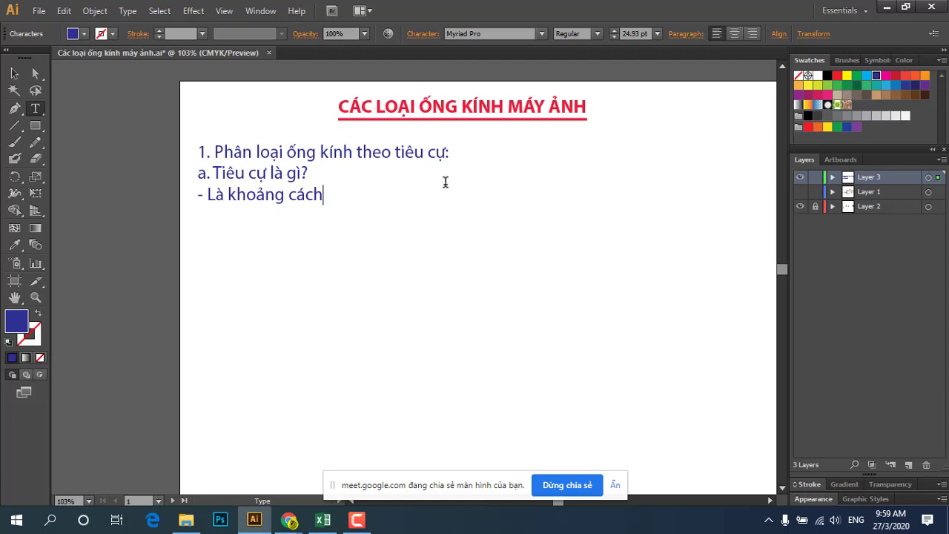
# Continue the definition with 'đo được từ tâm ống kính đến cảm biến của máy ảnh', fixing typos.
pyautogui.write('đo')
pyautogui.write('9')
pyautogui.press('BackSpace')
pyautogui.press('BackSpace')
pyautogui.press('BackSpace')
pyautogui.write('d0')
pyautogui.write('o')
pyautogui.press('BackSpace')
pyautogui.press('BackSpace')
pyautogui.press('BackSpace')
pyautogui.write('do9')
pyautogui.press('BackSpace')
pyautogui.press('BackSpace')
pyautogui.press('BackSpace')
pyautogui.click(768, 521)
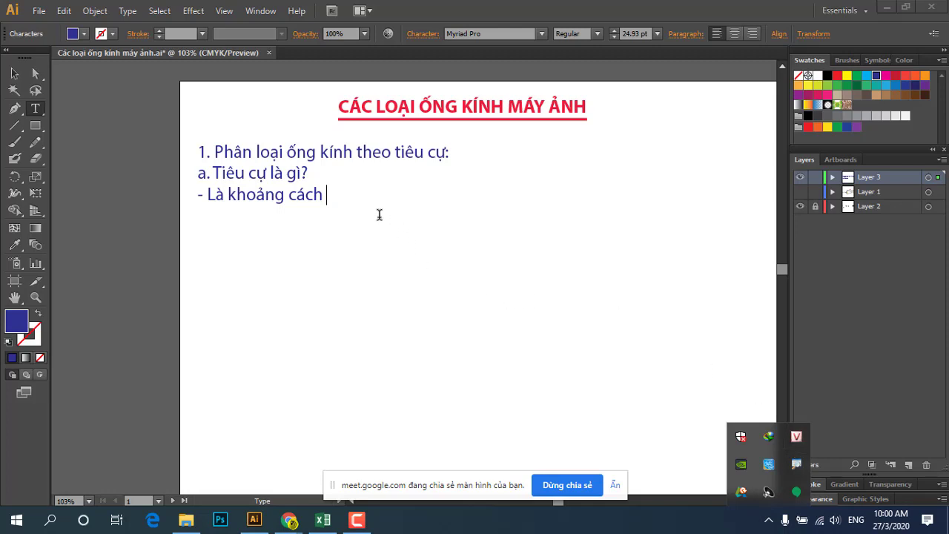
pyautogui.click(323, 201)
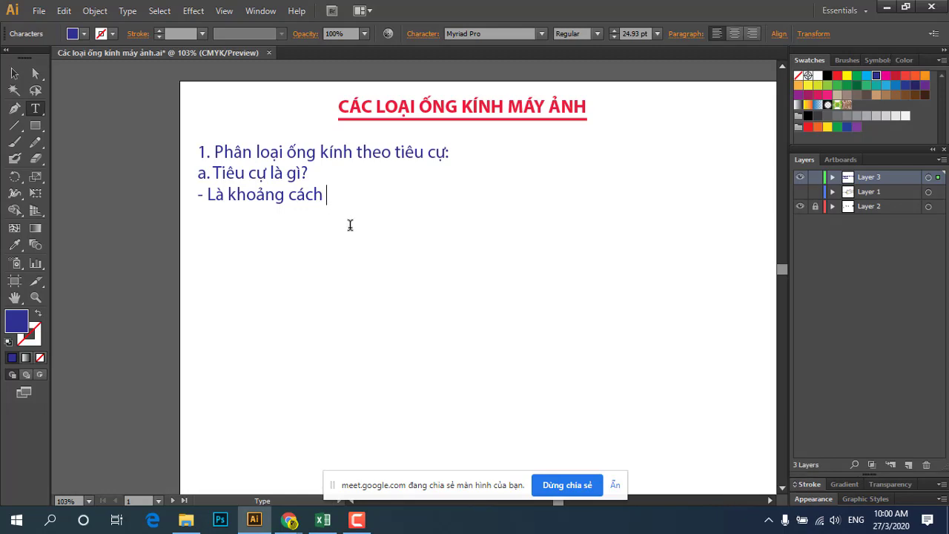
pyautogui.write('đo')
pyautogui.write('dươ')
pyautogui.write('cj twf t')
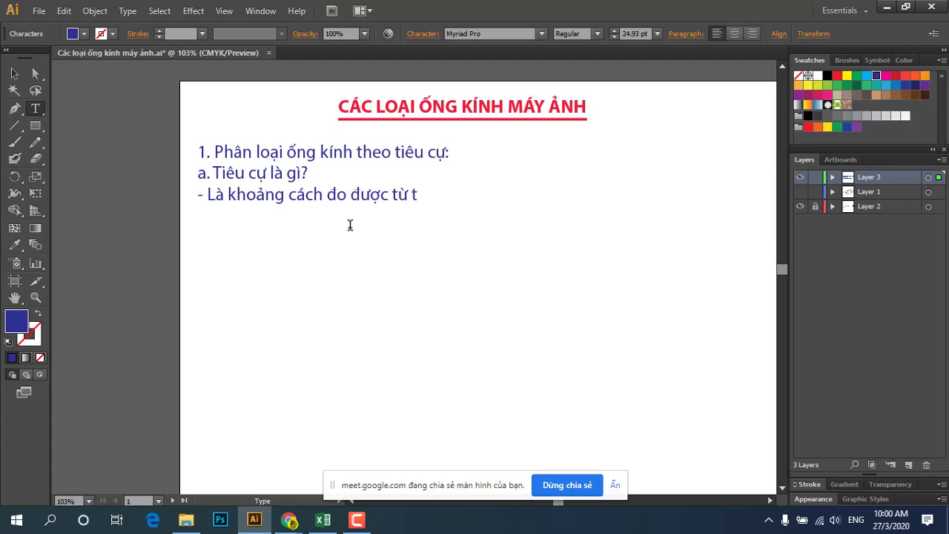
pyautogui.write('aa')
pyautogui.write('m')
pyautogui.write(' oongs ki')
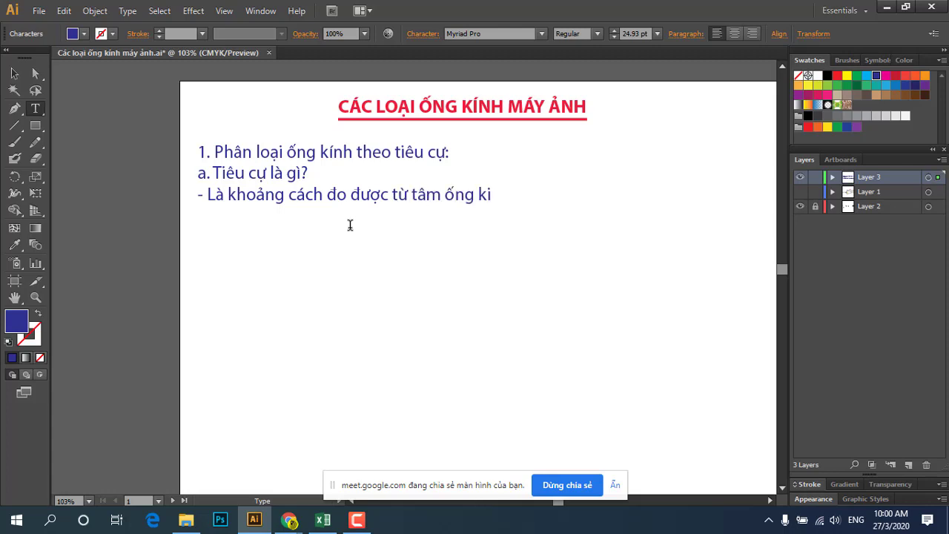
pyautogui.write('nhs')
pyautogui.write(' ddeen')
pyautogui.write(' c')
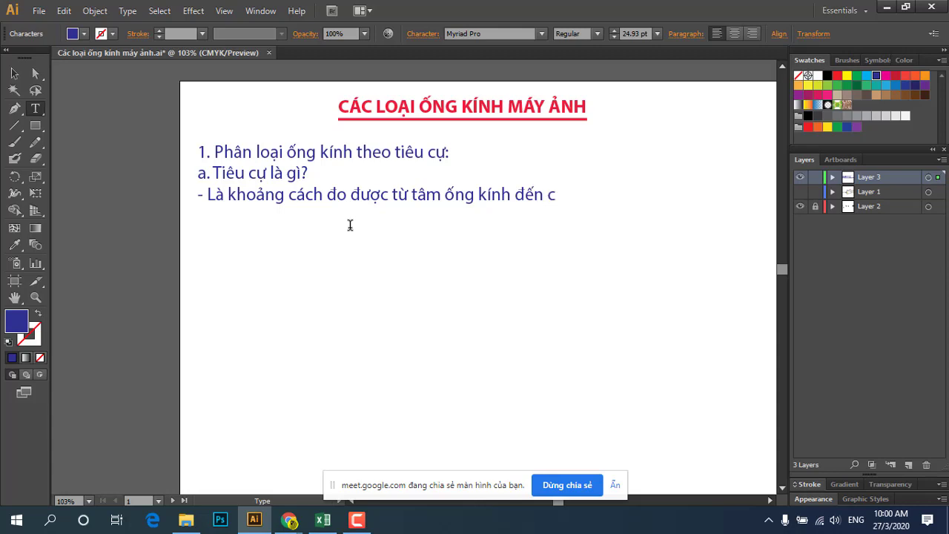
pyautogui.write('a')
pyautogui.write('mr ')
pyautogui.write('bieens')
pyautogui.write(' c')
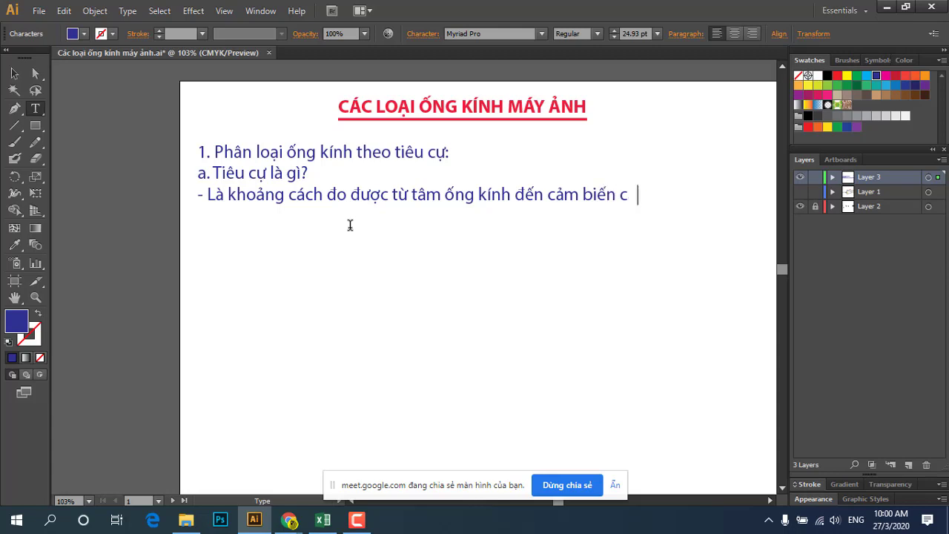
pyautogui.write('uar mays an')
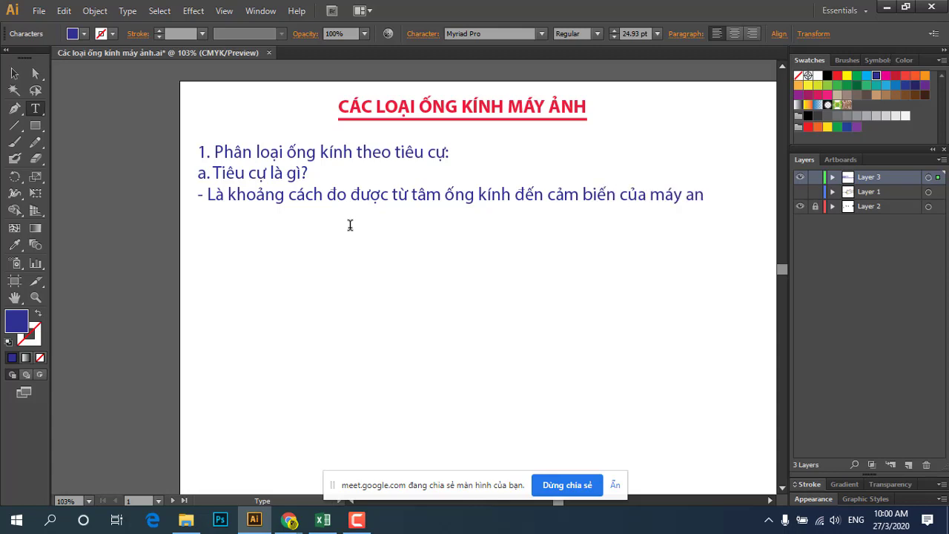
pyautogui.write('h')
# Recolour the first two text lines red.
pyautogui.moveTo(332, 180); pyautogui.dragTo(199, 147)
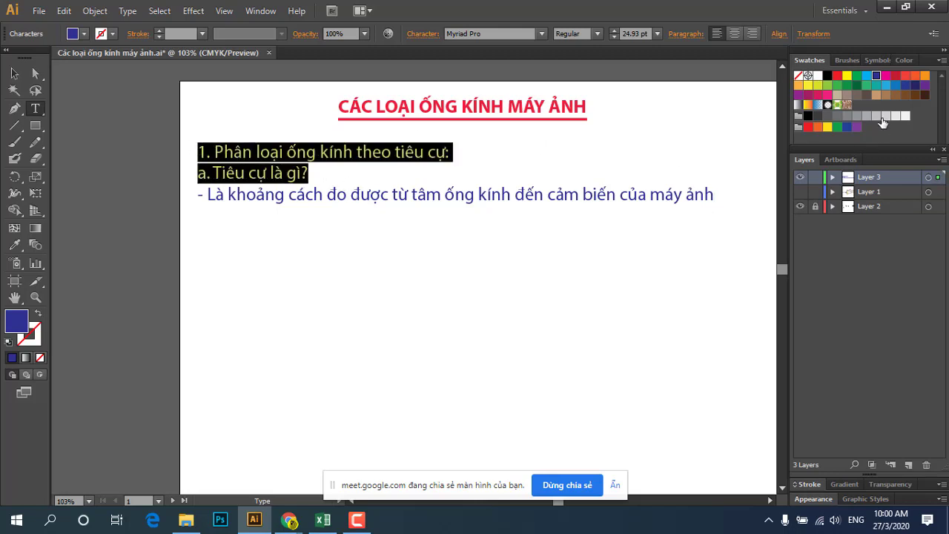
pyautogui.click(896, 75)
pyautogui.click(597, 206)
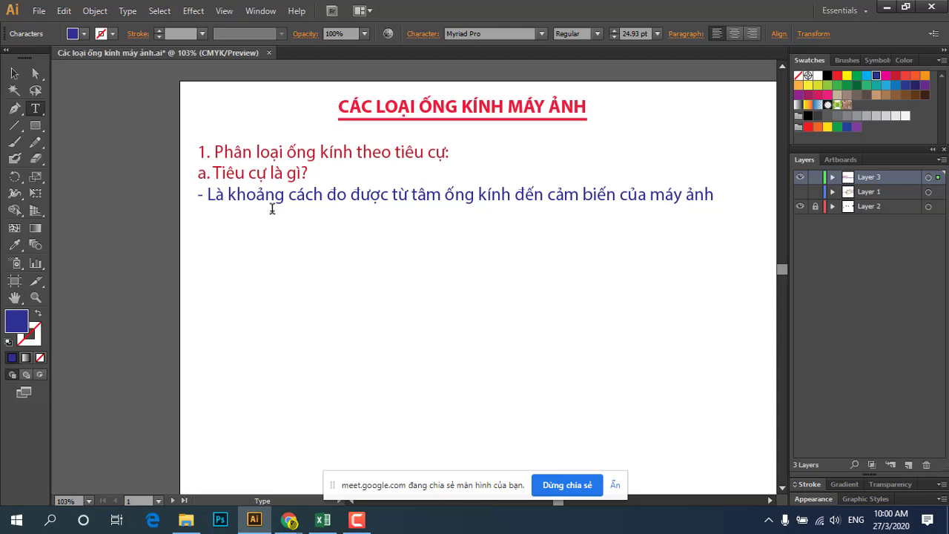
# Switch to full-screen view, check the end of the definition line, then deselect.
pyautogui.click(20, 72)
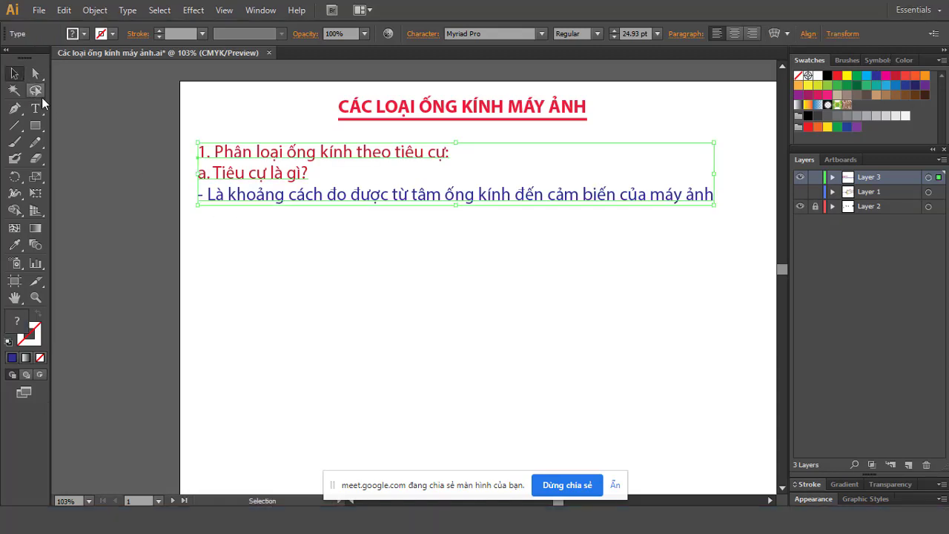
pyautogui.press('f')
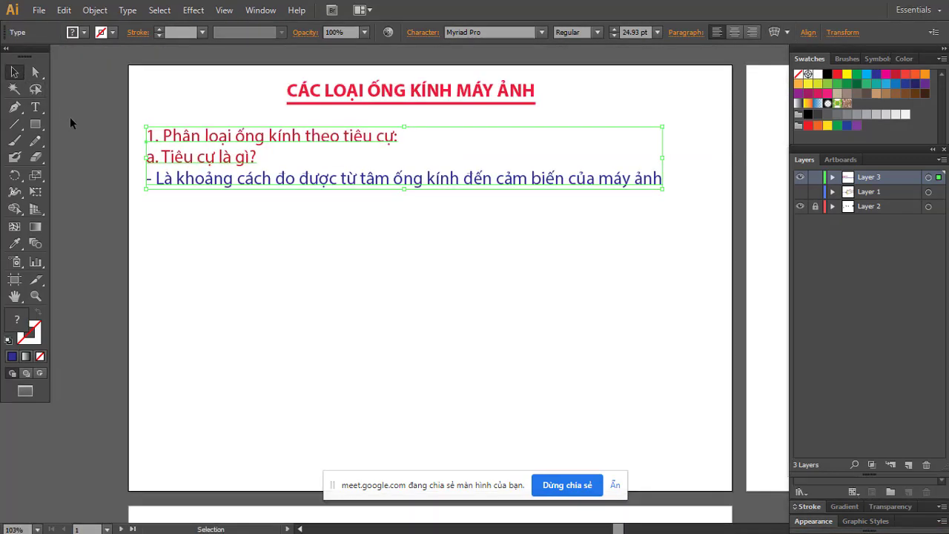
pyautogui.press('f')
pyautogui.press('f')
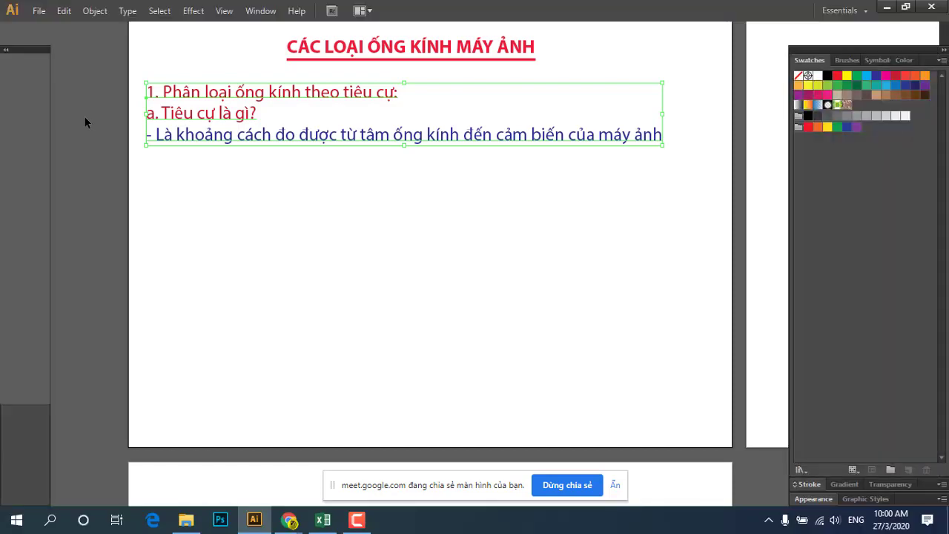
pyautogui.click(36, 109)
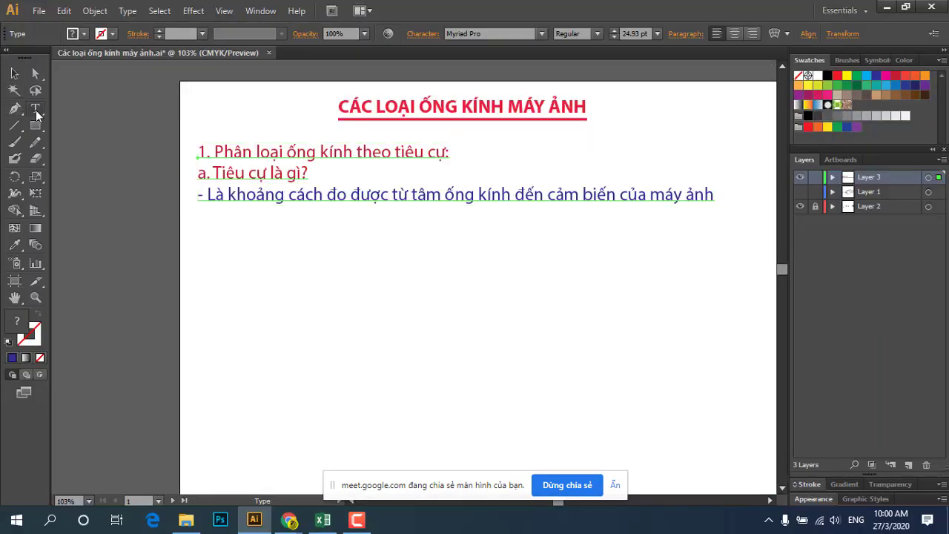
pyautogui.click(713, 195)
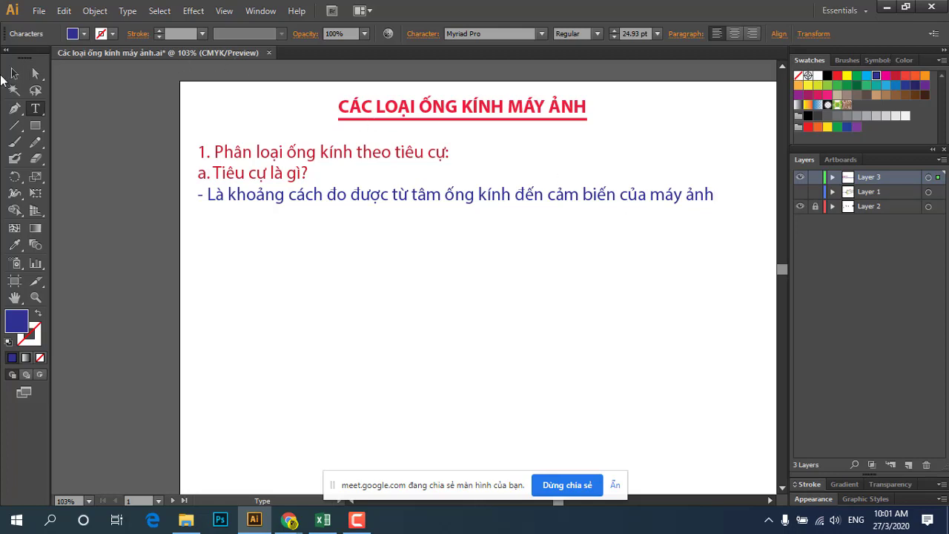
pyautogui.click(14, 73)
pyautogui.click(451, 127)
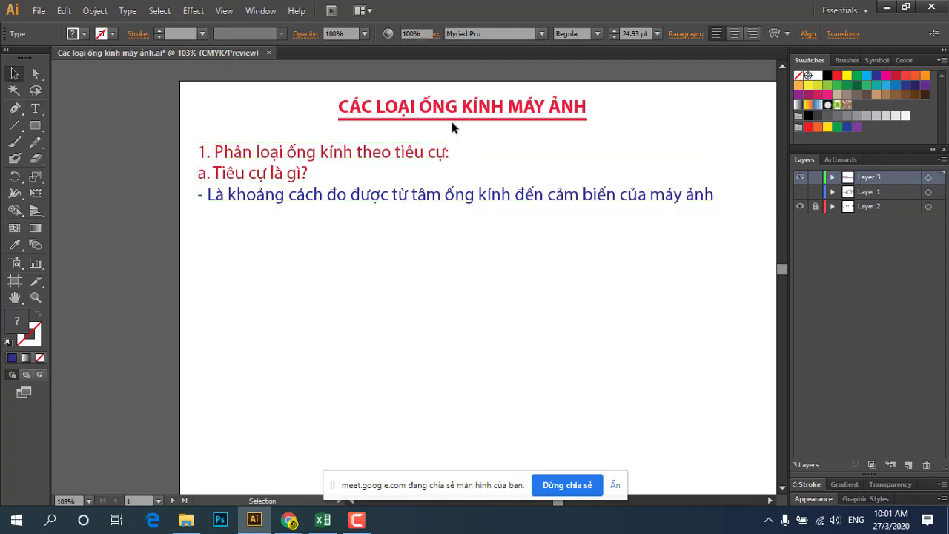
# Show Layer 1 and move the lens diagram up-left beneath the definition text.
pyautogui.click(800, 191)
pyautogui.scroll(-2, 529, 221)
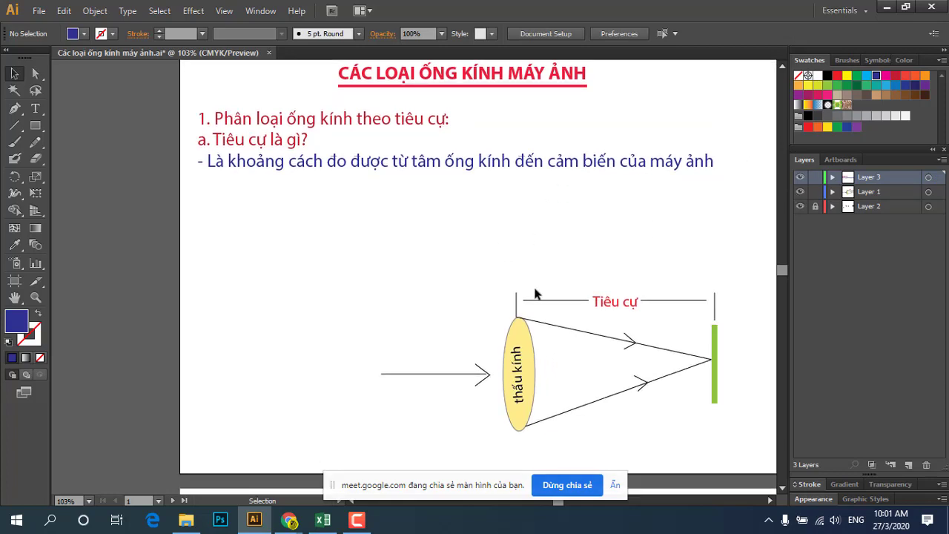
pyautogui.scroll(-3, 519, 282)
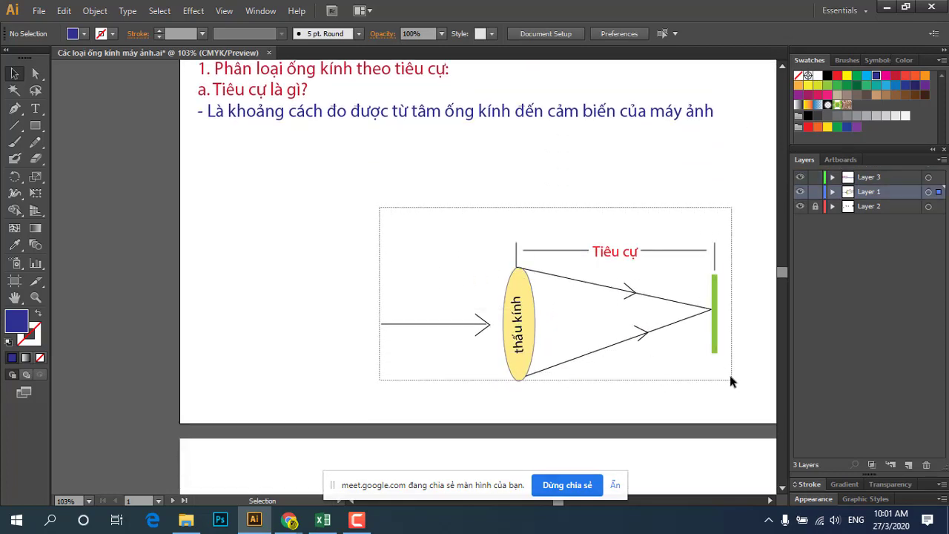
pyautogui.moveTo(440, 262); pyautogui.dragTo(729, 372)
pyautogui.moveTo(496, 271); pyautogui.dragTo(382, 169)
# Reselect the lens diagram and all artwork to check placement, then deselect and scroll down.
pyautogui.moveTo(255, 198); pyautogui.dragTo(379, 248)
pyautogui.click(332, 227)
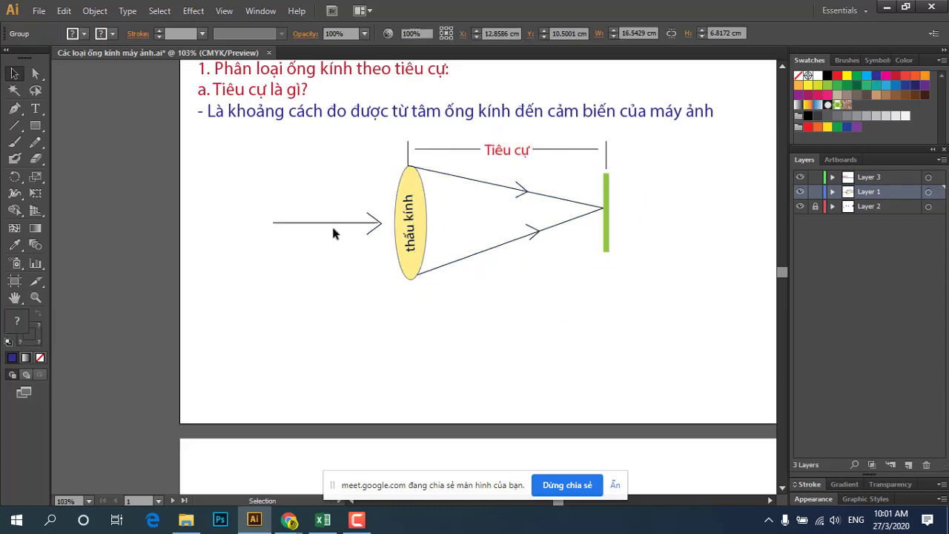
pyautogui.click(349, 222)
pyautogui.click(456, 316)
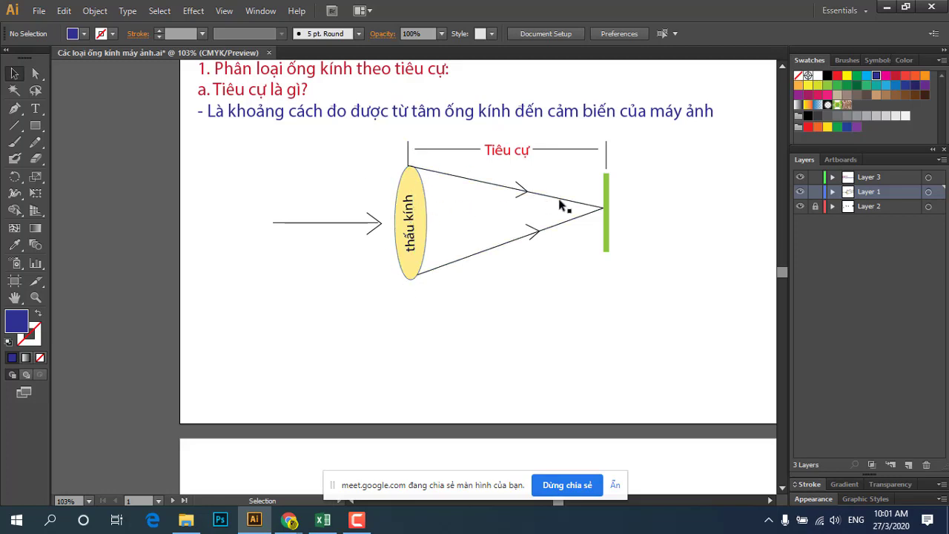
pyautogui.hotkey('ctrl', 'a')
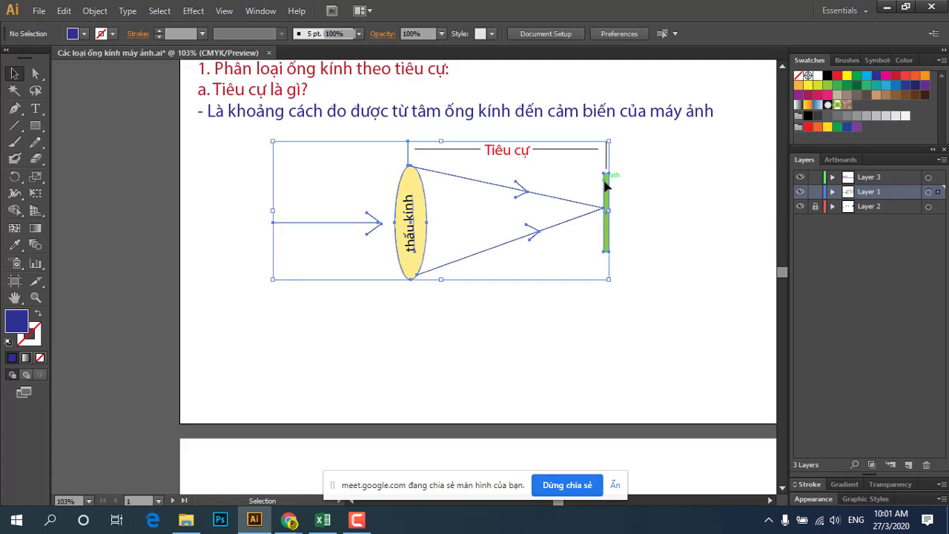
pyautogui.click(630, 196)
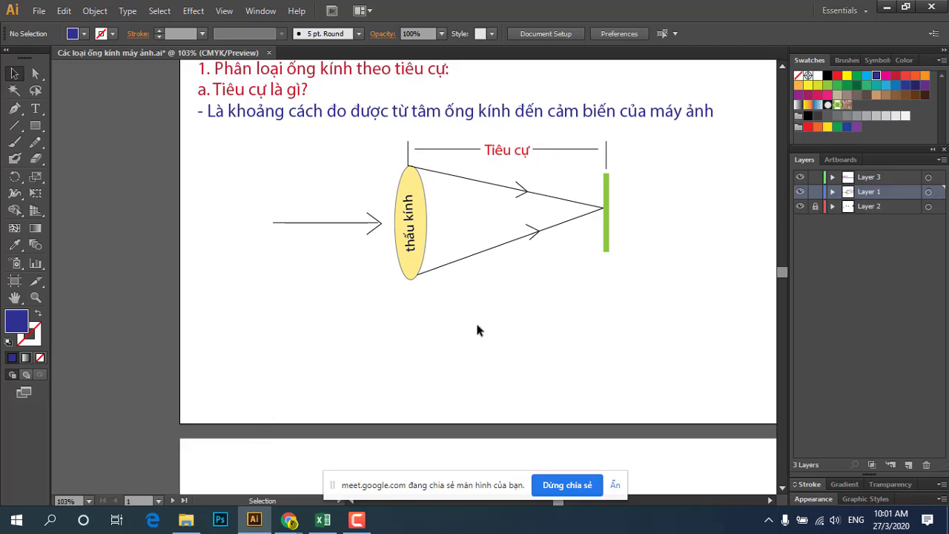
pyautogui.scroll(-5, 470, 321)
pyautogui.scroll(-5, 465, 321)
pyautogui.scroll(-5, 463, 331)
# Open the Artboards list and go to artboard 4 'ống kính tele', briefly visiting 'Ký hiệu trên ống kính'.
pyautogui.scroll(-3, 461, 328)
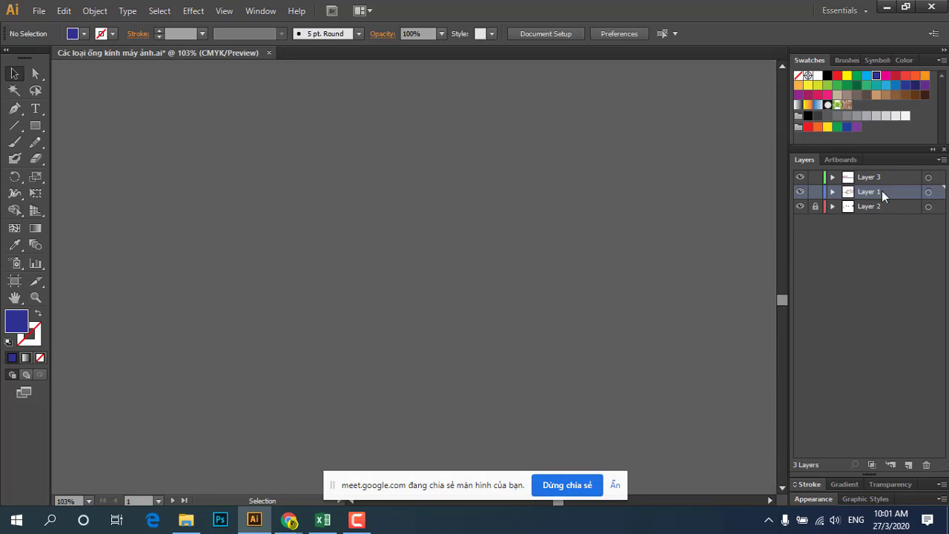
pyautogui.click(842, 160)
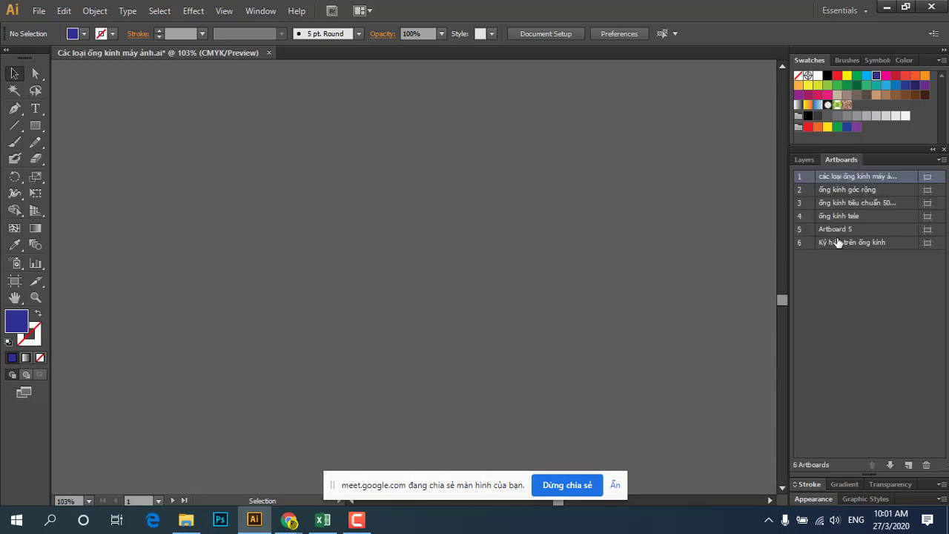
pyautogui.click(824, 216)
pyautogui.doubleClick(800, 216)
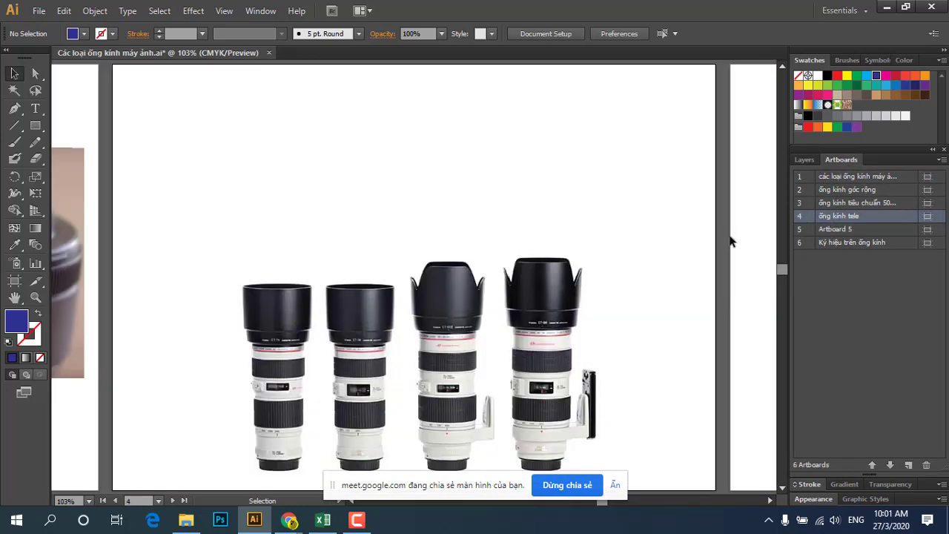
pyautogui.scroll(-2, 606, 280)
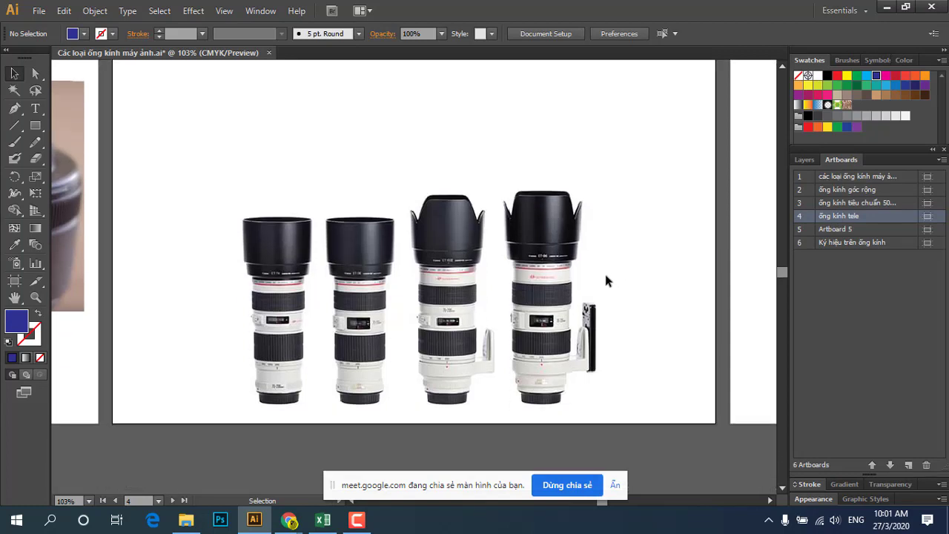
pyautogui.doubleClick(807, 243)
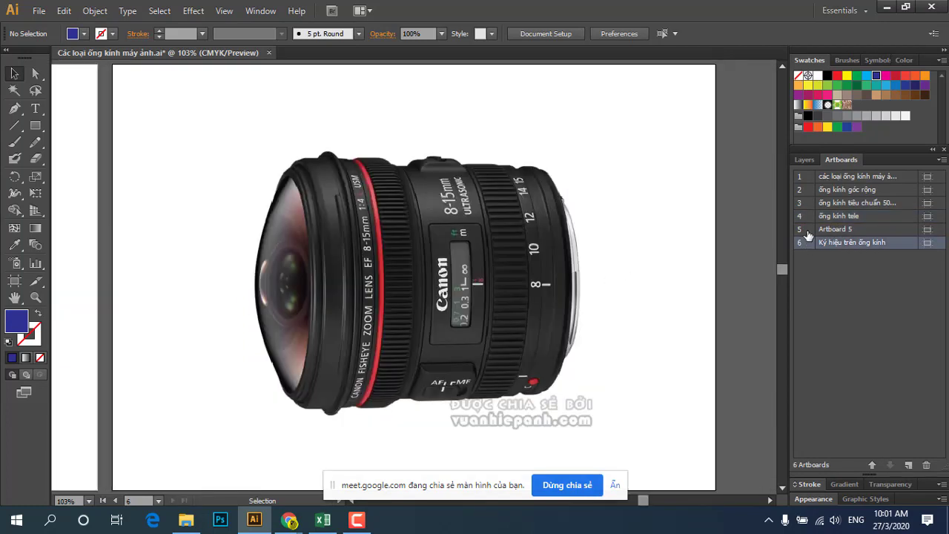
pyautogui.doubleClick(809, 215)
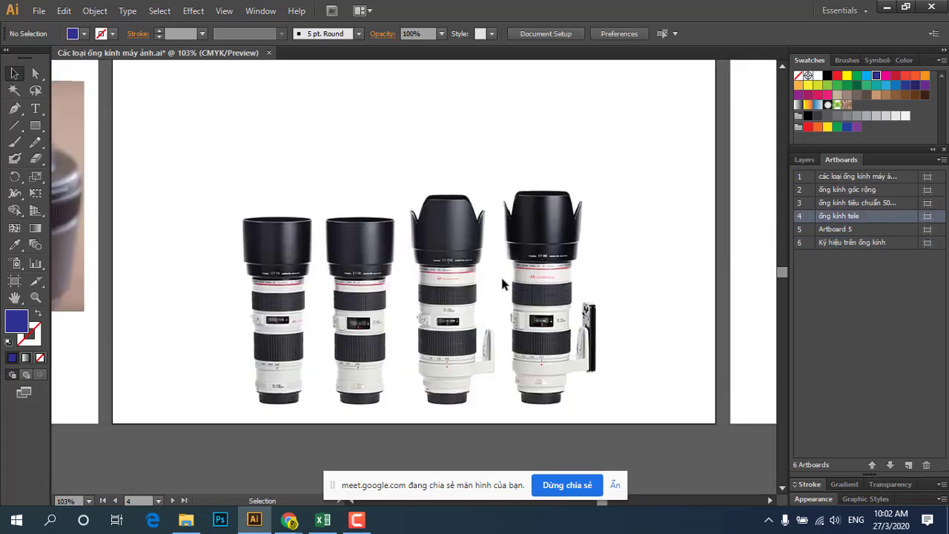
pyautogui.scroll(-1, 502, 284)
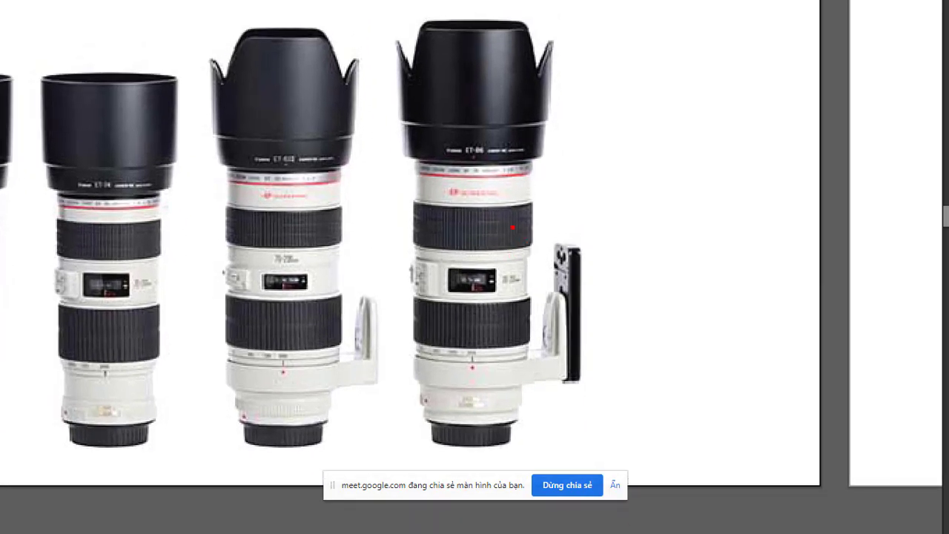
pyautogui.moveTo(512, 227); pyautogui.dragTo(591, 230)
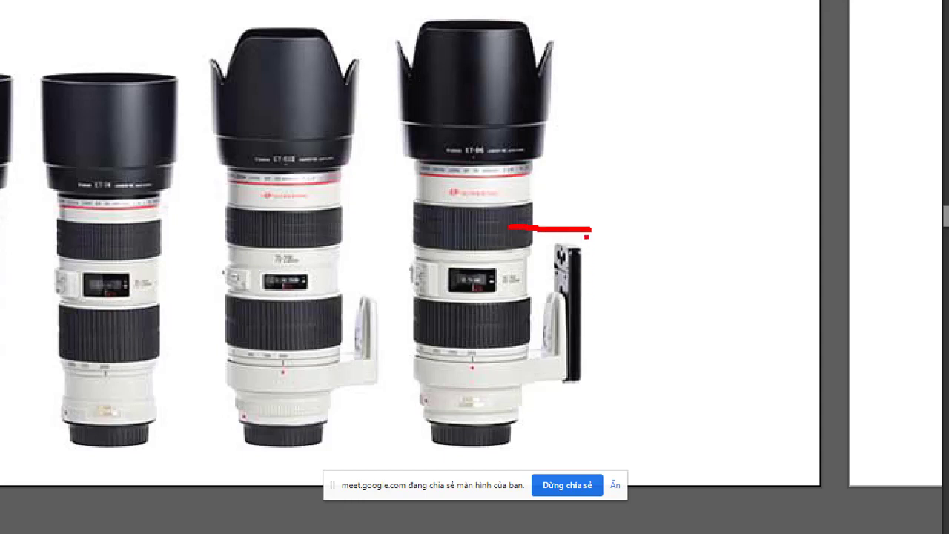
pyautogui.moveTo(592, 232)
pyautogui.mouseDown()
pyautogui.moveTo(590, 470)
pyautogui.moveTo(402, 464)
pyautogui.moveTo(604, 459)
pyautogui.mouseUp()
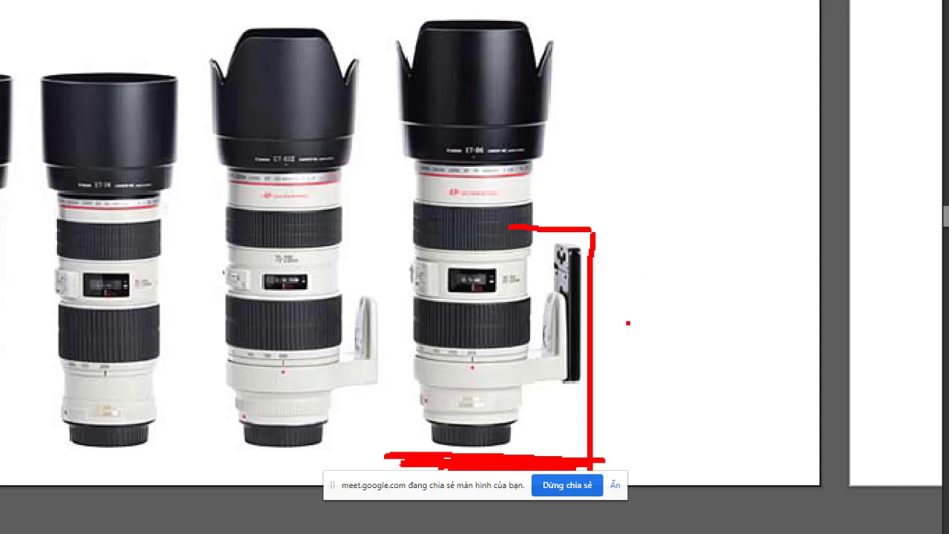
pyautogui.moveTo(621, 311)
pyautogui.mouseDown()
pyautogui.moveTo(621, 352)
pyautogui.moveTo(636, 304)
pyautogui.mouseUp()
pyautogui.moveTo(641, 324); pyautogui.dragTo(642, 341)
pyautogui.moveTo(642, 275); pyautogui.dragTo(642, 293)
pyautogui.moveTo(644, 310)
pyautogui.mouseDown()
pyautogui.moveTo(714, 335)
pyautogui.moveTo(679, 295)
pyautogui.mouseUp()
pyautogui.moveTo(764, 320); pyautogui.dragTo(794, 331)
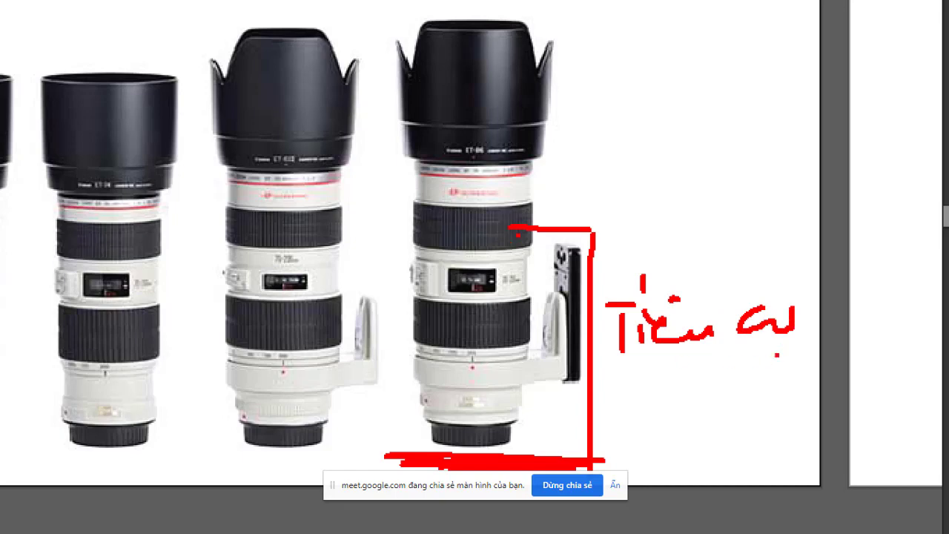
pyautogui.press('Escape')
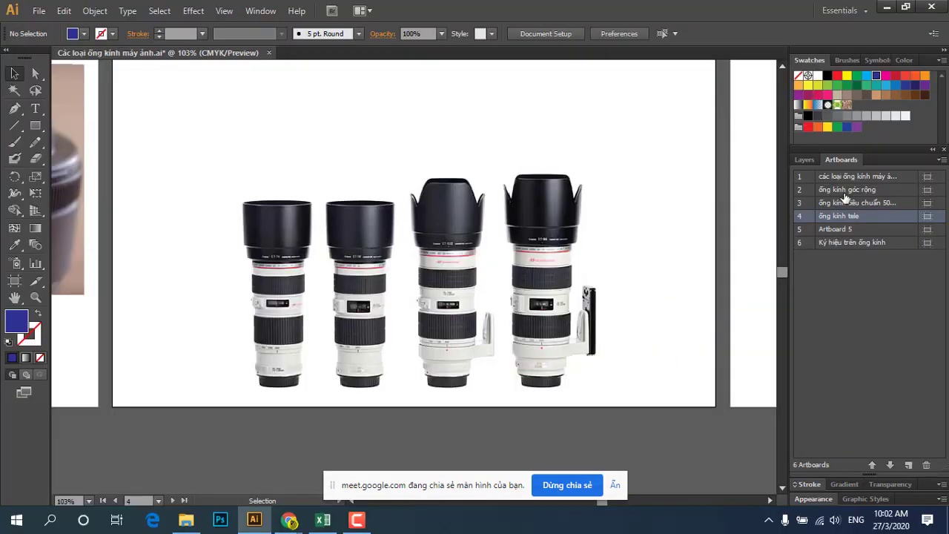
# On artboard 1, start a 'Tóm lại' text line below the lens diagram.
pyautogui.doubleClick(809, 177)
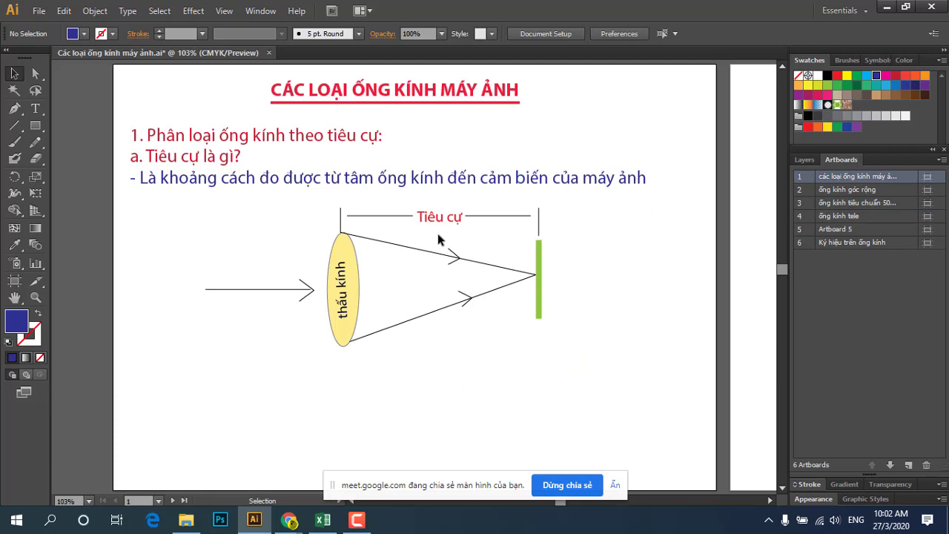
pyautogui.click(35, 109)
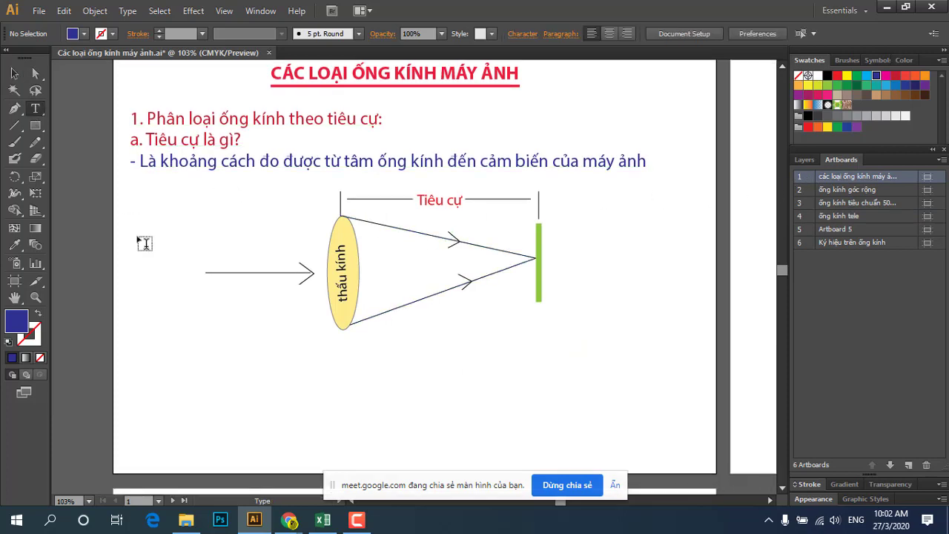
pyautogui.click(152, 326)
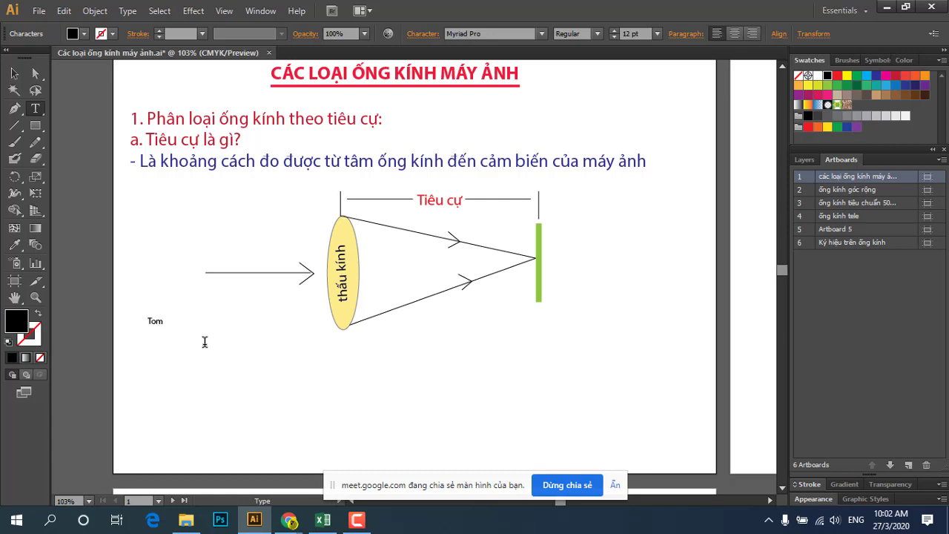
pyautogui.write('t')
pyautogui.write('j')
pyautogui.moveTo(238, 161); pyautogui.dragTo(339, 165)
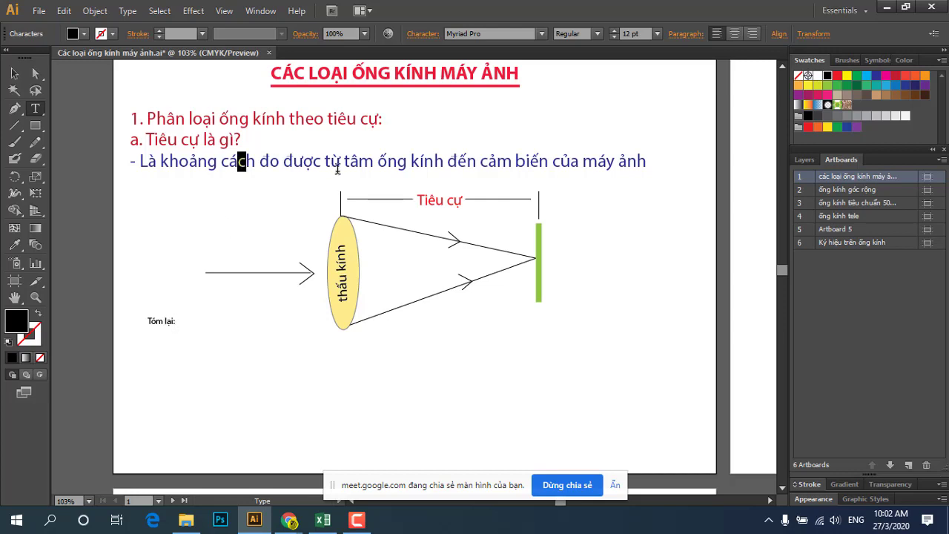
pyautogui.moveTo(190, 161); pyautogui.dragTo(136, 161)
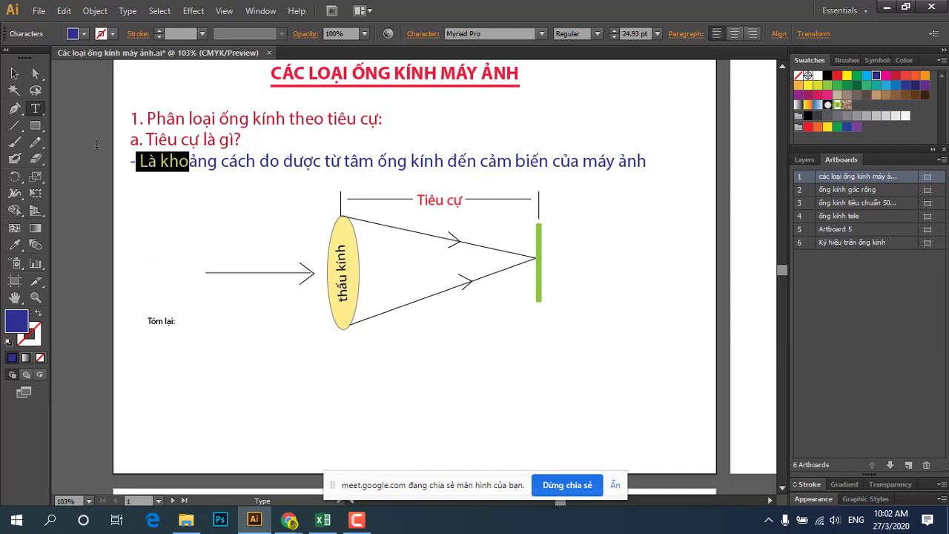
# Set 'Tóm lại' to 24 pt, move it slightly lower, and hide all panels.
pyautogui.click(15, 75)
pyautogui.click(161, 320)
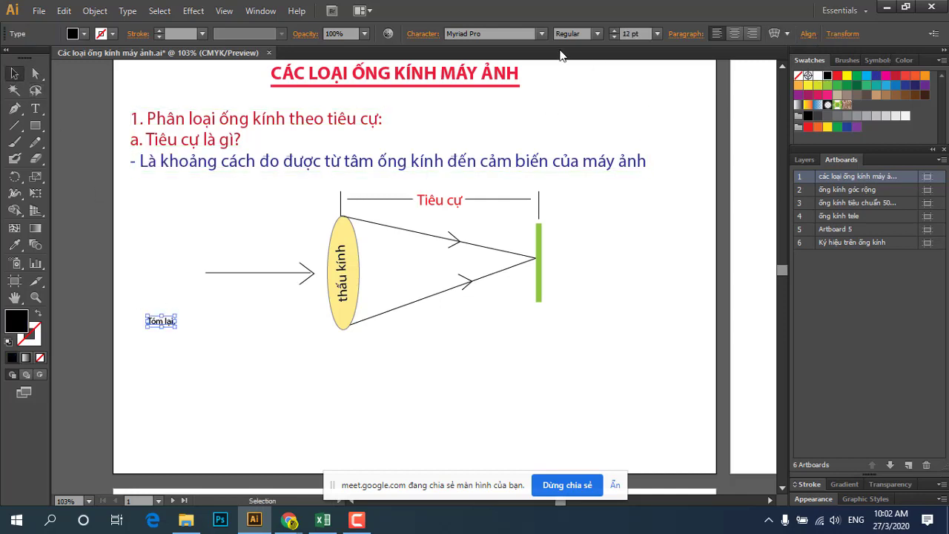
pyautogui.click(658, 34)
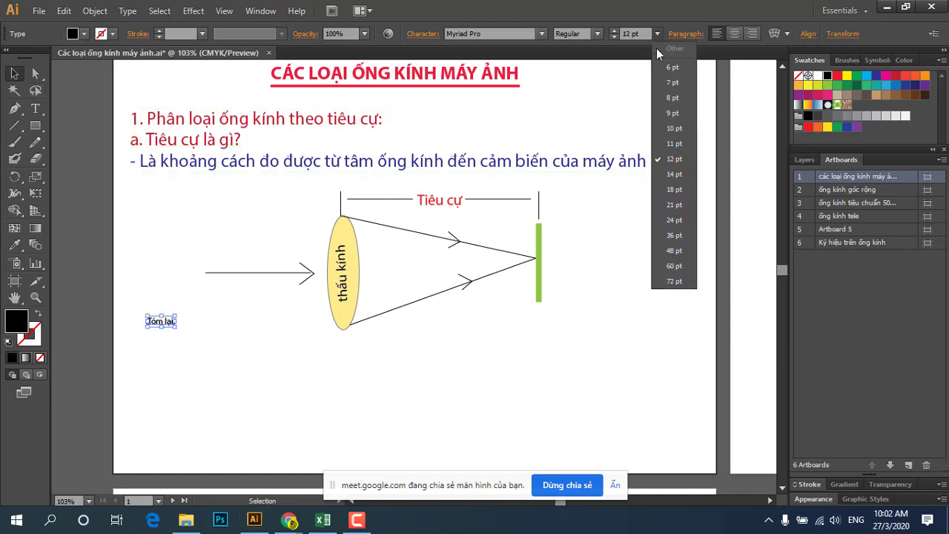
pyautogui.click(681, 225)
pyautogui.click(404, 376)
pyautogui.moveTo(196, 320); pyautogui.dragTo(197, 352)
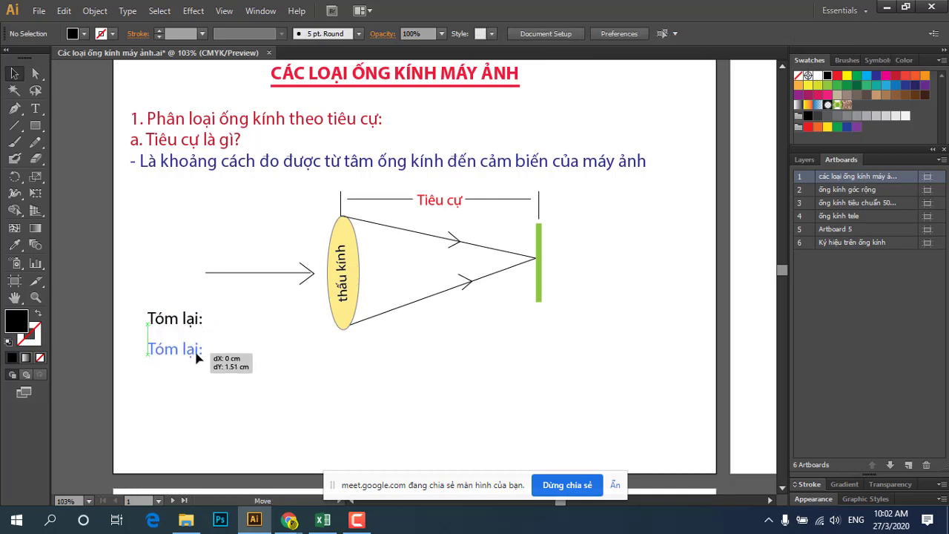
pyautogui.press('Tab')
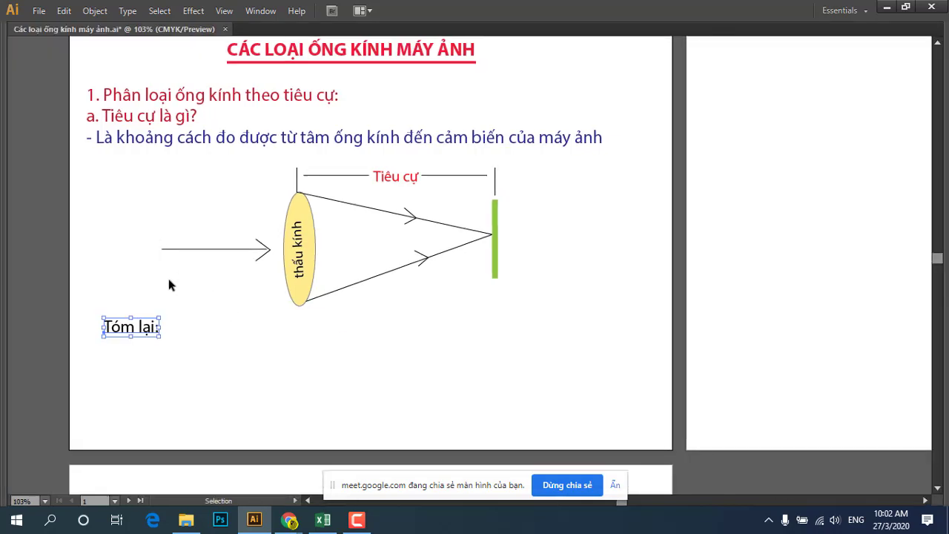
# Add ': Tiêu cự là chỉ mức độ phóng đại mà ống kính đạt được' after 'Tóm lại', fixing typos.
pyautogui.press('t')
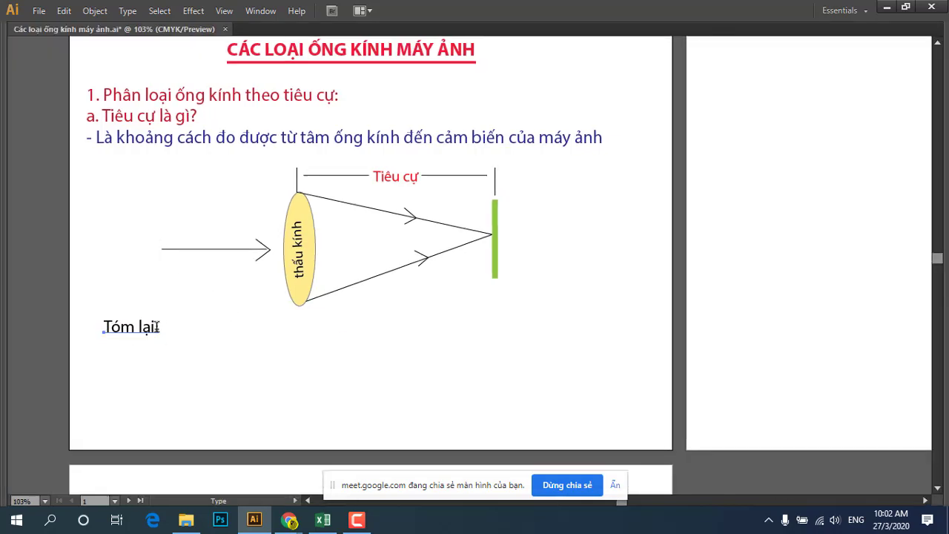
pyautogui.click(157, 326)
pyautogui.write(':')
pyautogui.write('Tiêu')
pyautogui.write(' cư')
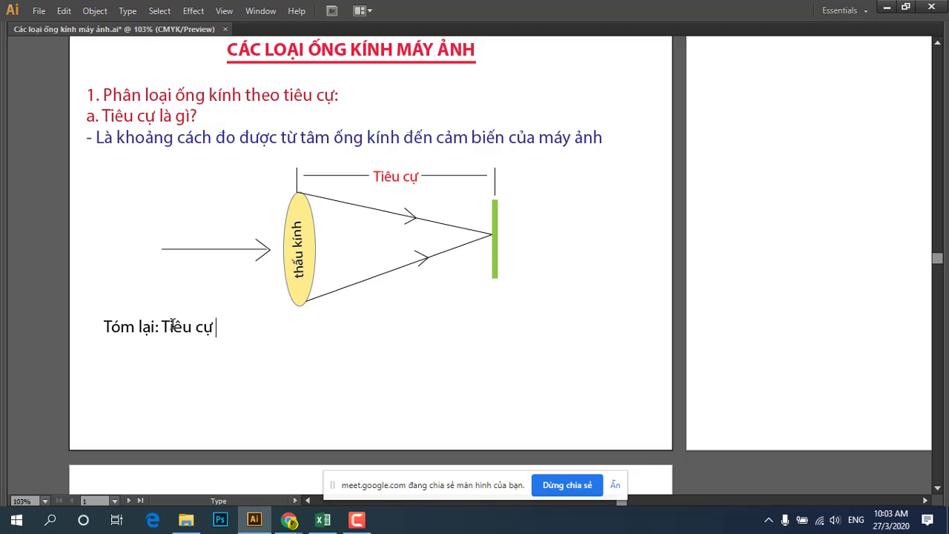
pyautogui.write(' laf')
pyautogui.write(' chi mu')
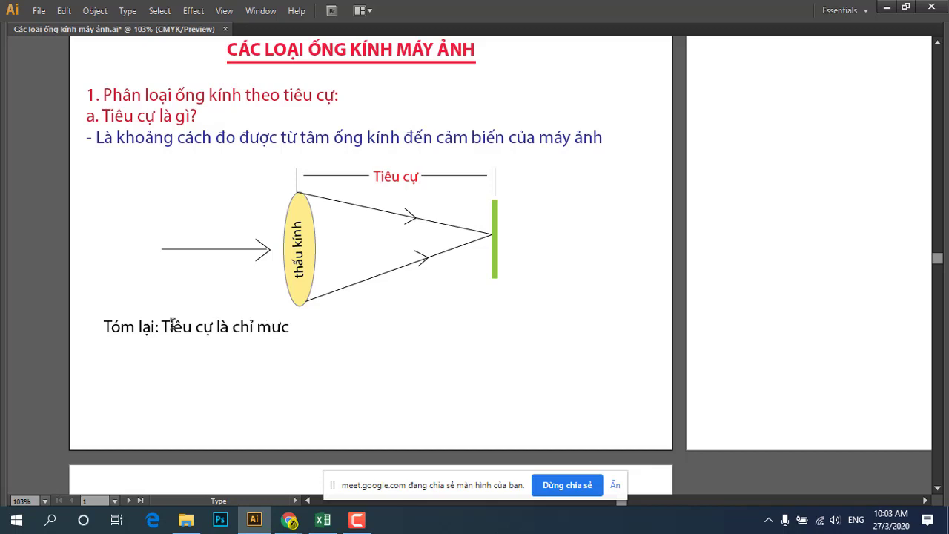
pyautogui.write('độ ')
pyautogui.write('phong')
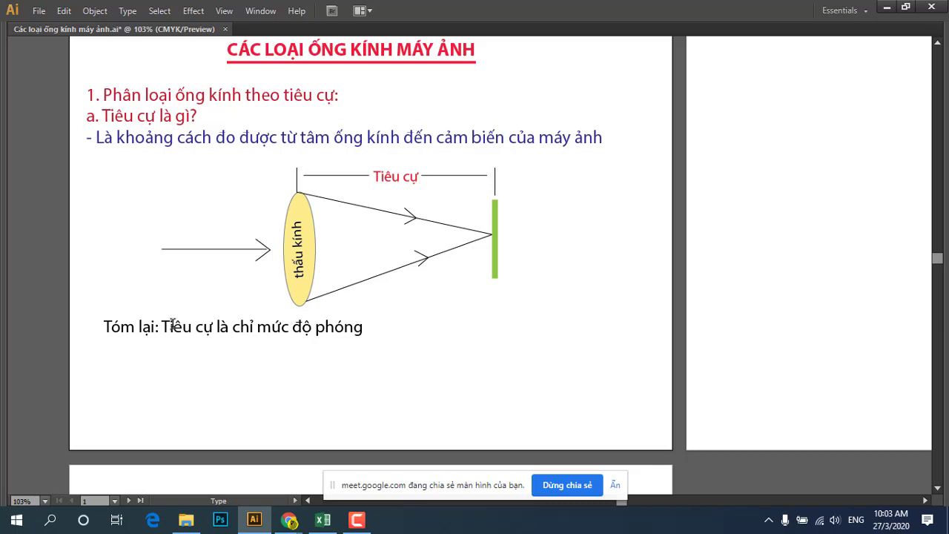
pyautogui.write(' ddoa')
pyautogui.press('BackSpace')
pyautogui.press('BackSpace')
pyautogui.write('a')
pyautogui.press('BackSpace')
pyautogui.write('ma')
pyautogui.write('o')
pyautogui.write('ng')
pyautogui.write(' kinh')
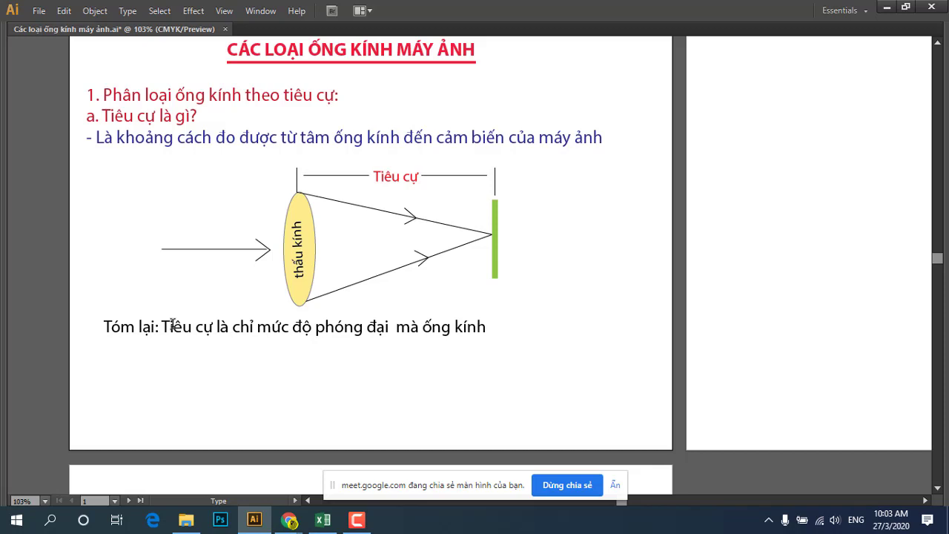
pyautogui.write(' đat')
pyautogui.write(' đuơ')
pyautogui.write('c.')
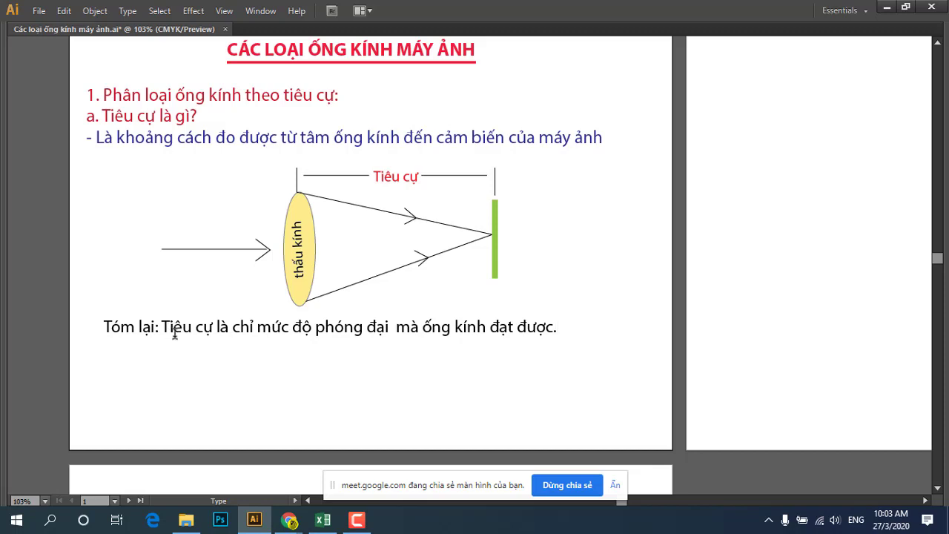
pyautogui.click(163, 327)
# Move the definition to its own dash line and add '-Tiêu cự càng dài thì mức độ phóng đại càng lớn'.
pyautogui.press('Return')
pyautogui.write('-')
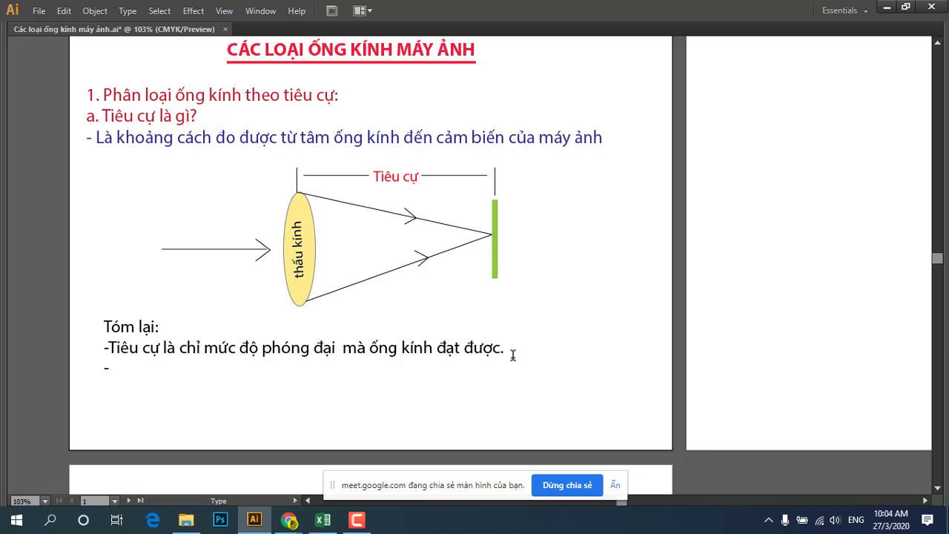
pyautogui.write('Tie')
pyautogui.write('êu')
pyautogui.write(' cu')
pyautogui.write(' ca')
pyautogui.write('ng')
pyautogui.write('d')
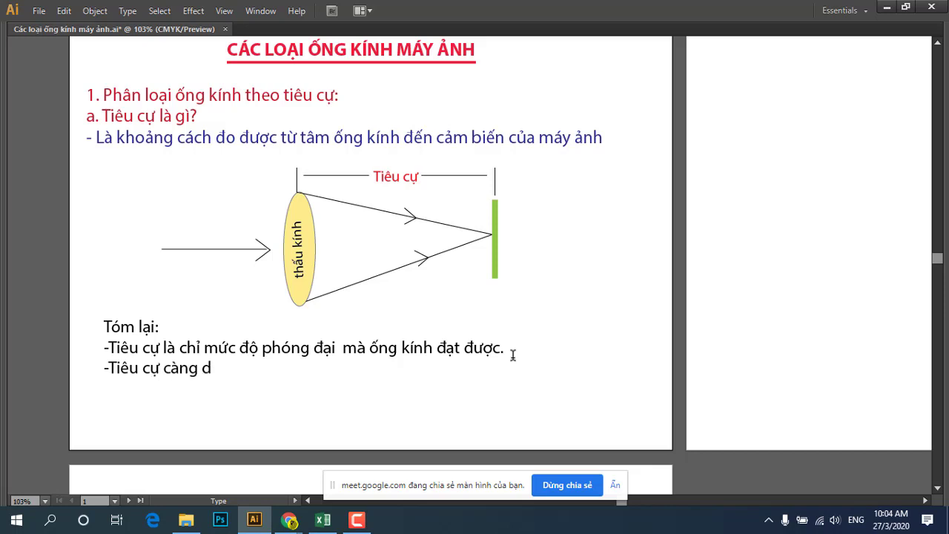
pyautogui.write('ai')
pyautogui.write(' thì')
pyautogui.write(' mưc')
pyautogui.write(' d')
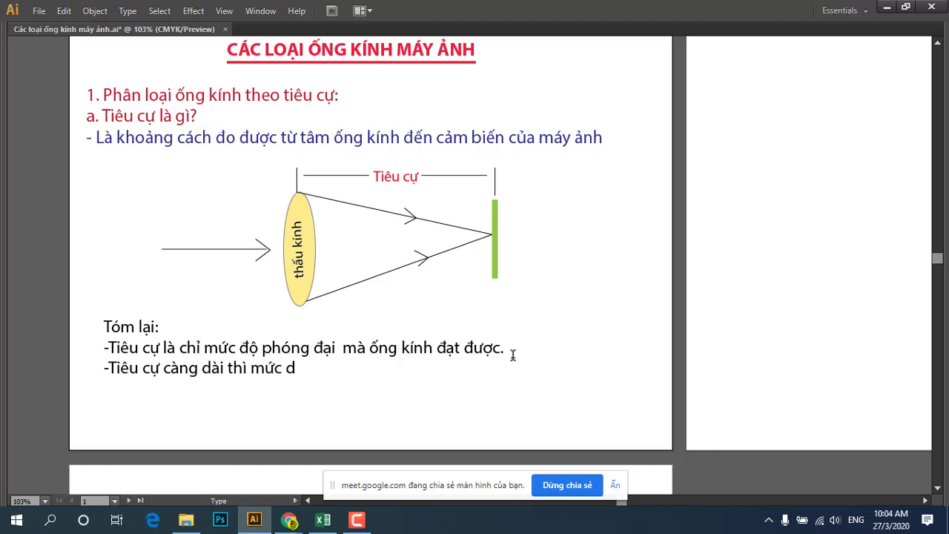
pyautogui.write('do')
pyautogui.write(' ph')
pyautogui.write('ongs ddai')
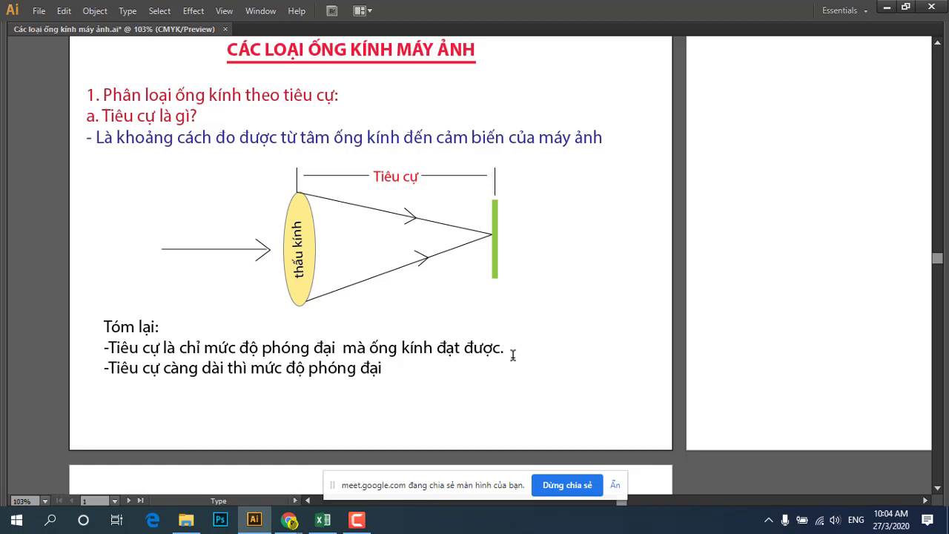
pyautogui.write(' ca')
pyautogui.write('ng')
pyautogui.write(' low')
pyautogui.write('sn')
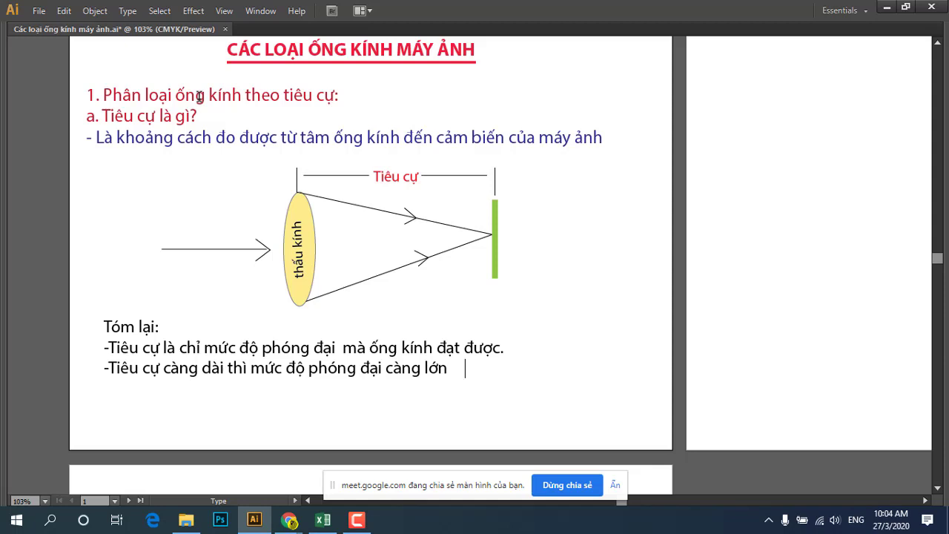
# Finish the summary text, restore the hidden panels, and show the 'ống kính tele' artboard 4.
pyautogui.press('Escape')
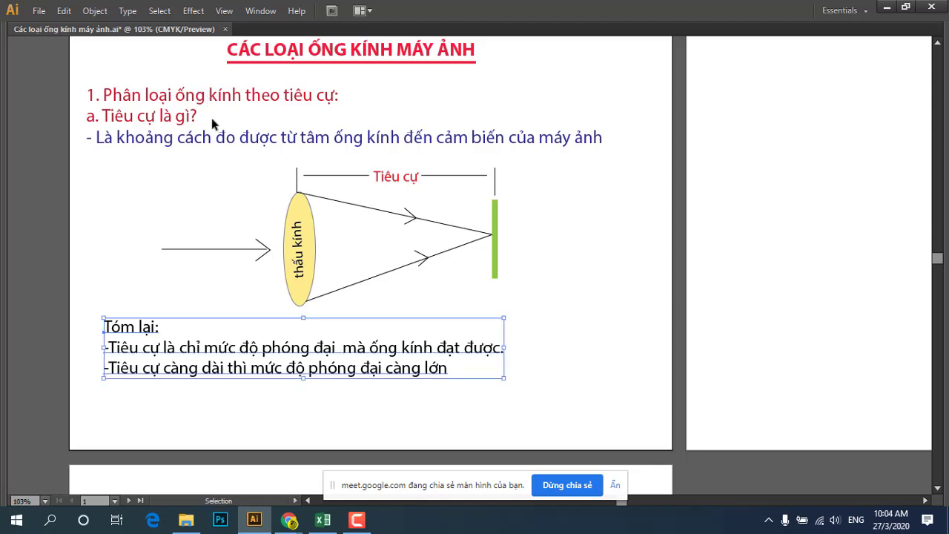
pyautogui.click(211, 119)
pyautogui.press('Tab')
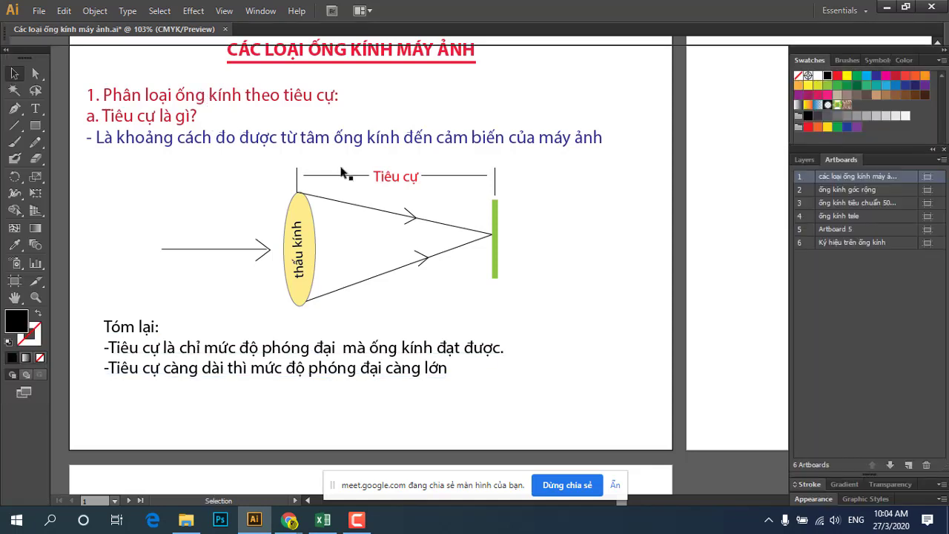
pyautogui.click(836, 226)
pyautogui.click(836, 221)
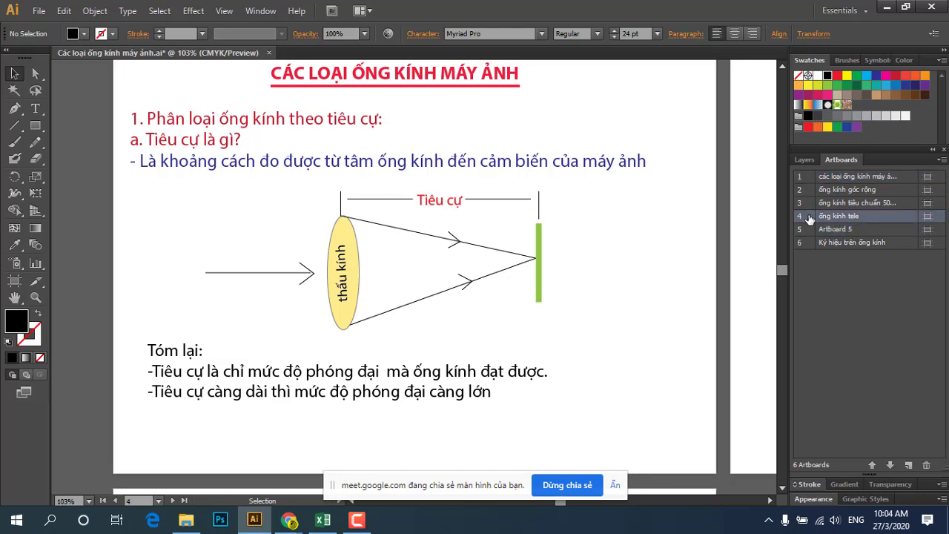
pyautogui.doubleClick(806, 217)
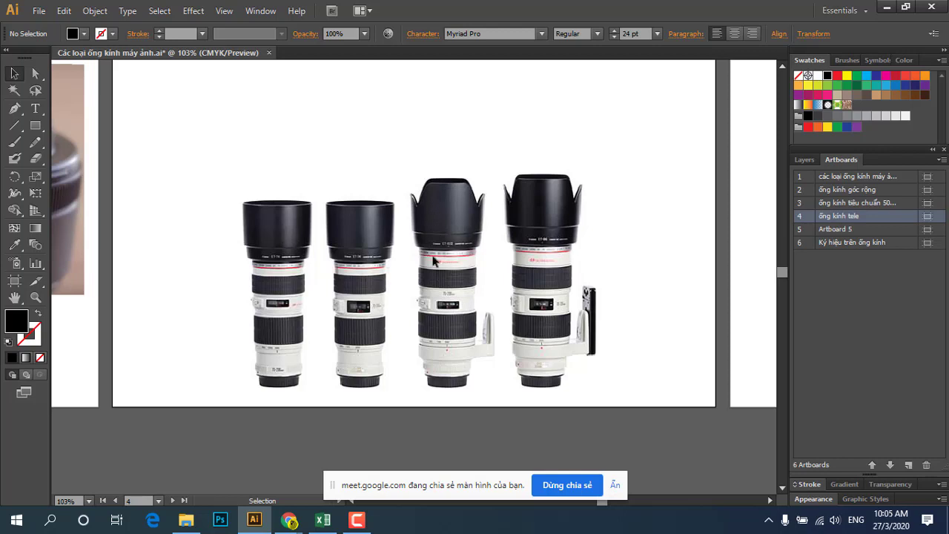
# Pan past the telephoto photos to artboard 3's Canon 50mm lens photo.
pyautogui.scroll(-1, 434, 260)
pyautogui.scroll(2, 433, 259)
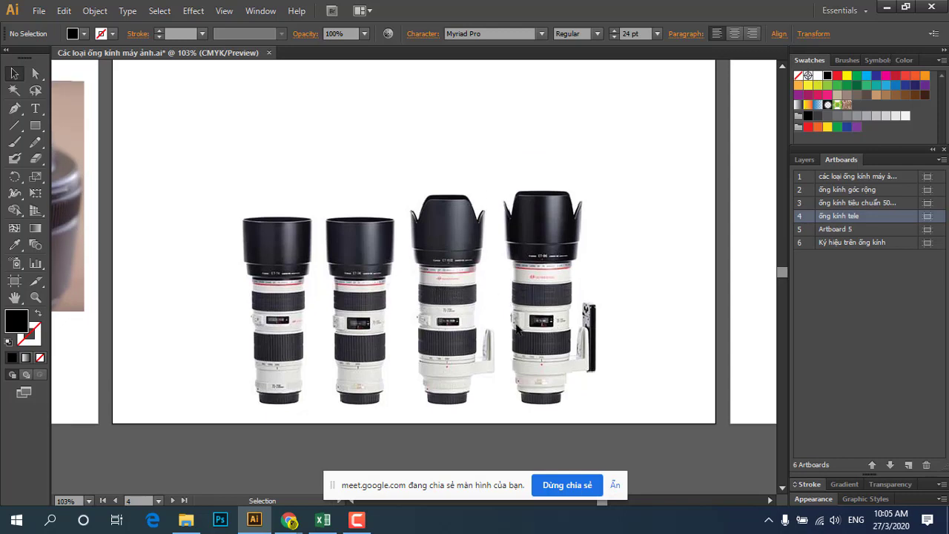
pyautogui.moveTo(324, 296); pyautogui.dragTo(399, 306)
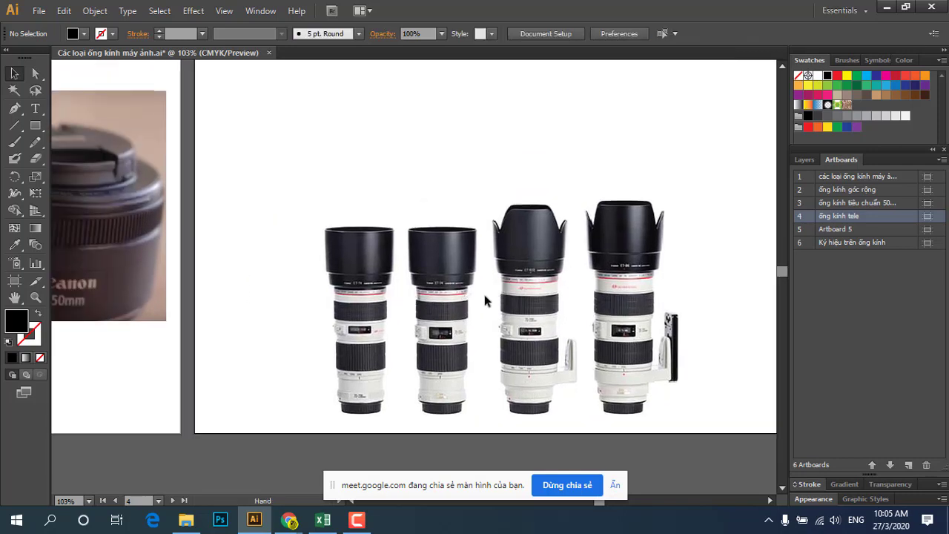
pyautogui.click(819, 203)
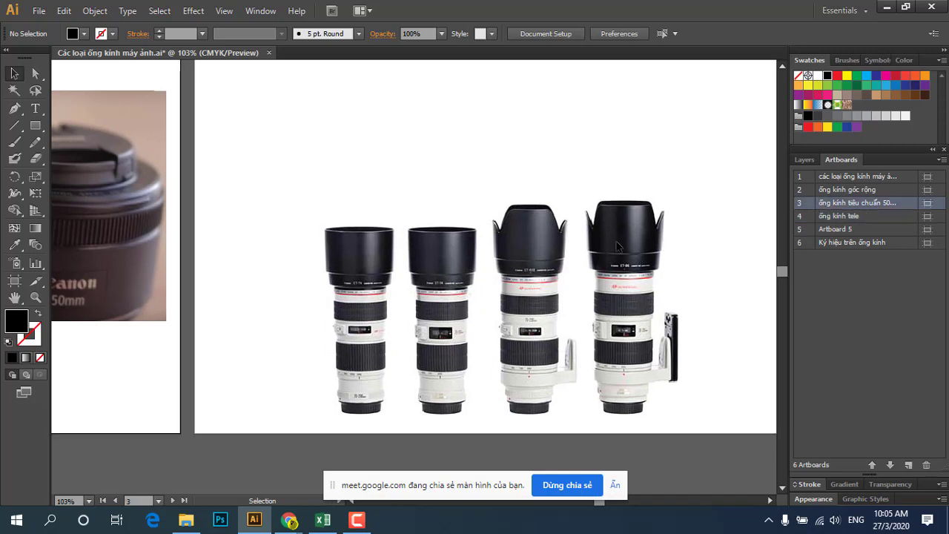
pyautogui.moveTo(254, 269); pyautogui.dragTo(390, 269)
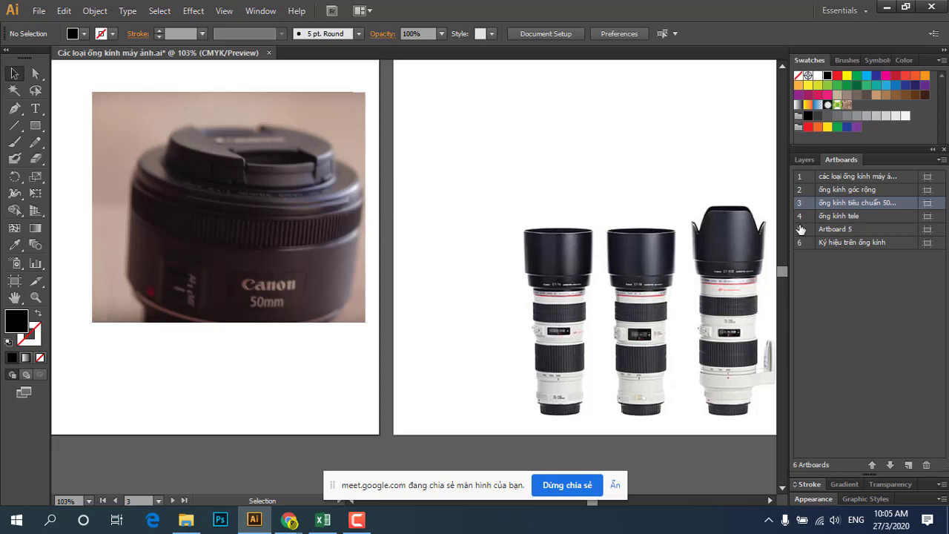
pyautogui.click(856, 193)
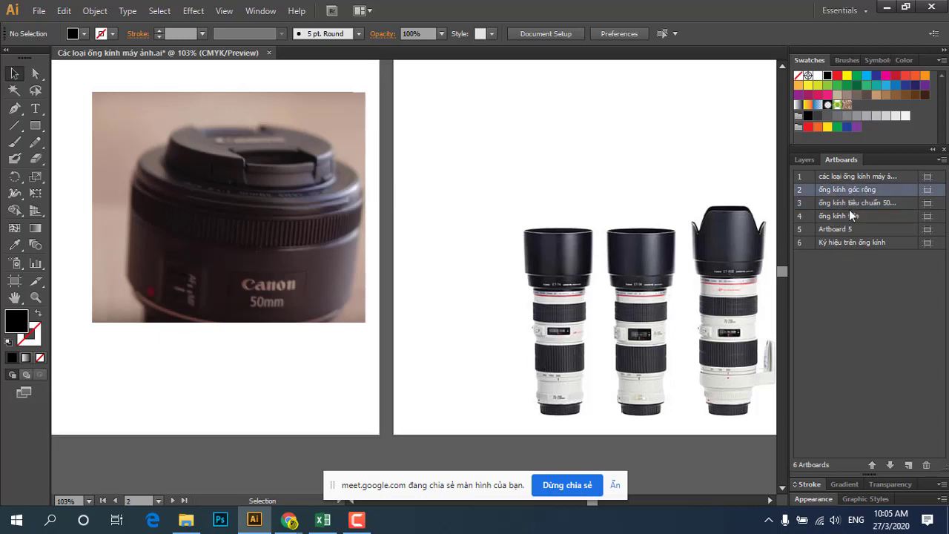
# Return to the focal-length diagram page and turn its summary text blue.
pyautogui.doubleClick(816, 176)
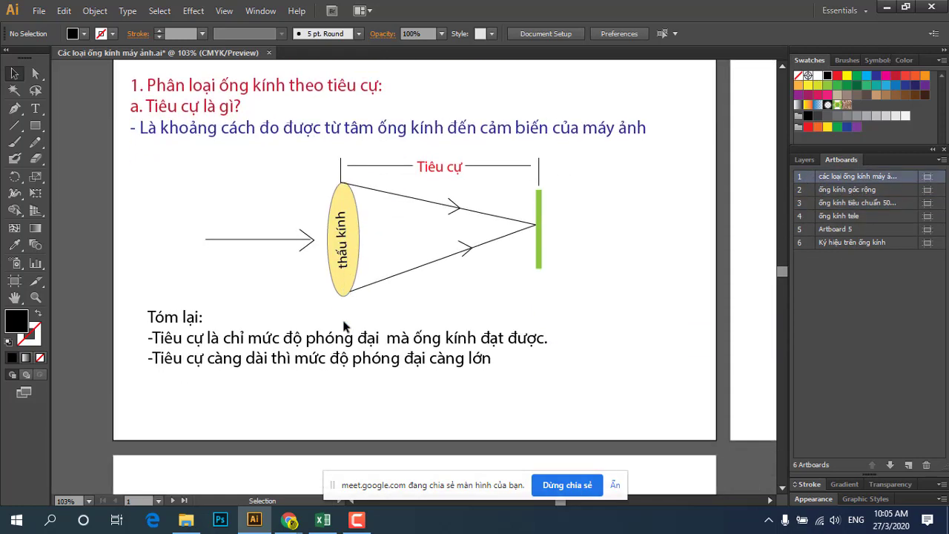
pyautogui.click(367, 347)
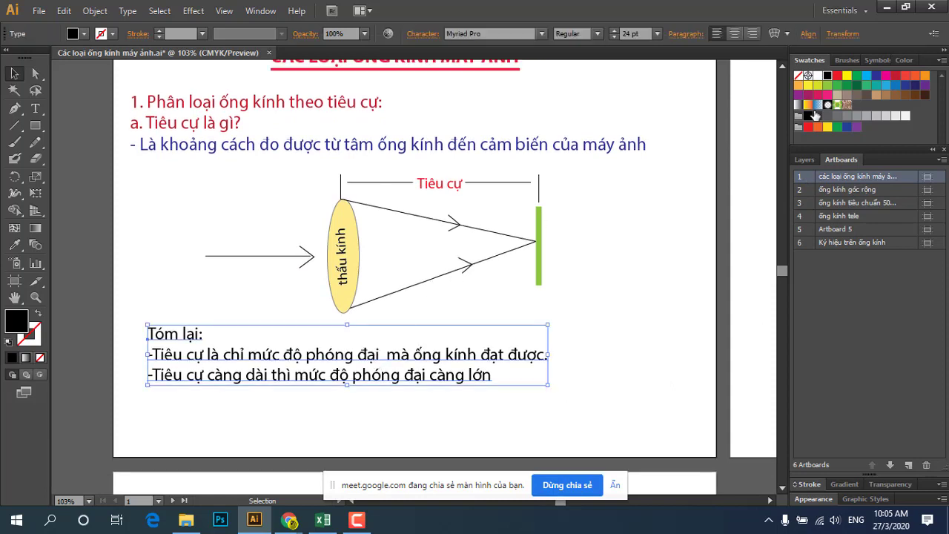
pyautogui.click(876, 75)
pyautogui.click(205, 157)
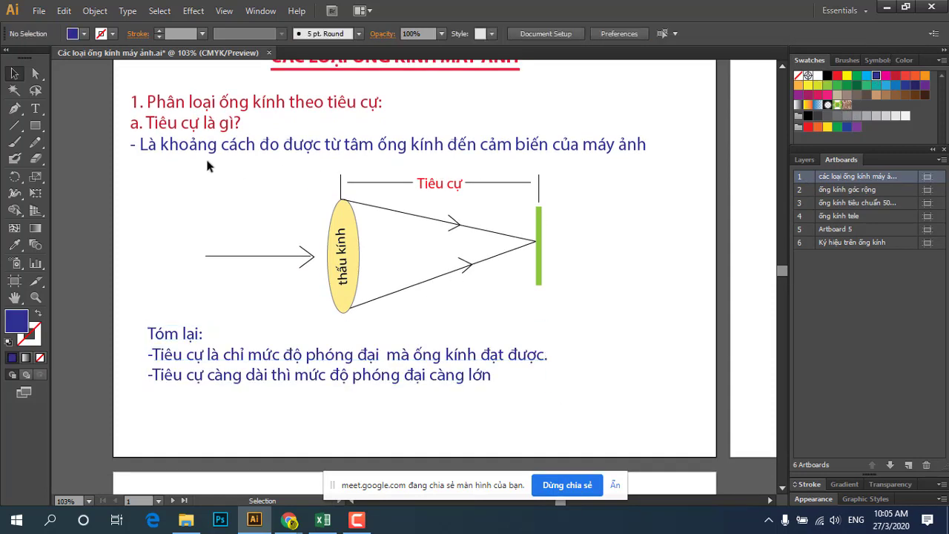
# Select the line 'a. Tiêu cự là gì?' and scroll down through the pages.
pyautogui.click(35, 108)
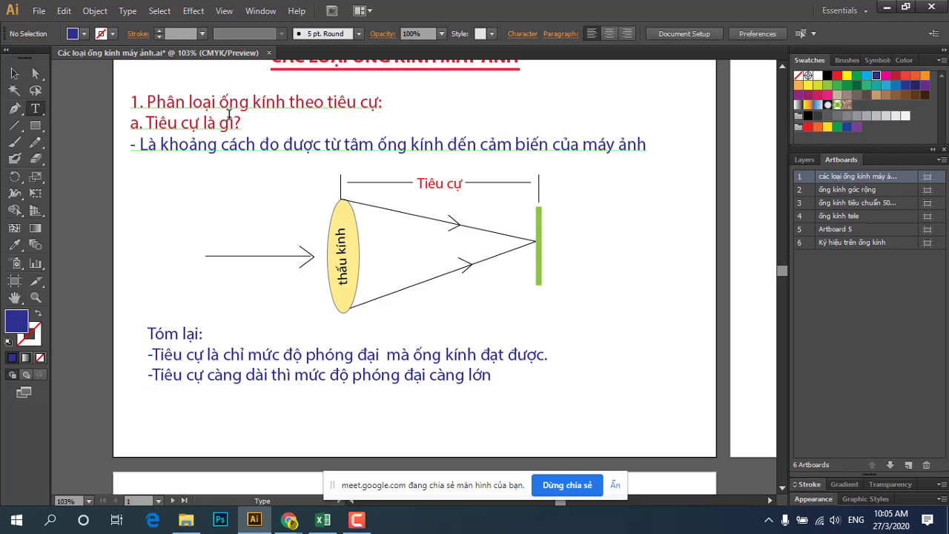
pyautogui.moveTo(239, 119); pyautogui.dragTo(126, 123)
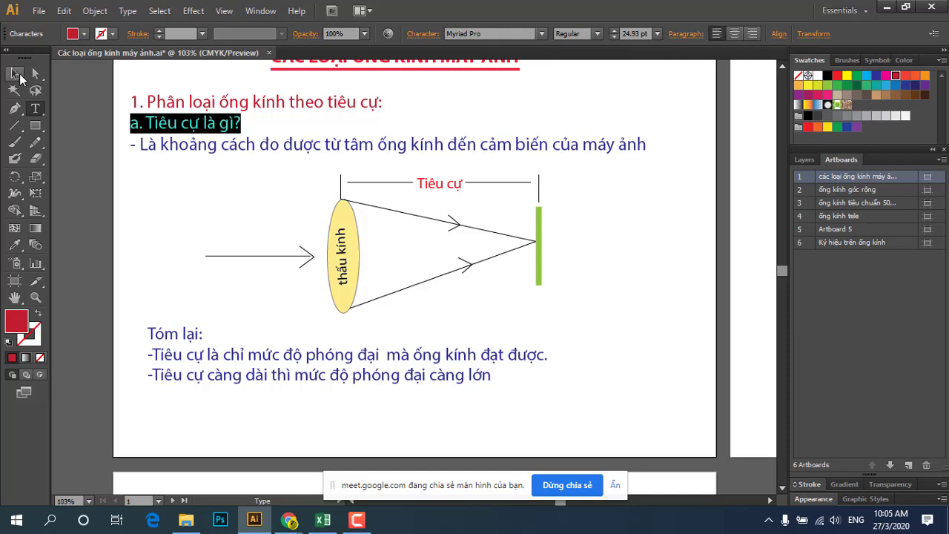
pyautogui.click(14, 73)
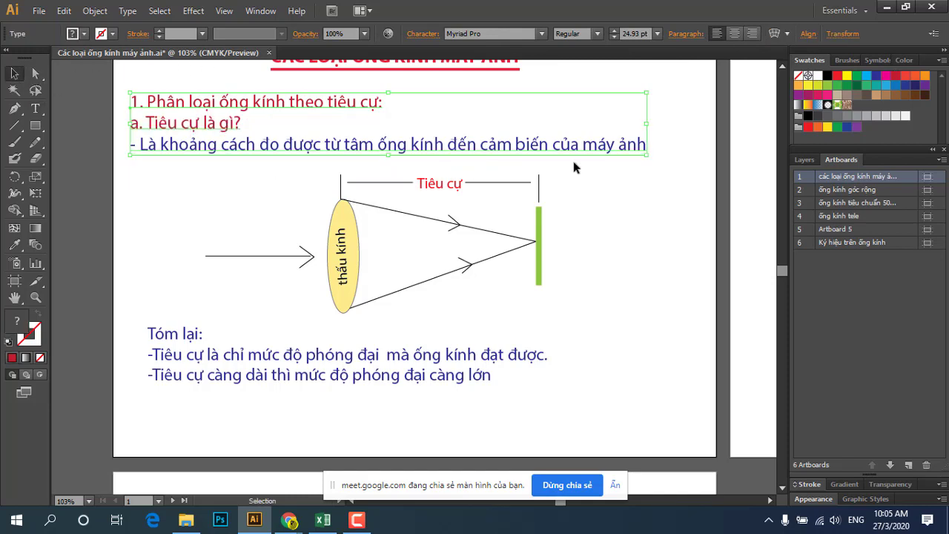
pyautogui.scroll(-1, 605, 192)
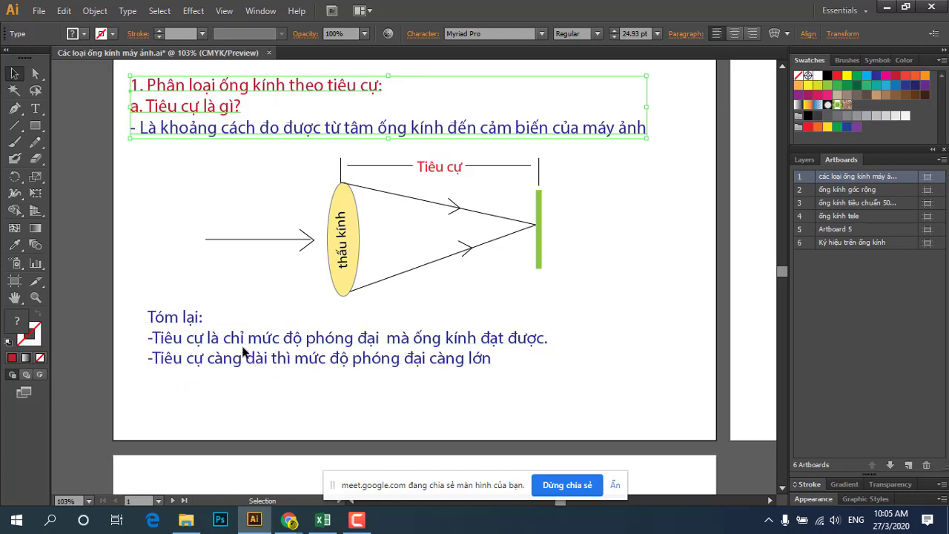
pyautogui.scroll(-2, 240, 347)
pyautogui.scroll(-3, 233, 330)
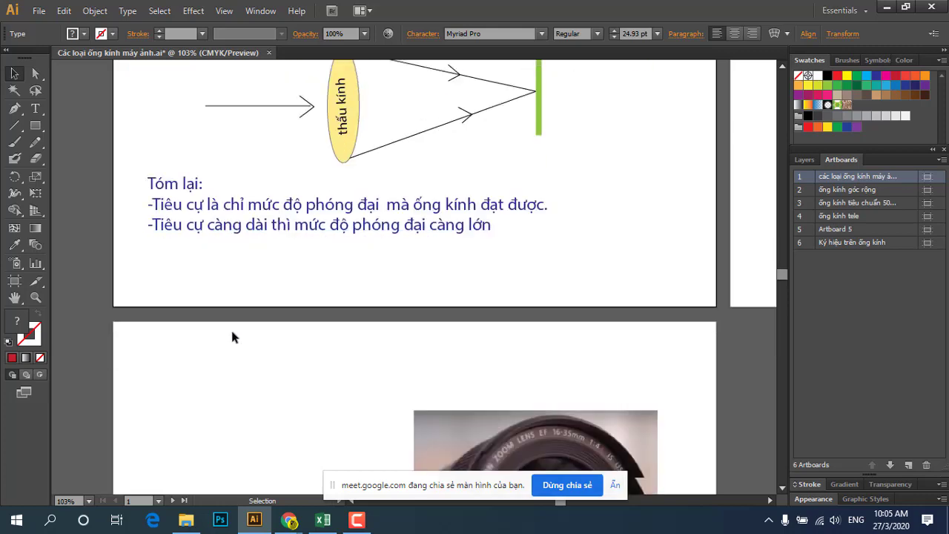
pyautogui.scroll(2, 231, 327)
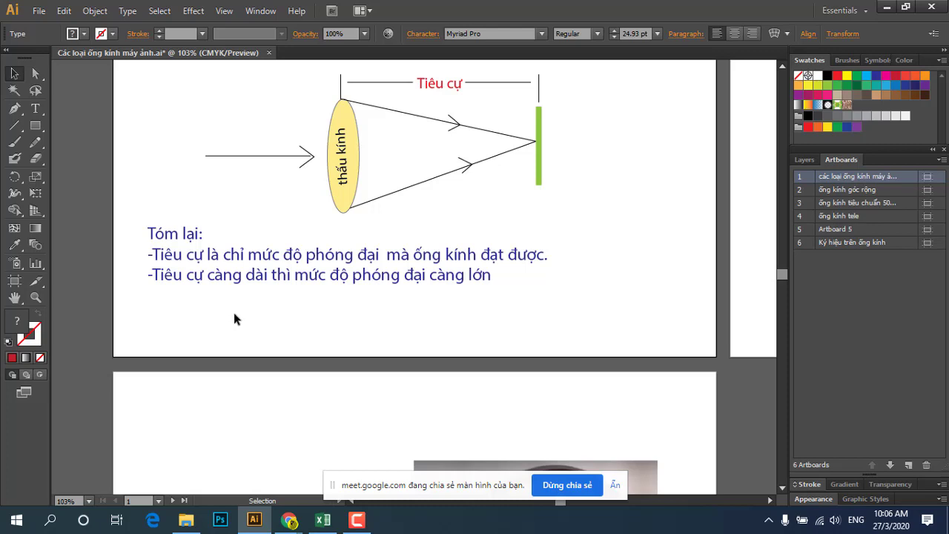
pyautogui.scroll(-2, 233, 315)
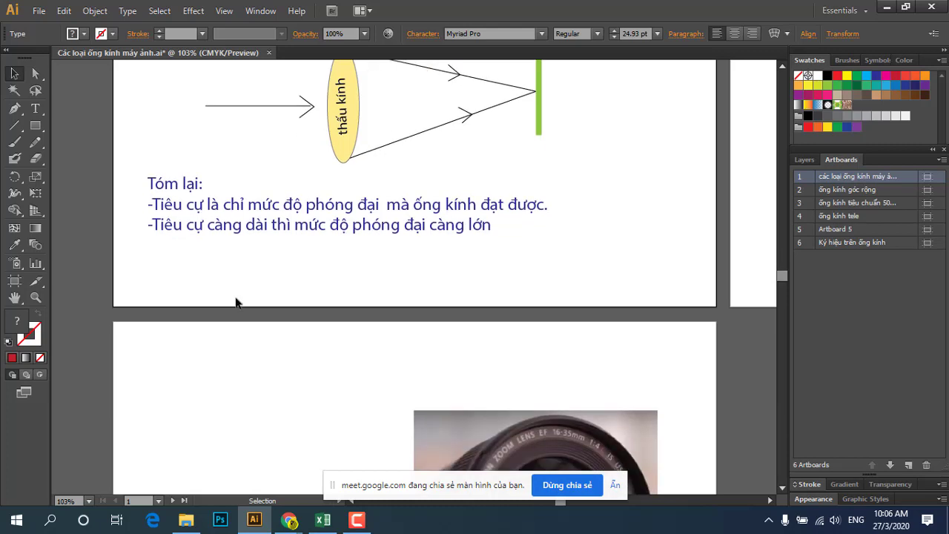
pyautogui.scroll(-3, 236, 302)
pyautogui.scroll(-3, 235, 309)
# Fit artboard 2, 'ống kính góc rộng', with its wide-angle lens photo in the window.
pyautogui.click(307, 297)
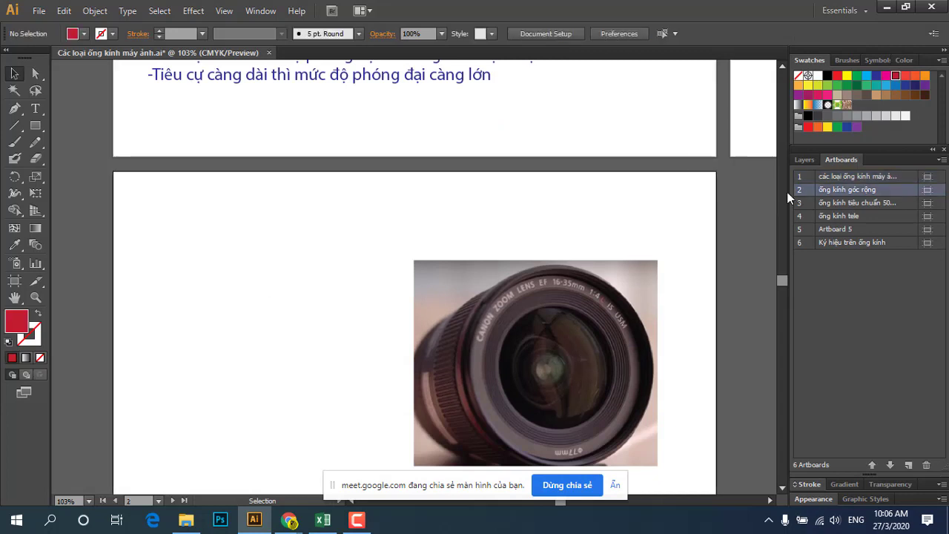
pyautogui.doubleClick(810, 193)
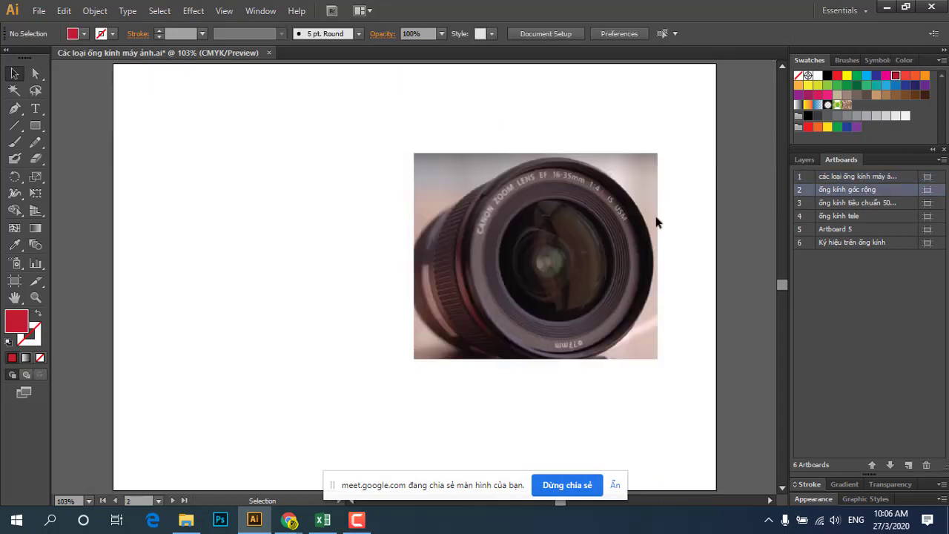
pyautogui.scroll(1, 386, 234)
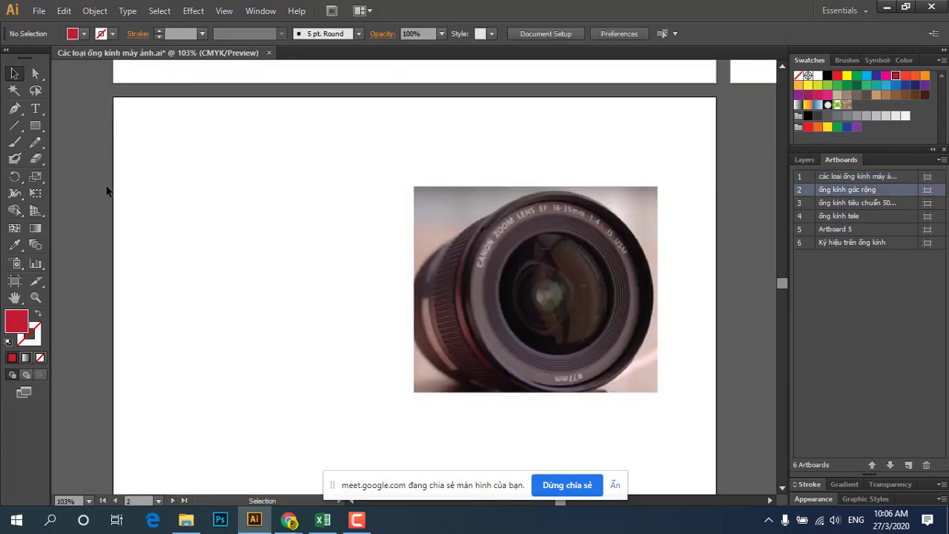
pyautogui.scroll(1, 106, 192)
# Type 'b. Có 3 loại ống kính thông dụng:' at artboard 2's top left.
pyautogui.click(35, 108)
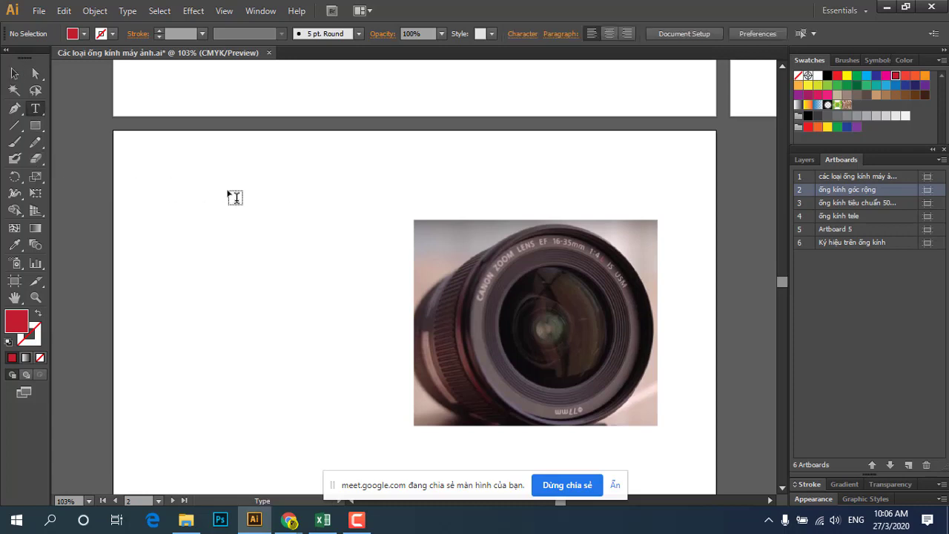
pyautogui.scroll(1, 234, 197)
pyautogui.click(149, 209)
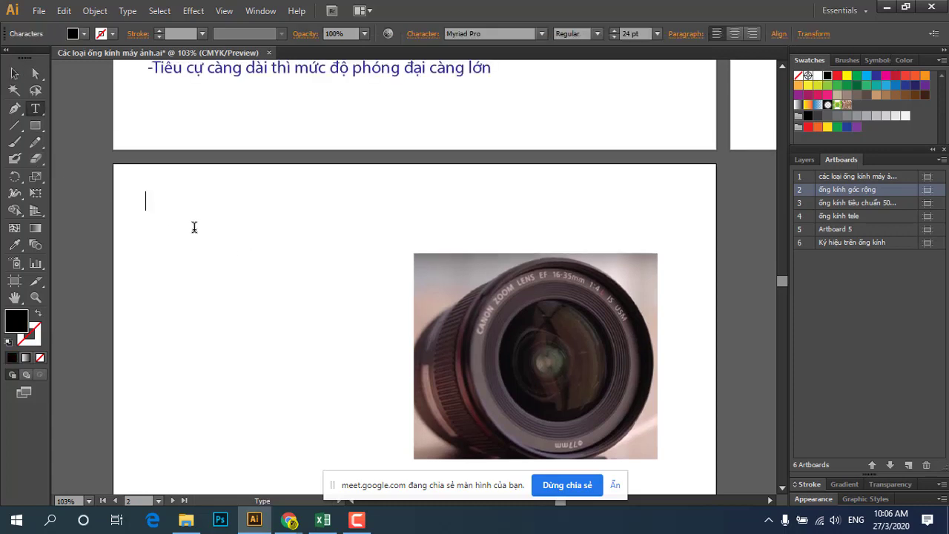
pyautogui.write('b')
pyautogui.write(' Co')
pyautogui.write('3 ')
pyautogui.write('loai')
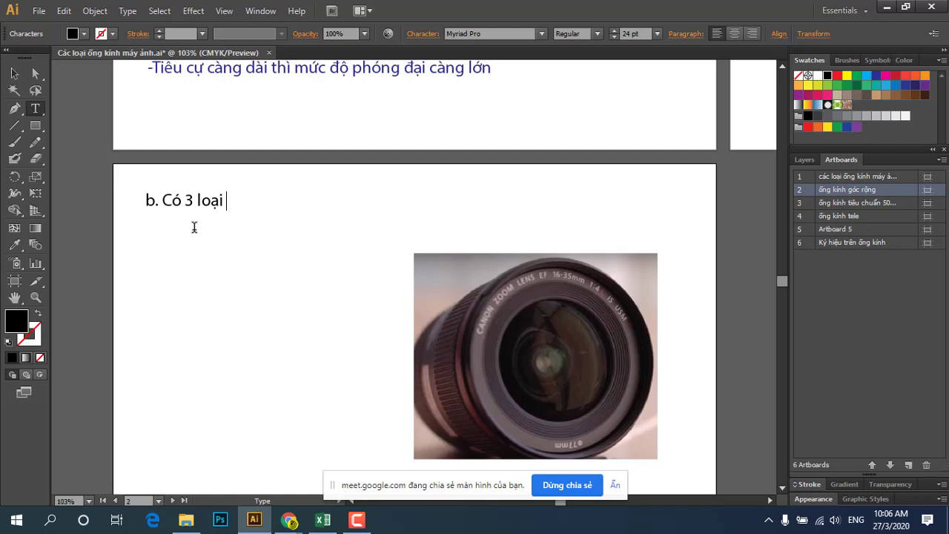
pyautogui.write('oon')
pyautogui.write('g')
pyautogui.write('kin')
pyautogui.write('h thông')
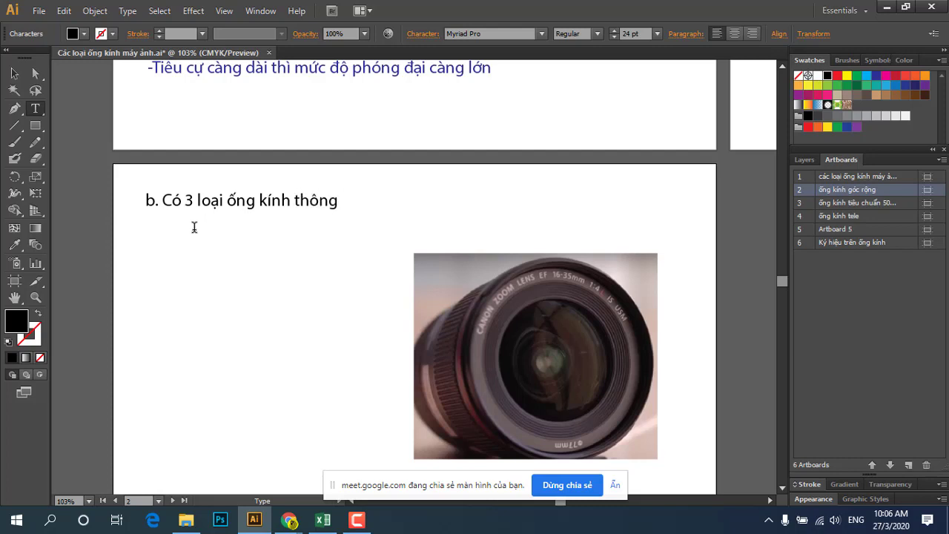
pyautogui.write(' dung')
pyautogui.scroll(5, 196, 230)
pyautogui.scroll(5, 197, 231)
pyautogui.scroll(2, 200, 230)
# Select the focal-length question, definition and 'Tóm lại' summary text on artboard 1.
pyautogui.scroll(-2, 200, 231)
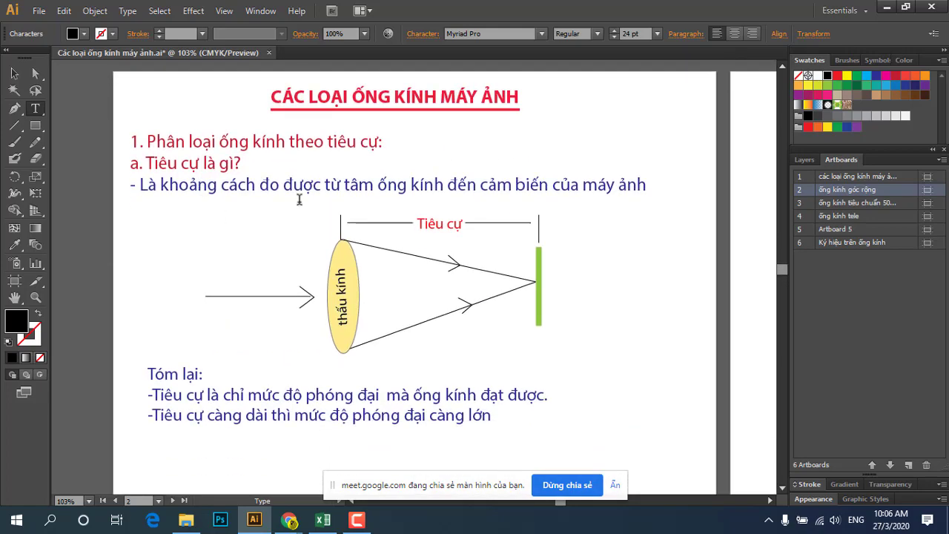
pyautogui.moveTo(144, 163)
pyautogui.mouseDown()
pyautogui.moveTo(398, 307)
pyautogui.moveTo(581, 463)
pyautogui.moveTo(636, 454)
pyautogui.mouseUp()
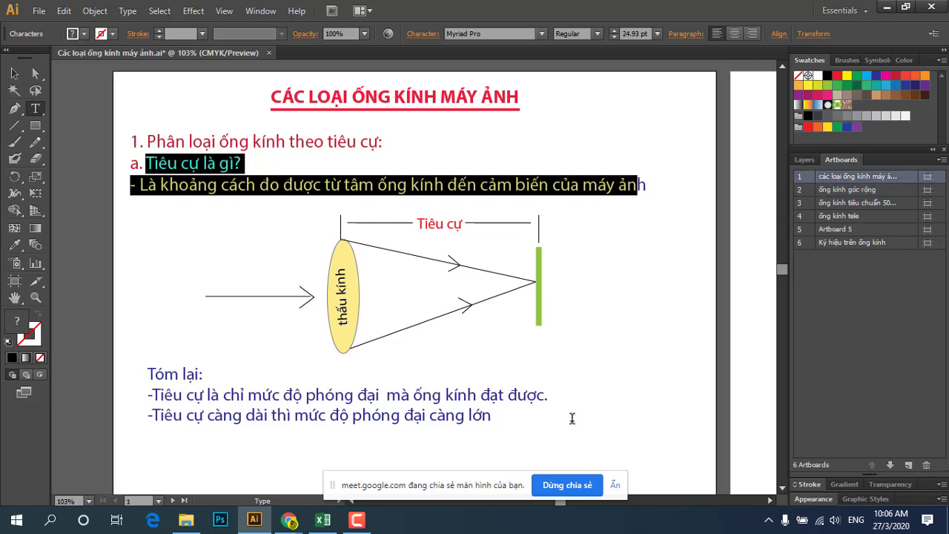
pyautogui.moveTo(494, 415)
pyautogui.mouseDown()
pyautogui.moveTo(148, 295)
pyautogui.moveTo(114, 169)
pyautogui.mouseUp()
pyautogui.click(876, 75)
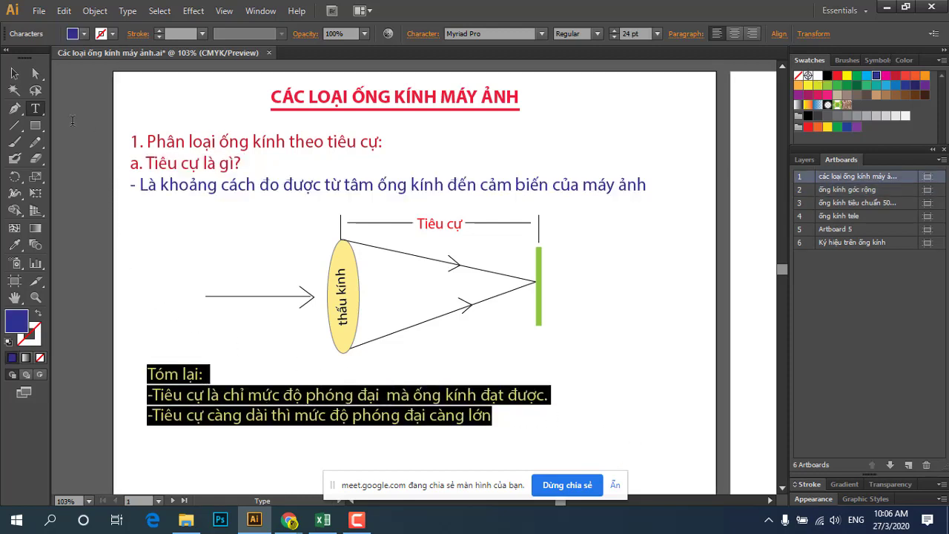
pyautogui.click(14, 74)
# Display artboard 6, 'Ký hiệu trên ống kính', with the Canon fisheye lens photo.
pyautogui.scroll(-2, 248, 234)
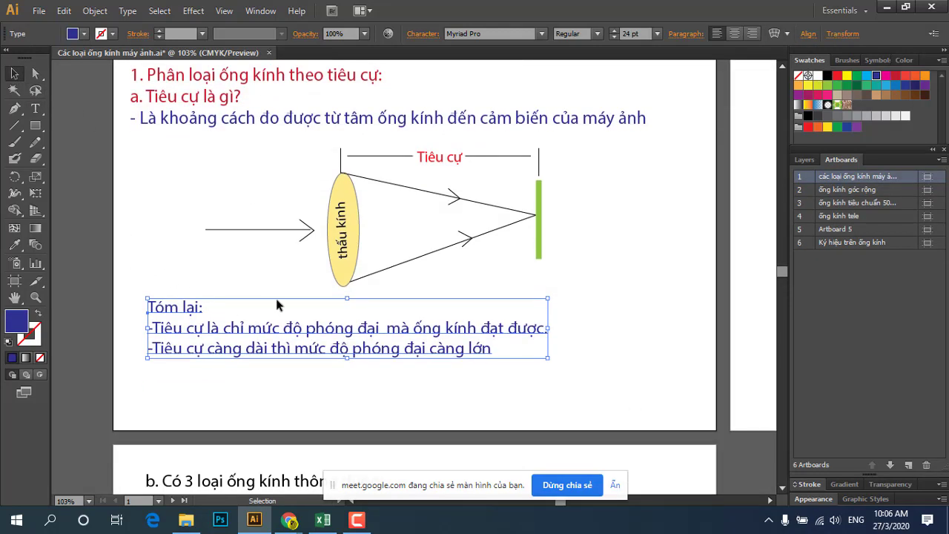
pyautogui.scroll(1, 276, 300)
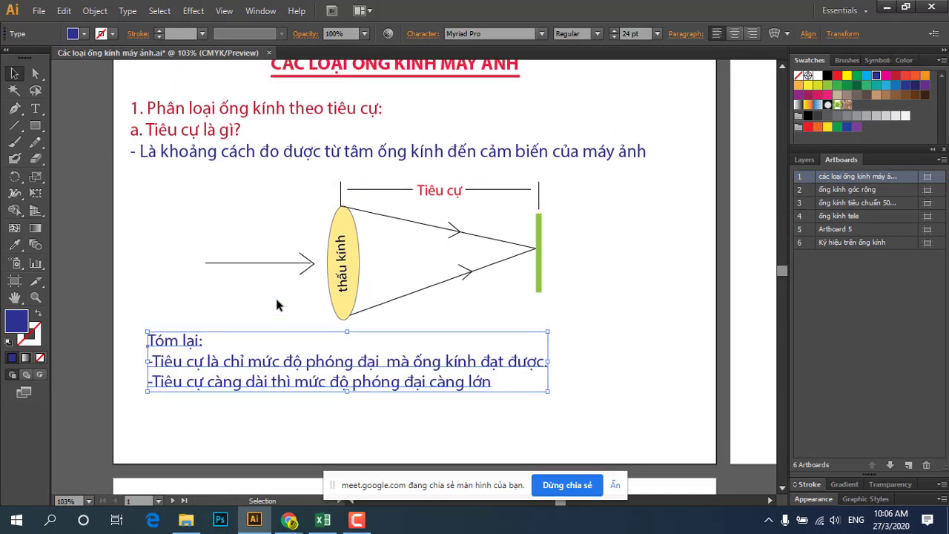
pyautogui.scroll(-1, 270, 304)
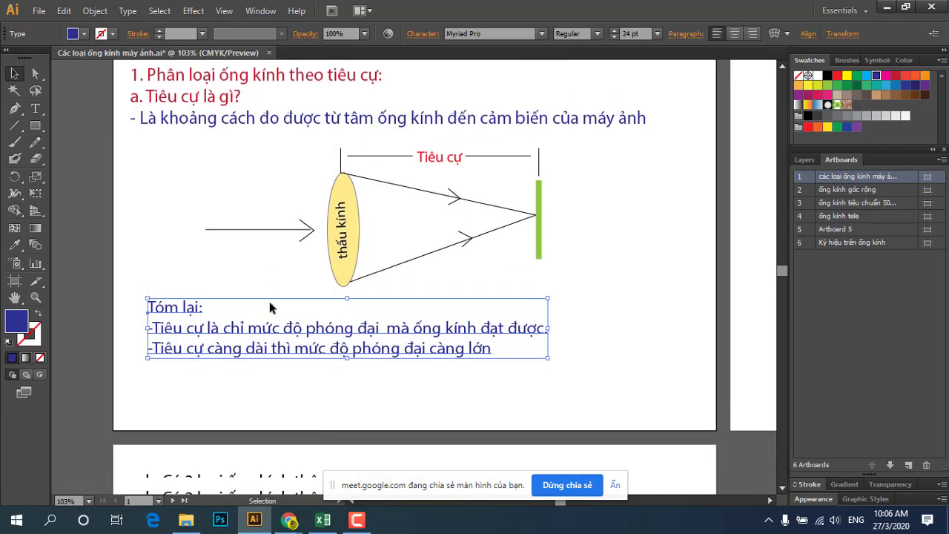
pyautogui.scroll(-5, 271, 304)
pyautogui.scroll(5, 267, 297)
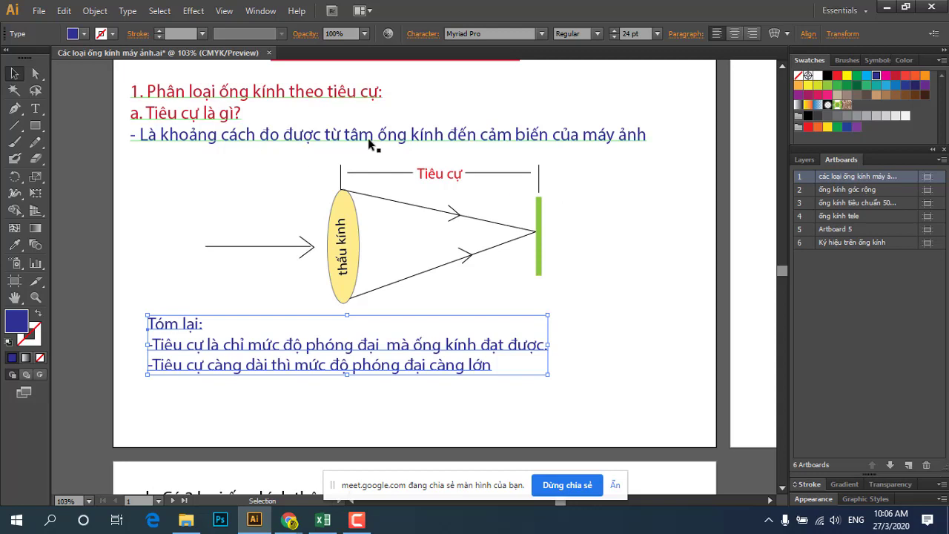
pyautogui.click(834, 217)
pyautogui.click(845, 244)
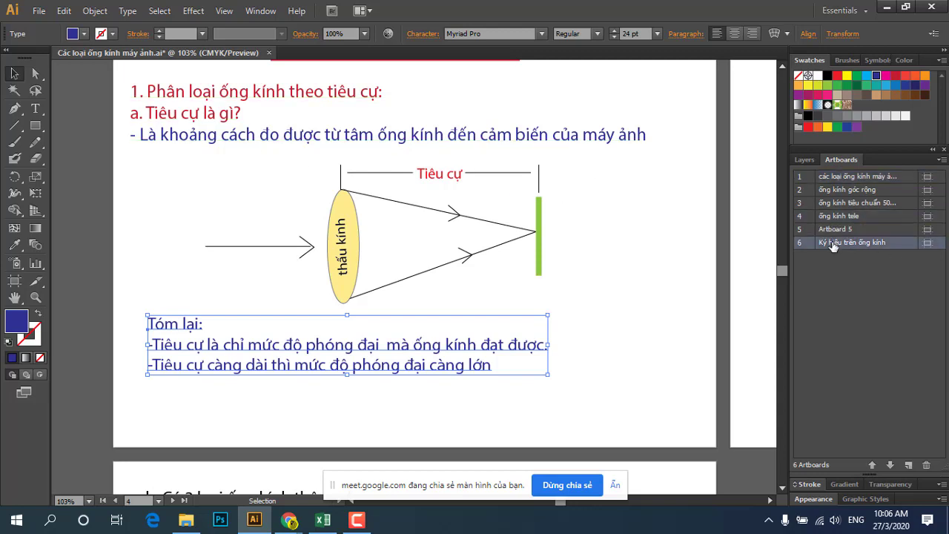
pyautogui.doubleClick(805, 245)
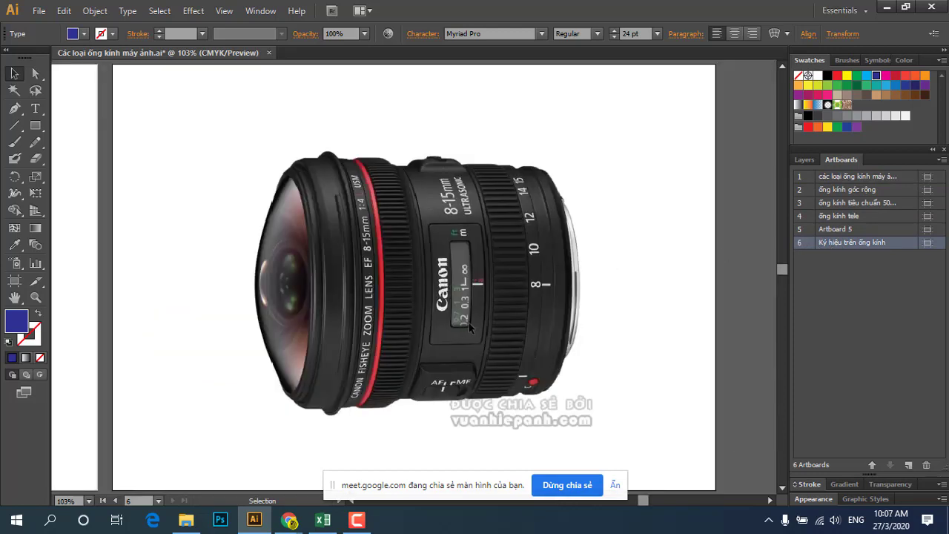
pyautogui.press('a')
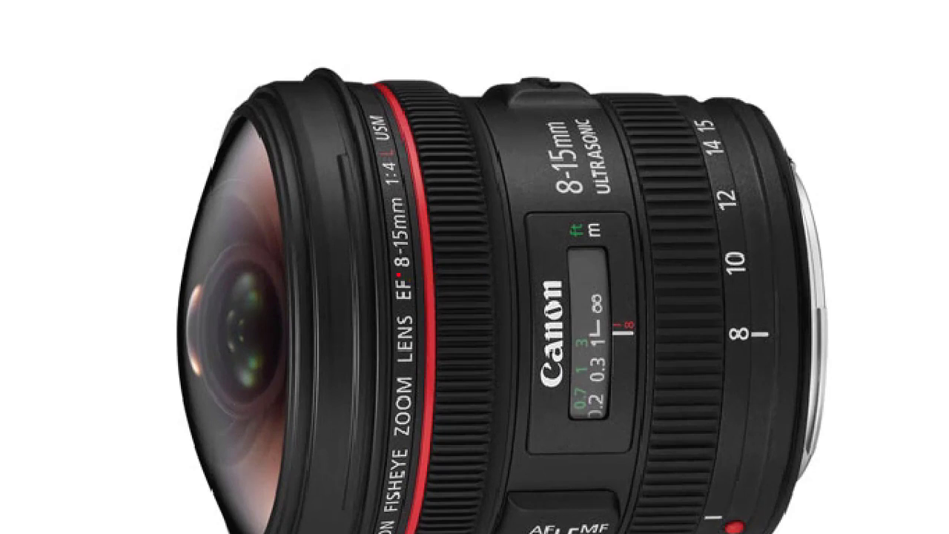
pyautogui.moveTo(401, 273)
pyautogui.mouseDown()
pyautogui.moveTo(429, 245)
pyautogui.moveTo(428, 204)
pyautogui.moveTo(404, 184)
pyautogui.moveTo(372, 212)
pyautogui.moveTo(387, 274)
pyautogui.mouseUp()
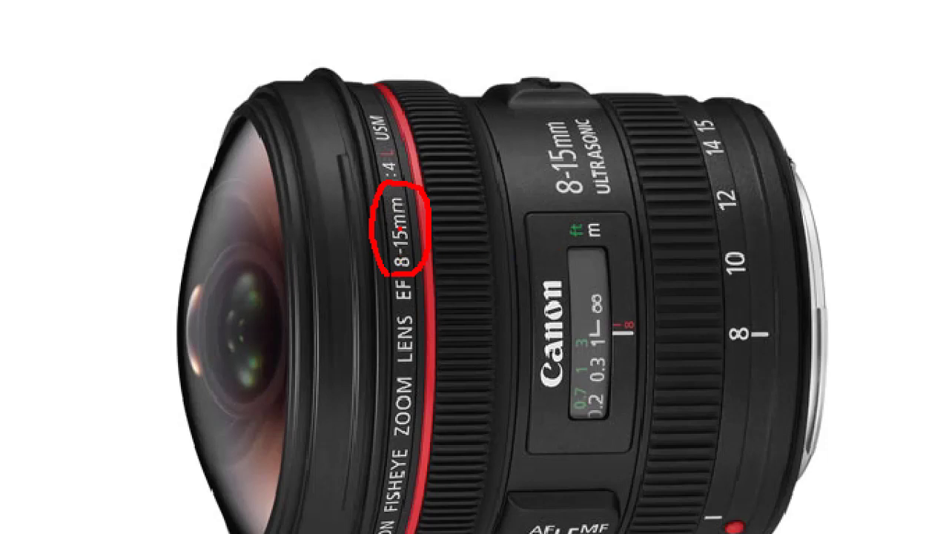
pyautogui.moveTo(723, 343); pyautogui.dragTo(776, 341)
pyautogui.moveTo(682, 117); pyautogui.dragTo(722, 116)
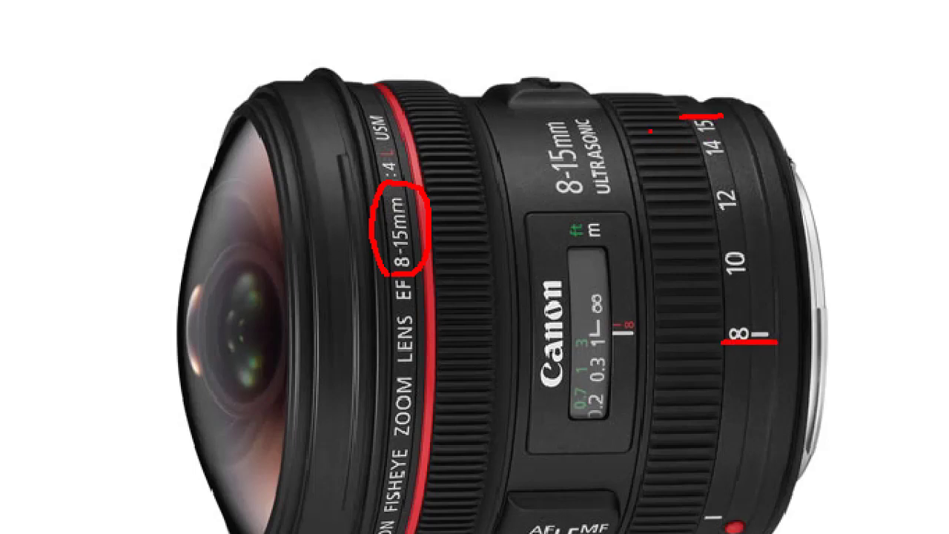
pyautogui.moveTo(646, 120)
pyautogui.mouseDown()
pyautogui.moveTo(666, 201)
pyautogui.moveTo(673, 354)
pyautogui.moveTo(686, 340)
pyautogui.mouseUp()
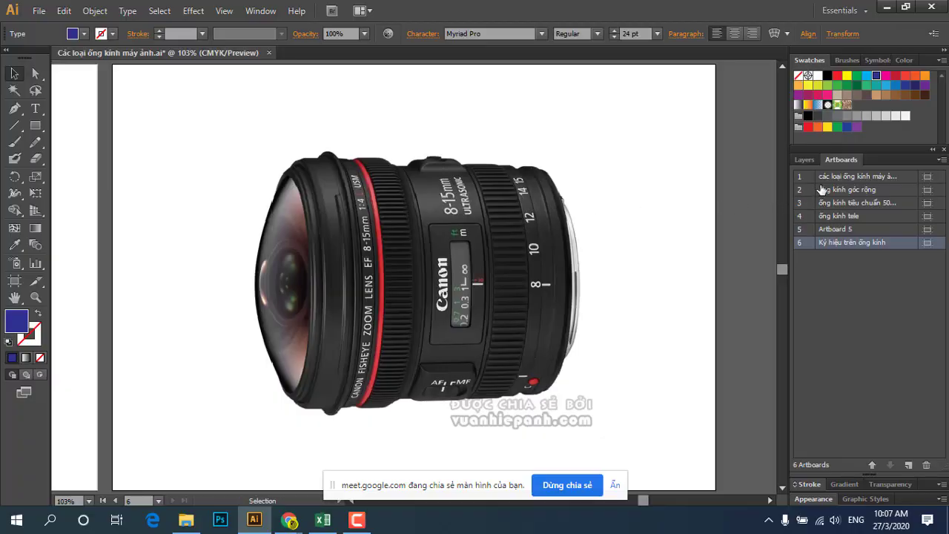
# On the wide-angle artboard, colour the heading 'b. Có 3 loại ống kính thông dụng:' red.
pyautogui.click(817, 178)
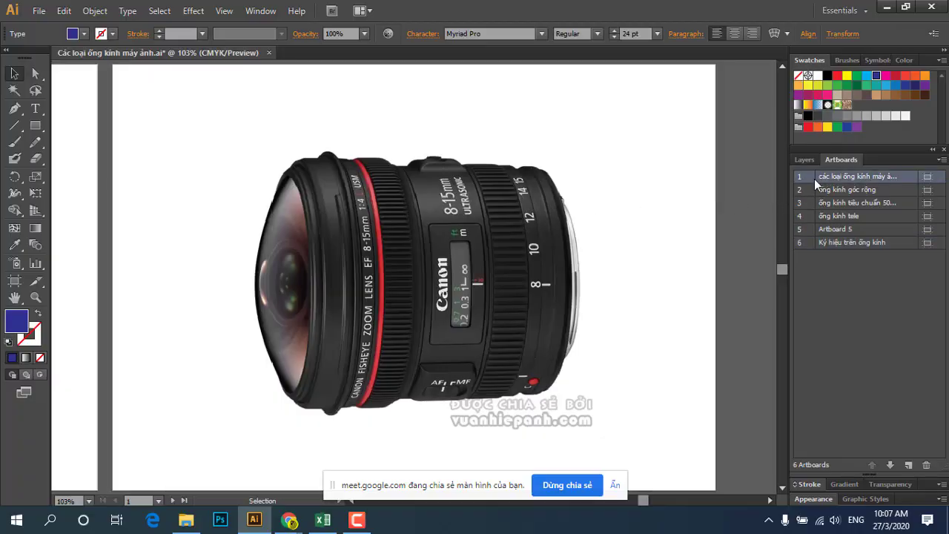
pyautogui.doubleClick(817, 181)
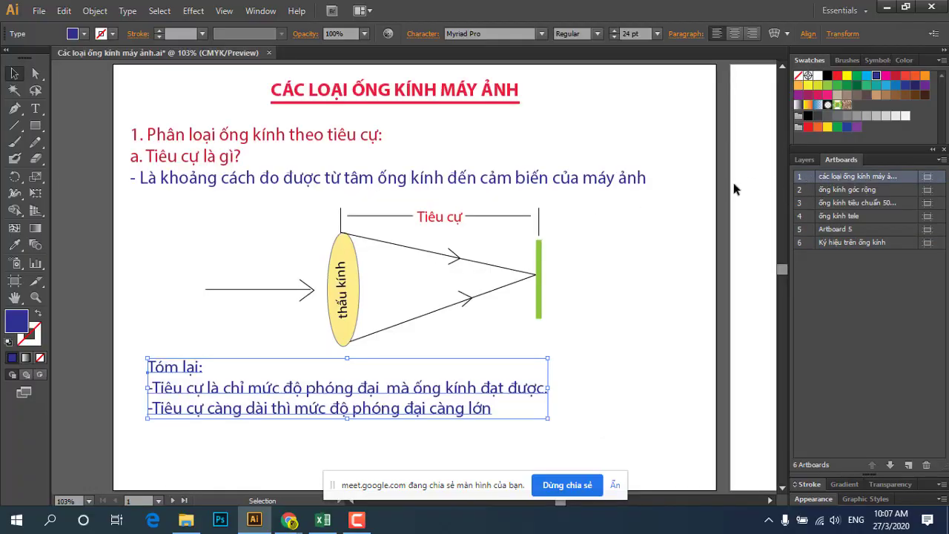
pyautogui.doubleClick(810, 190)
pyautogui.scroll(1, 296, 193)
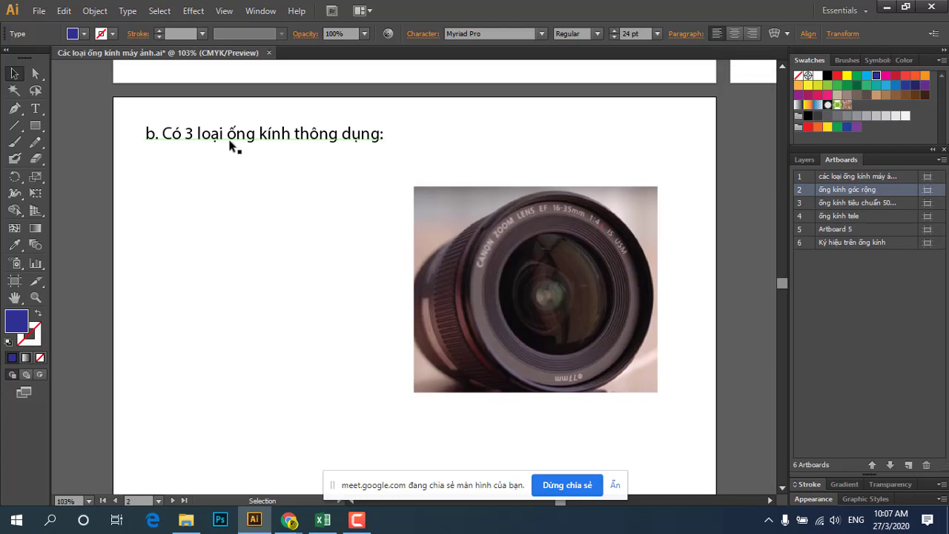
pyautogui.click(231, 144)
pyautogui.scroll(1, 224, 155)
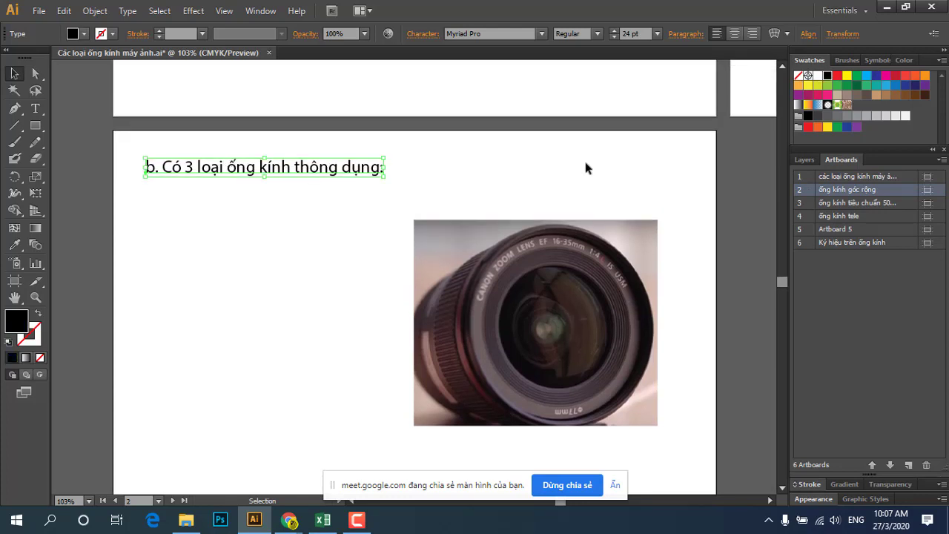
pyautogui.click(837, 75)
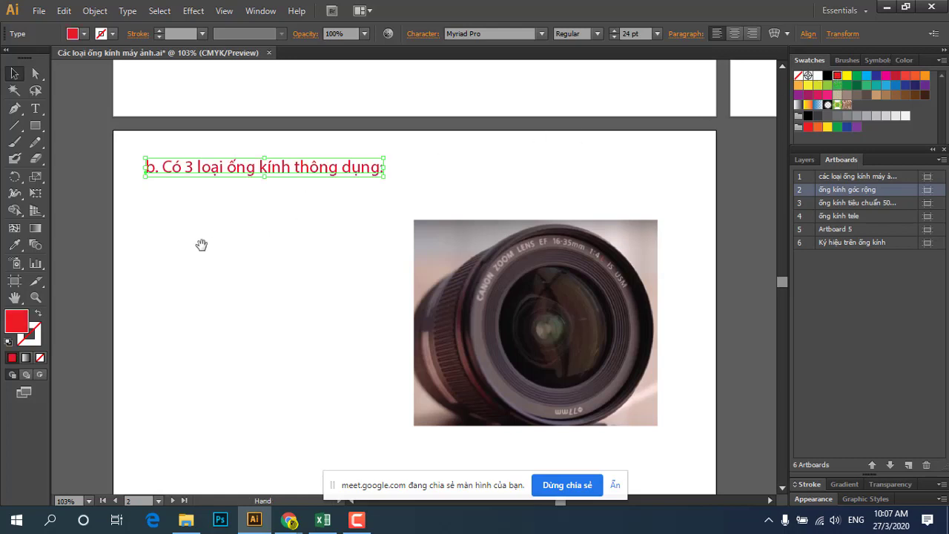
pyautogui.moveTo(201, 245); pyautogui.dragTo(225, 269)
pyautogui.click(34, 110)
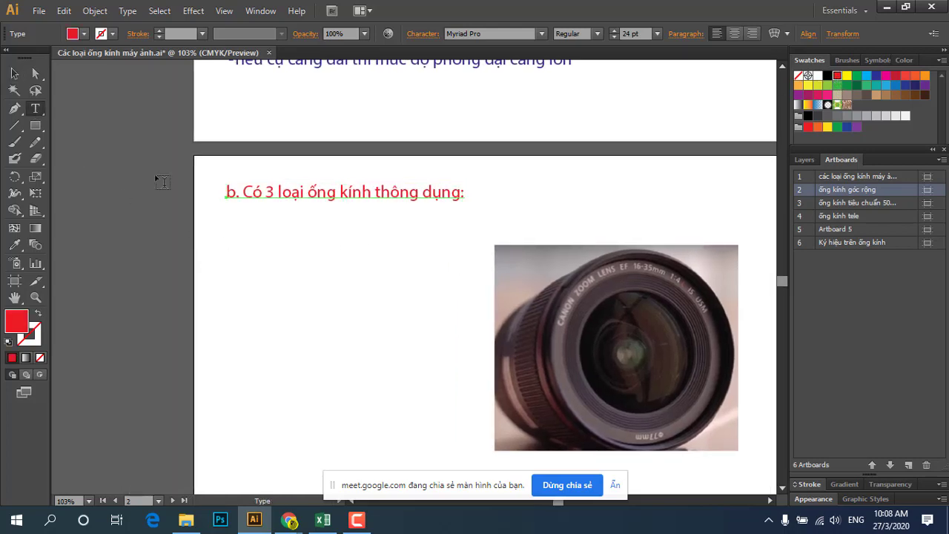
# Add the line '- Ông kính góc rông' beneath the red heading.
pyautogui.click(463, 194)
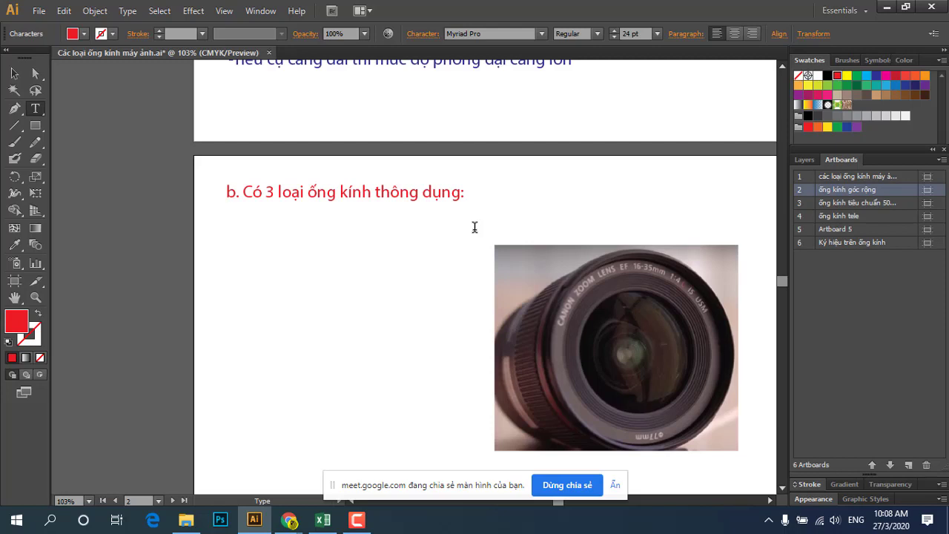
pyautogui.write('-')
pyautogui.write('Ông')
pyautogui.write(' kinh')
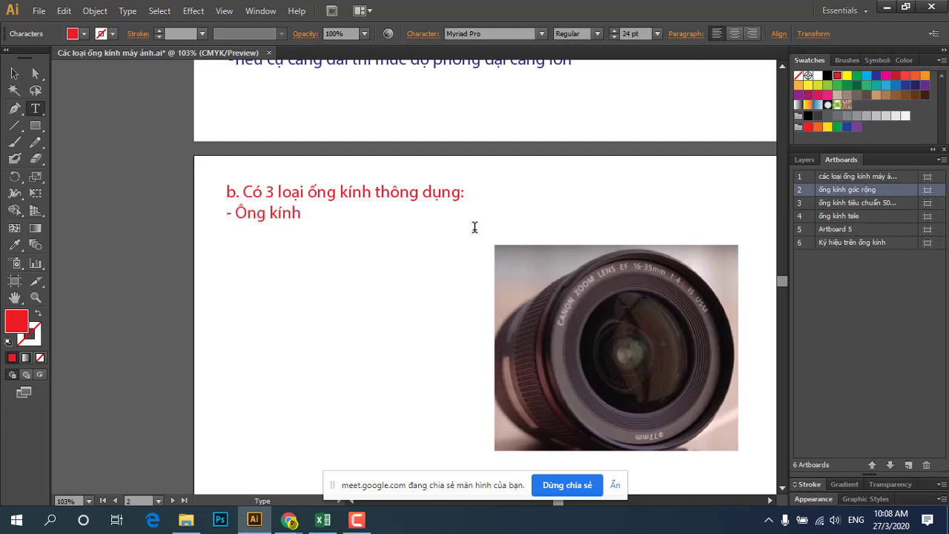
pyautogui.write(' goc')
pyautogui.write(' rong')
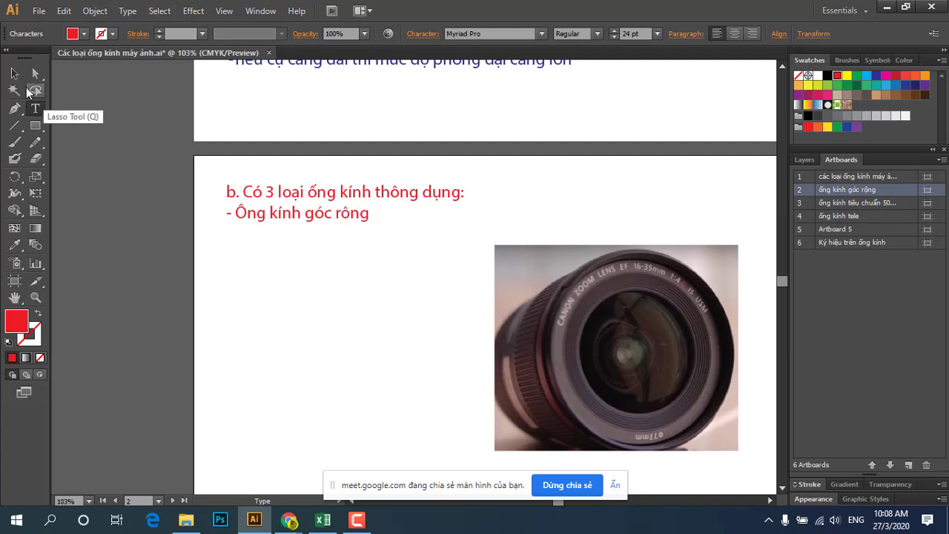
pyautogui.click(16, 75)
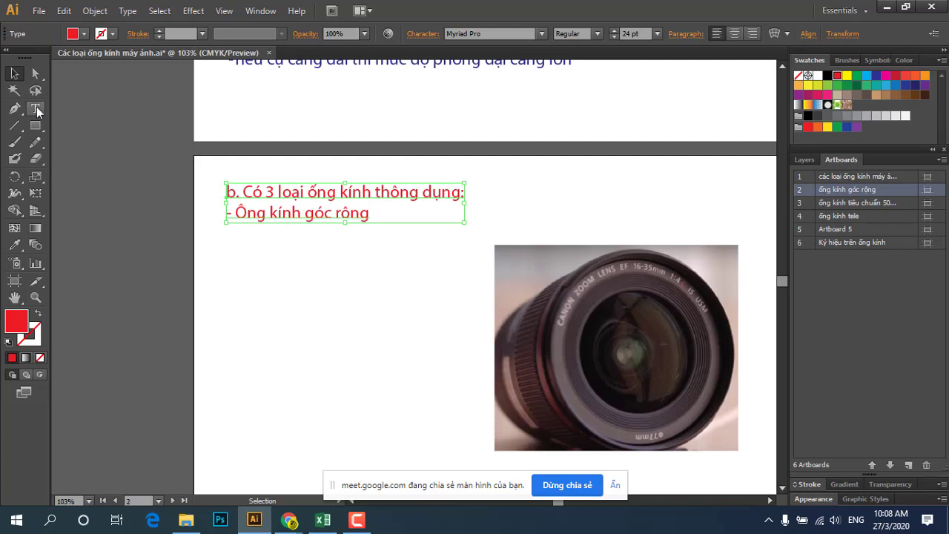
pyautogui.click(36, 107)
pyautogui.click(371, 214)
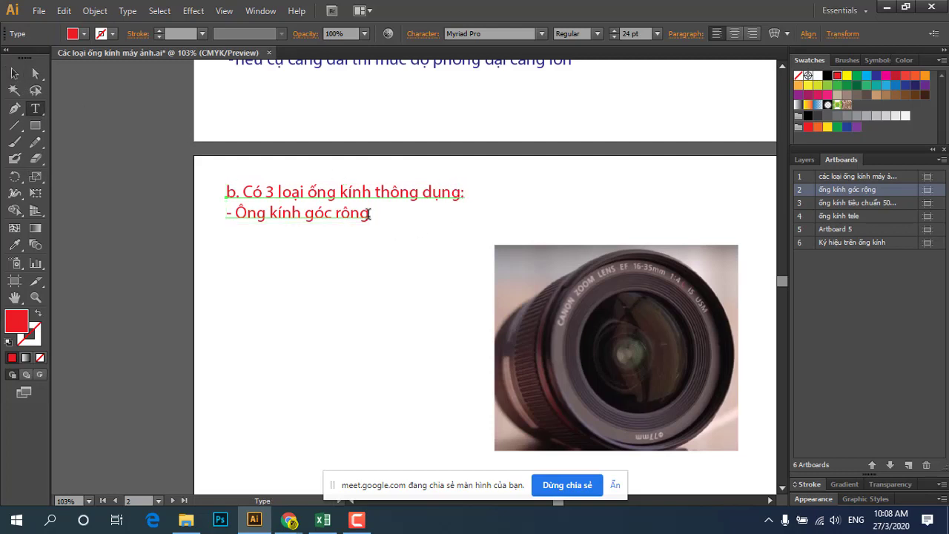
# Make the first list line dark blue and type '- Ống kính tiêu chuẩn' and '- Ống kính tele'.
pyautogui.moveTo(370, 213); pyautogui.dragTo(209, 213)
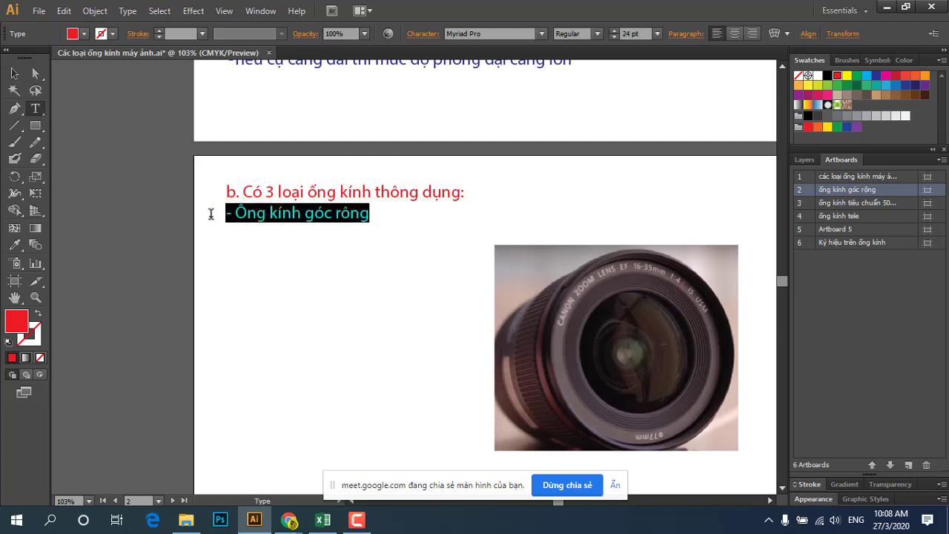
pyautogui.click(876, 75)
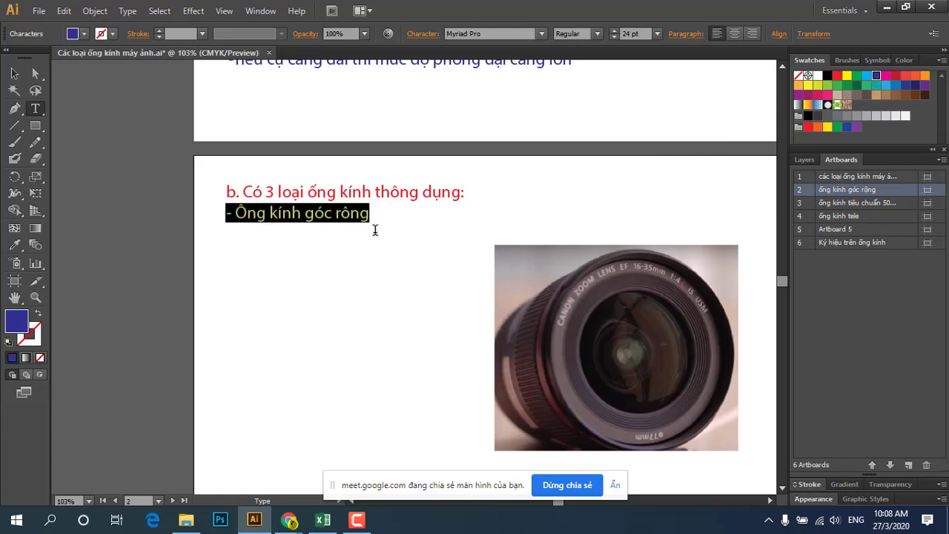
pyautogui.click(375, 225)
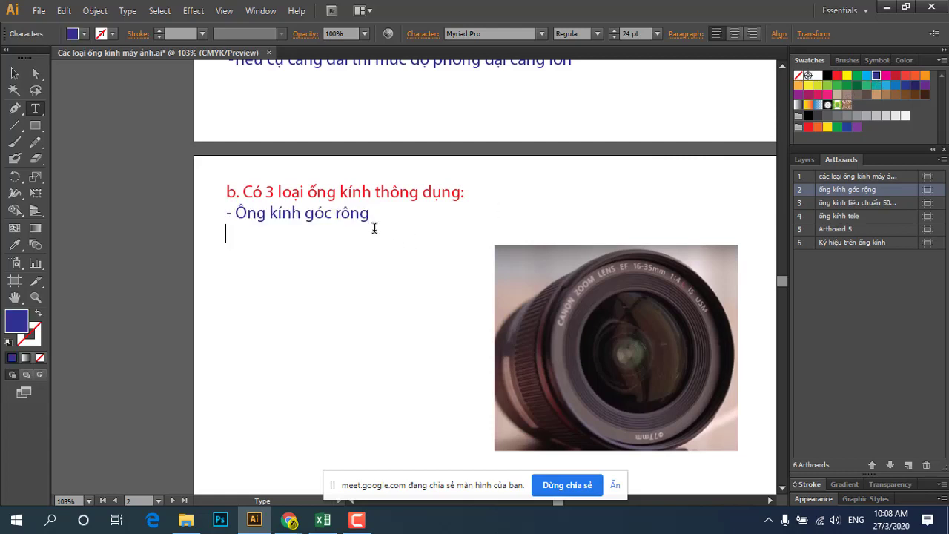
pyautogui.write('-')
pyautogui.write('Ô')
pyautogui.write('ng')
pyautogui.write('kin')
pyautogui.write('h')
pyautogui.write(' tiê')
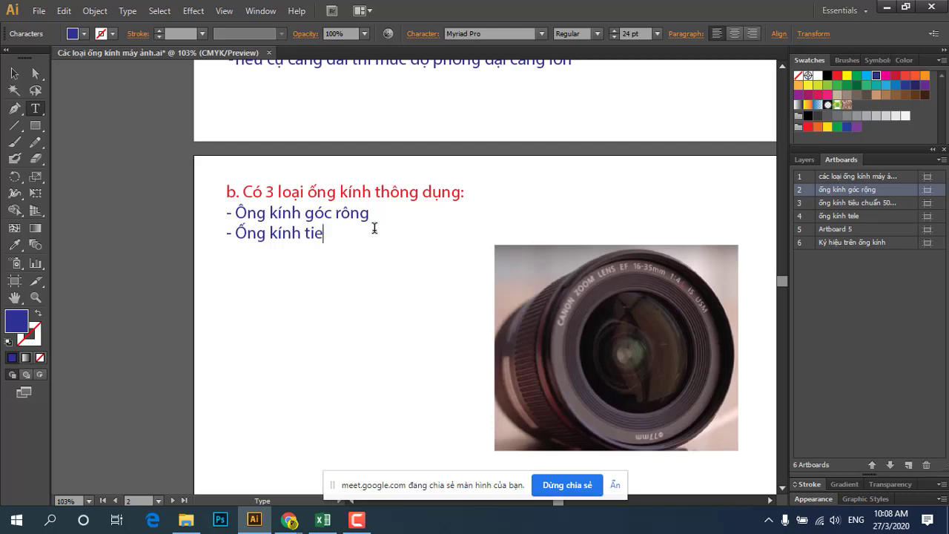
pyautogui.write('u')
pyautogui.write(' chuẩ')
pyautogui.write('n')
pyautogui.write('Ong')
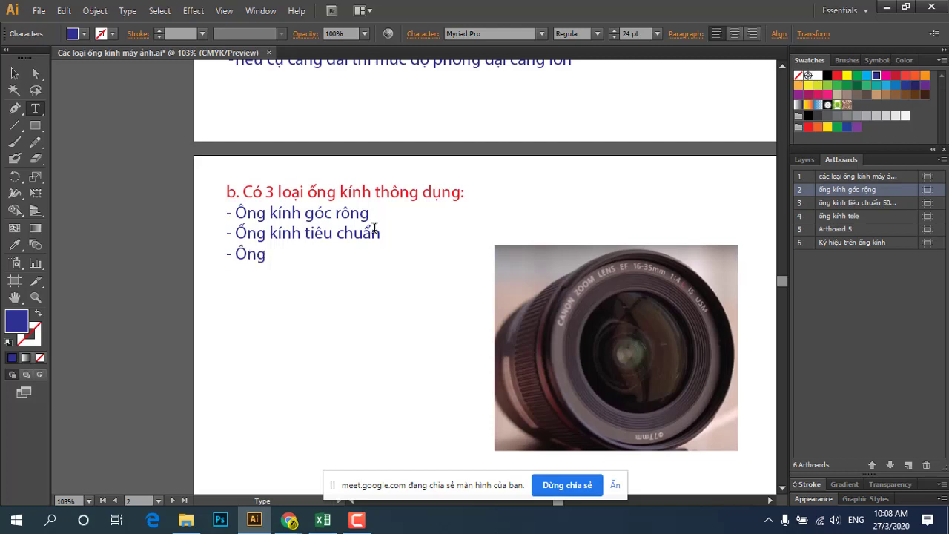
pyautogui.write('kinh')
pyautogui.write(' tele')
pyautogui.write('..')
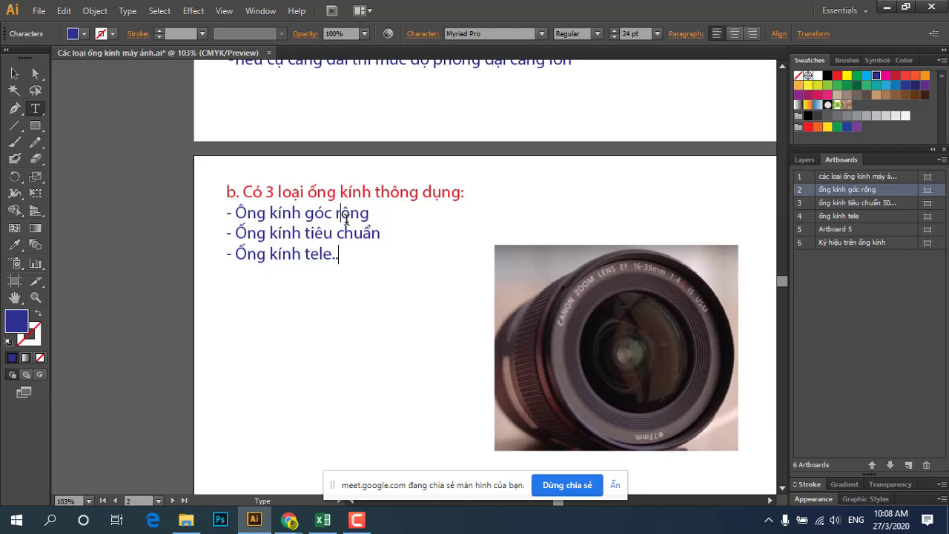
# Fix the typos: correct 'rộng' and remove the extra period after 'tele.'.
pyautogui.press('BackSpace')
pyautogui.write('o')
pyautogui.moveTo(347, 256); pyautogui.dragTo(226, 212)
pyautogui.click(352, 259)
pyautogui.press('BackSpace')
pyautogui.moveTo(335, 254); pyautogui.dragTo(229, 214)
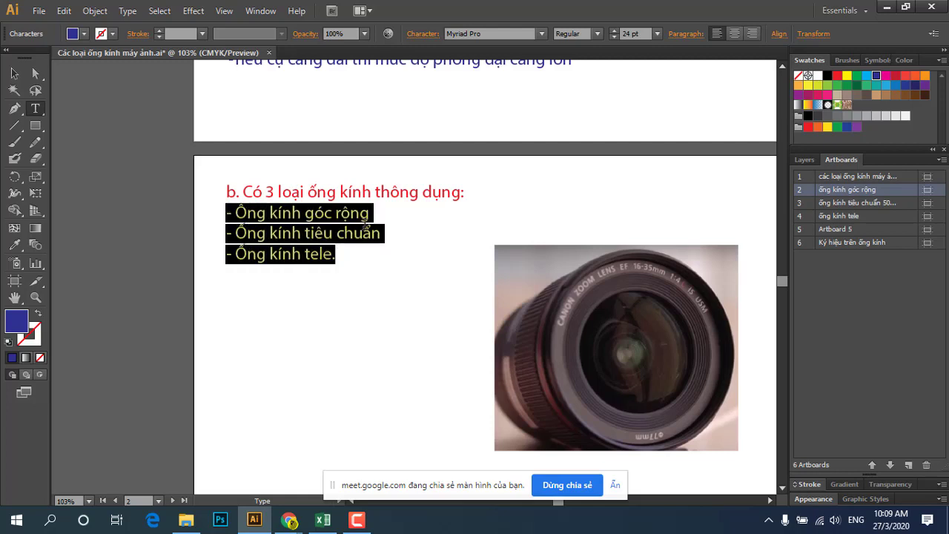
pyautogui.click(345, 262)
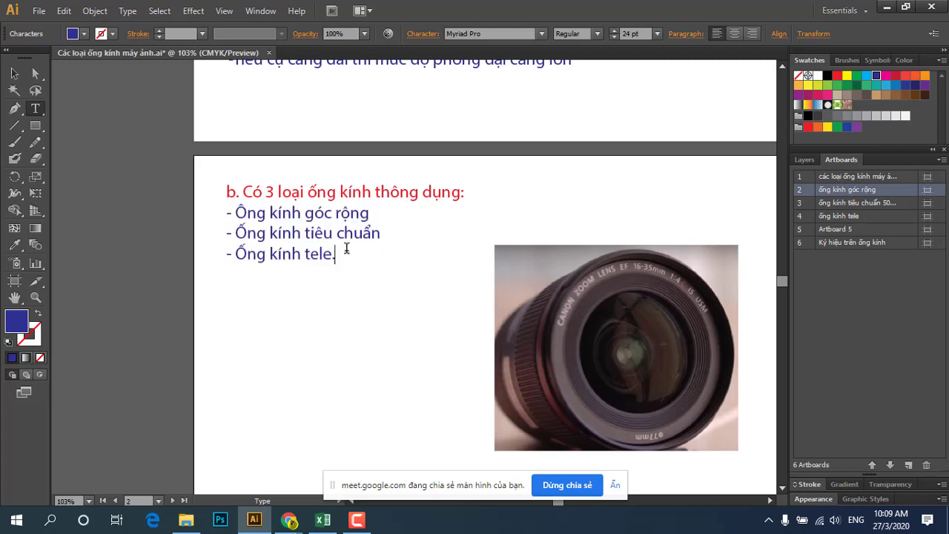
# Select all four lines to check the list, leaving the caret after 'tele.'.
pyautogui.scroll(-1, 345, 254)
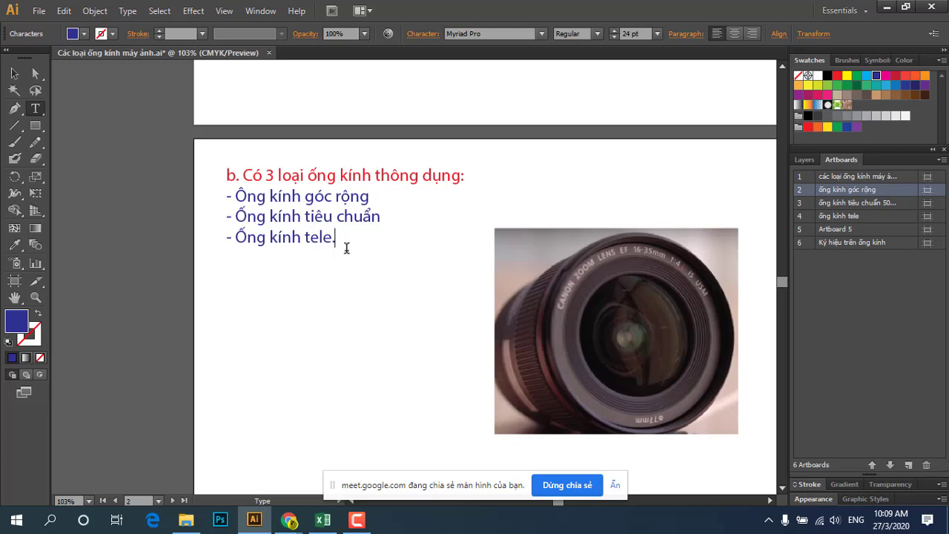
pyautogui.scroll(-1, 346, 247)
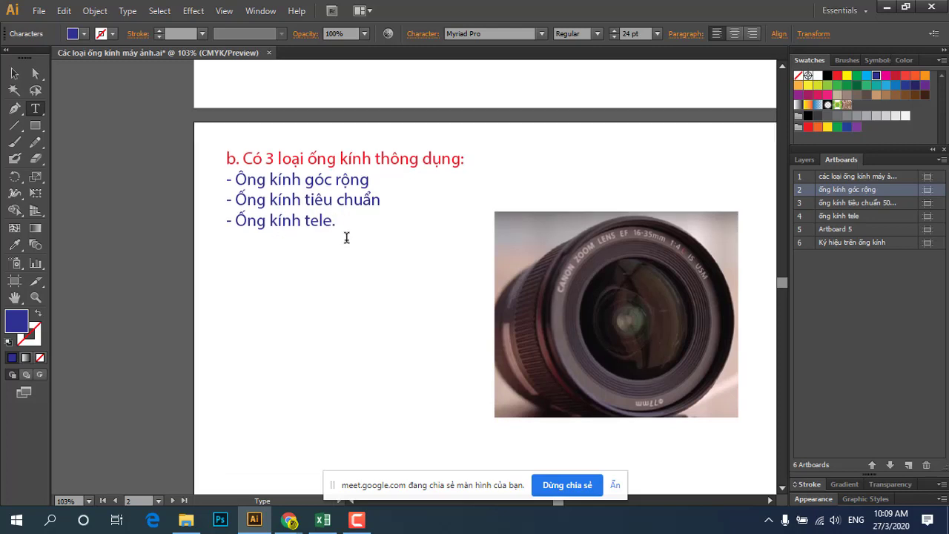
pyautogui.moveTo(336, 222); pyautogui.dragTo(211, 164)
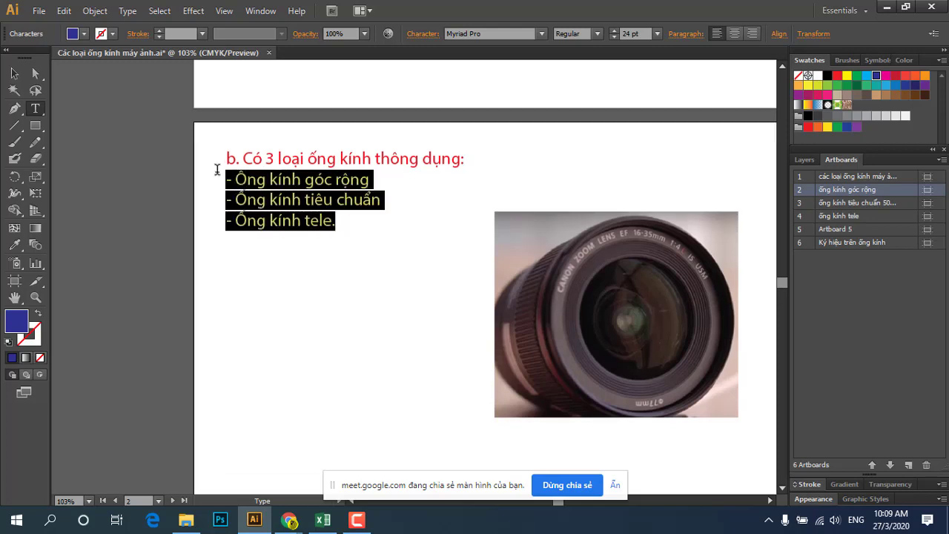
pyautogui.click(384, 210)
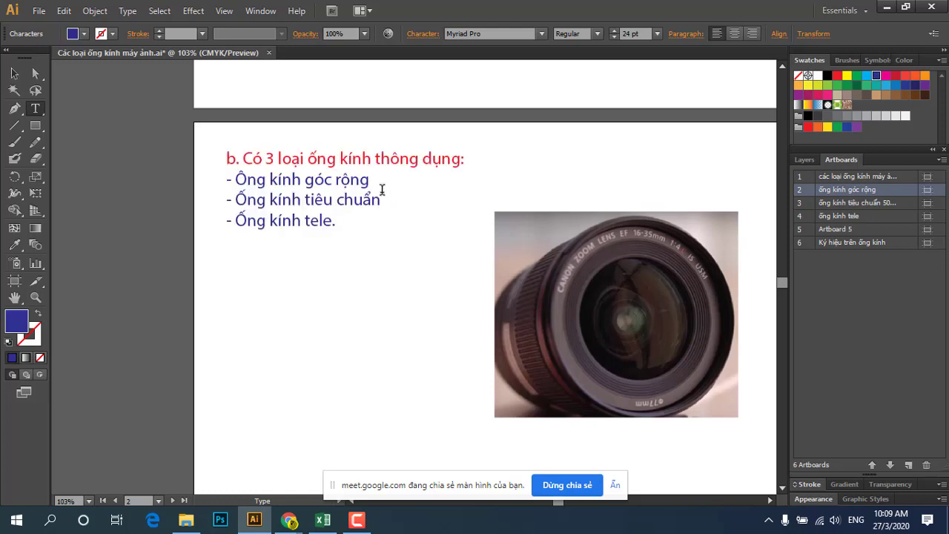
pyautogui.click(368, 231)
# Below the list, type a black line defining wide-angle lenses as focal length ≤35mm.
pyautogui.click(14, 72)
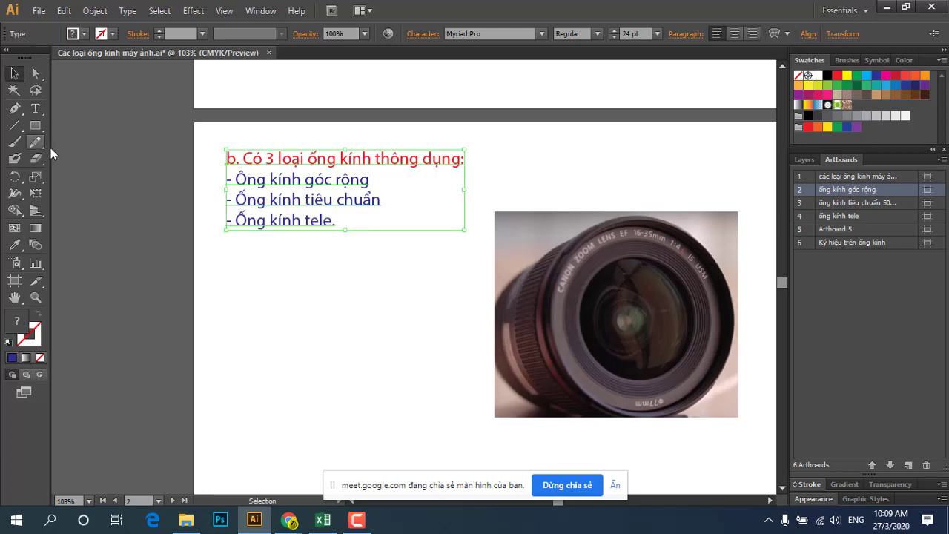
pyautogui.click(52, 147)
pyautogui.click(35, 108)
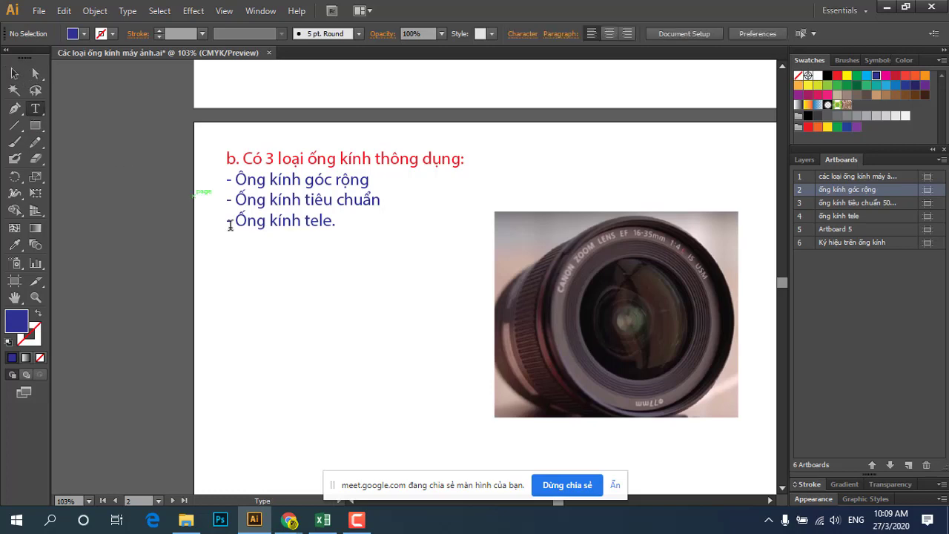
pyautogui.click(229, 260)
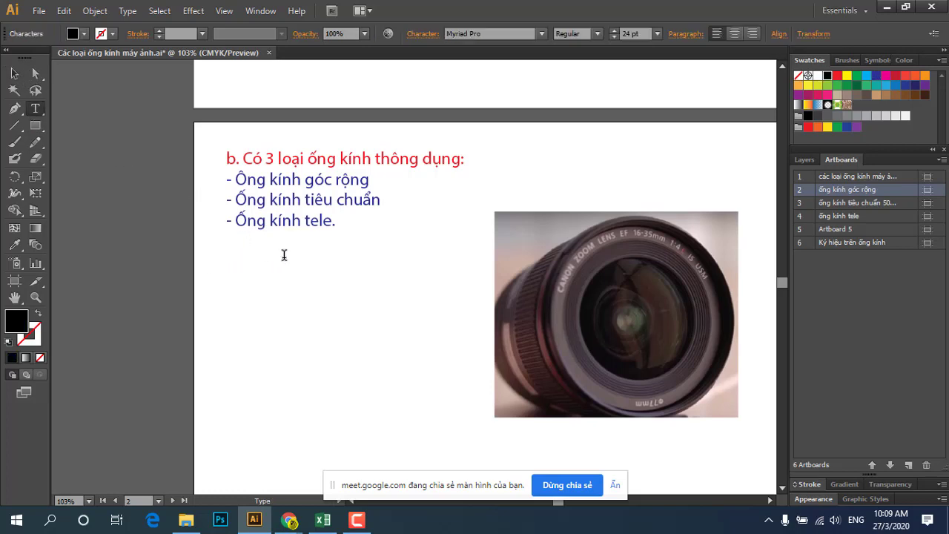
pyautogui.write('+')
pyautogui.write('Ông')
pyautogui.write(' k')
pyautogui.write('ính')
pyautogui.write(' goc')
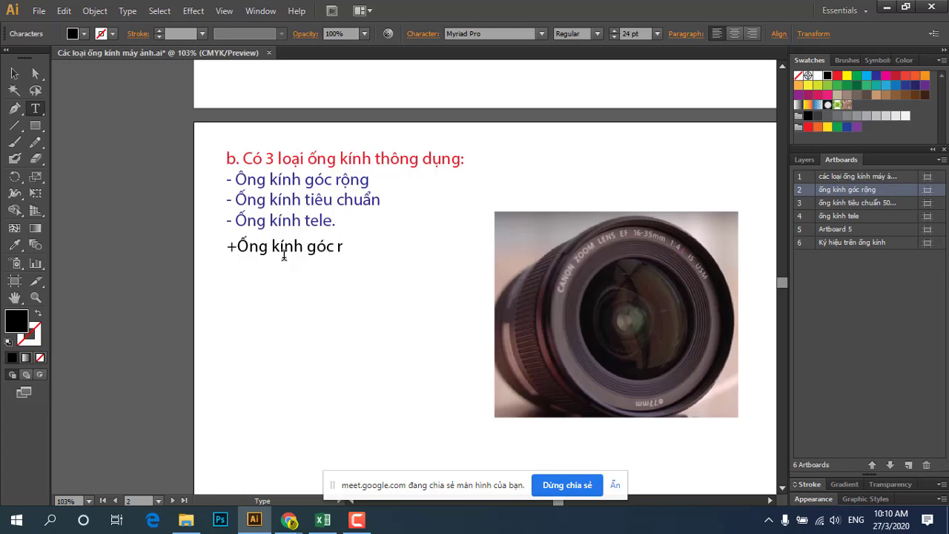
pyautogui.write('ông')
pyautogui.write(' La')
pyautogui.write('ong')
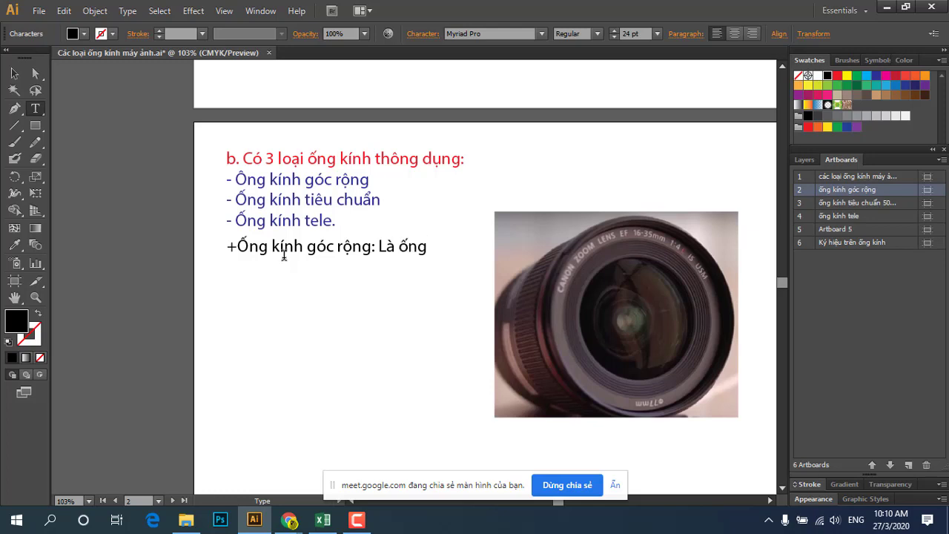
pyautogui.write(' kinh co')
pyautogui.write('ti')
pyautogui.press('BackSpace')
pyautogui.press('BackSpace')
pyautogui.write('tiê')
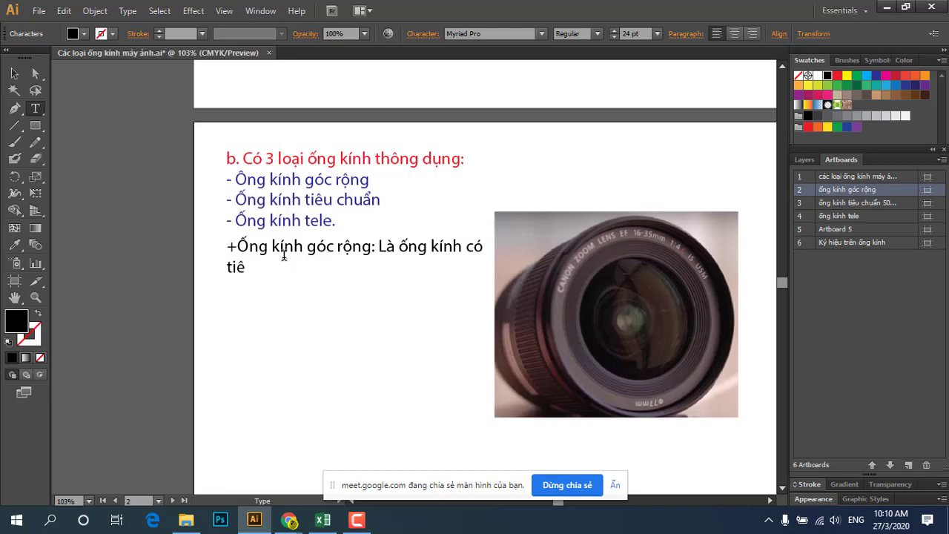
pyautogui.write('u cư')
pyautogui.write('nho')
pyautogui.write(' hơ')
pyautogui.write('n')
pyautogui.write(' hoaặc')
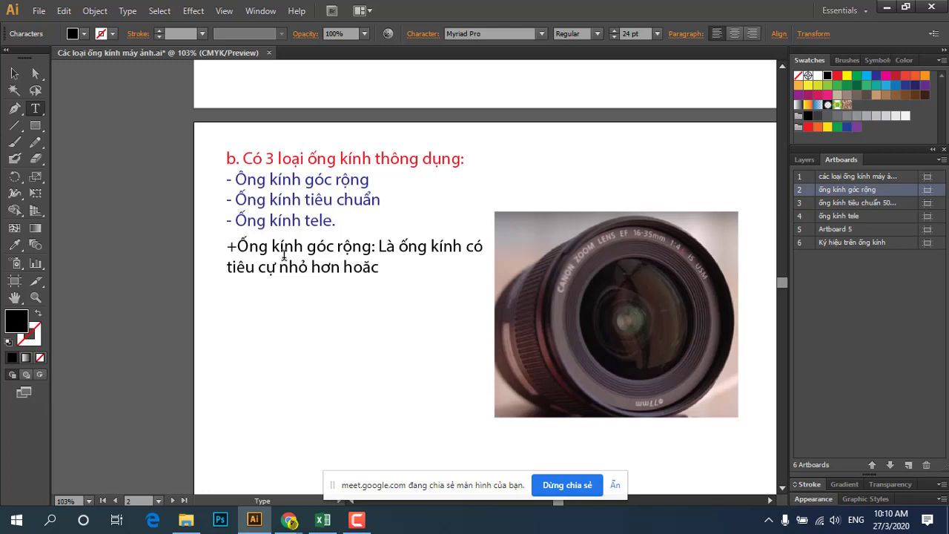
pyautogui.write(' nang')
pyautogui.press('BackSpace')
pyautogui.press('BackSpace')
pyautogui.press('BackSpace')
pyautogui.press('BackSpace')
pyautogui.write('bang')
pyautogui.write(' 3')
pyautogui.write('5mm')
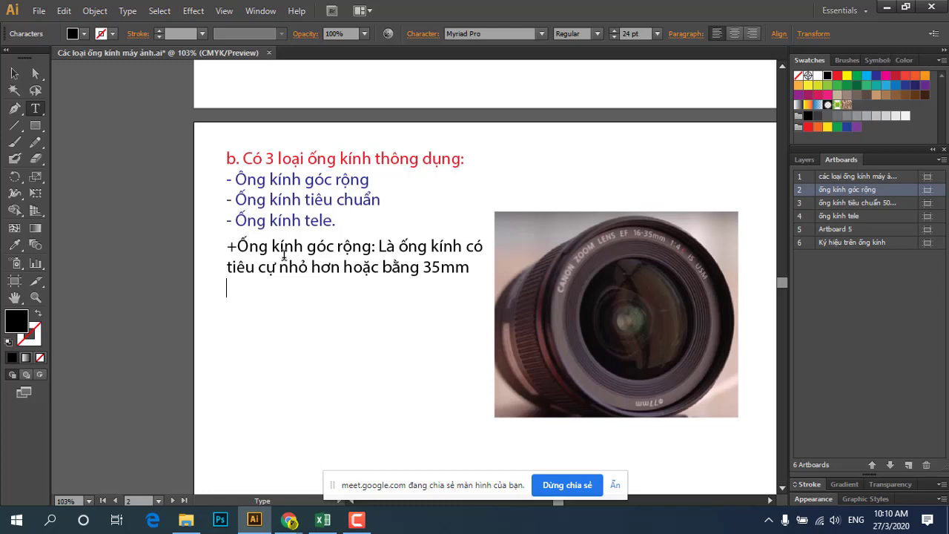
# Add the usage note '(Thường dùng cho việc chụp ảnh phong cảnh, ảnh tập thể)'.
pyautogui.write('(')
pyautogui.write('Thương')
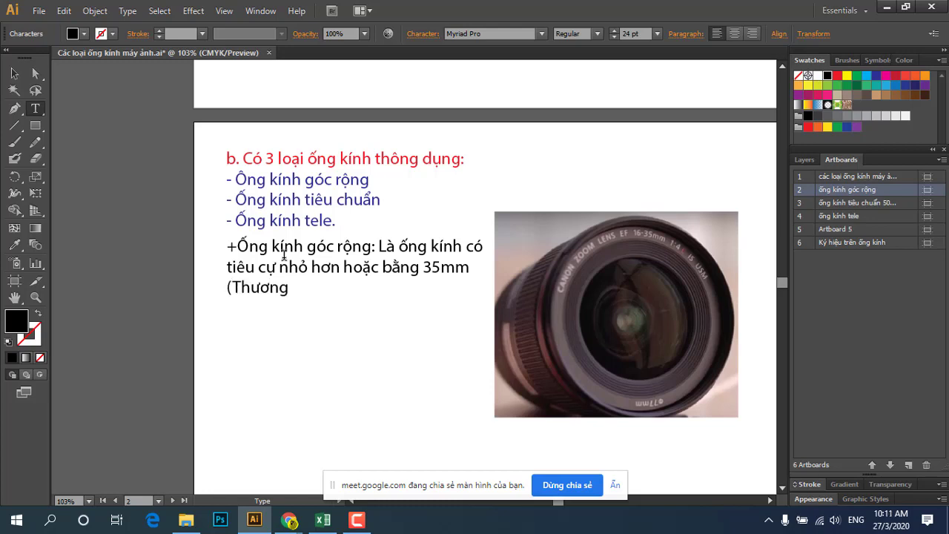
pyautogui.write(' dung')
pyautogui.write(' cho')
pyautogui.write(' vie')
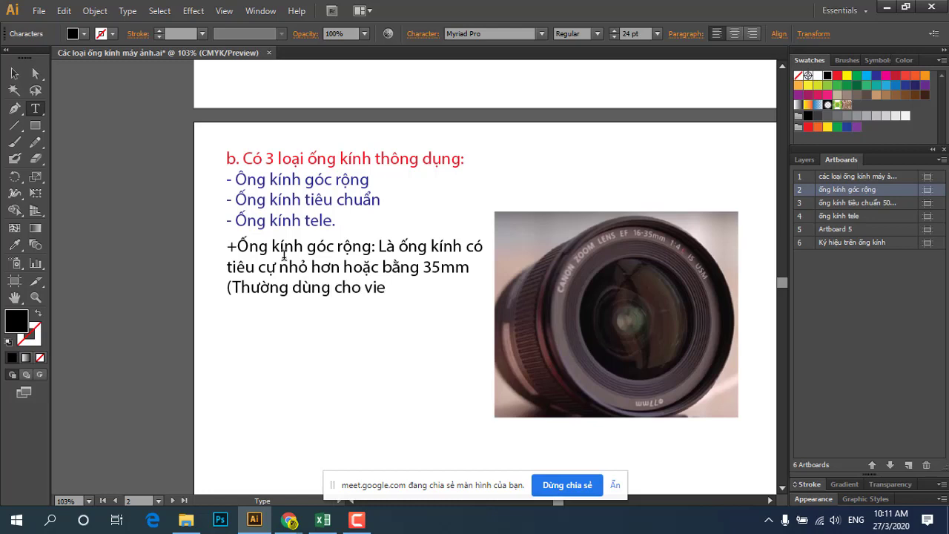
pyautogui.write('cj')
pyautogui.write(' ch')
pyautogui.write('up')
pyautogui.write(' an')
pyautogui.write('hr')
pyautogui.write('p ảnhp')
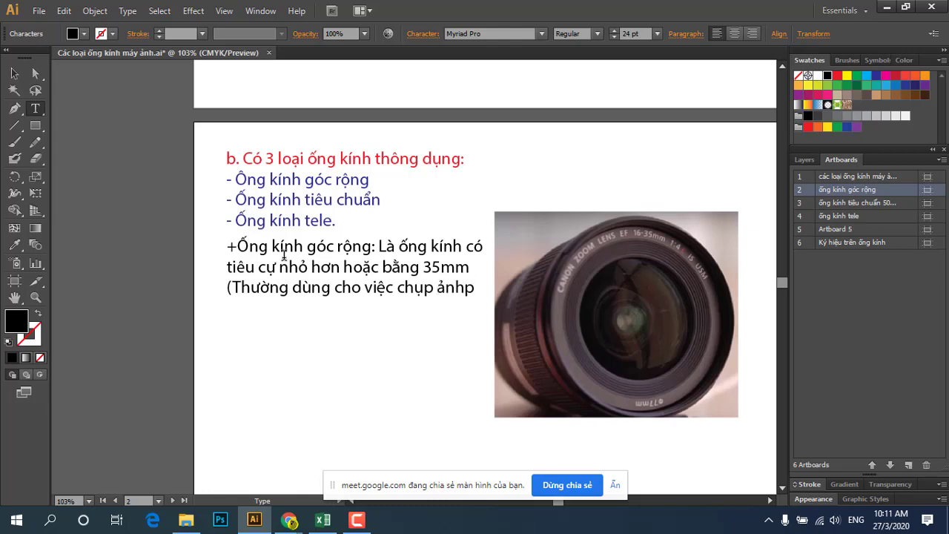
pyautogui.press('BackSpace')
pyautogui.write('pho')
pyautogui.write('ng')
pyautogui.write('canh')
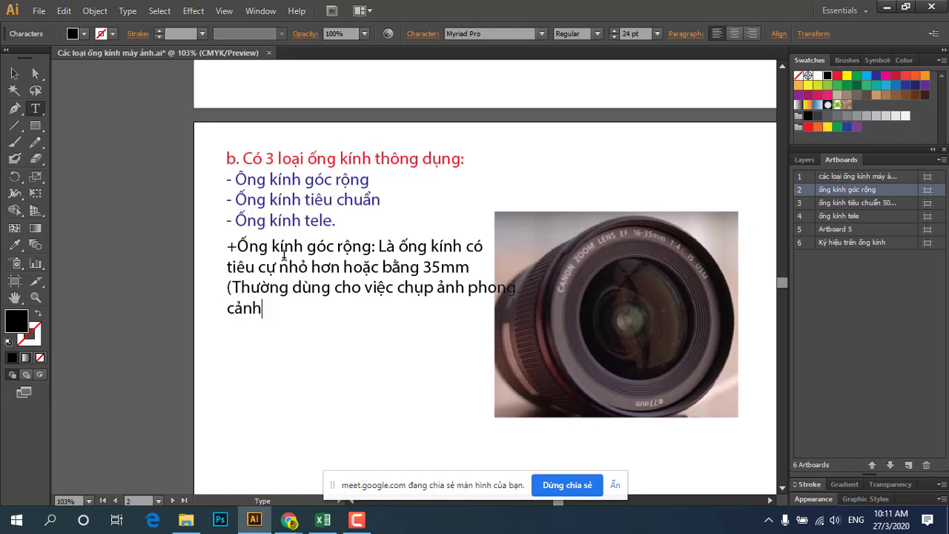
pyautogui.write(',')
pyautogui.write('an')
pyautogui.write('hr')
pyautogui.write('ta')
pyautogui.write('pj thee')
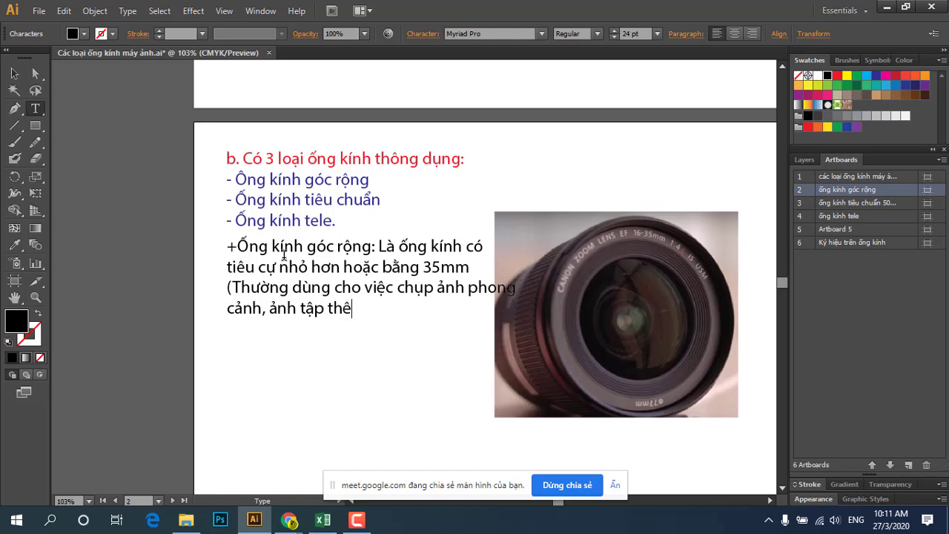
pyautogui.write('r')
pyautogui.write(')')
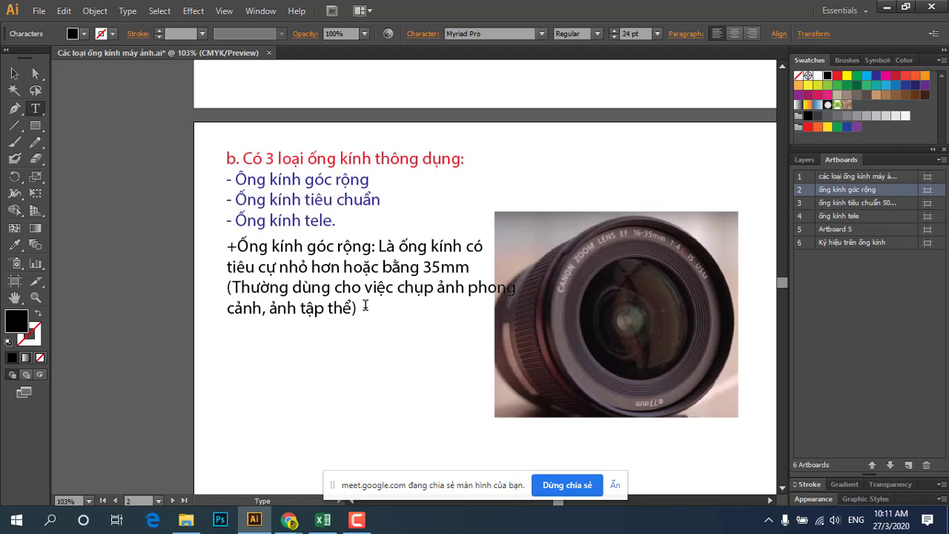
# End the wide-angle note with a period and add a '+Ống kính tiêu chuẩn:' line after a blank line.
pyautogui.scroll(-1, 365, 305)
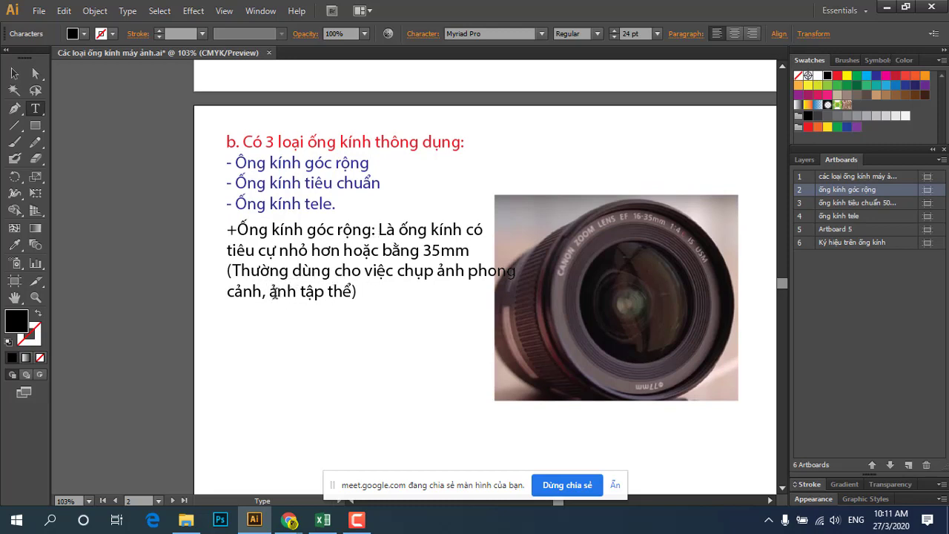
pyautogui.moveTo(268, 291); pyautogui.dragTo(355, 291)
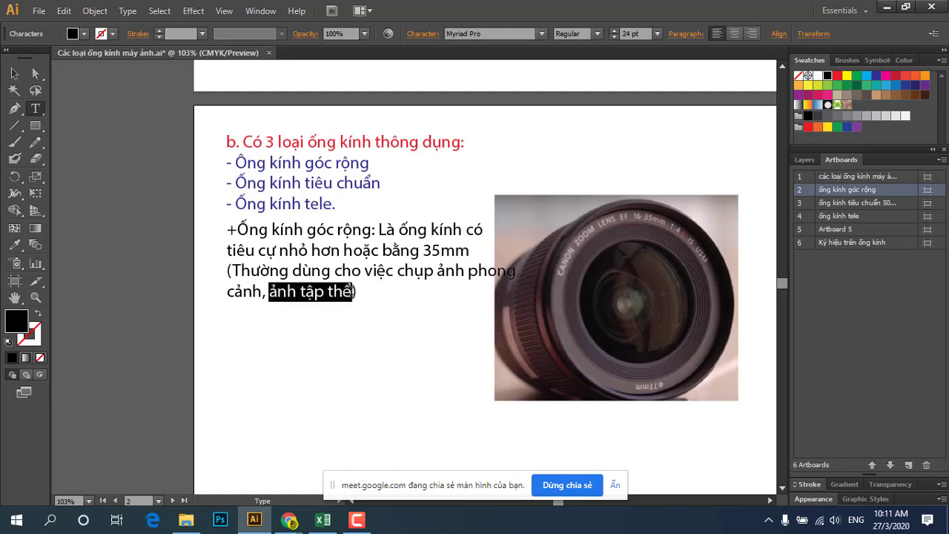
pyautogui.click(398, 293)
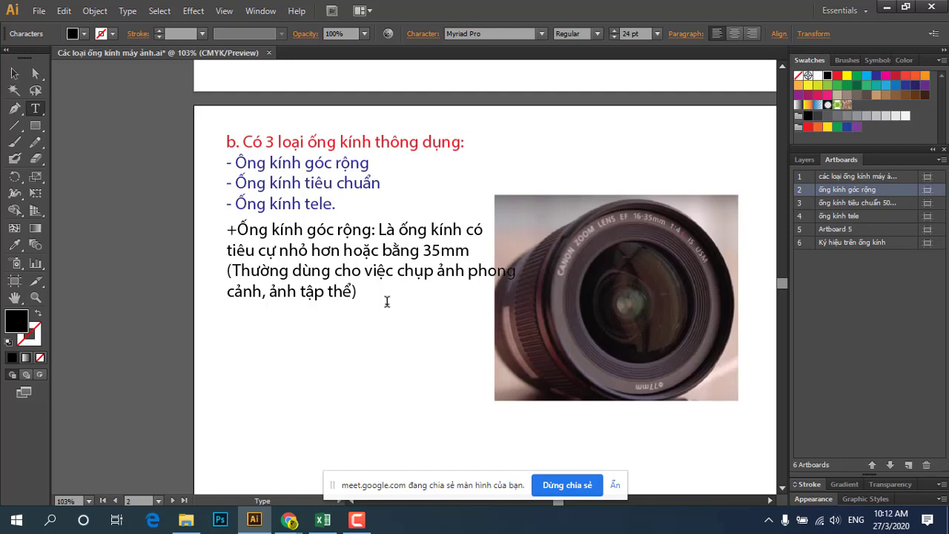
pyautogui.press('Return')
pyautogui.write('+')
pyautogui.write('Ô')
pyautogui.write('ng')
pyautogui.write('ki')
pyautogui.write('nh')
pyautogui.write(' tiê')
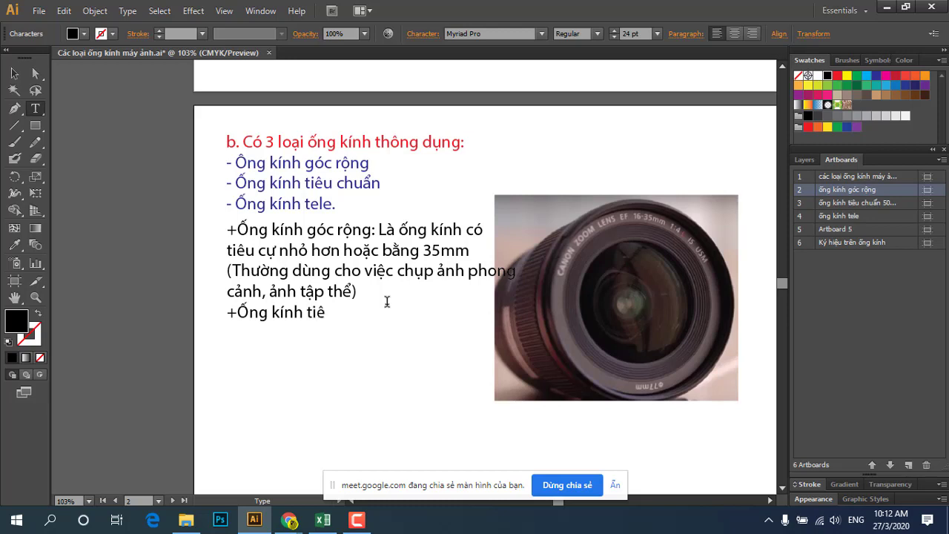
pyautogui.write('u chuân')
pyautogui.write(':')
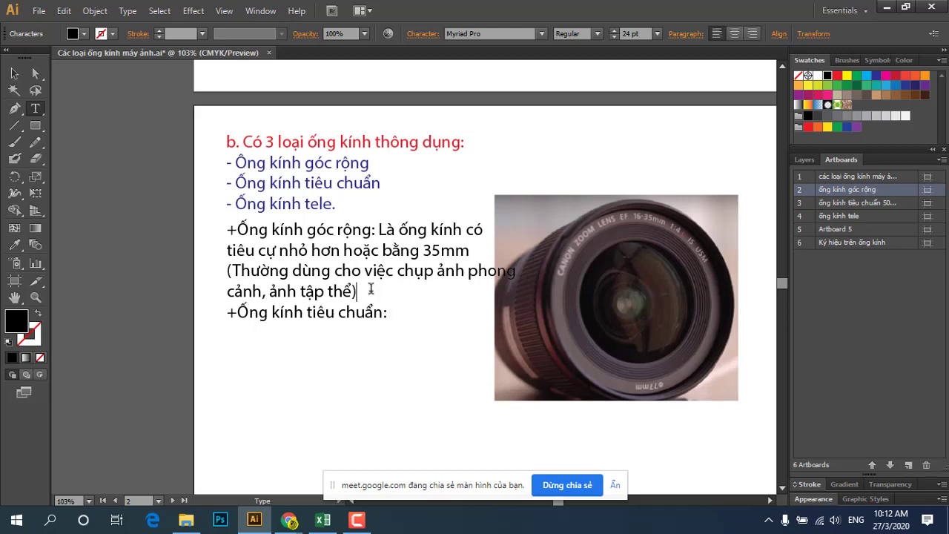
pyautogui.write('.')
pyautogui.press('Return')
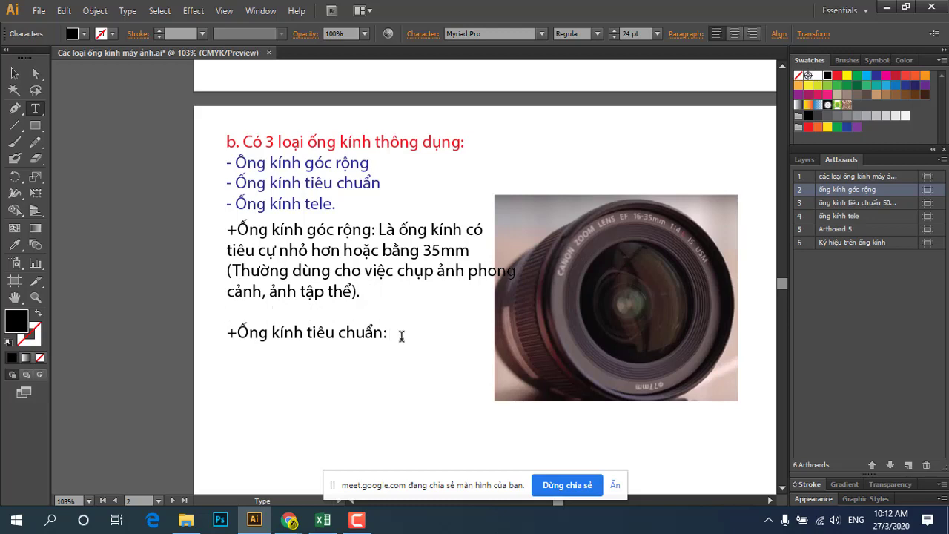
pyautogui.click(401, 336)
pyautogui.press('Return')
# Type the two standard-lens bullets: a human-like viewing angle, and 'Có tiêu cự là 50mm'.
pyautogui.write('Đa')
pyautogui.press('BackSpace')
pyautogui.press('BackSpace')
pyautogui.write('- Đa')
pyautogui.write('ay laf l')
pyautogui.write('oai oon')
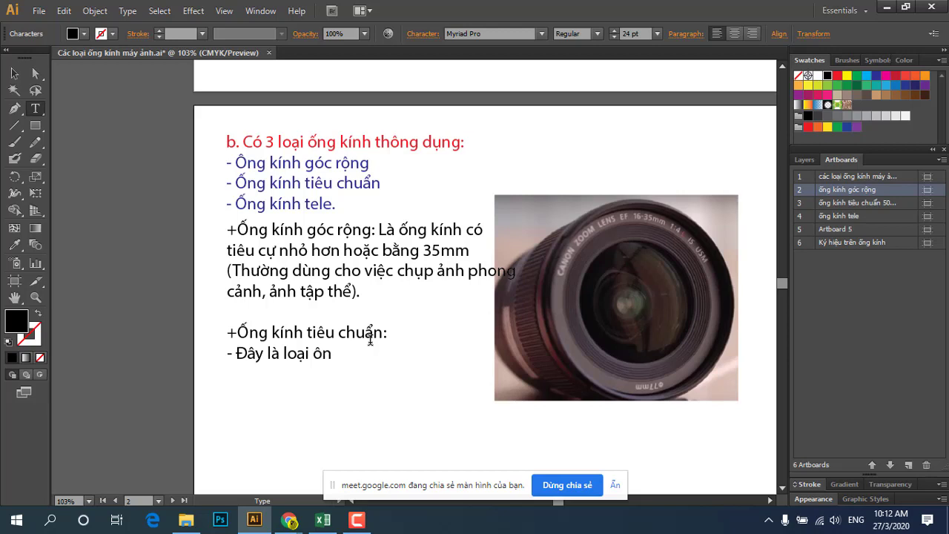
pyautogui.write('gs kinhs')
pyautogui.write('maf')
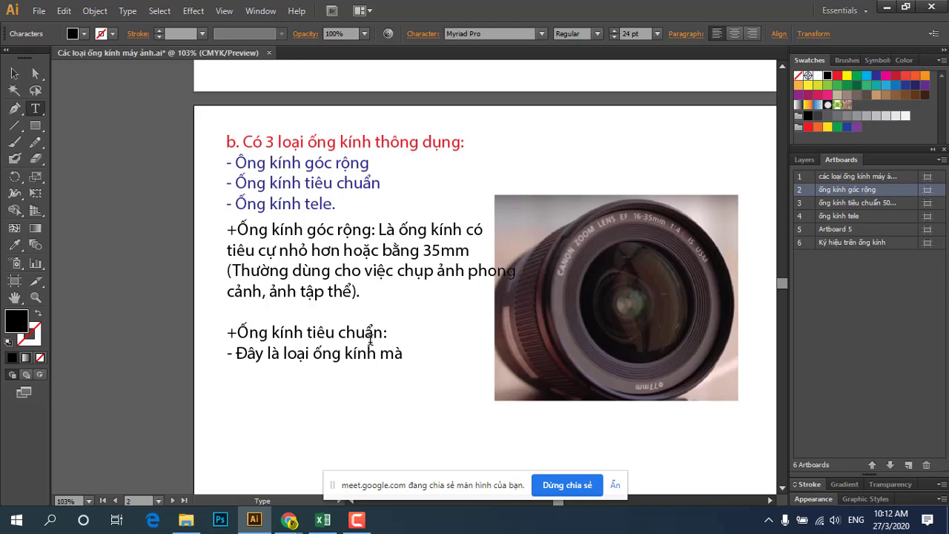
pyautogui.write(' cos goc')
pyautogui.write('gio')
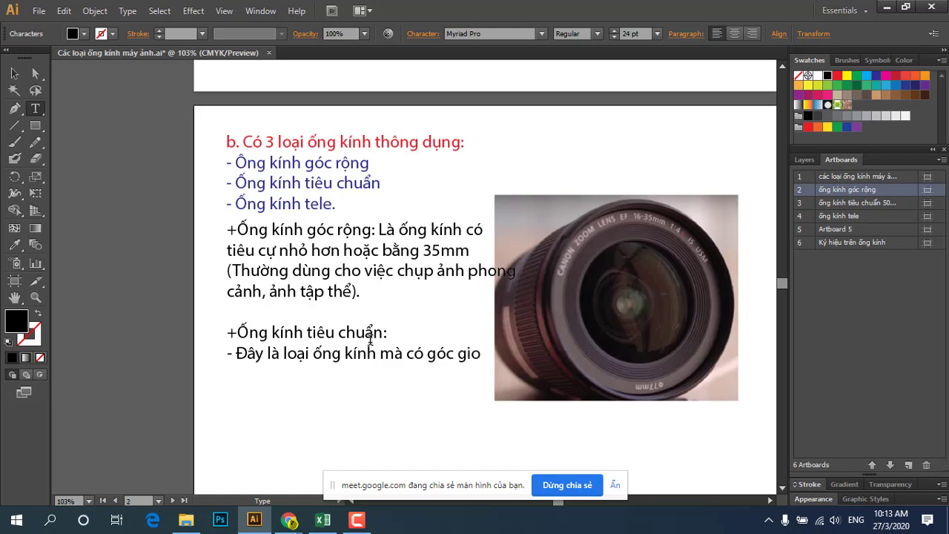
pyautogui.write('ongs')
pyautogui.write(' n')
pyautogui.write('hu')
pyautogui.write(' goc')
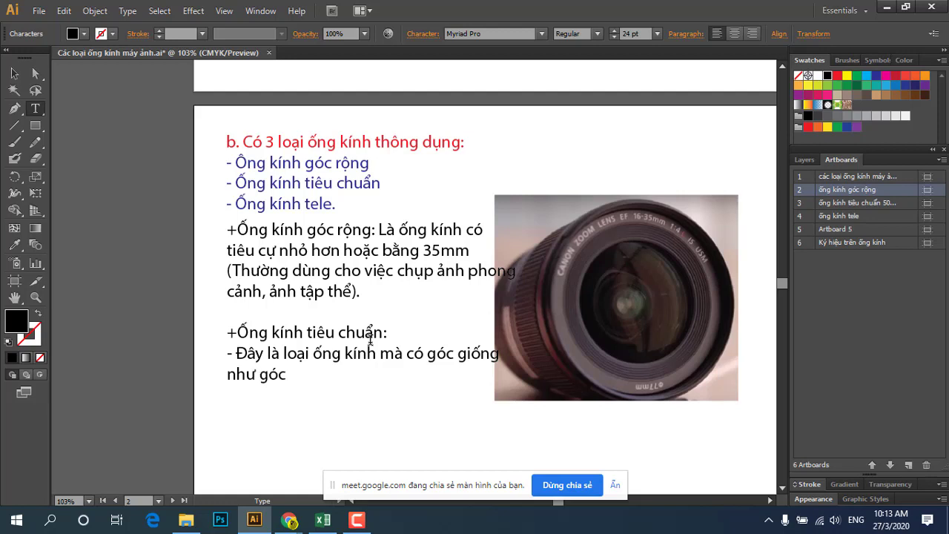
pyautogui.write(' nhinf')
pyautogui.write(' cua')
pyautogui.write(' con')
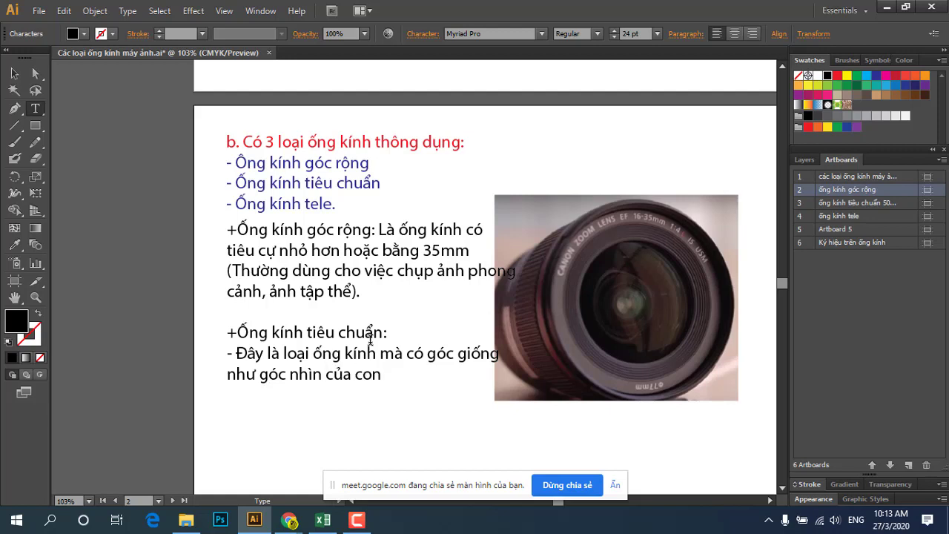
pyautogui.write(' nguowif')
pyautogui.write('.')
pyautogui.write('Cos t')
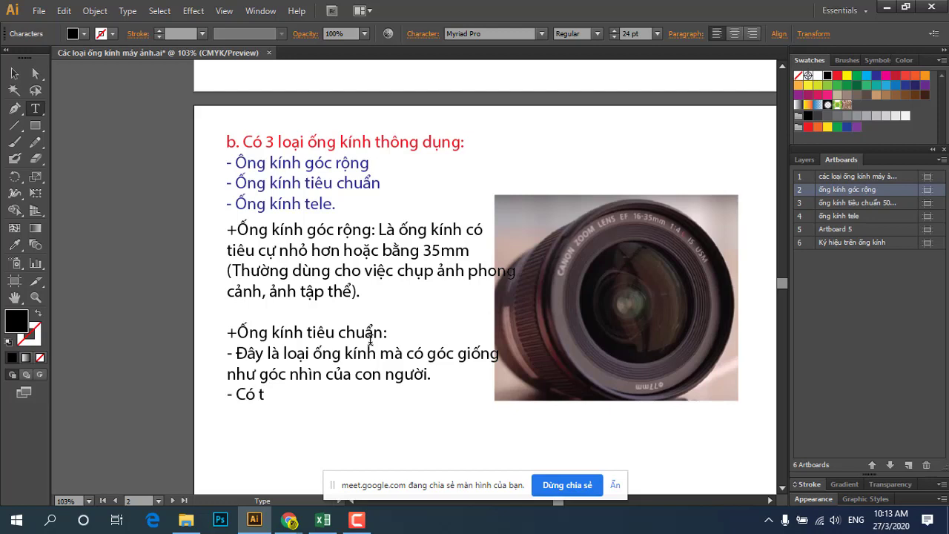
pyautogui.write('ieeu')
pyautogui.write(' c')
pyautogui.write('uw')
pyautogui.write(' la')
pyautogui.write(' 5')
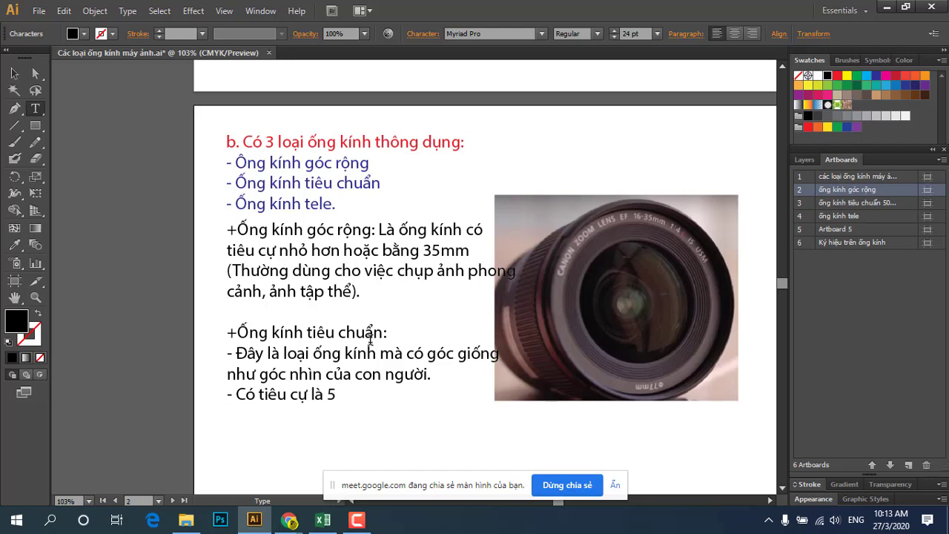
pyautogui.write('0mm.')
# Colour the '+Ống kính tiêu chuẩn:' line red.
pyautogui.moveTo(389, 333); pyautogui.dragTo(227, 334)
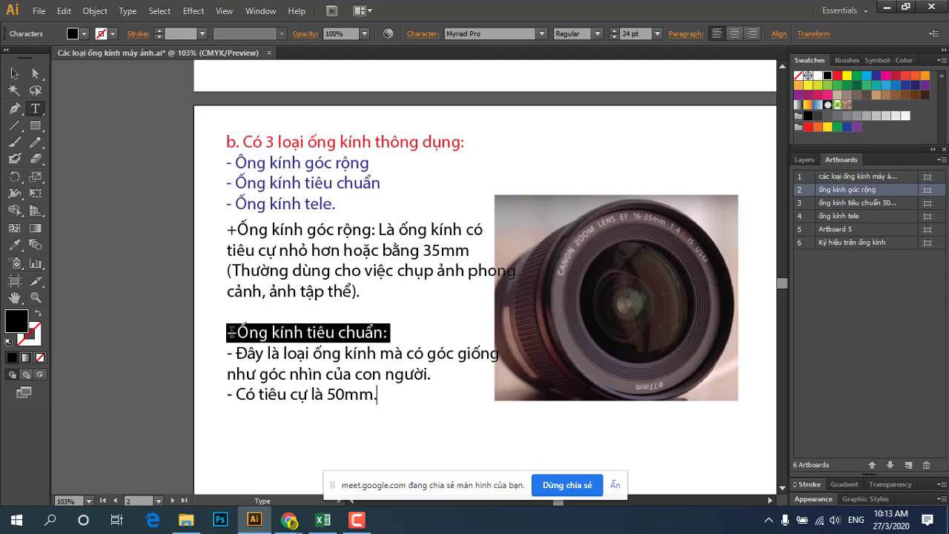
pyautogui.click(837, 75)
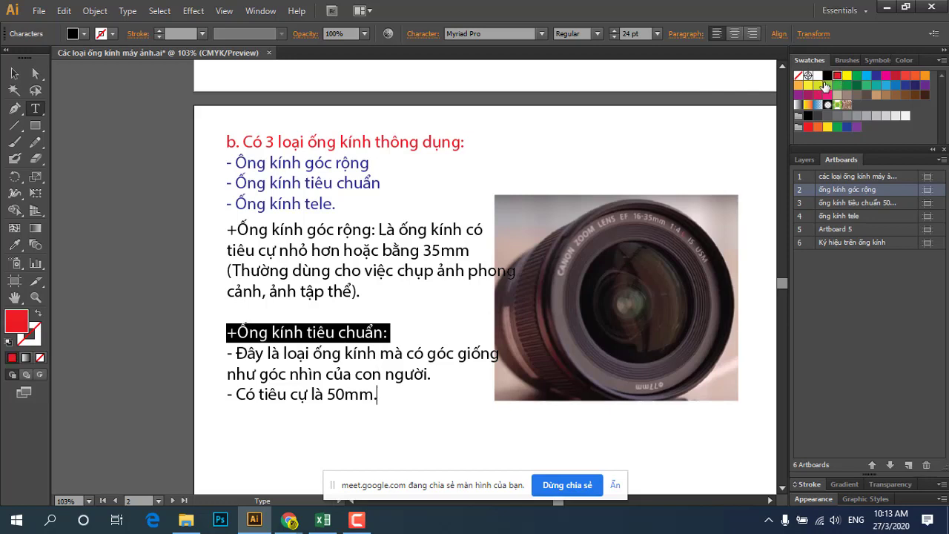
pyautogui.click(378, 363)
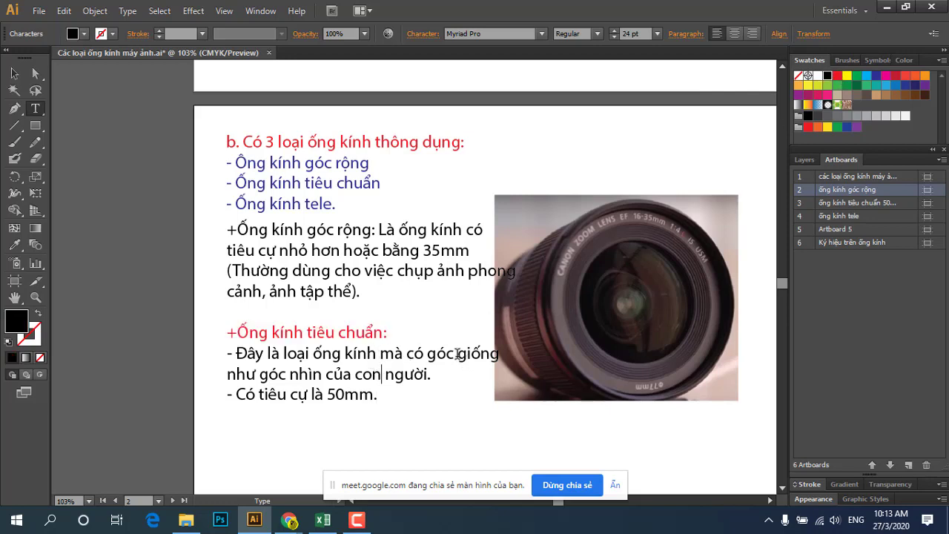
# Append '(Chụp gì cũng được)' after '50mm.' on the focal-length bullet.
pyautogui.moveTo(321, 373); pyautogui.dragTo(438, 371)
pyautogui.click(405, 396)
pyautogui.moveTo(245, 396); pyautogui.dragTo(348, 395)
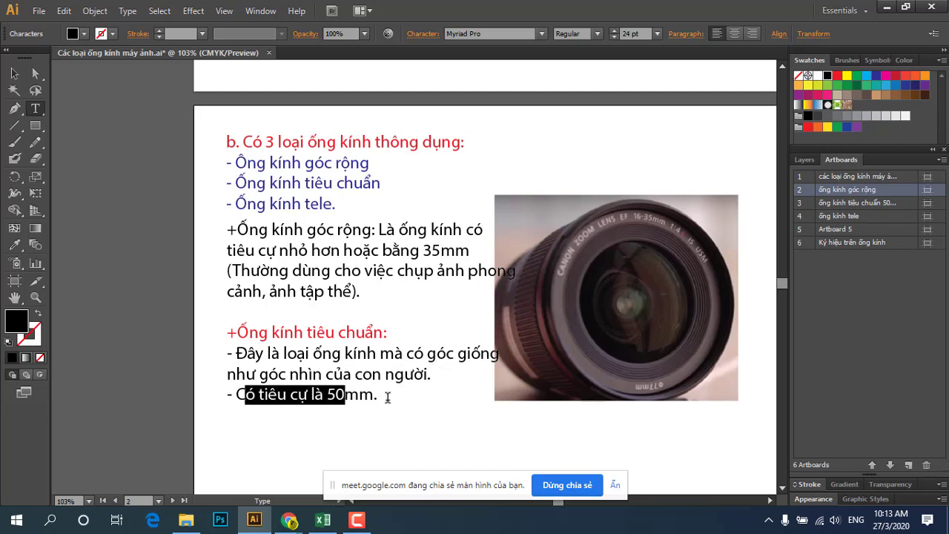
pyautogui.click(387, 398)
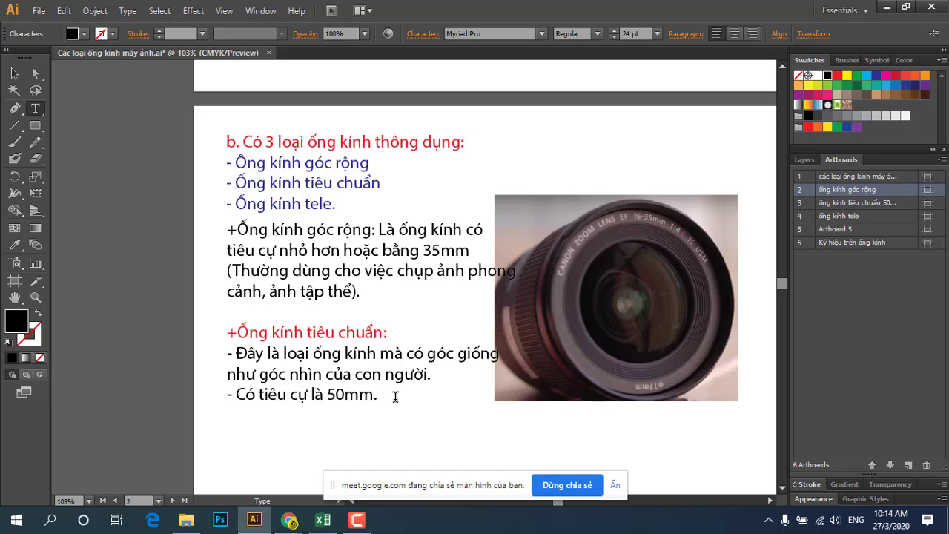
pyautogui.write('(')
pyautogui.write('Chụ')
pyautogui.write('p')
pyautogui.write(' gì')
pyautogui.write(' cun')
pyautogui.write('g')
pyautogui.write('d')
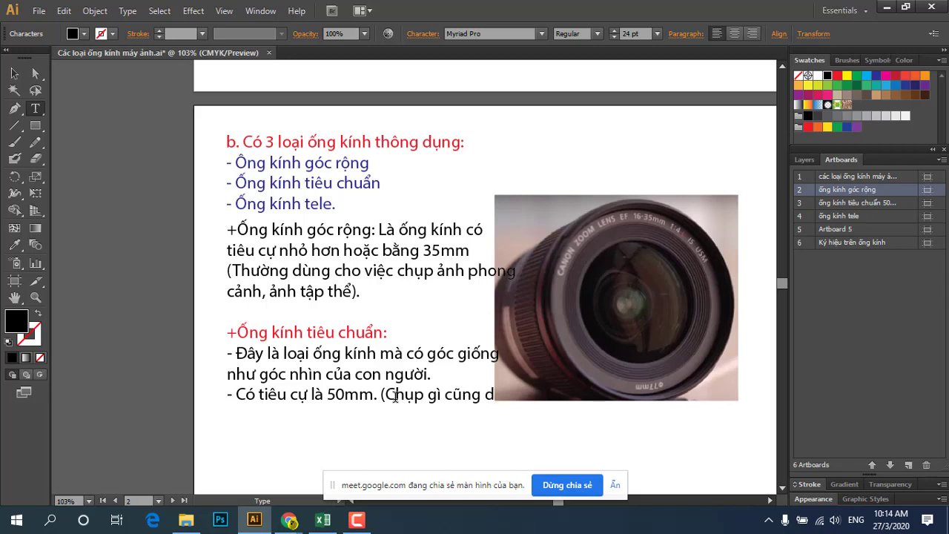
pyautogui.press('BackSpace')
pyautogui.write('đư')
pyautogui.write('ợc')
pyautogui.write(')')
pyautogui.moveTo(335, 394); pyautogui.dragTo(345, 394)
pyautogui.click(376, 394)
# Add a closing period, exit text editing, and select the heading and notes blocks together.
pyautogui.write('.')
pyautogui.scroll(-1, 359, 301)
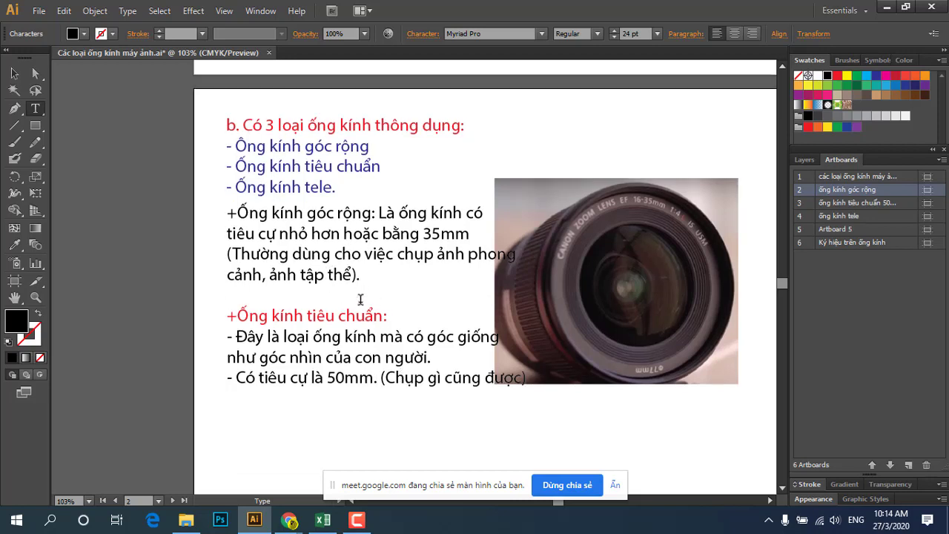
pyautogui.click(14, 74)
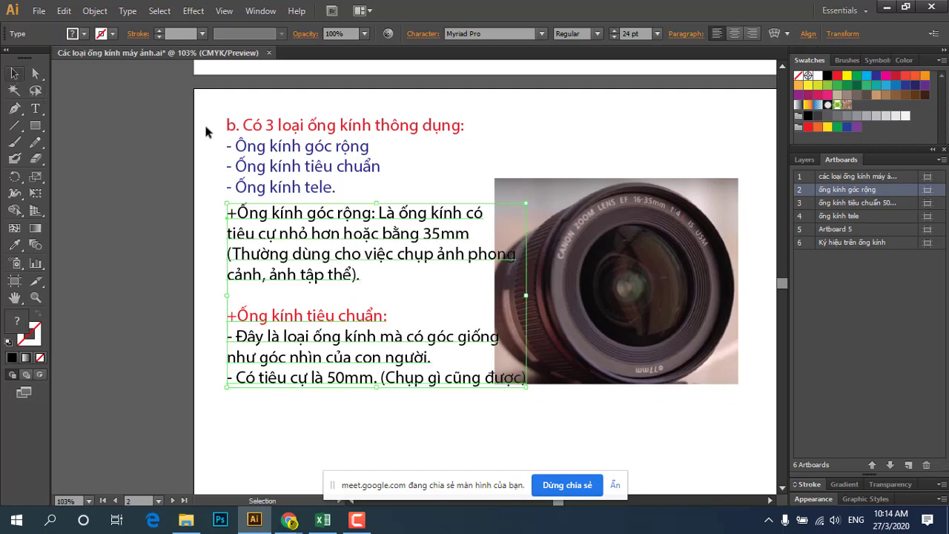
pyautogui.click(613, 266)
pyautogui.click(282, 257)
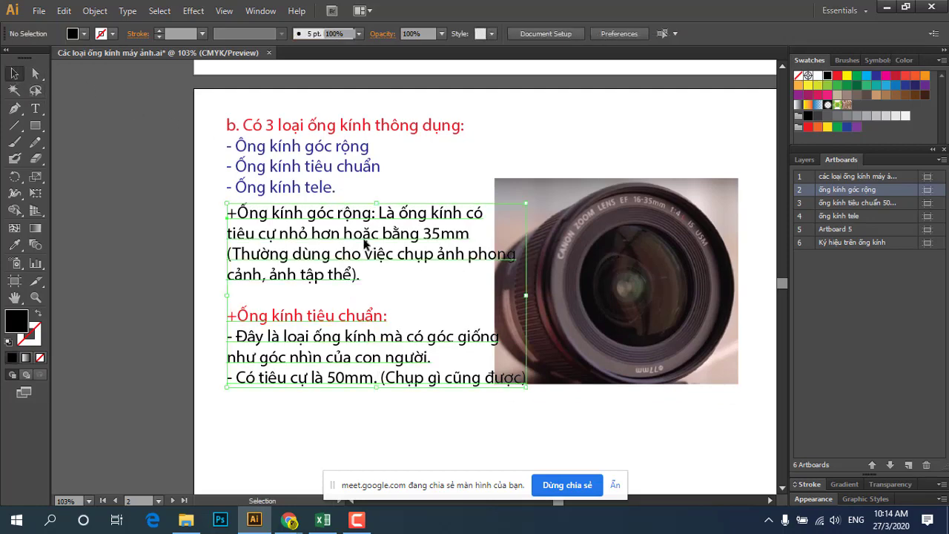
pyautogui.moveTo(360, 255); pyautogui.dragTo(354, 253)
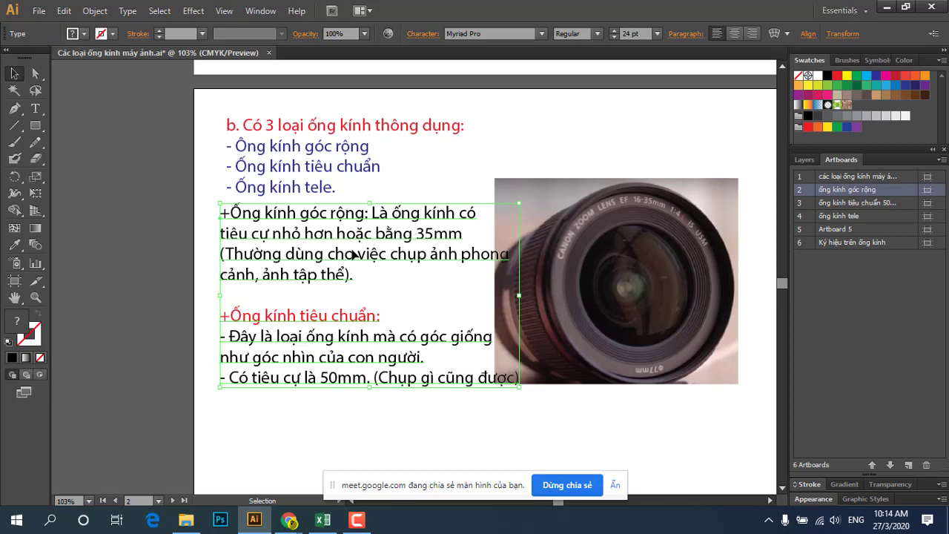
pyautogui.hotkey('ctrl', 'z')
pyautogui.click(287, 111)
pyautogui.keyDown('shift'); pyautogui.click(335, 262); pyautogui.keyUp('shift')
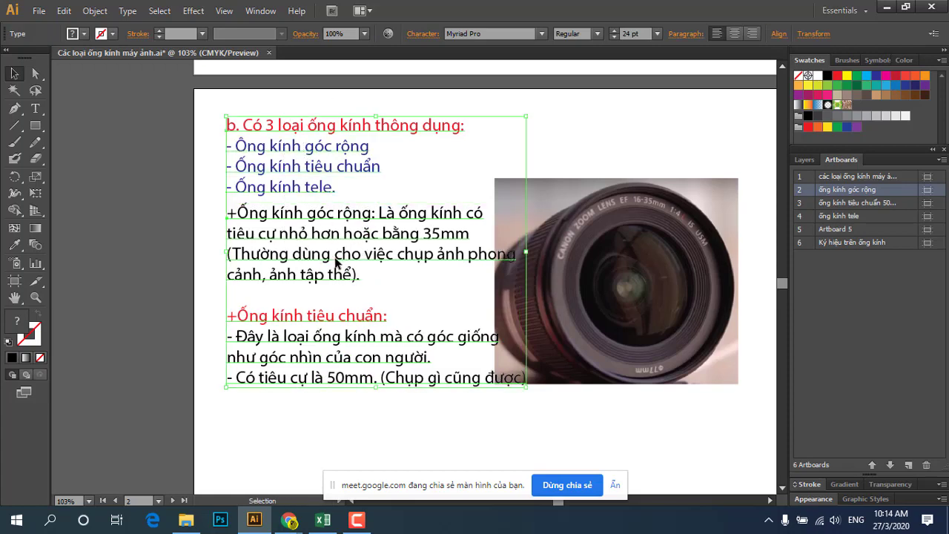
# Move both text blocks left so they share one left edge beside the photo.
pyautogui.moveTo(335, 262); pyautogui.dragTo(321, 261)
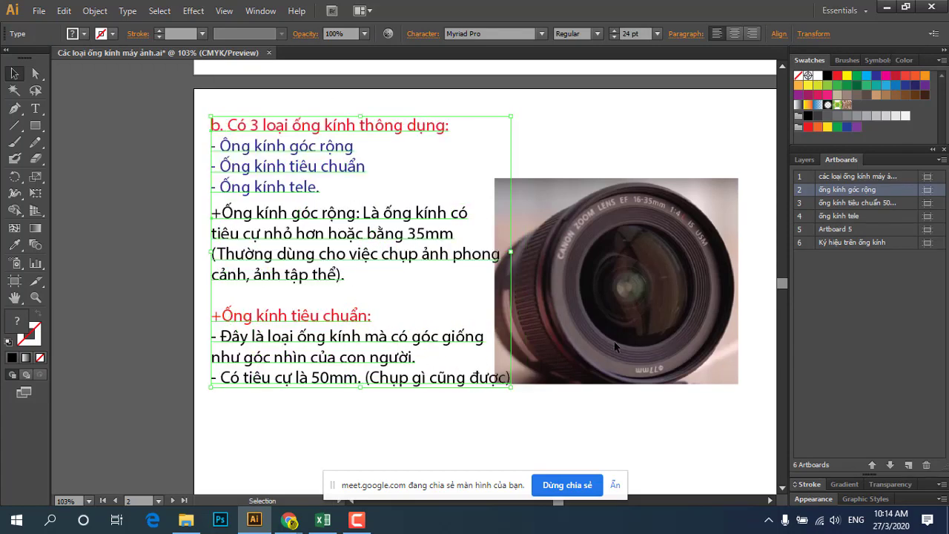
pyautogui.click(339, 415)
pyautogui.scroll(-1, 343, 386)
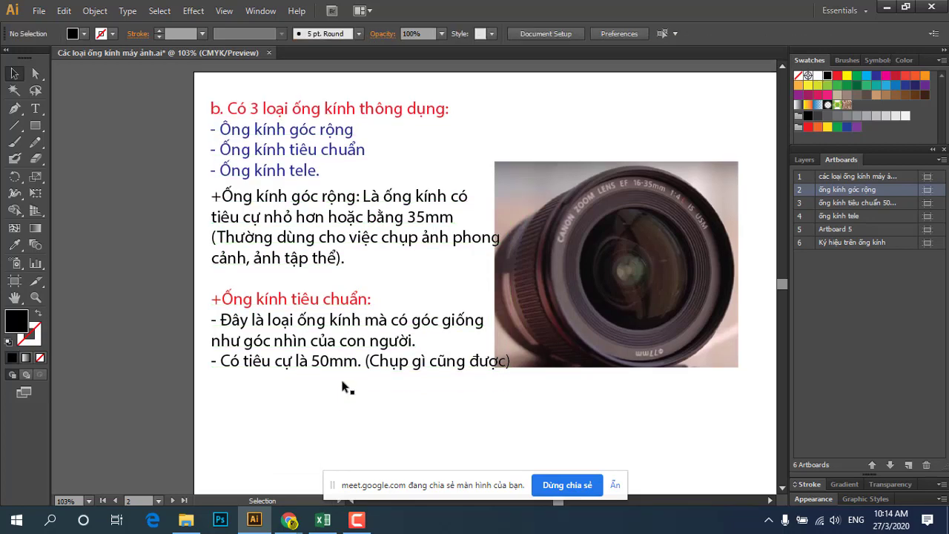
pyautogui.click(265, 176)
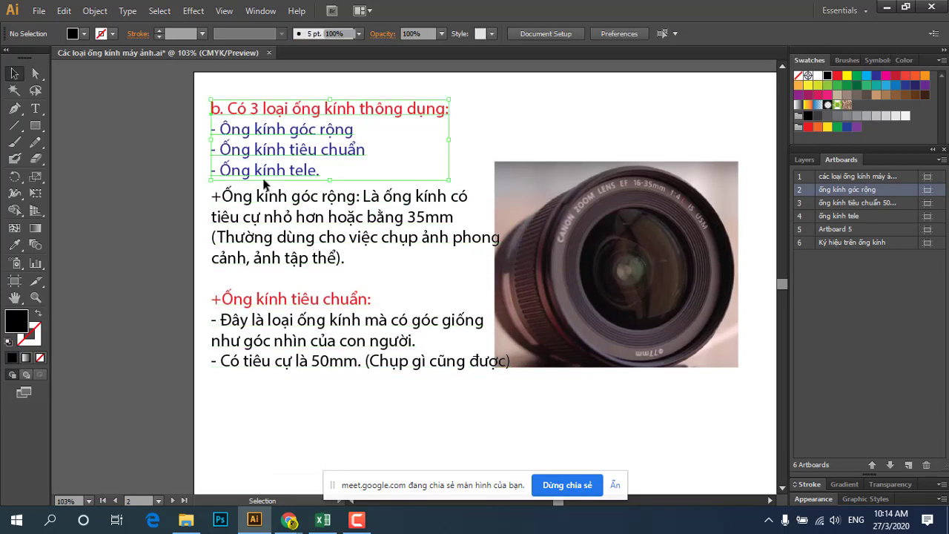
pyautogui.click(35, 108)
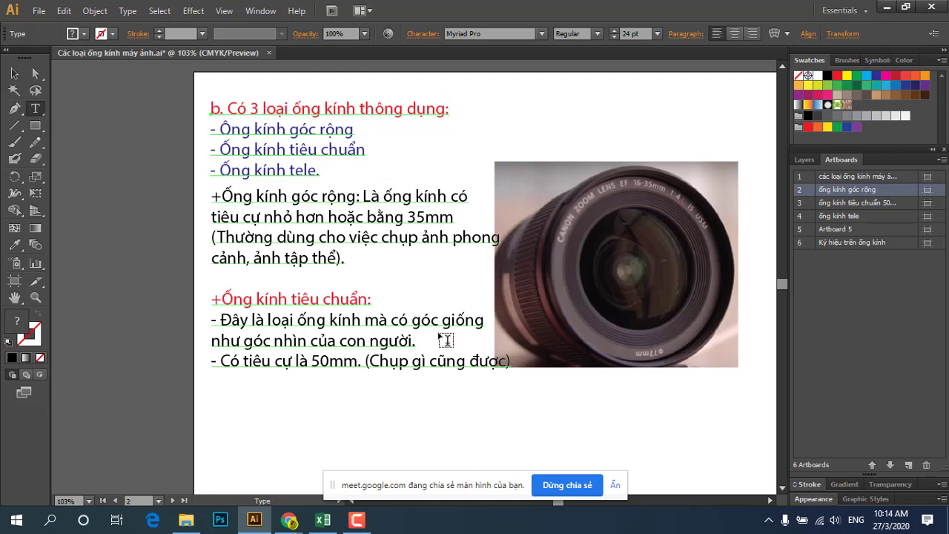
# Add a red '+ Ống kính tele:' sub-heading below the notes, nudged slightly down-left.
pyautogui.click(222, 390)
pyautogui.write('+')
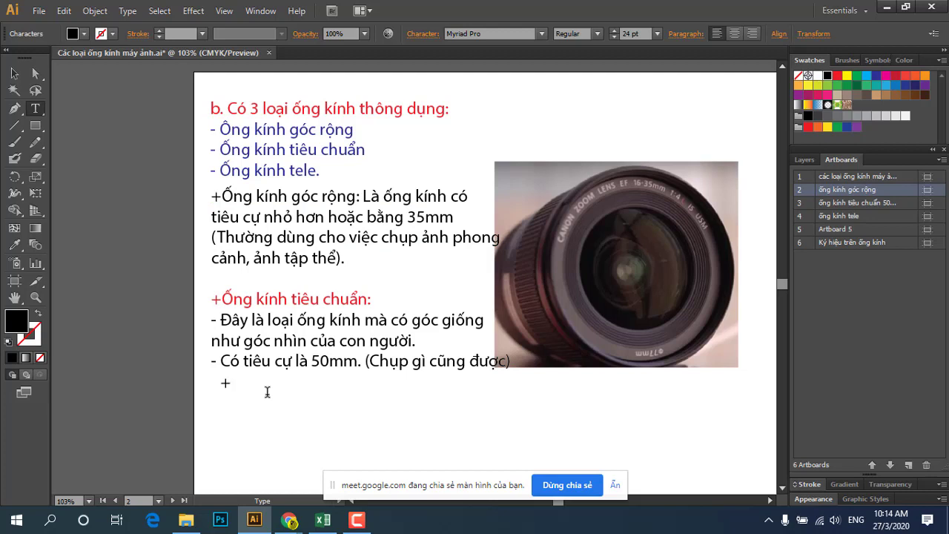
pyautogui.write(' Ông')
pyautogui.write(' kinh')
pyautogui.write(' tele')
pyautogui.write(':')
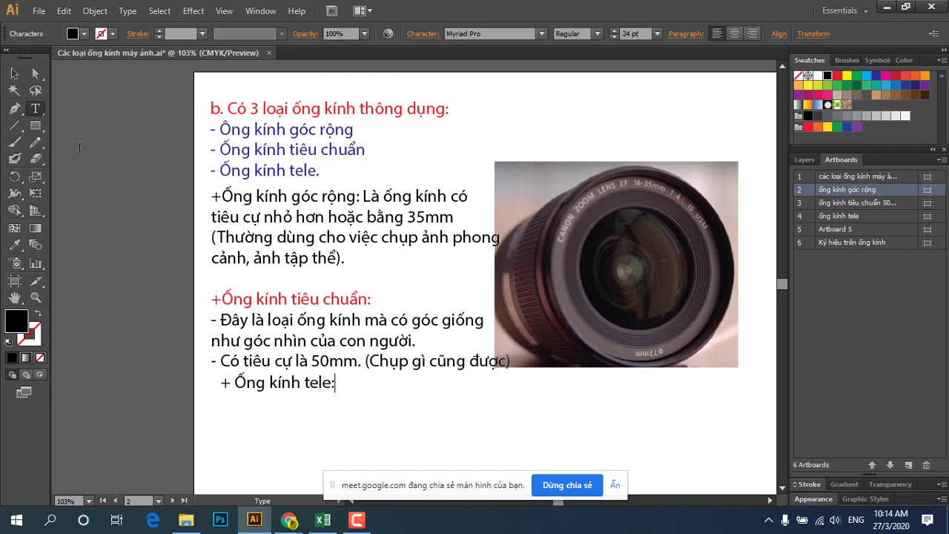
pyautogui.click(22, 78)
pyautogui.click(837, 75)
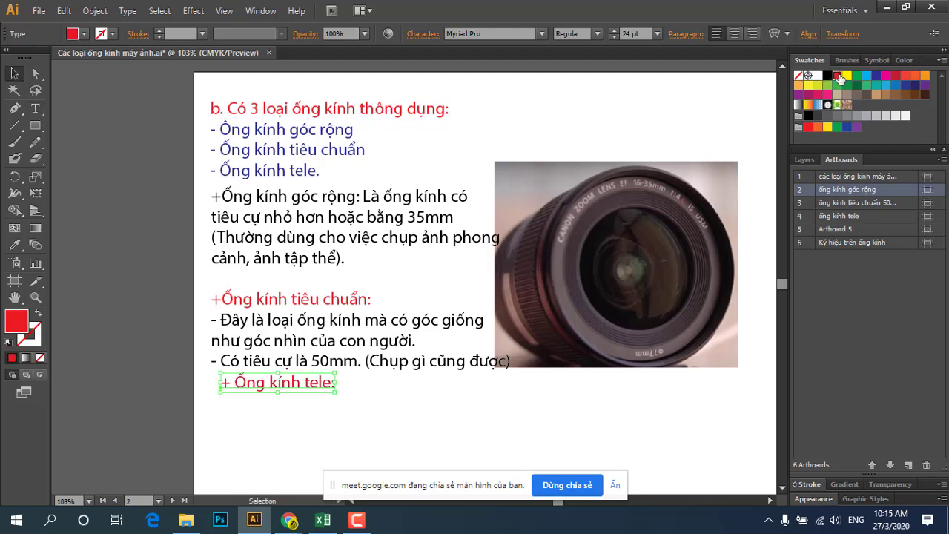
pyautogui.moveTo(304, 385); pyautogui.dragTo(295, 397)
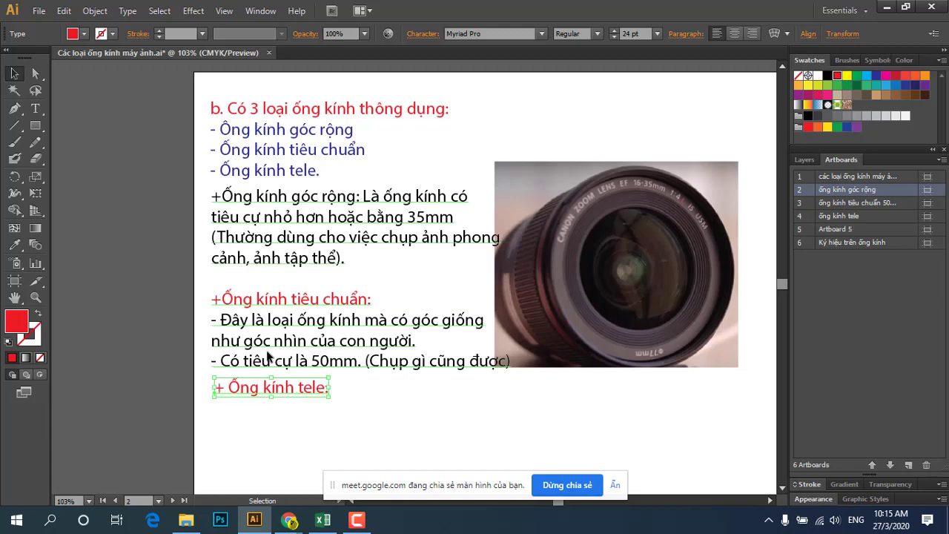
# Add a black line '- Có tiêu cự từ 70mm trở lên' beneath the tele sub-heading.
pyautogui.click(35, 108)
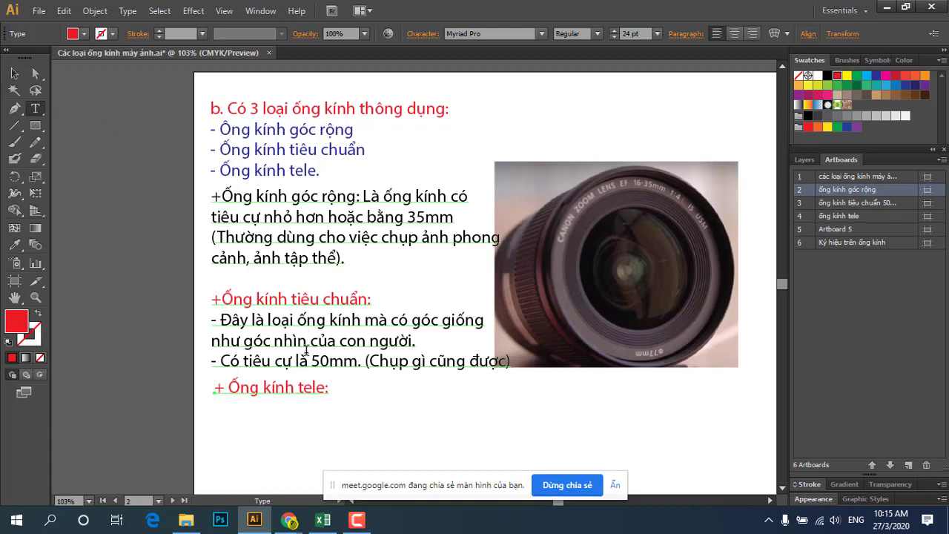
pyautogui.click(329, 387)
pyautogui.write('-')
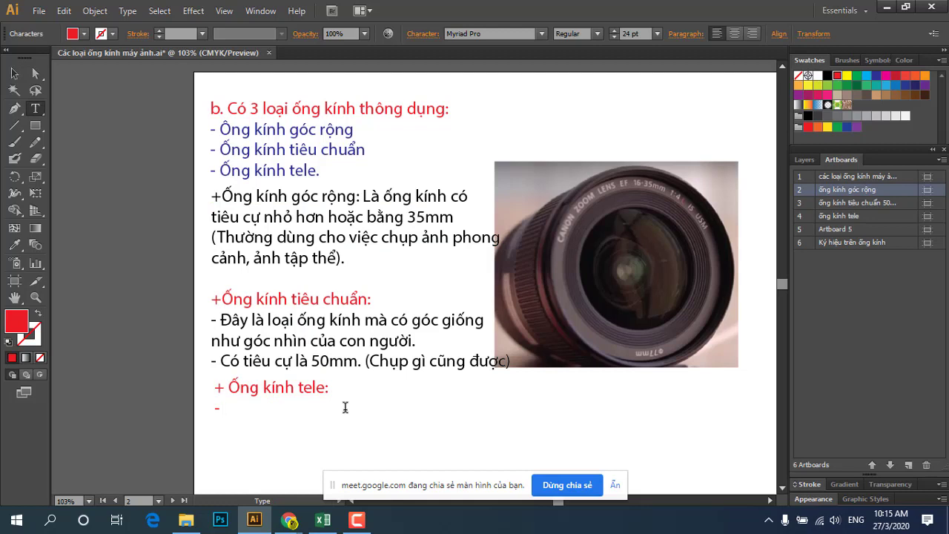
pyautogui.moveTo(223, 409); pyautogui.dragTo(156, 409)
pyautogui.click(828, 75)
pyautogui.click(238, 410)
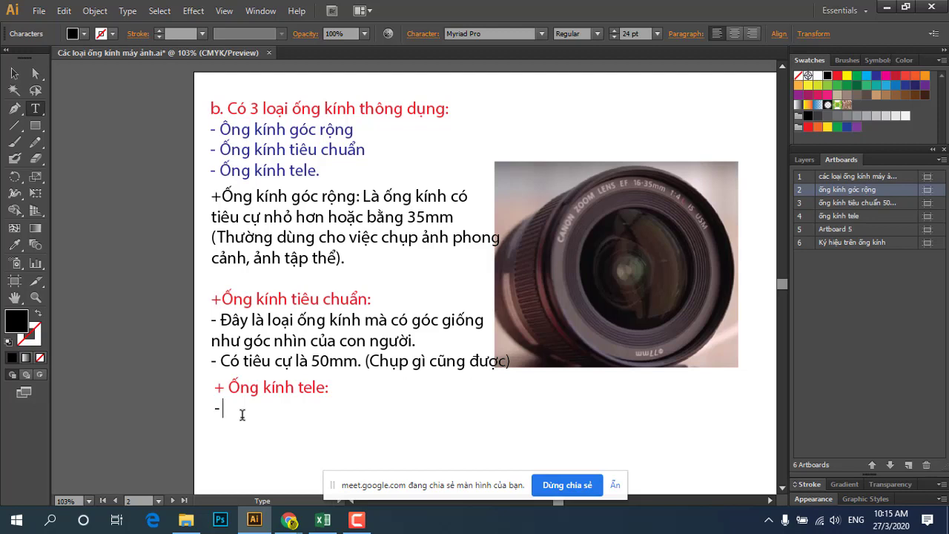
pyautogui.write('Co')
pyautogui.write(' tiê')
pyautogui.write('u cư')
pyautogui.write(' tư')
pyautogui.write(' 70')
pyautogui.write('m')
pyautogui.write('m')
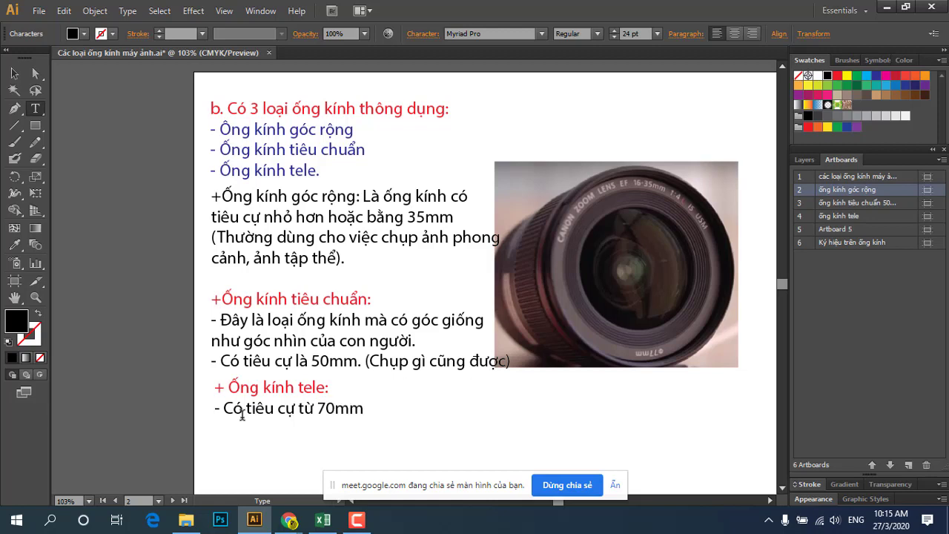
pyautogui.write(' tro')
pyautogui.write(' lên')
pyautogui.scroll(-1, 346, 402)
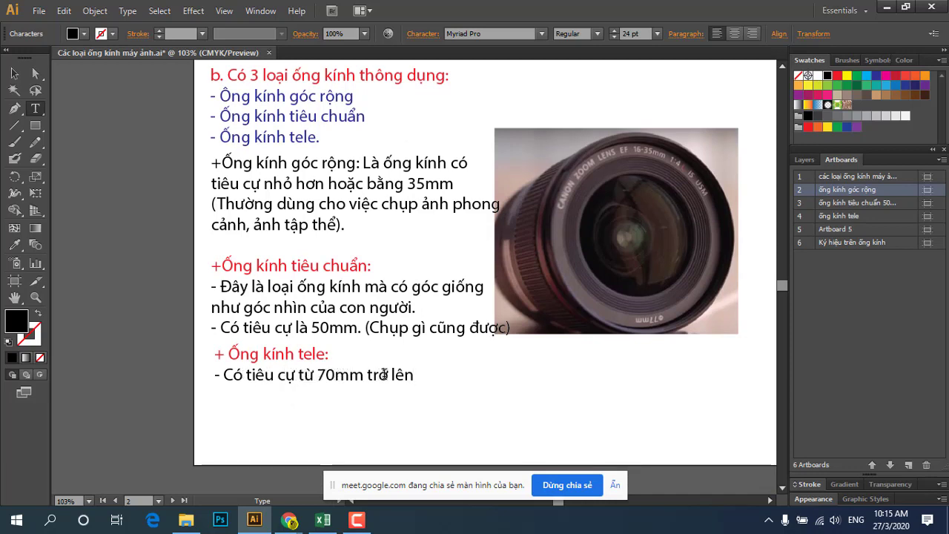
pyautogui.moveTo(413, 375); pyautogui.dragTo(213, 375)
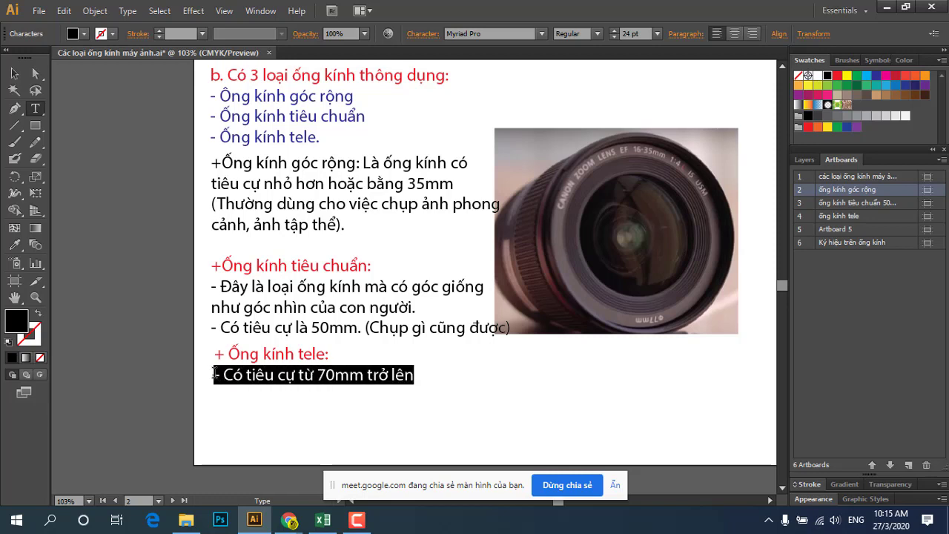
pyautogui.click(420, 374)
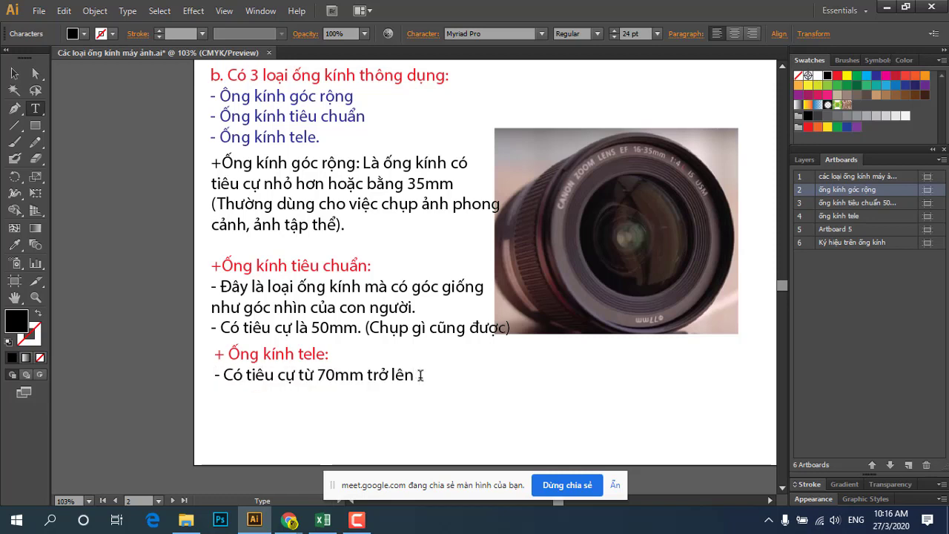
pyautogui.moveTo(415, 375); pyautogui.dragTo(224, 374)
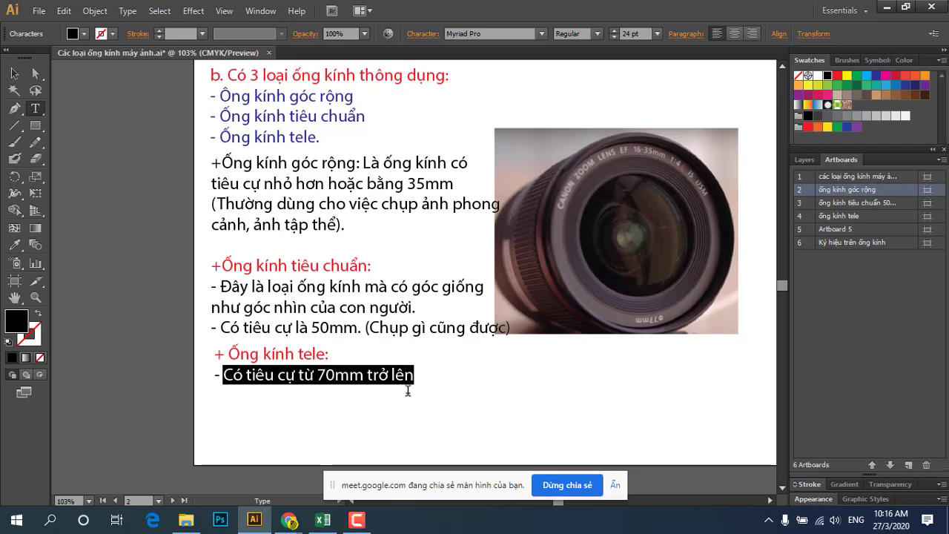
pyautogui.click(405, 390)
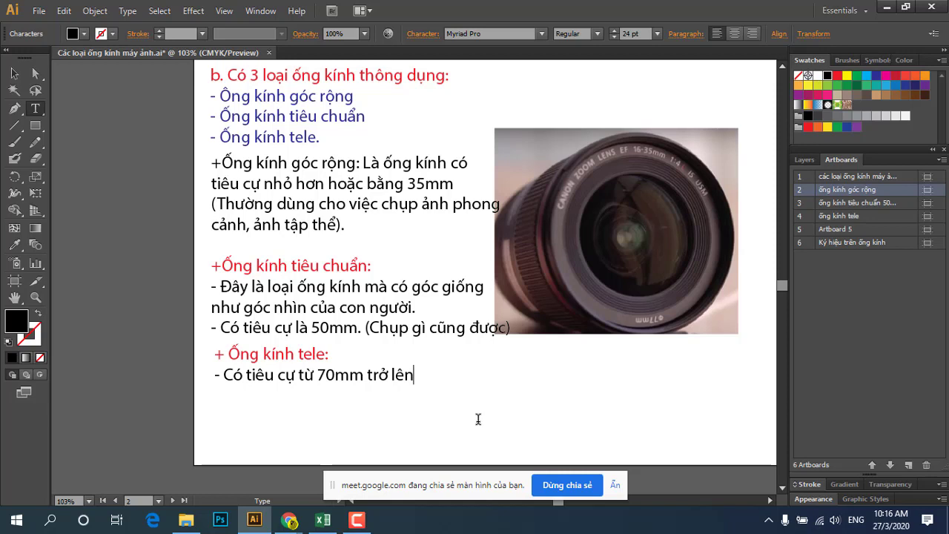
# Type the second tele bullet ending 'kéo chủ thể về càng gần.' about longer focal lengths.
pyautogui.write('.')
pyautogui.write('Ông')
pyautogui.write(' kính')
pyautogui.write(' co')
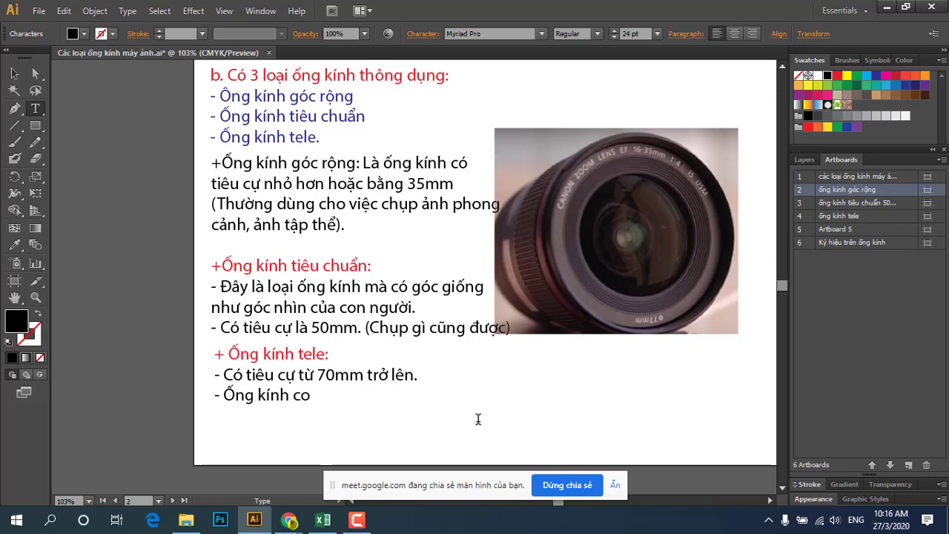
pyautogui.write(' tiee')
pyautogui.write('u')
pyautogui.write(' cư')
pyautogui.write(' cang')
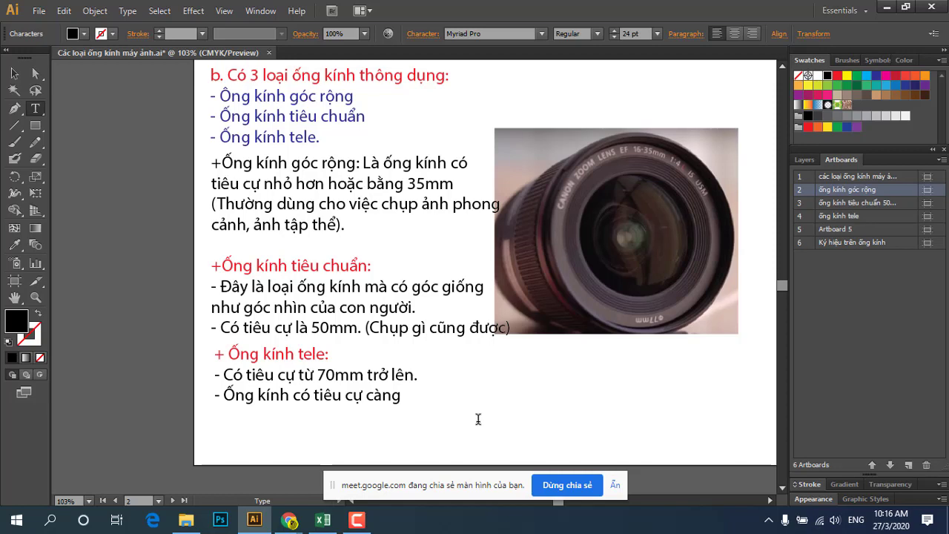
pyautogui.write(' dai')
pyautogui.write('thi')
pyautogui.write('kha')
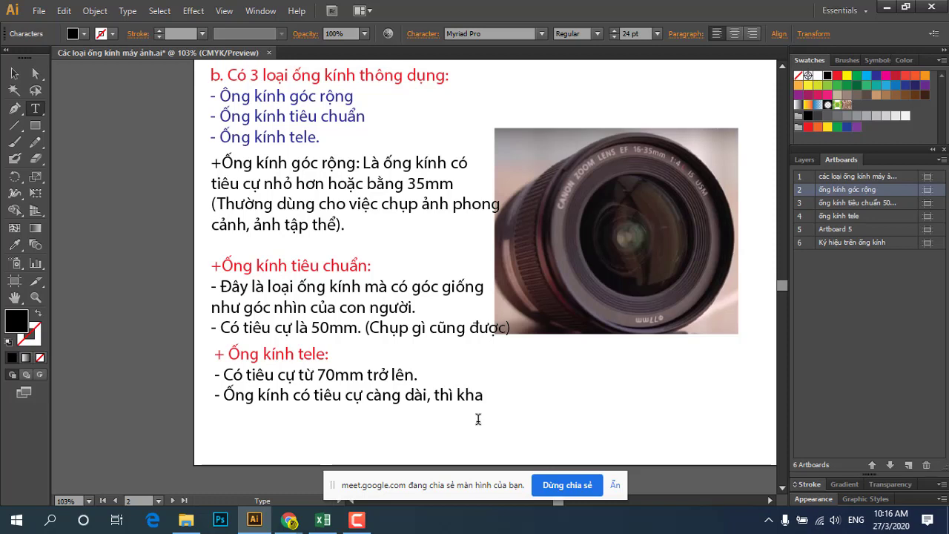
pyautogui.press('BackSpace')
pyautogui.press('BackSpace')
pyautogui.press('BackSpace')
pyautogui.write('có')
pyautogui.write(' khar')
pyautogui.write(' nawng k')
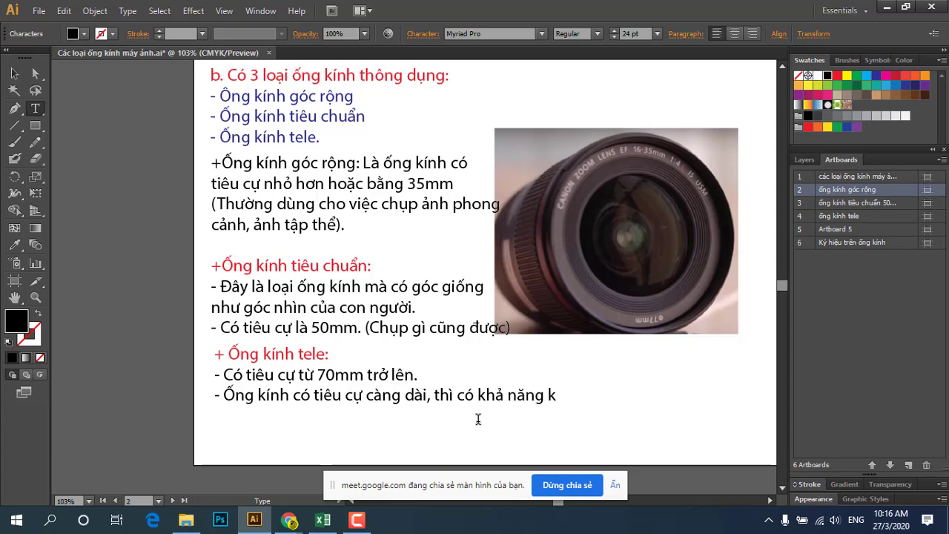
pyautogui.write('eos chu')
pyautogui.write('r the')
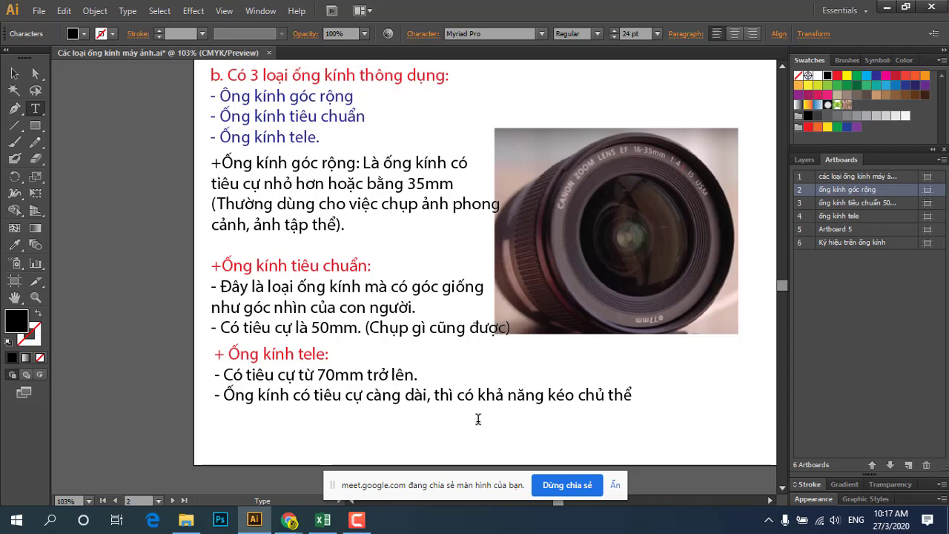
pyautogui.write(' vee')
pyautogui.write(' va')
pyautogui.press('BackSpace')
pyautogui.press('BackSpace')
pyautogui.write('v')
pyautogui.press('BackSpace')
pyautogui.write('cangf')
pyautogui.write(' lơ')
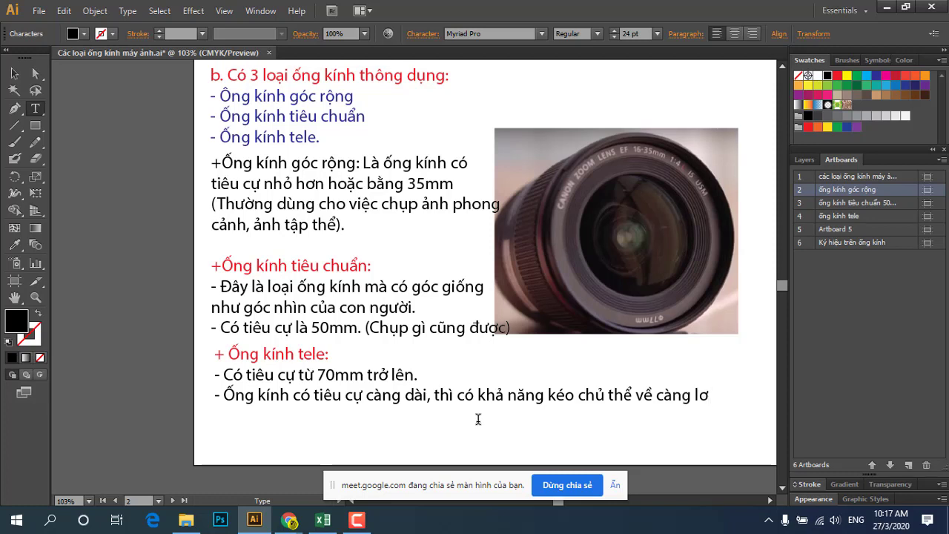
pyautogui.press('BackSpace')
pyautogui.press('BackSpace')
pyautogui.write('gaan')
pyautogui.write('.')
# Type the closing tele sentence 'Vì vậy dùng cho việc chụp các chủ thể ở xa hoặc rất xa.'.
pyautogui.write('Vi')
pyautogui.write(' va')
pyautogui.write('y')
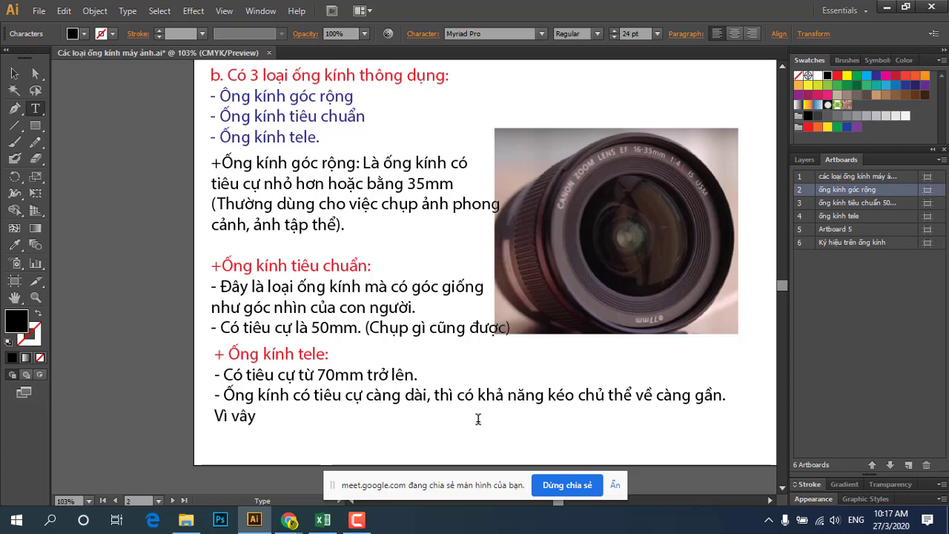
pyautogui.write('dung')
pyautogui.write(' cho vie')
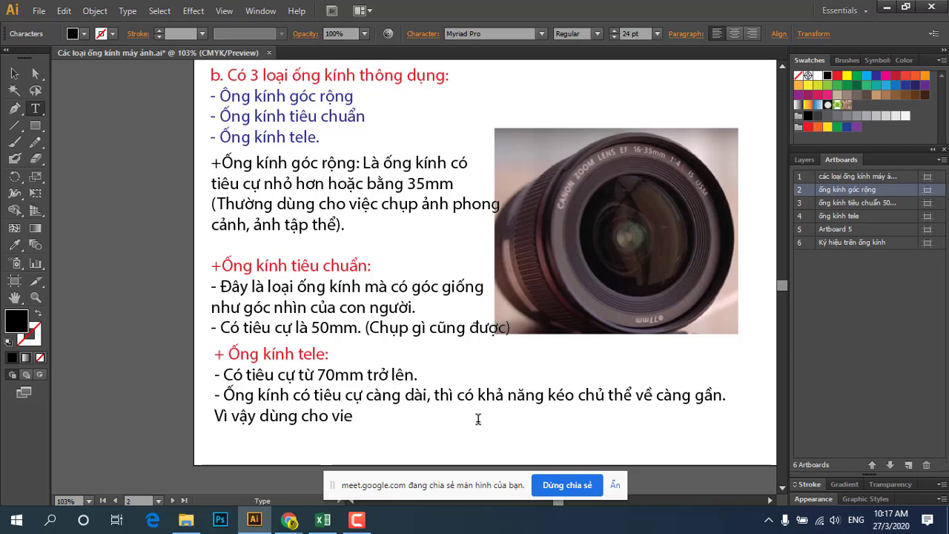
pyautogui.write('c chup')
pyautogui.write(' cac')
pyautogui.write(' chu')
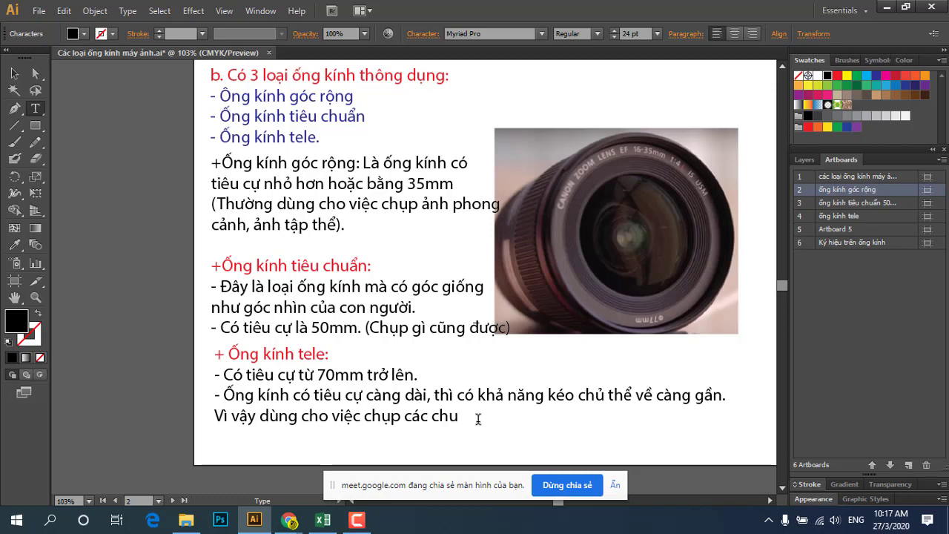
pyautogui.press('BackSpace')
pyautogui.press('BackSpace')
pyautogui.write('hu')
pyautogui.write(' the')
pyautogui.write(' o')
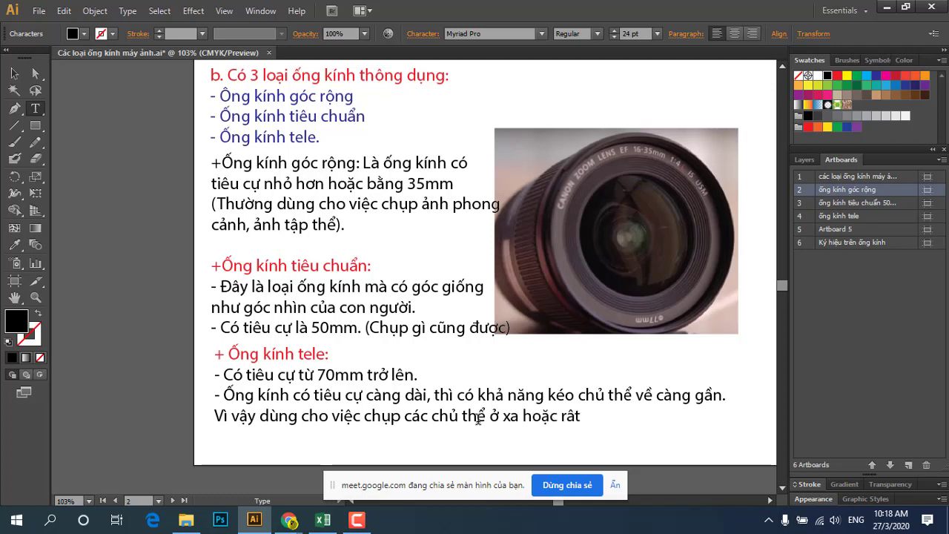
pyautogui.write('xa.')
pyautogui.scroll(-3, 406, 454)
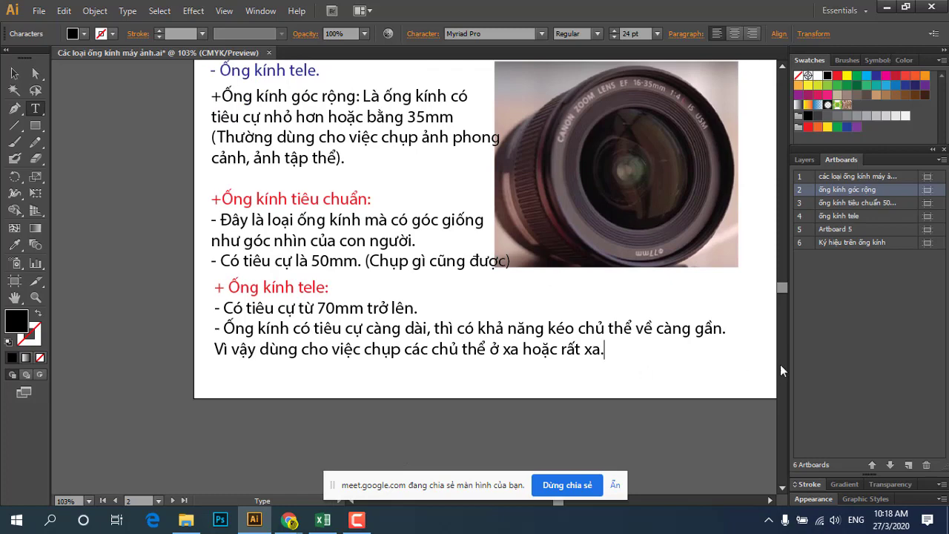
pyautogui.scroll(-3, 568, 269)
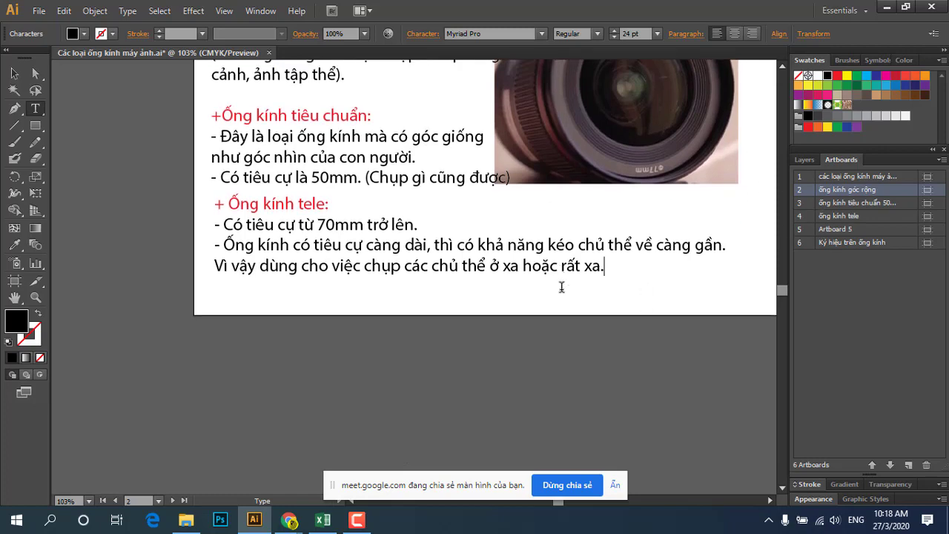
pyautogui.scroll(-3, 561, 287)
pyautogui.scroll(-2, 552, 296)
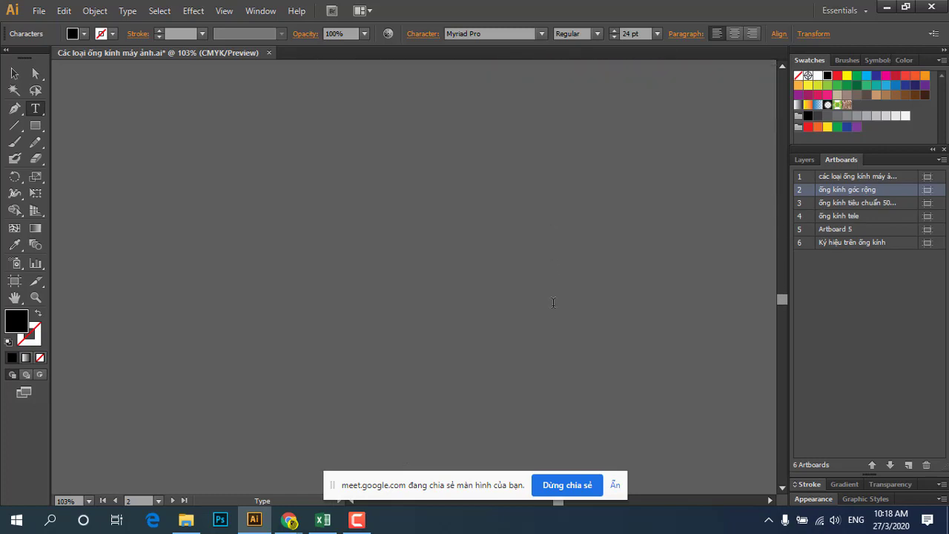
pyautogui.doubleClick(806, 206)
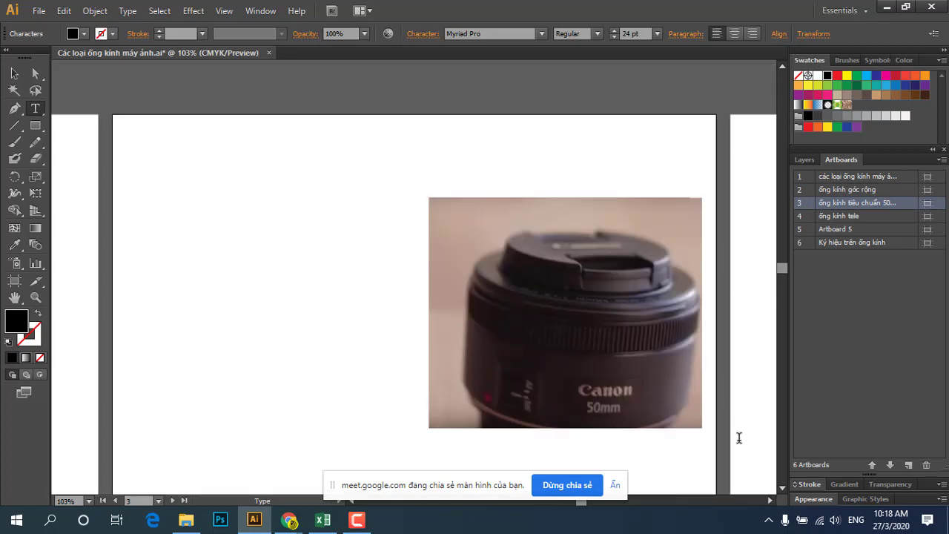
pyautogui.click(823, 191)
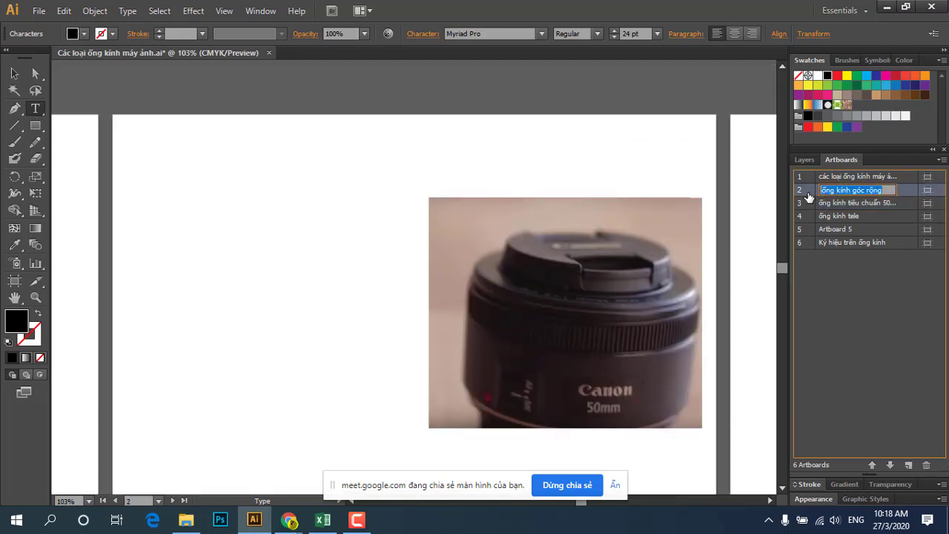
pyautogui.doubleClick(809, 192)
pyautogui.scroll(2, 382, 289)
pyautogui.scroll(-2, 312, 334)
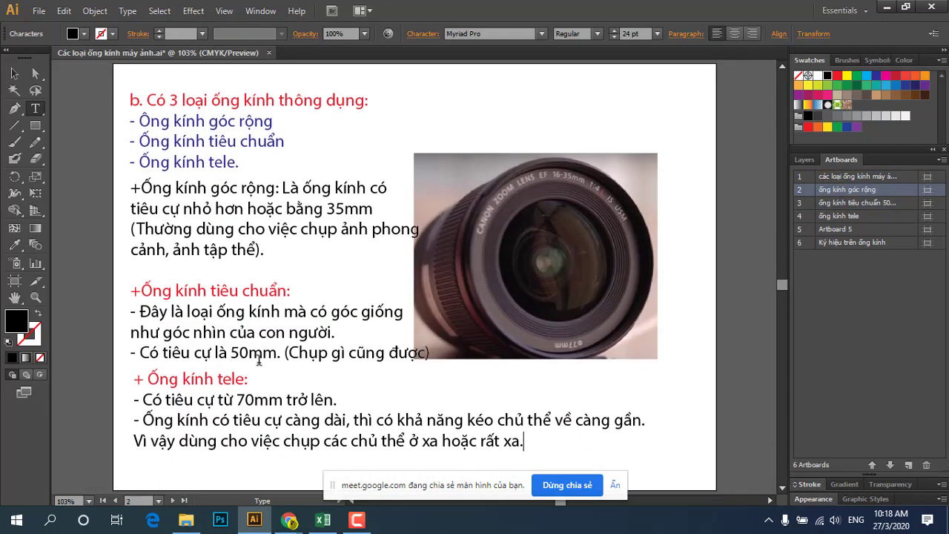
pyautogui.scroll(-1, 253, 365)
pyautogui.scroll(1, 220, 268)
pyautogui.moveTo(280, 188); pyautogui.dragTo(137, 178)
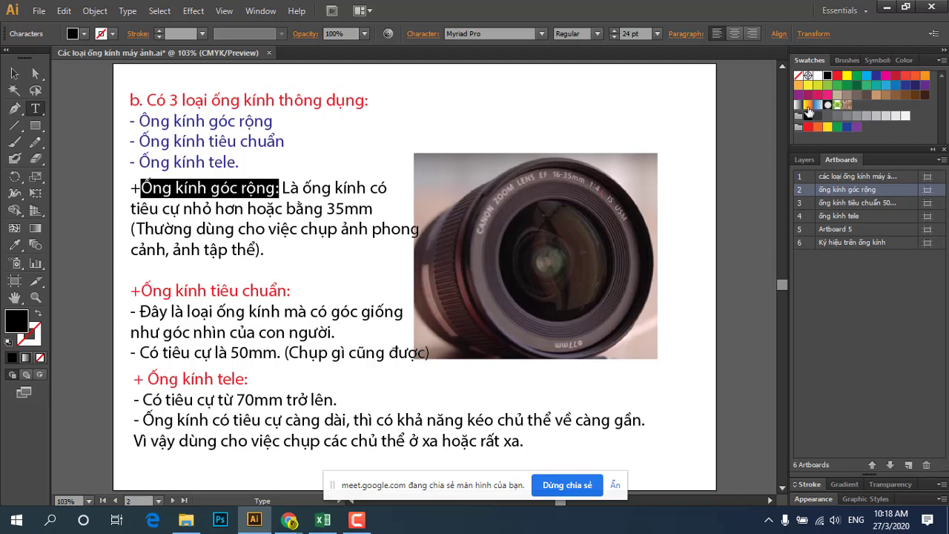
pyautogui.click(837, 76)
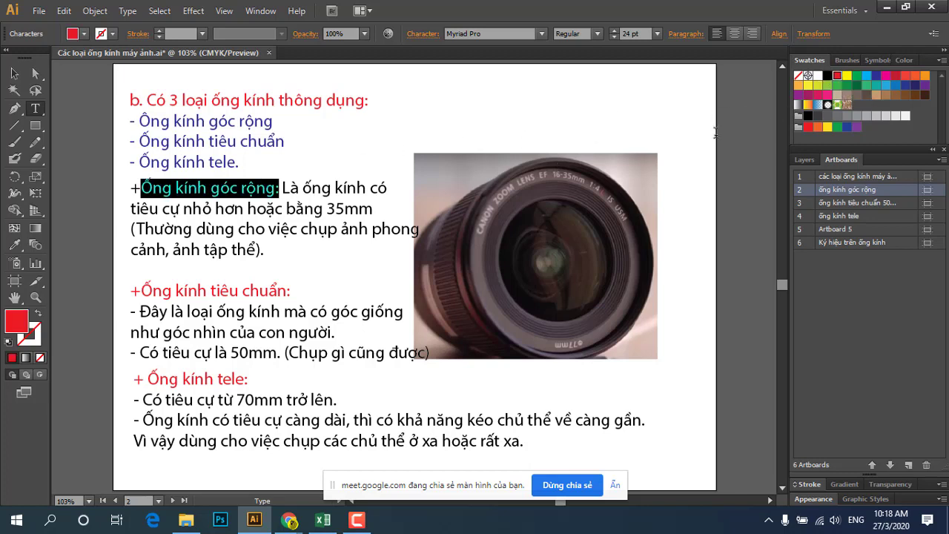
pyautogui.click(595, 33)
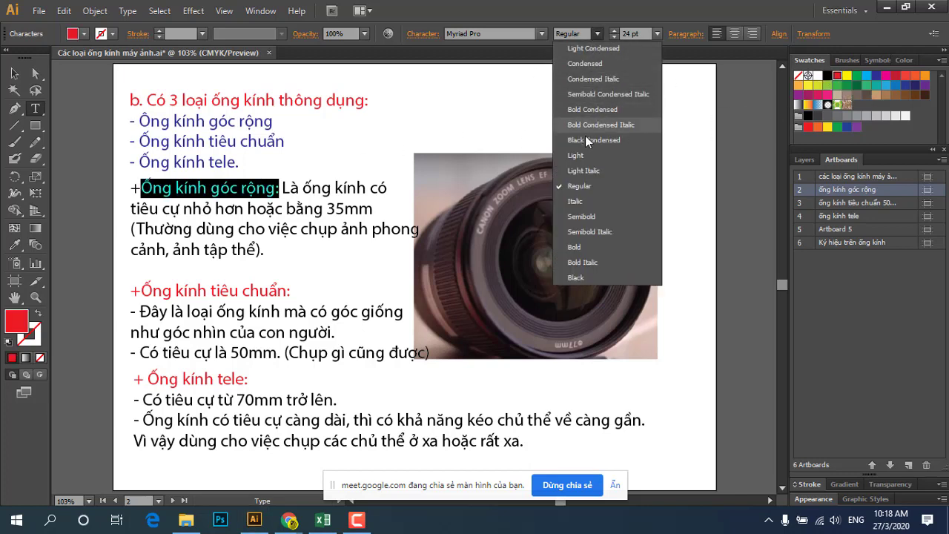
pyautogui.click(578, 247)
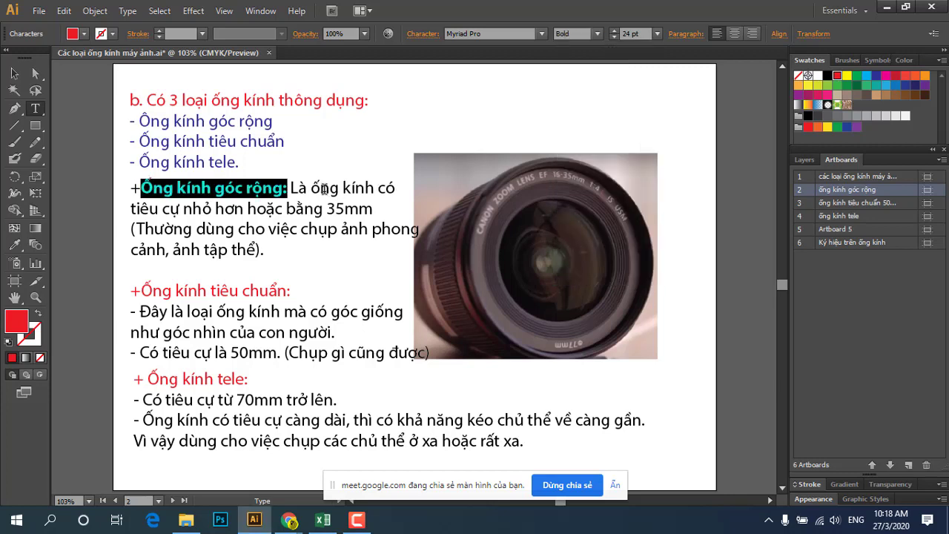
pyautogui.click(324, 189)
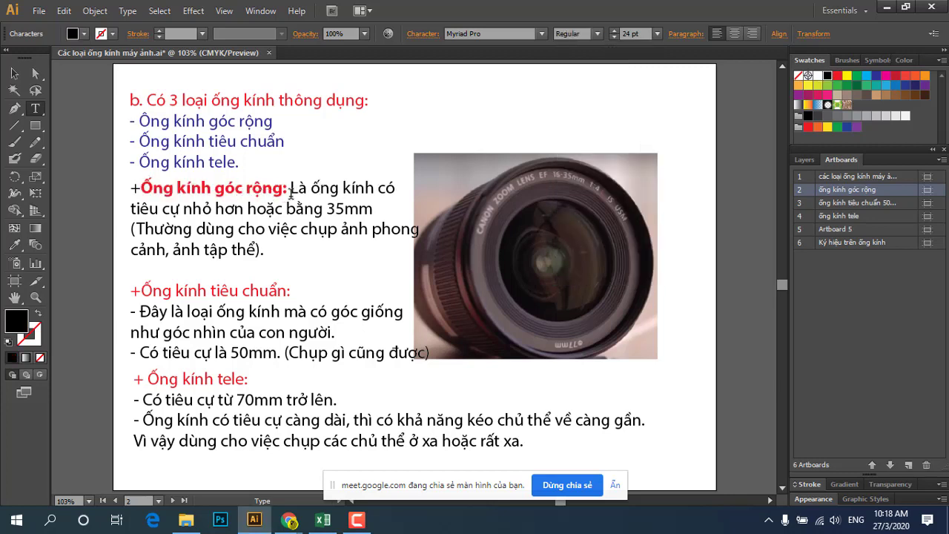
pyautogui.moveTo(289, 190); pyautogui.dragTo(377, 208)
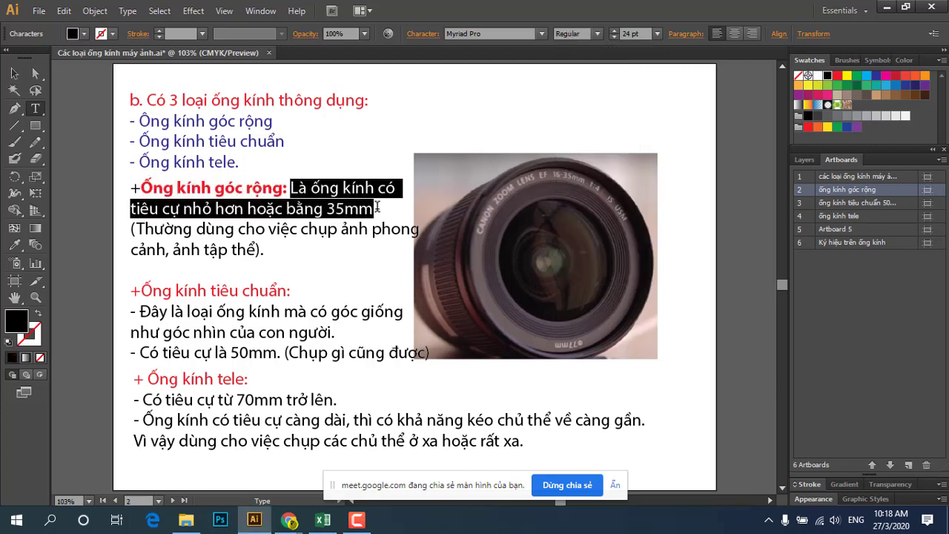
pyautogui.click(334, 227)
pyautogui.scroll(-2, 273, 247)
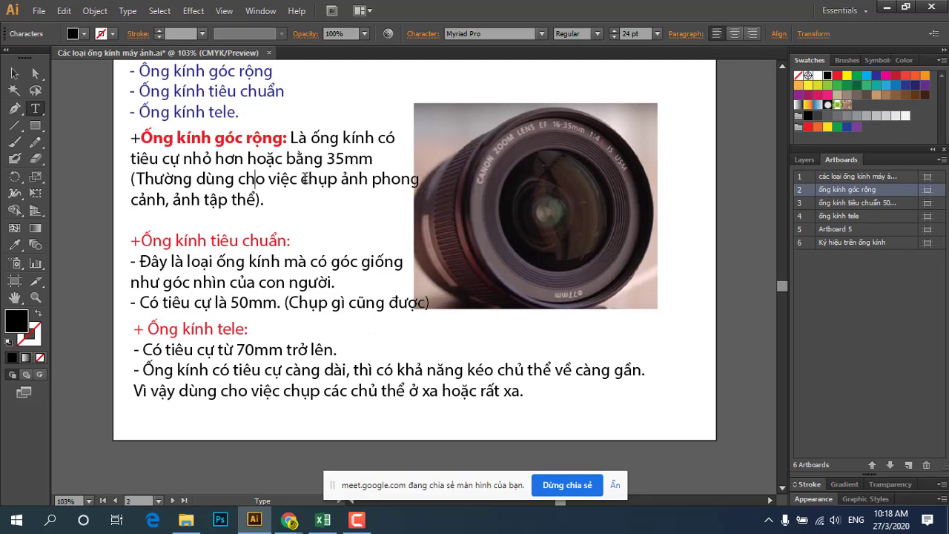
pyautogui.moveTo(309, 180); pyautogui.dragTo(327, 180)
pyautogui.click(266, 195)
pyautogui.scroll(-1, 240, 233)
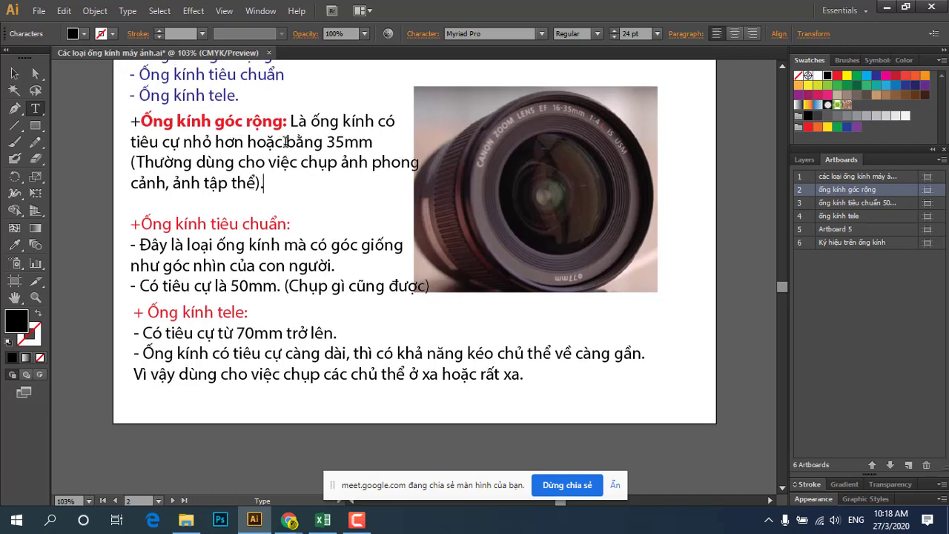
pyautogui.moveTo(286, 142); pyautogui.dragTo(348, 165)
pyautogui.click(269, 194)
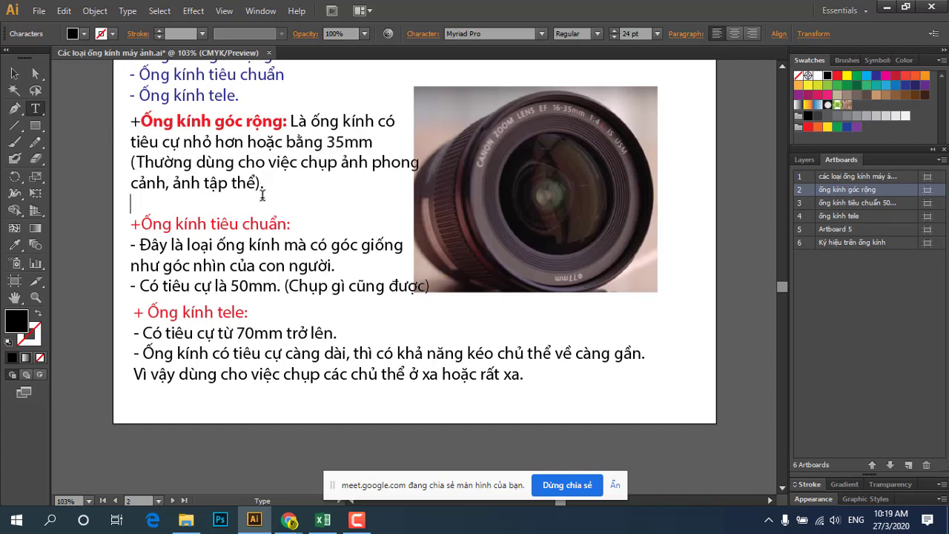
pyautogui.click(296, 220)
pyautogui.scroll(-1, 228, 230)
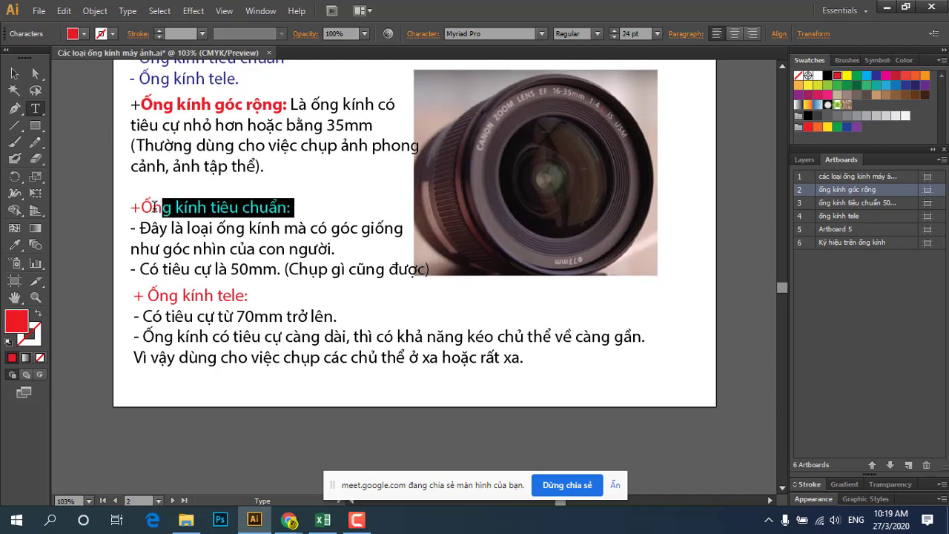
# Make the 'Ống kính tiêu chuẩn:' heading bold.
pyautogui.moveTo(294, 208); pyautogui.dragTo(138, 208)
pyautogui.click(595, 33)
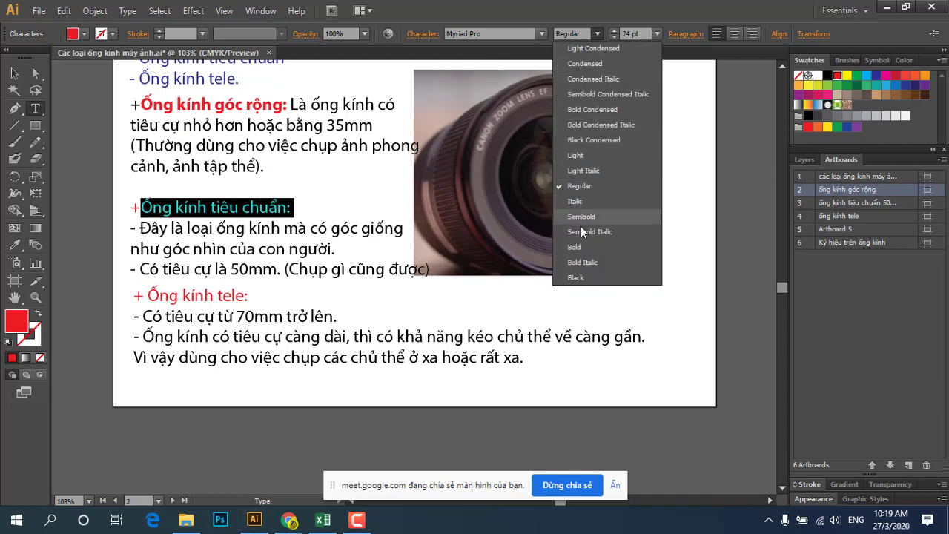
pyautogui.click(580, 247)
pyautogui.click(363, 234)
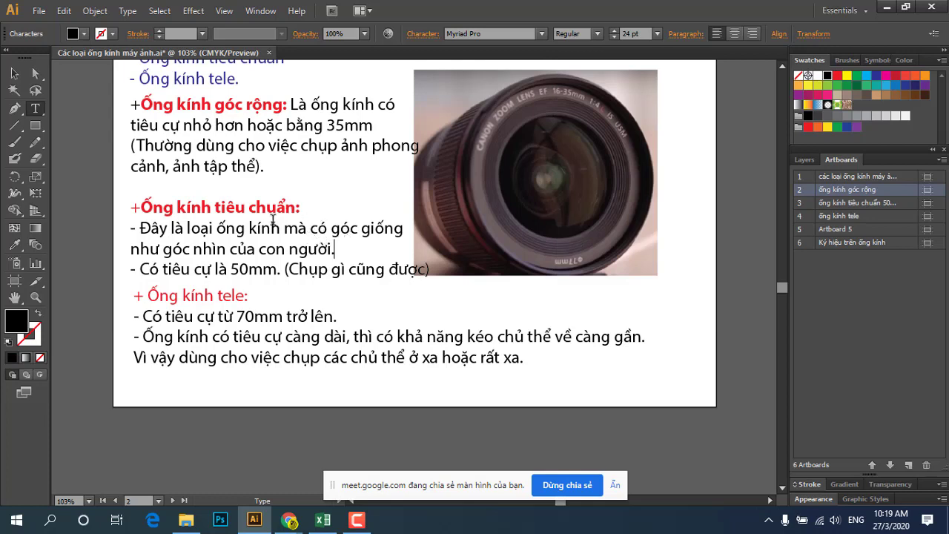
# Add a period right after '50mm' in the standard-lens bullet.
pyautogui.scroll(-1, 265, 214)
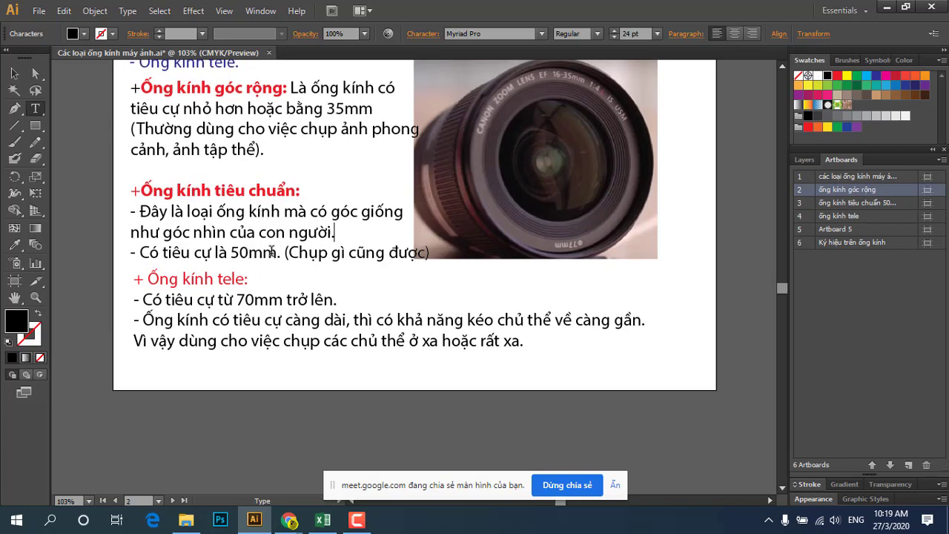
pyautogui.moveTo(277, 253); pyautogui.dragTo(141, 253)
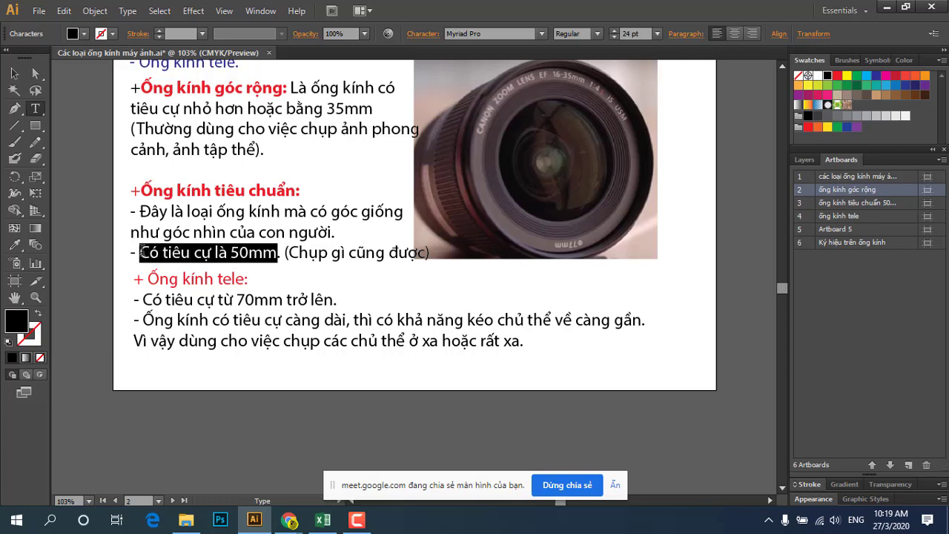
pyautogui.click(315, 251)
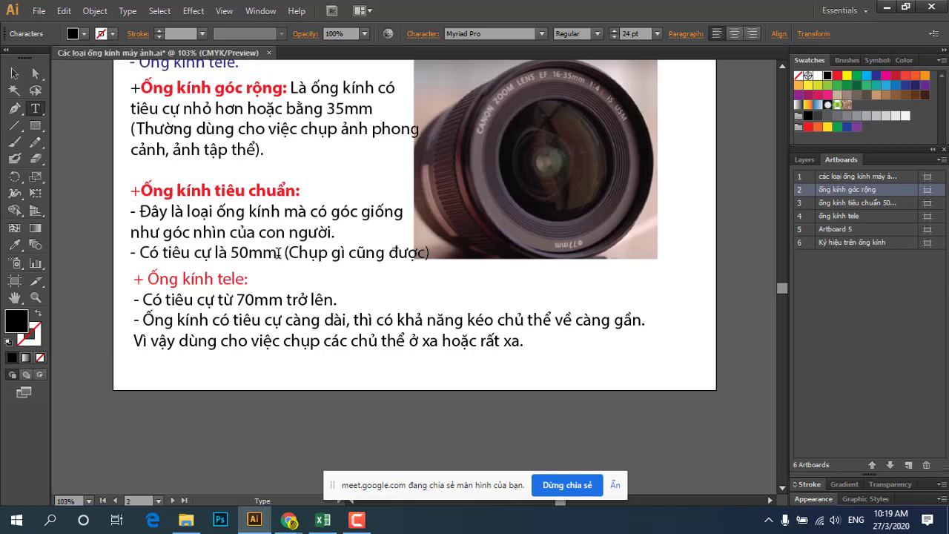
pyautogui.write('.')
# Make the '+ Ống kính tele:' heading bold.
pyautogui.scroll(-1, 280, 244)
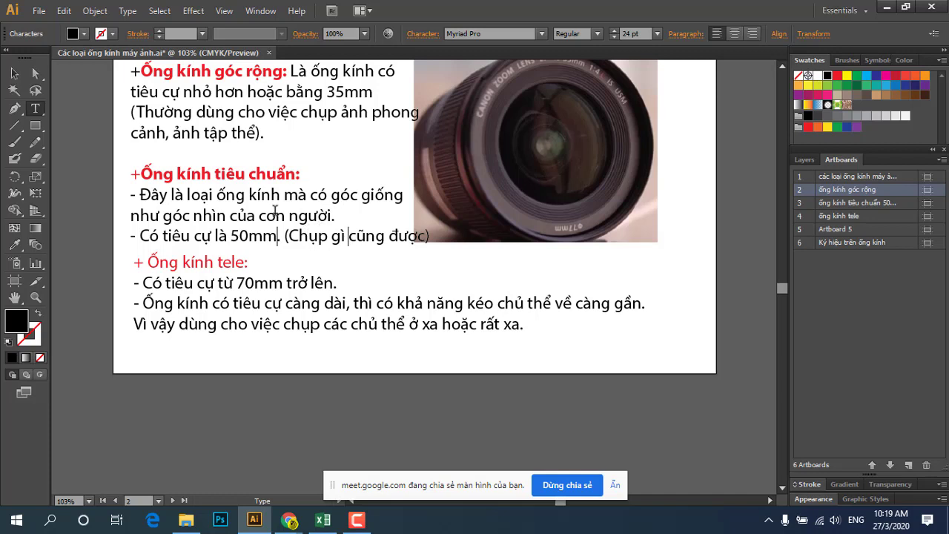
pyautogui.scroll(-1, 348, 235)
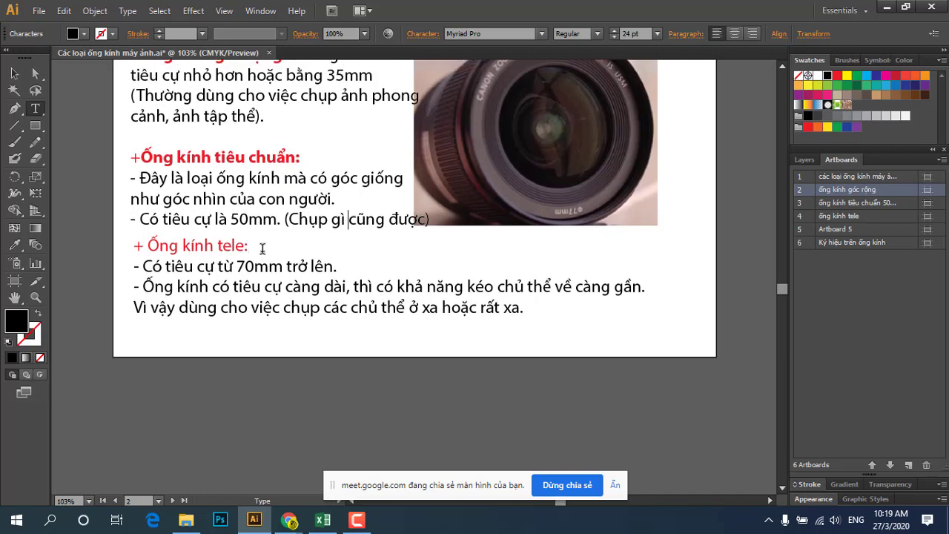
pyautogui.moveTo(263, 221); pyautogui.dragTo(138, 235)
pyautogui.click(256, 256)
pyautogui.moveTo(249, 245); pyautogui.dragTo(127, 247)
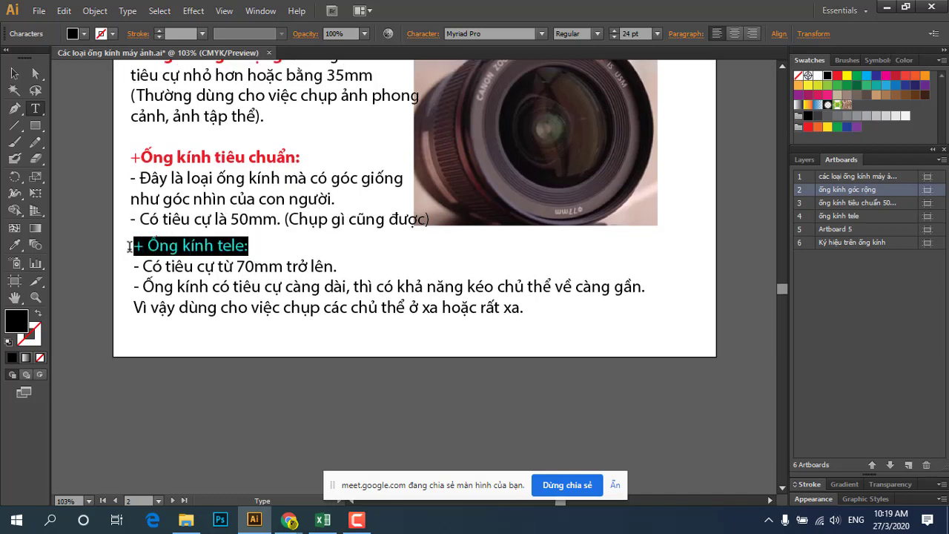
pyautogui.click(597, 33)
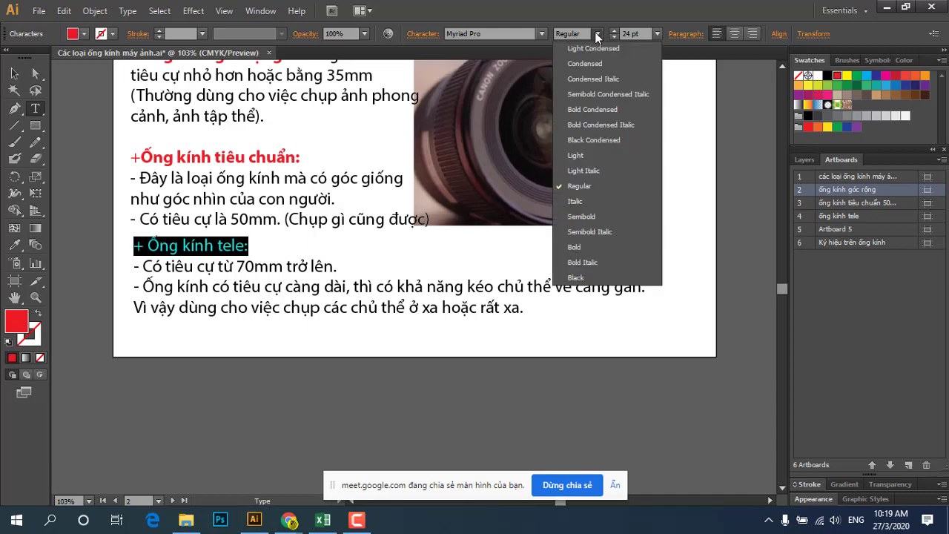
pyautogui.click(576, 247)
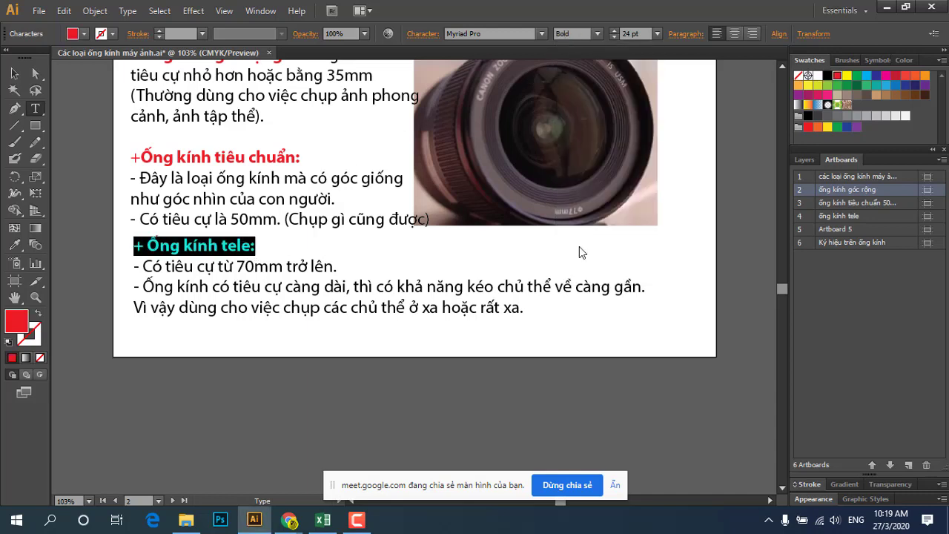
pyautogui.click(311, 253)
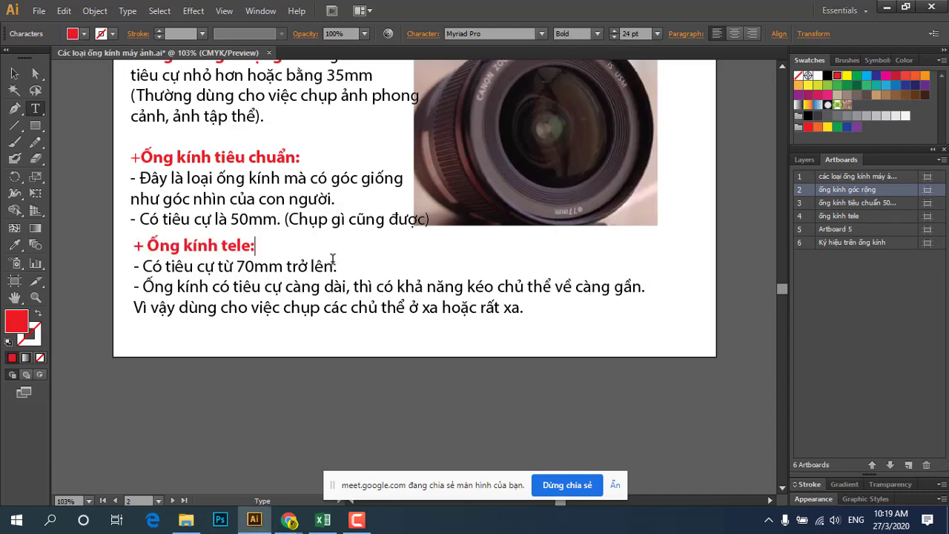
# Review the tele notes and select artboard 3 in the Artboards panel.
pyautogui.doubleClick(250, 265)
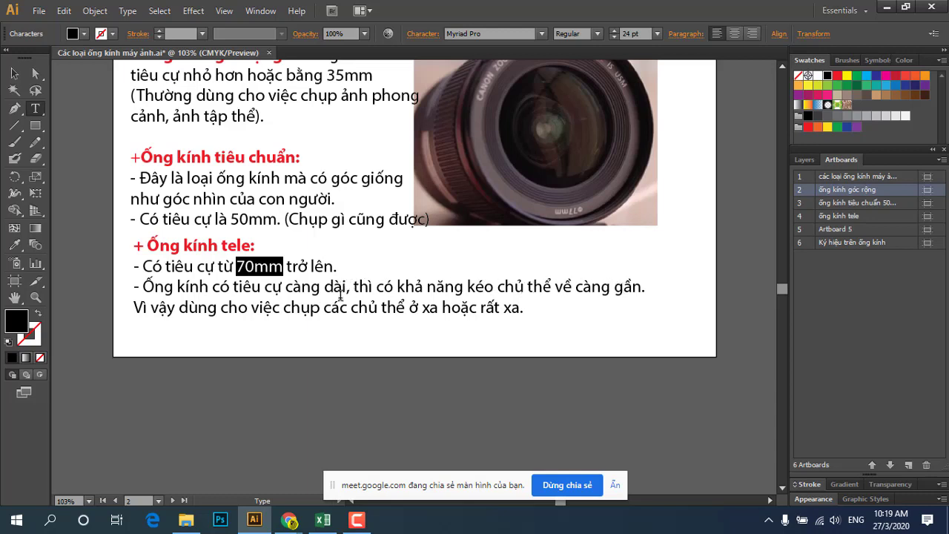
pyautogui.click(267, 307)
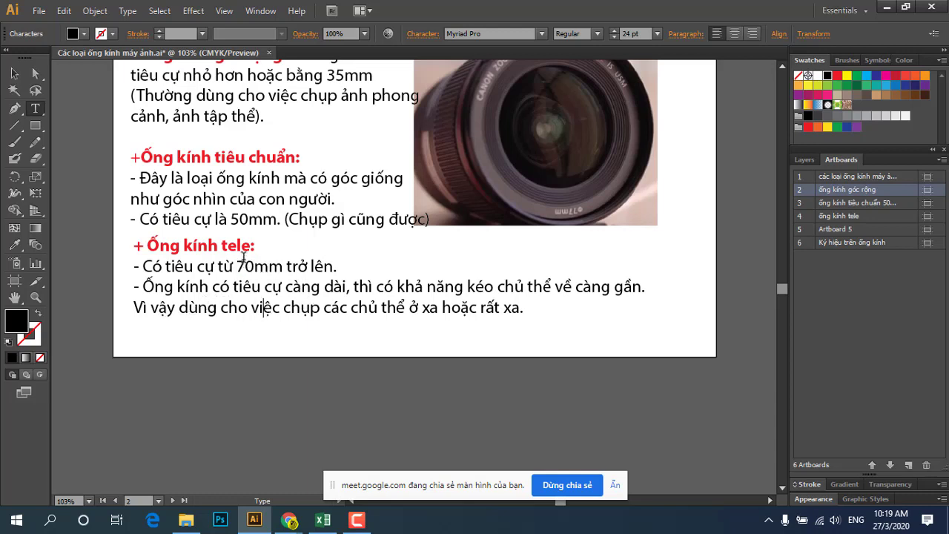
pyautogui.scroll(-1, 326, 274)
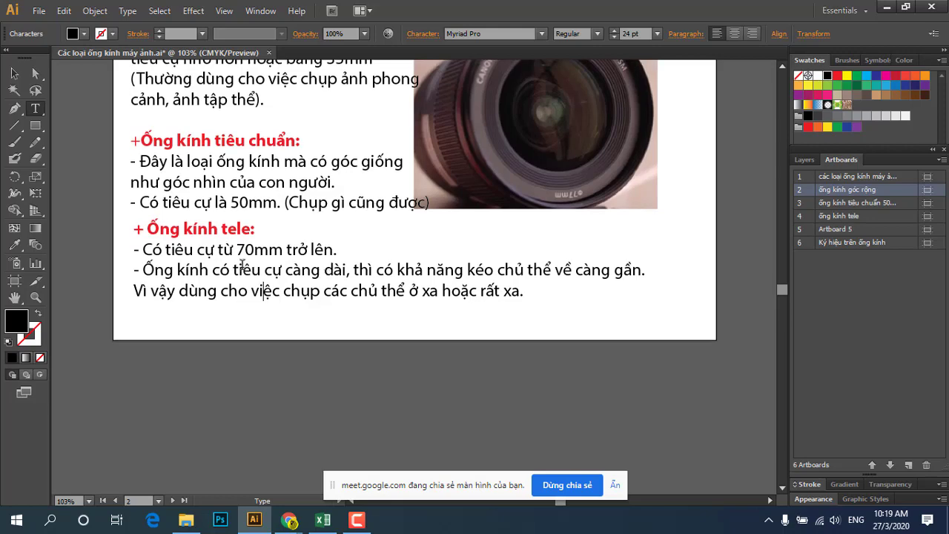
pyautogui.scroll(2, 161, 194)
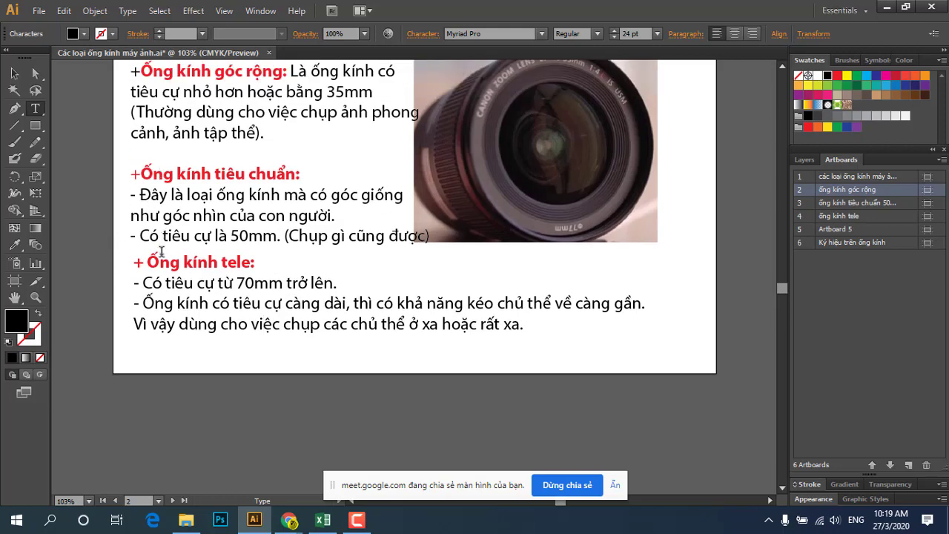
pyautogui.scroll(-3, 162, 252)
pyautogui.scroll(3, 676, 214)
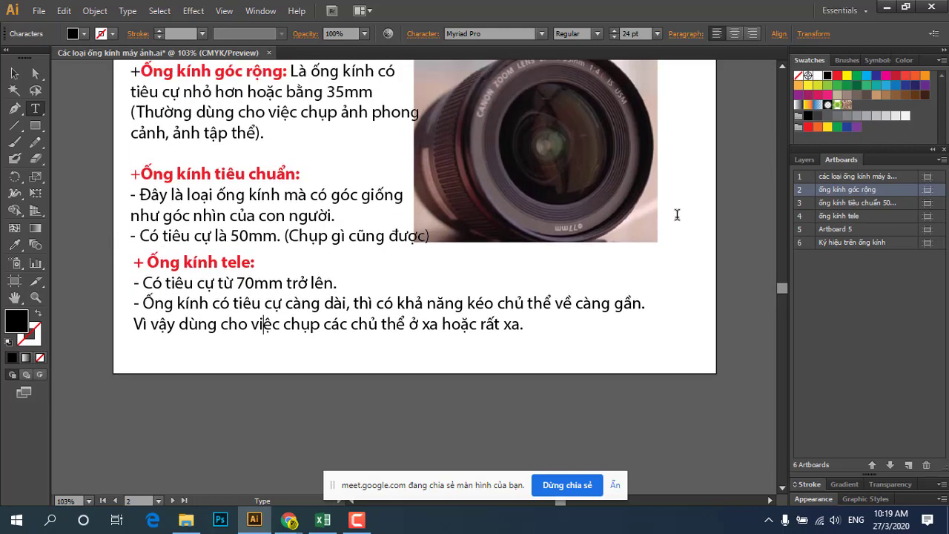
pyautogui.click(820, 204)
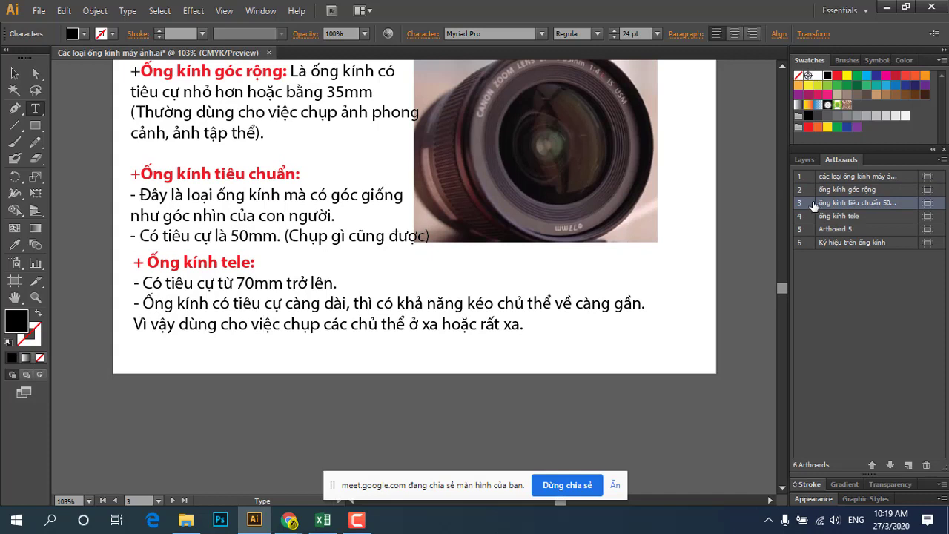
# Jump the view to artboard 3, briefly checking the Layers panel.
pyautogui.doubleClick(819, 205)
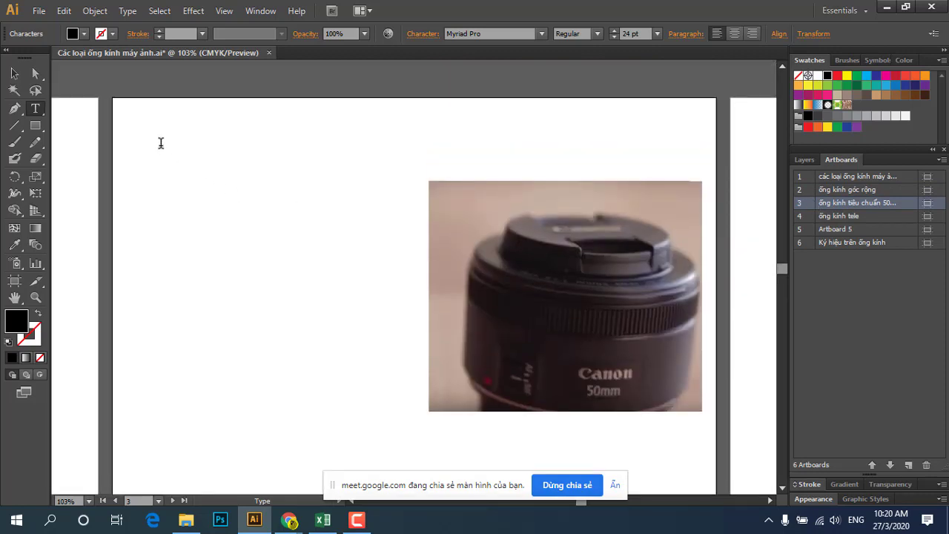
pyautogui.click(230, 183)
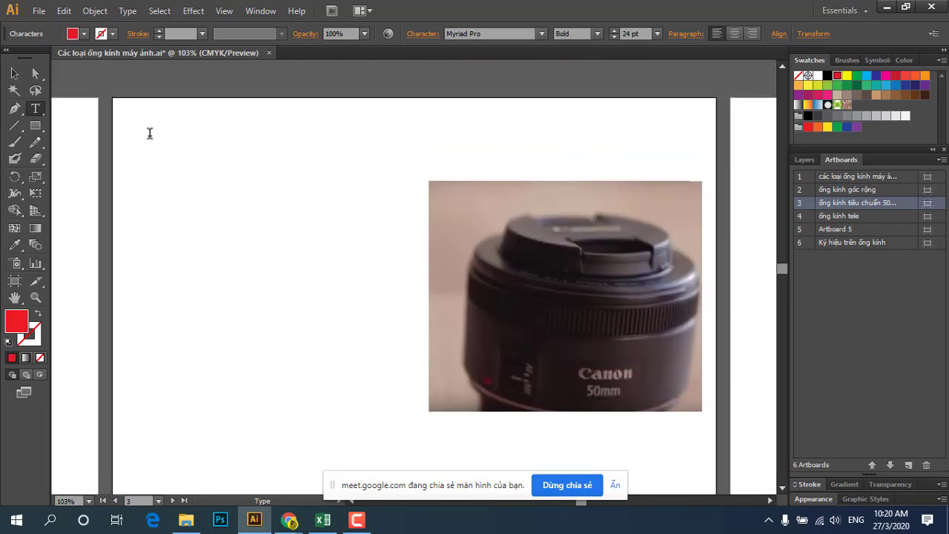
pyautogui.click(815, 160)
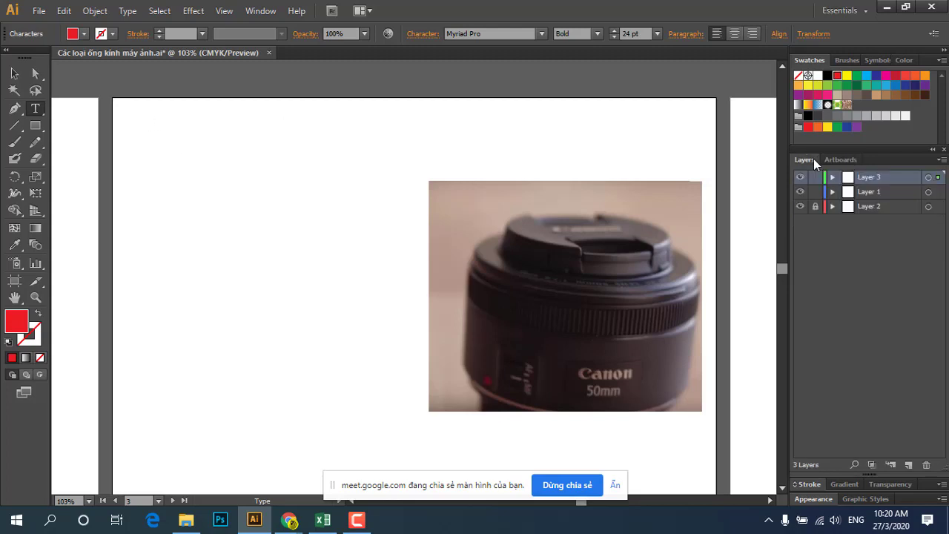
pyautogui.click(804, 179)
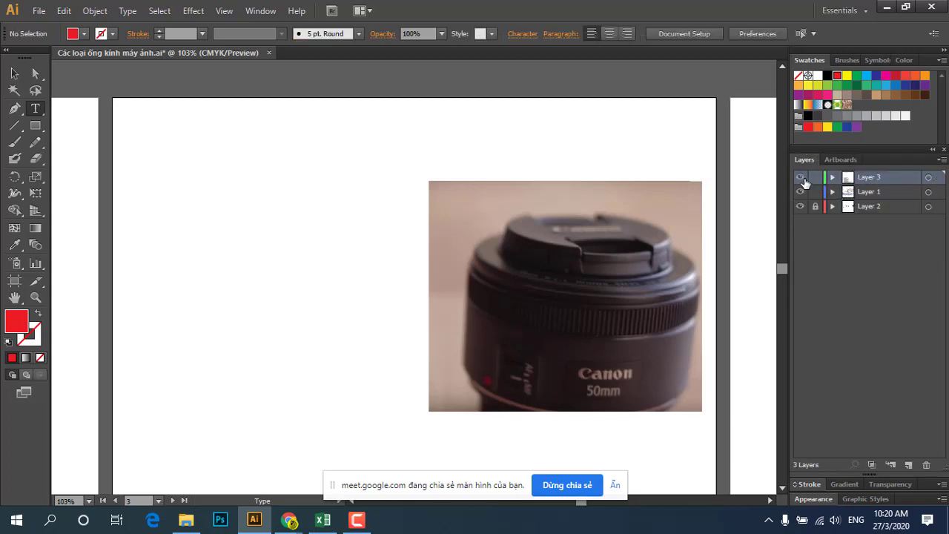
pyautogui.click(840, 159)
# Type the heading '2. Ống kính tiêu cự cố định và ông kính đa tiêu cự:' at artboard 3's top-left.
pyautogui.click(134, 133)
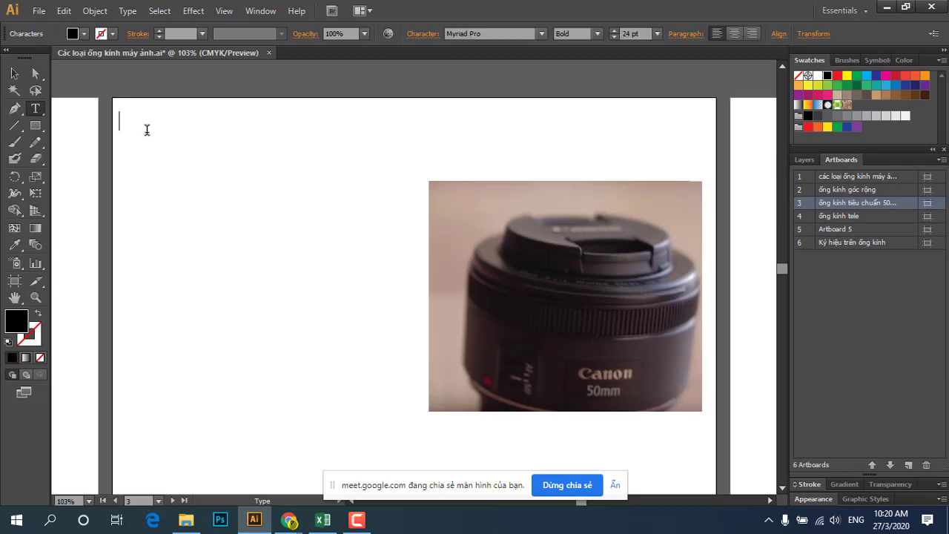
pyautogui.write('2')
pyautogui.write('O')
pyautogui.write('gs')
pyautogui.write(' k')
pyautogui.write('hs tie')
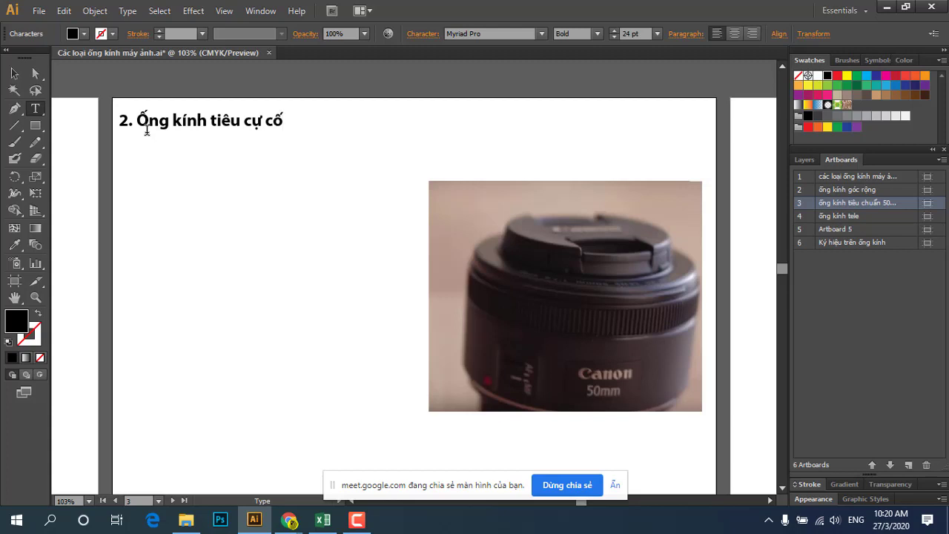
pyautogui.write('đinh')
pyautogui.write('O')
pyautogui.write('ng')
pyautogui.write('inh')
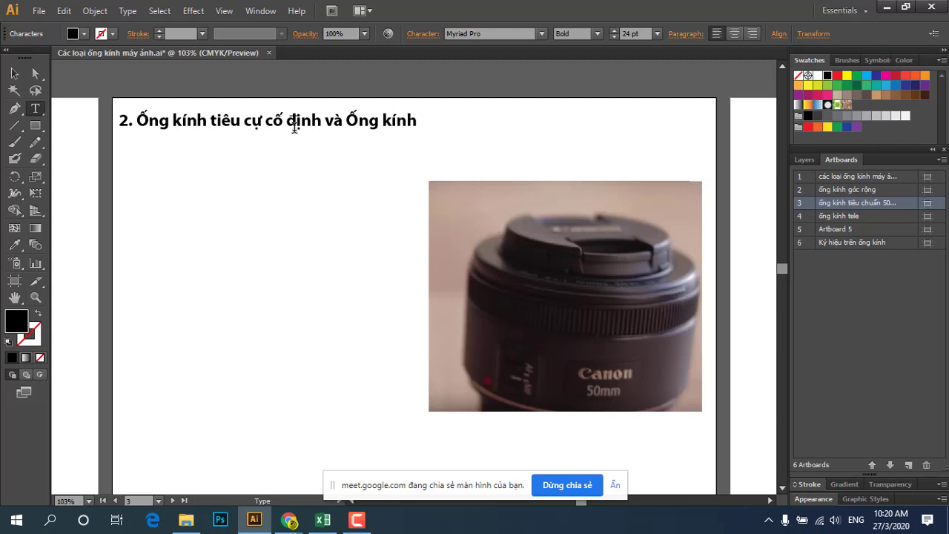
pyautogui.write('đa')
pyautogui.write(' tie')
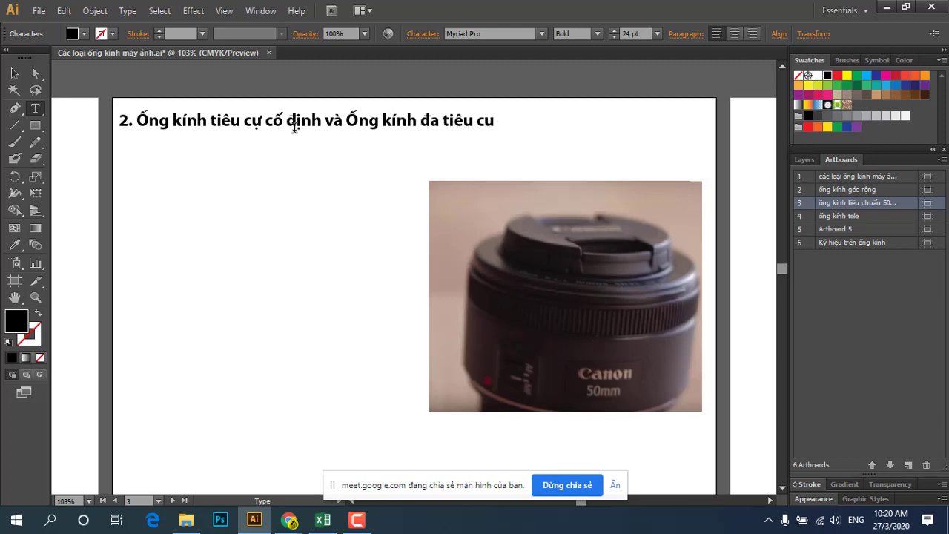
pyautogui.click(358, 120)
pyautogui.press('BackSpace')
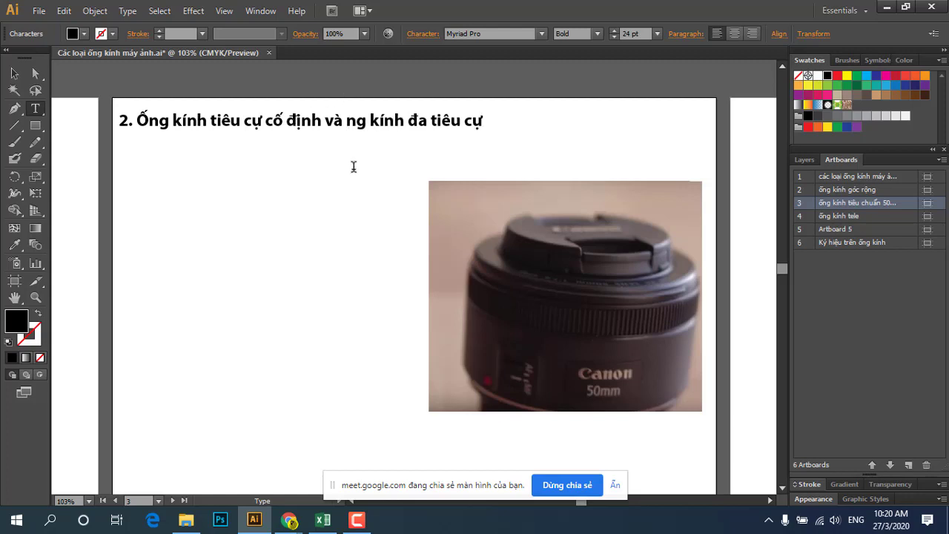
pyautogui.write('o')
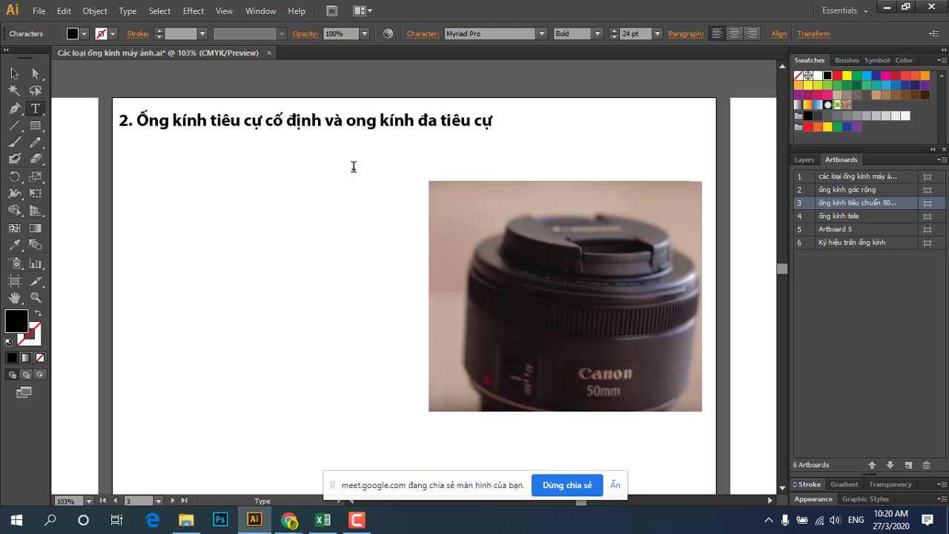
pyautogui.click(499, 126)
# Shift the '2. Ống kính tiêu cự…' heading slightly right and down, and turn it red.
pyautogui.click(14, 74)
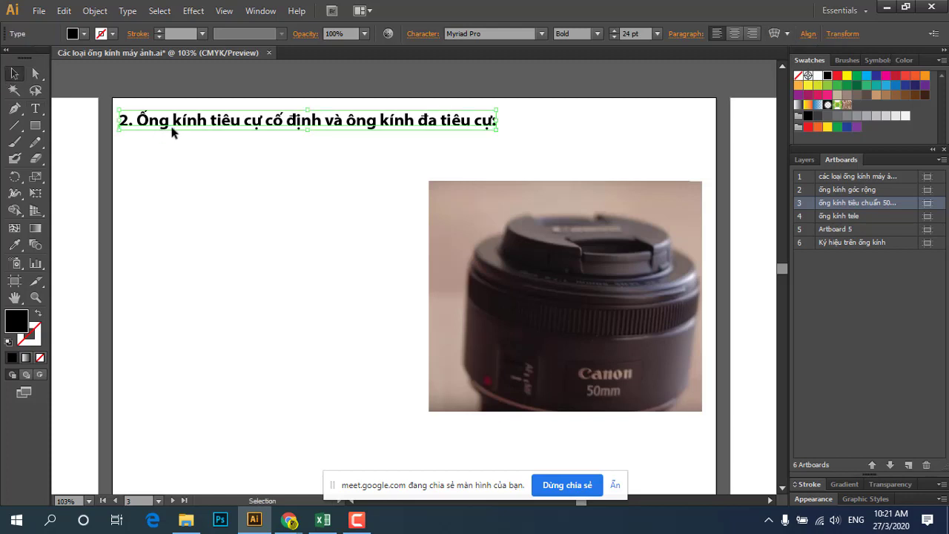
pyautogui.moveTo(172, 132); pyautogui.dragTo(189, 135)
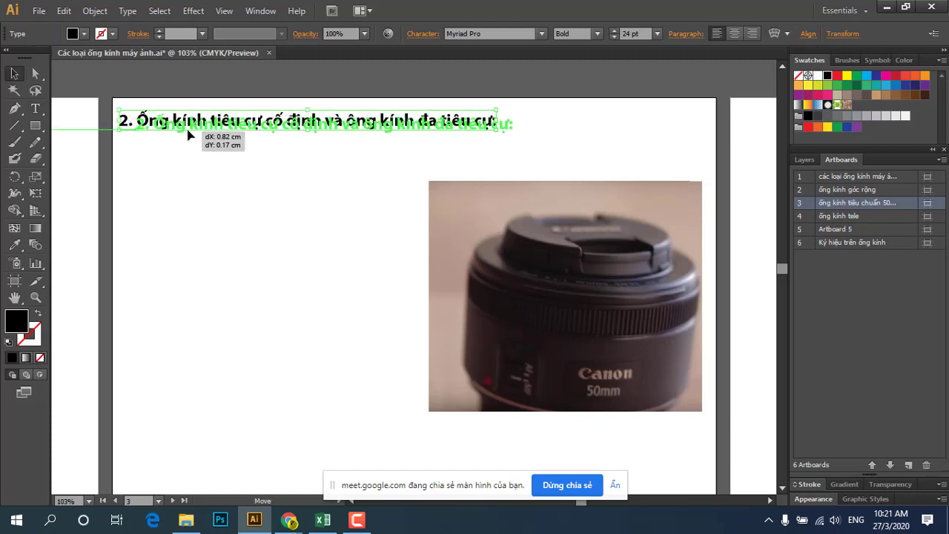
pyautogui.click(838, 76)
pyautogui.click(266, 227)
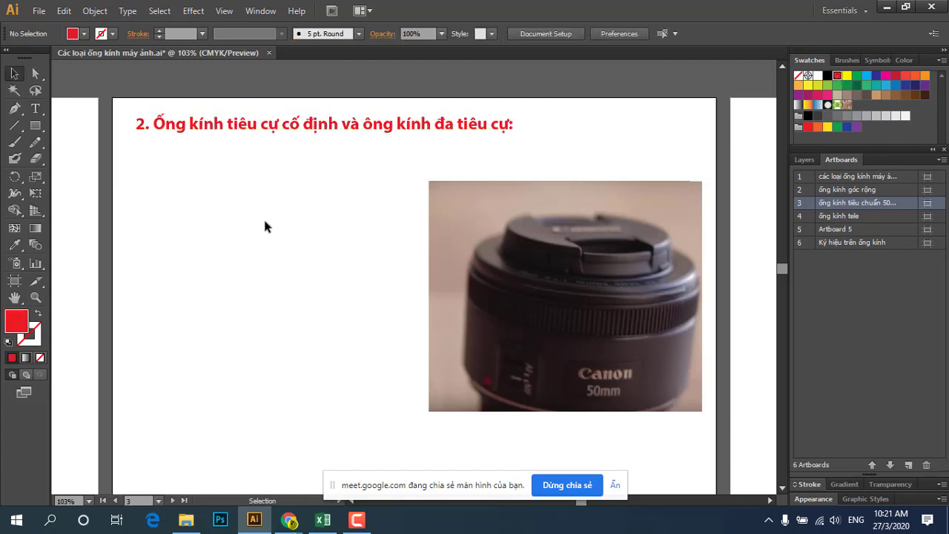
pyautogui.click(34, 109)
pyautogui.click(142, 165)
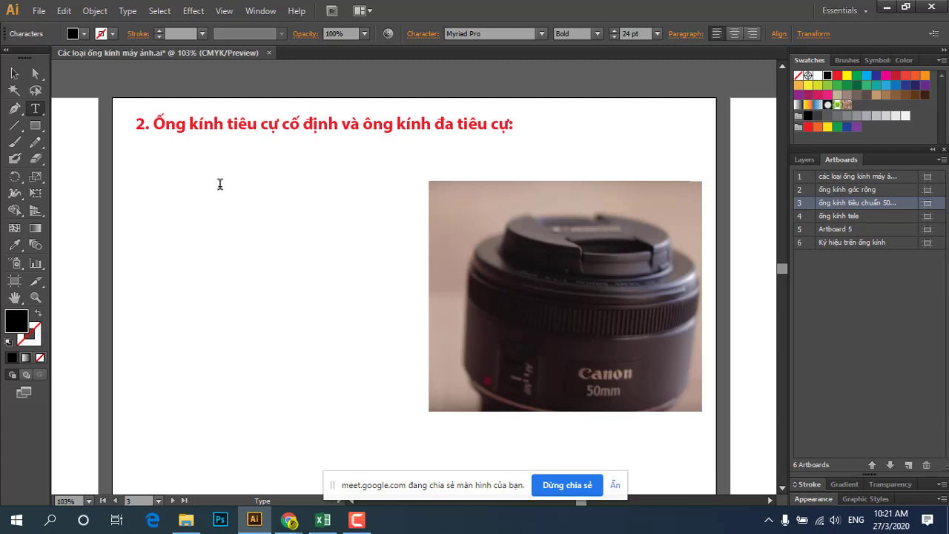
# Type the line 'Ống kính chỉ có 1 tiêu cự và một khẩu độ' and replace its 'a.' label with a dash.
pyautogui.write('a.')
pyautogui.write(' Ố')
pyautogui.write('ng')
pyautogui.write(' kinh')
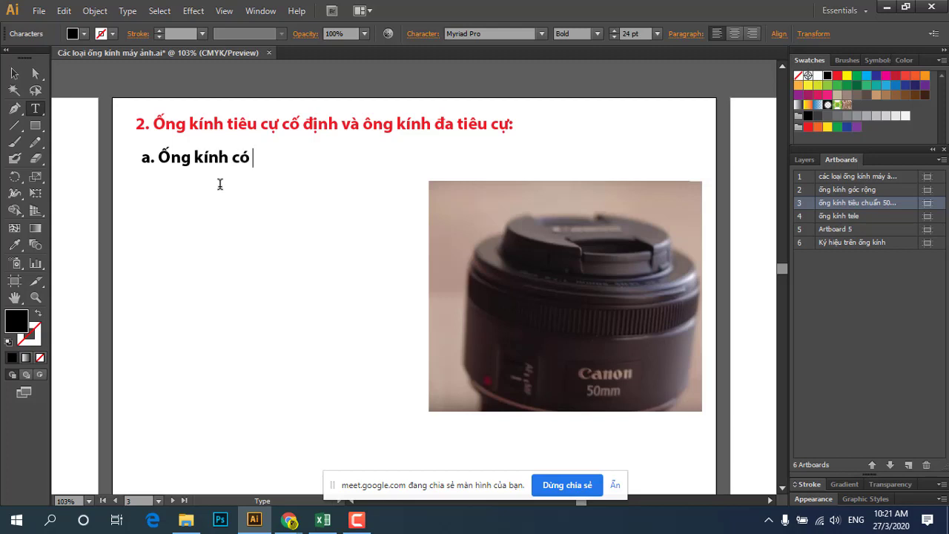
pyautogui.write('1 tiê')
pyautogui.write('u cưu')
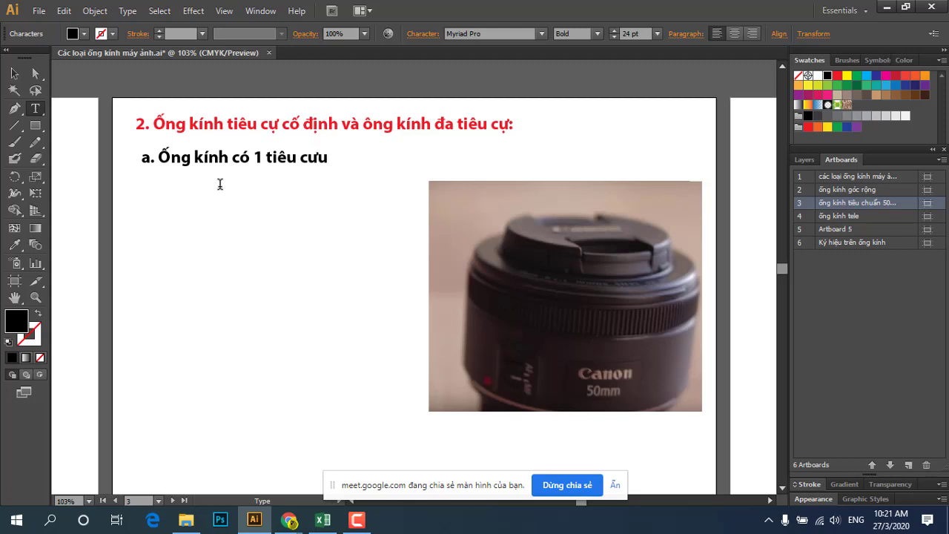
pyautogui.press('BackSpace')
pyautogui.press('BackSpace')
pyautogui.write('ự:')
pyautogui.press('BackSpace')
pyautogui.write('la')
pyautogui.write('chi')
pyautogui.write(' co')
pyautogui.write(' 1 ti')
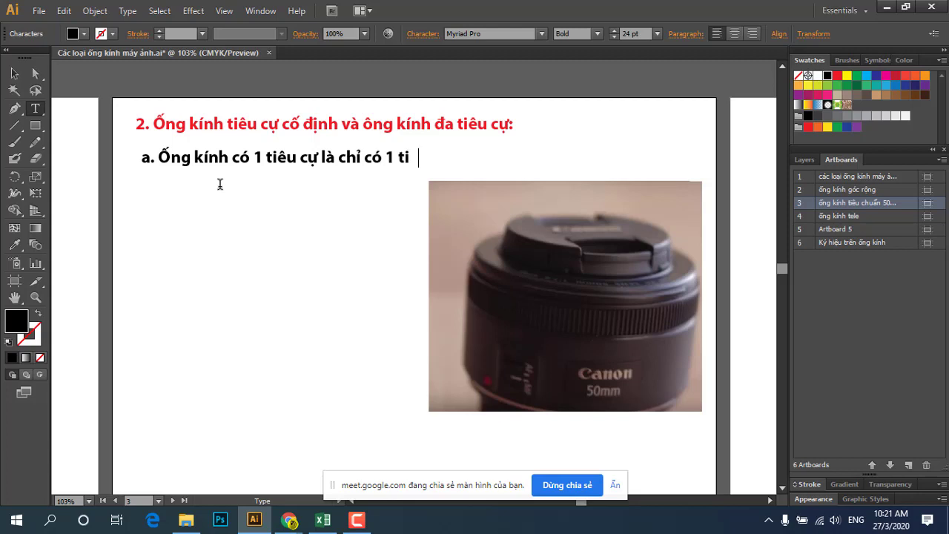
pyautogui.write('êu')
pyautogui.write(' cư')
pyautogui.write(' và')
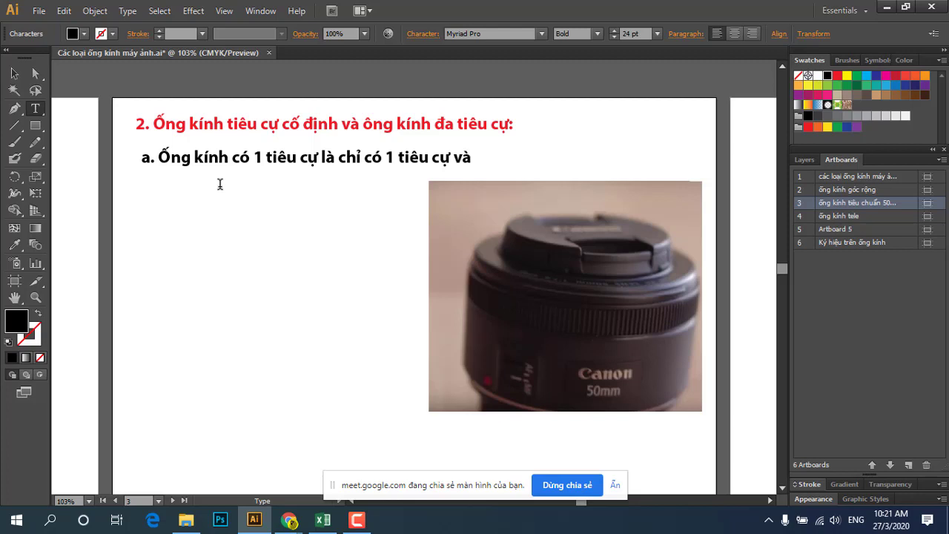
pyautogui.write('moot')
pyautogui.write(' khâu')
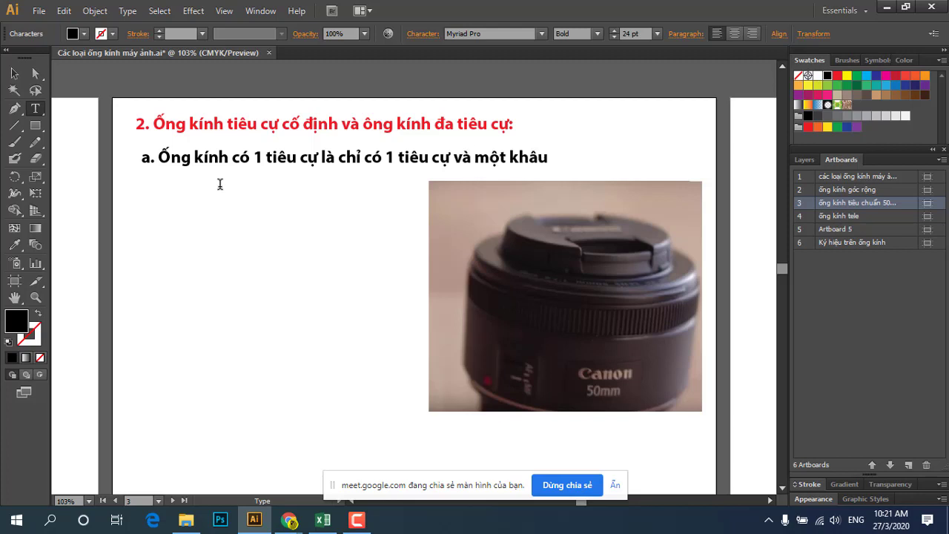
pyautogui.write(' đo')
pyautogui.moveTo(153, 160); pyautogui.dragTo(134, 159)
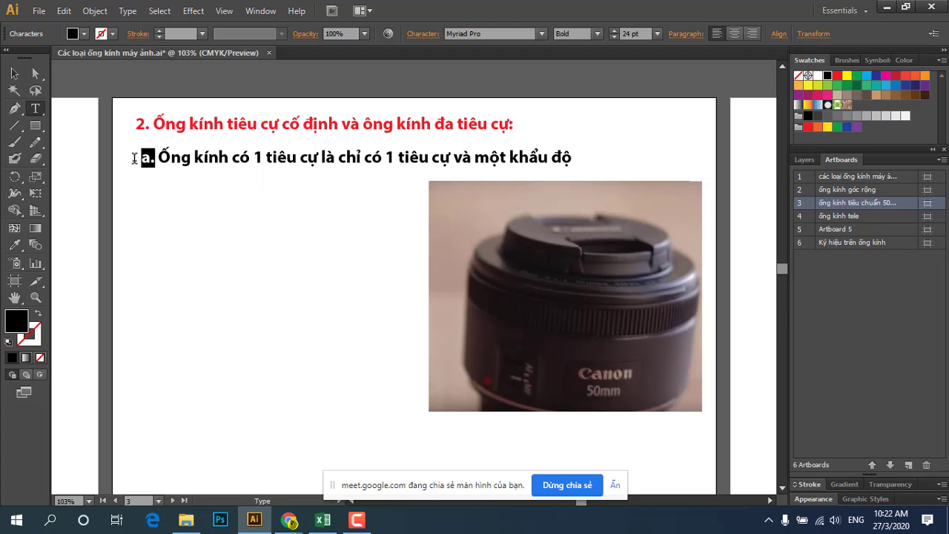
pyautogui.write('-')
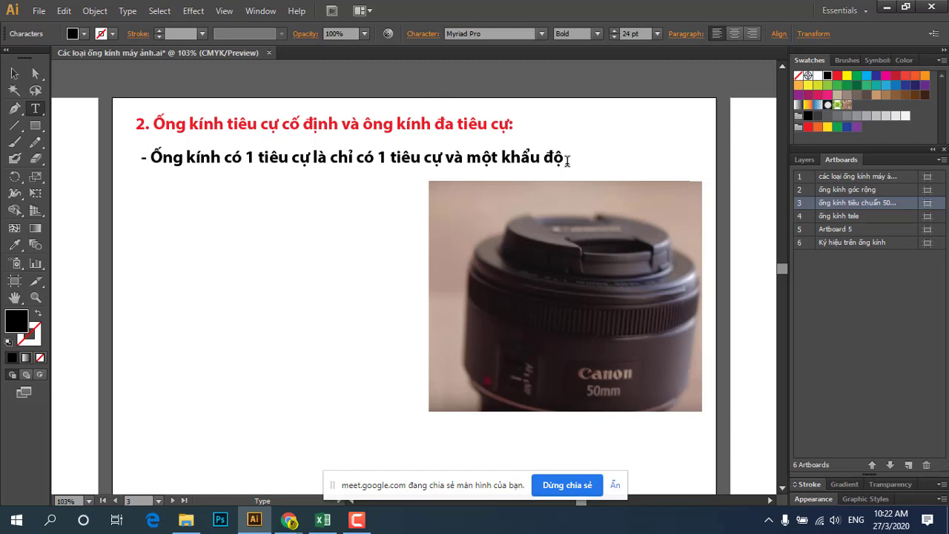
# Change the dash bullet line from bold black to Regular weight in dark blue.
pyautogui.moveTo(567, 158); pyautogui.dragTo(117, 149)
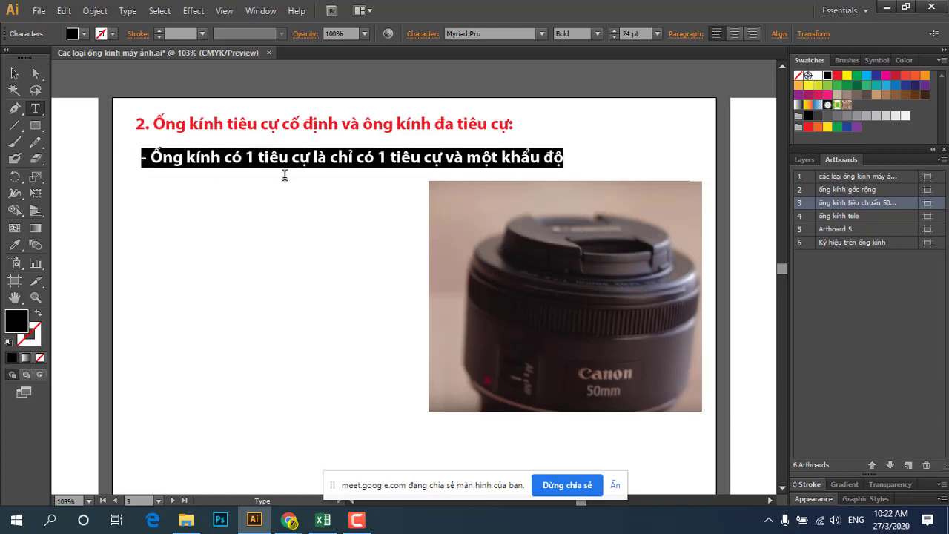
pyautogui.click(594, 34)
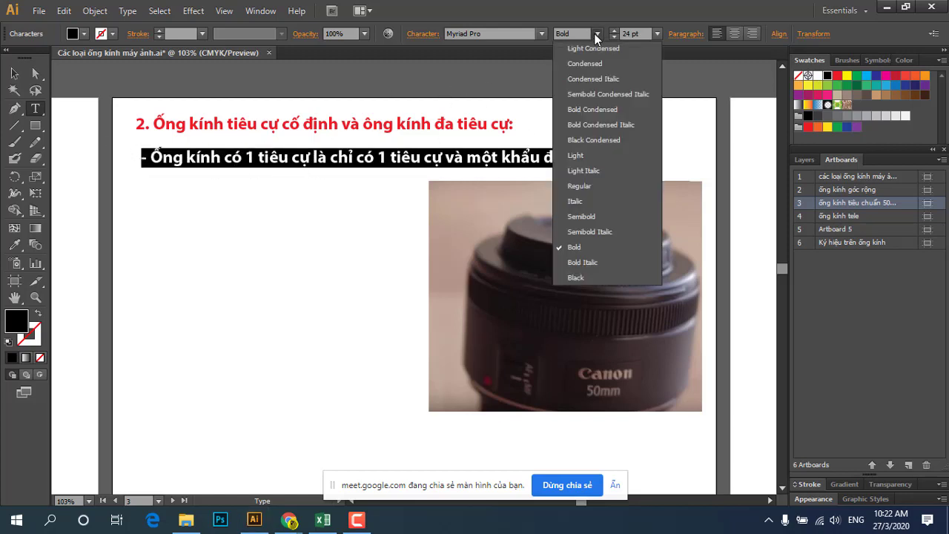
pyautogui.click(586, 190)
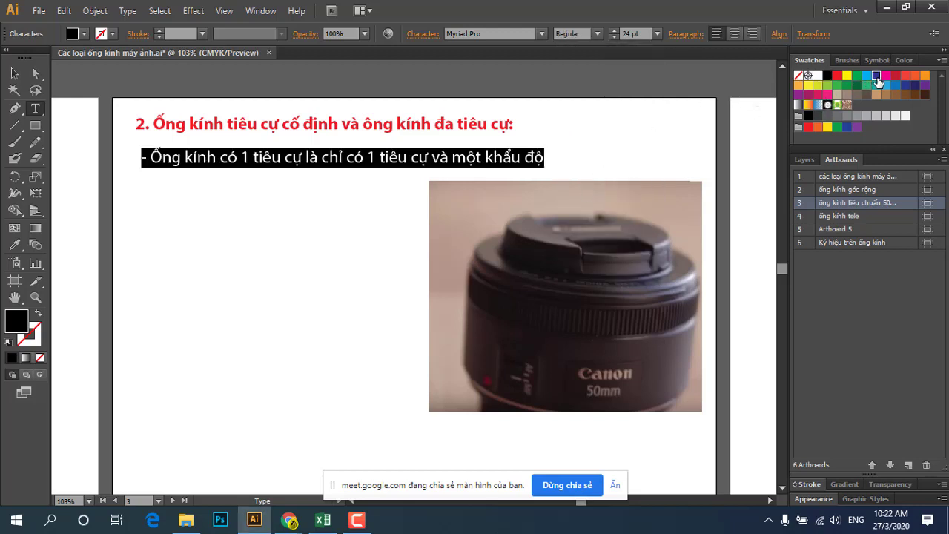
pyautogui.click(876, 75)
pyautogui.click(573, 157)
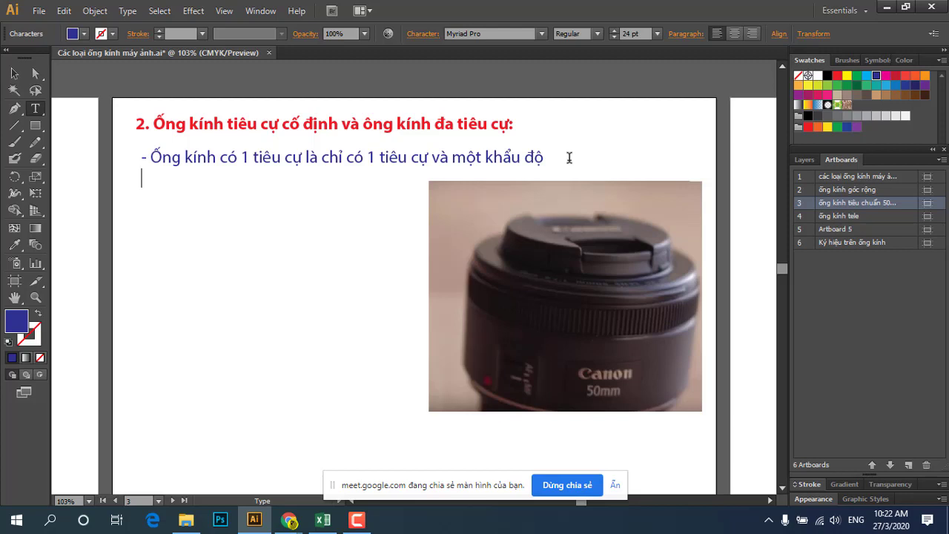
# Add the blue line '(Sử dụng ống kính yêu tiên chụp ảnh xóa phông)' beneath the bullet.
pyautogui.write('(')
pyautogui.write('Sư')
pyautogui.write(' dung')
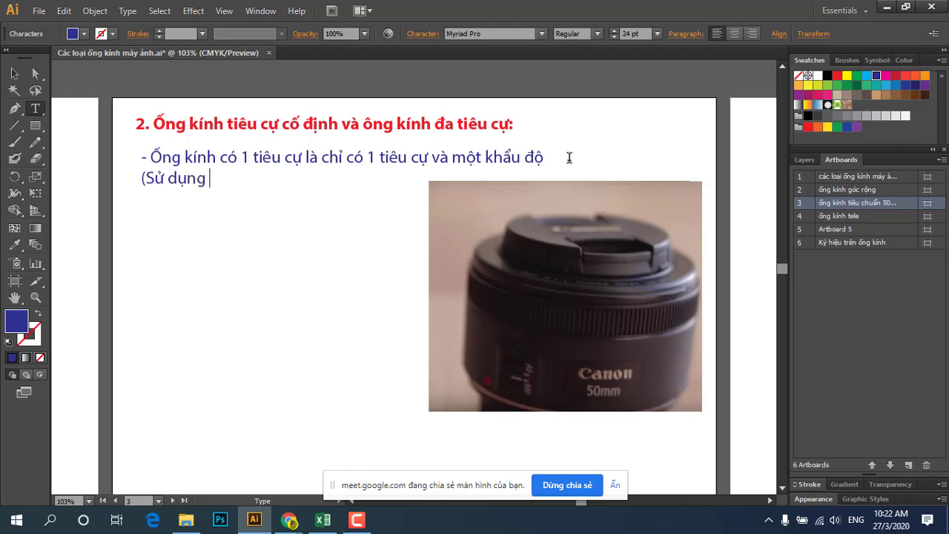
pyautogui.write('ống kinh')
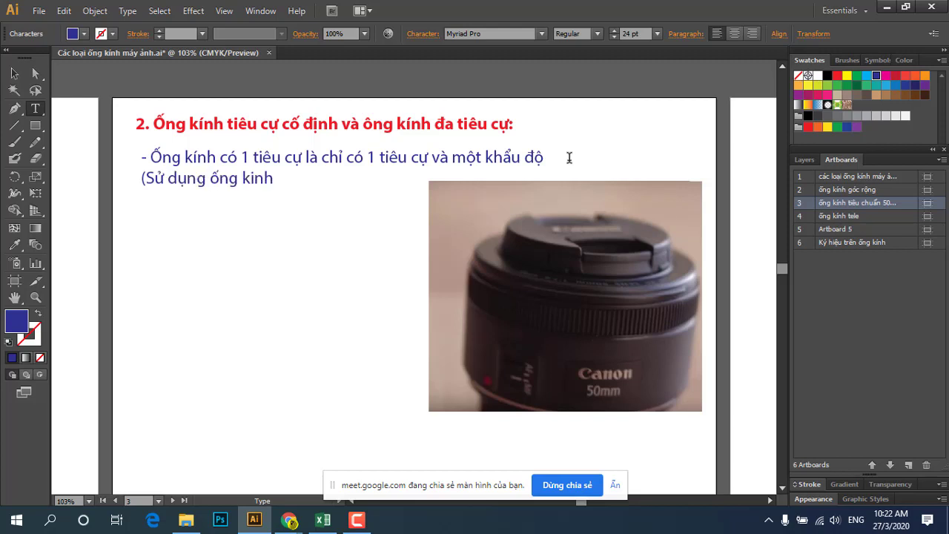
pyautogui.write(' nay')
pyautogui.write('ư')
pyautogui.press('BackSpace')
pyautogui.write('y')
pyautogui.write('e6u2')
pyautogui.press('BackSpace')
pyautogui.press('BackSpace')
pyautogui.press('BackSpace')
pyautogui.press('BackSpace')
pyautogui.press('BackSpace')
pyautogui.press('BackSpace')
pyautogui.press('BackSpace')
pyautogui.press('BackSpace')
pyautogui.write('ye')
pyautogui.write('6u')
pyautogui.write(' tie')
pyautogui.write('6n')
pyautogui.write(' chu')
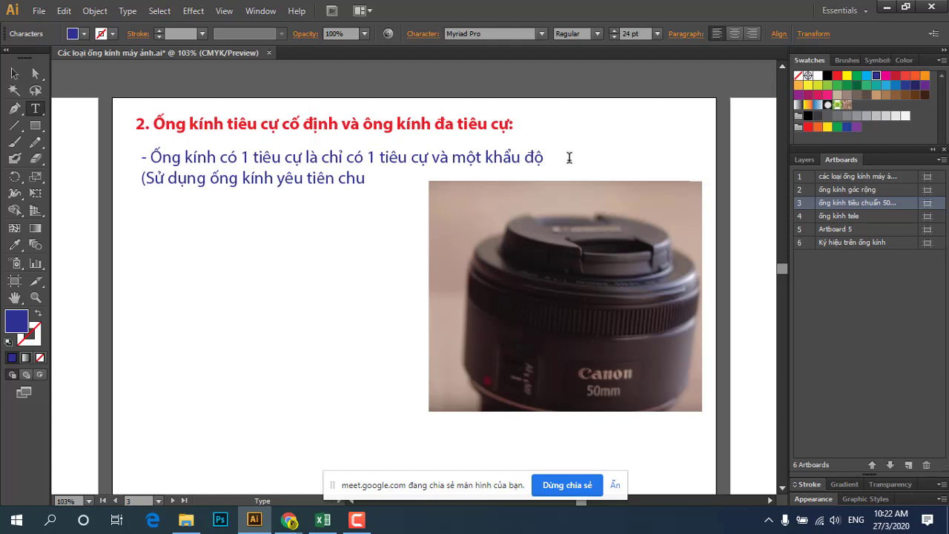
pyautogui.write('p5 an')
pyautogui.write('h3')
pyautogui.write(' xoa')
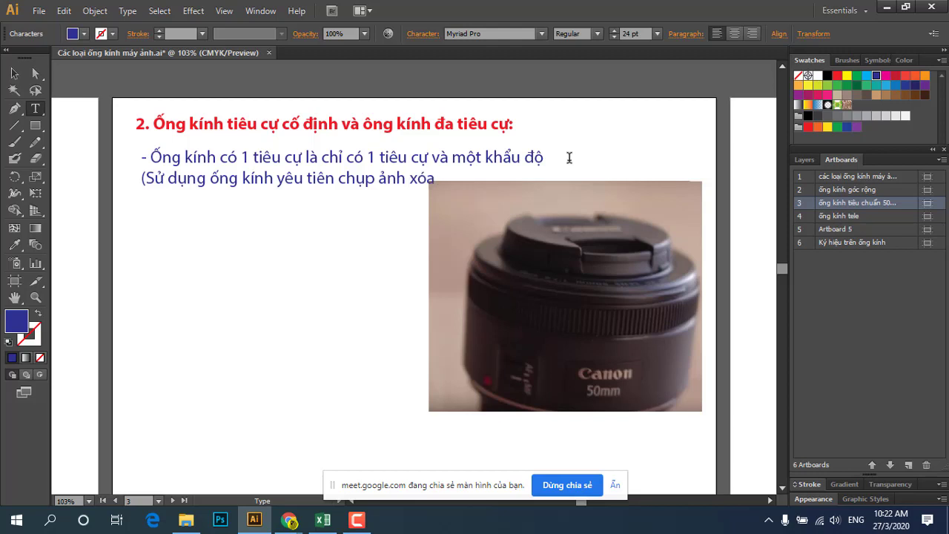
pyautogui.write(' phong6')
pyautogui.write(')')
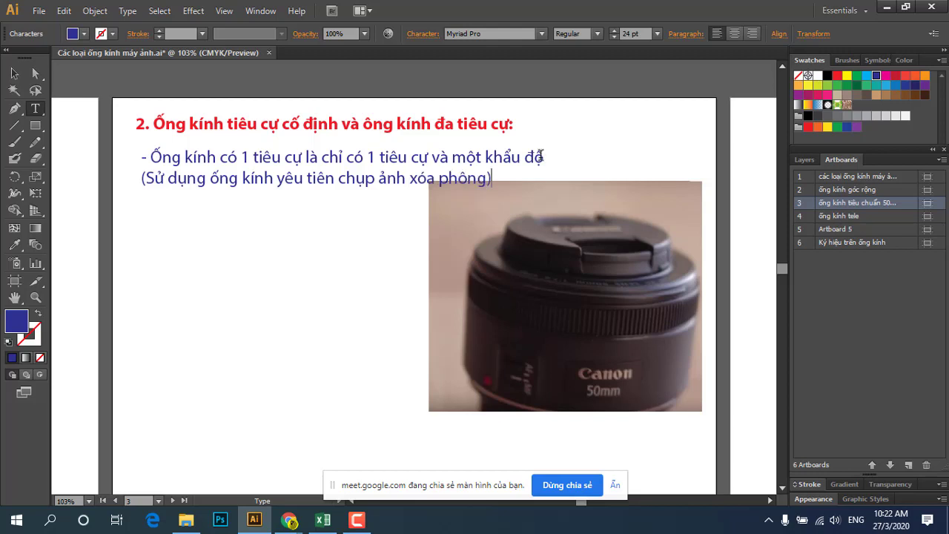
pyautogui.moveTo(498, 178); pyautogui.dragTo(135, 178)
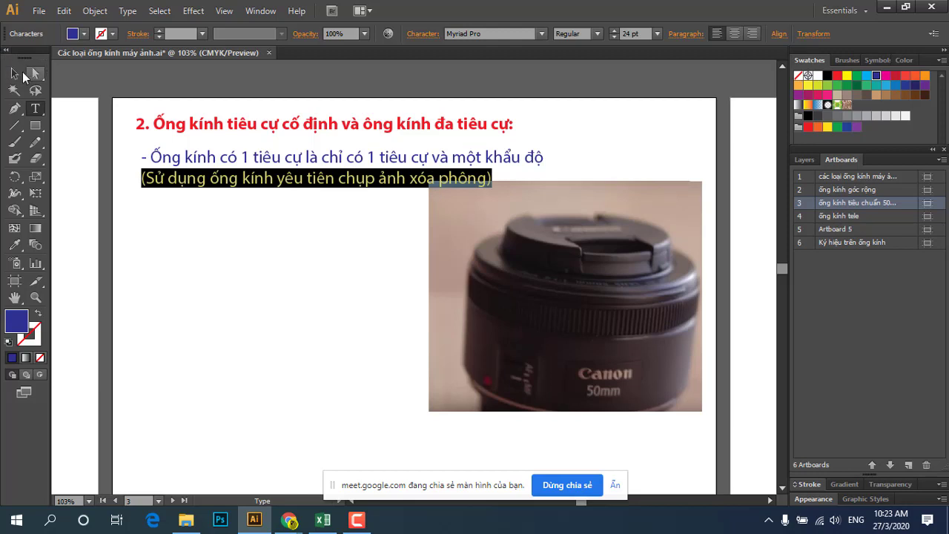
pyautogui.click(14, 73)
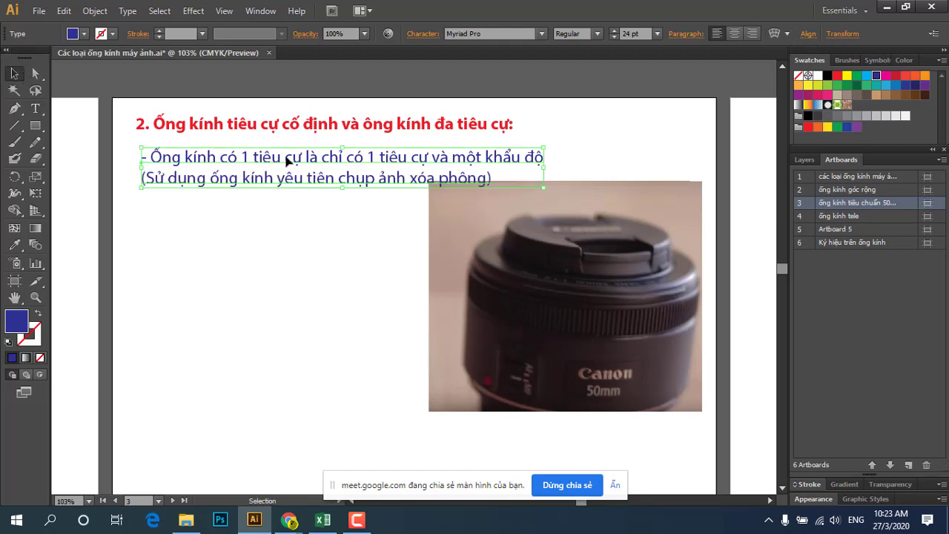
# Move the blue two-line note about 0.48 cm up, directly under the red heading.
pyautogui.moveTo(287, 162); pyautogui.dragTo(286, 152)
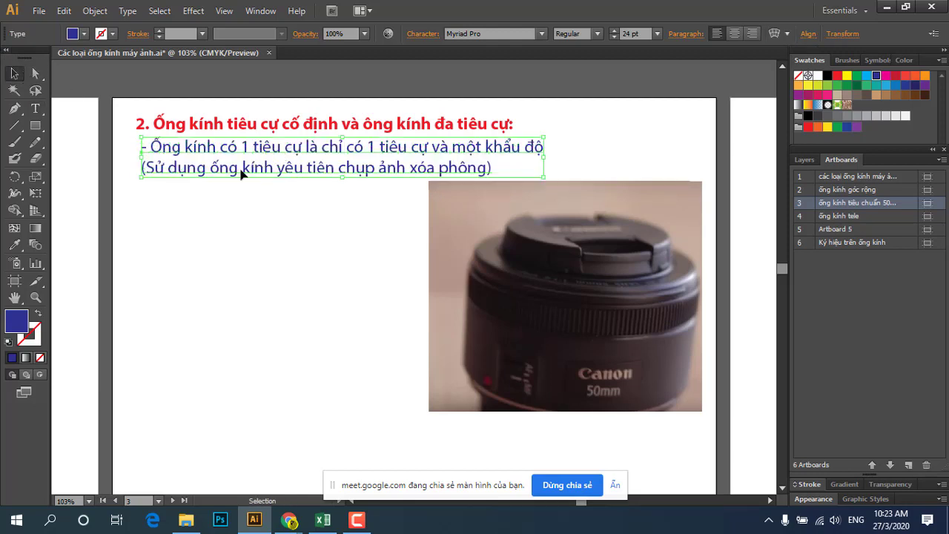
pyautogui.click(154, 178)
pyautogui.click(34, 108)
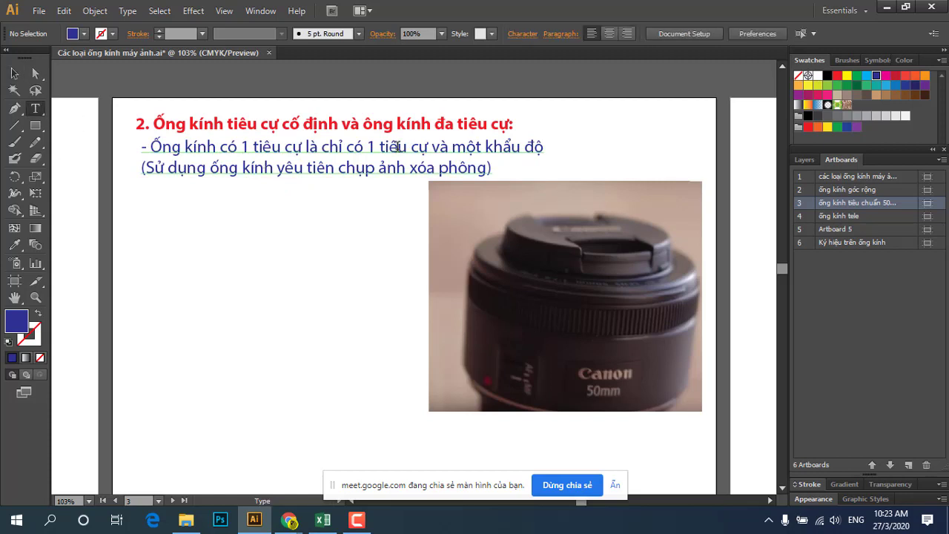
pyautogui.moveTo(411, 167); pyautogui.dragTo(481, 168)
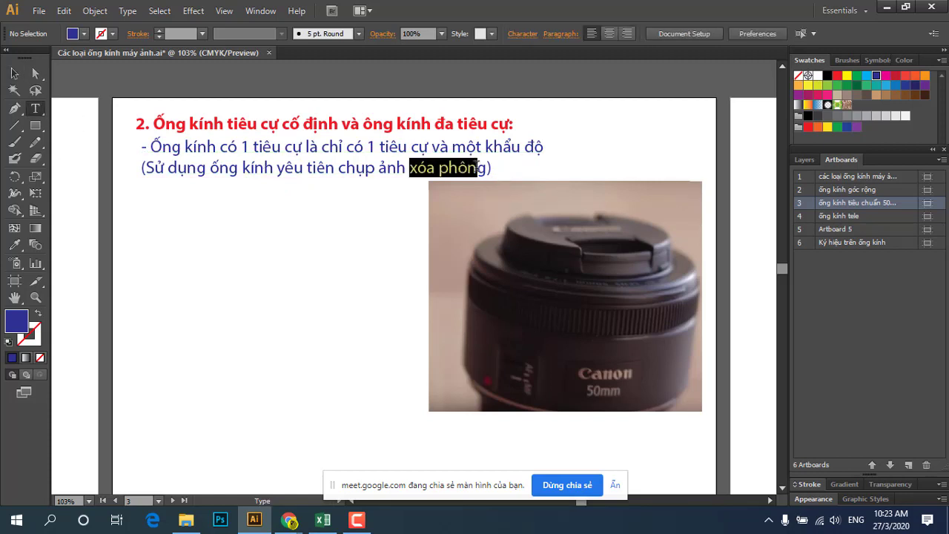
pyautogui.click(490, 168)
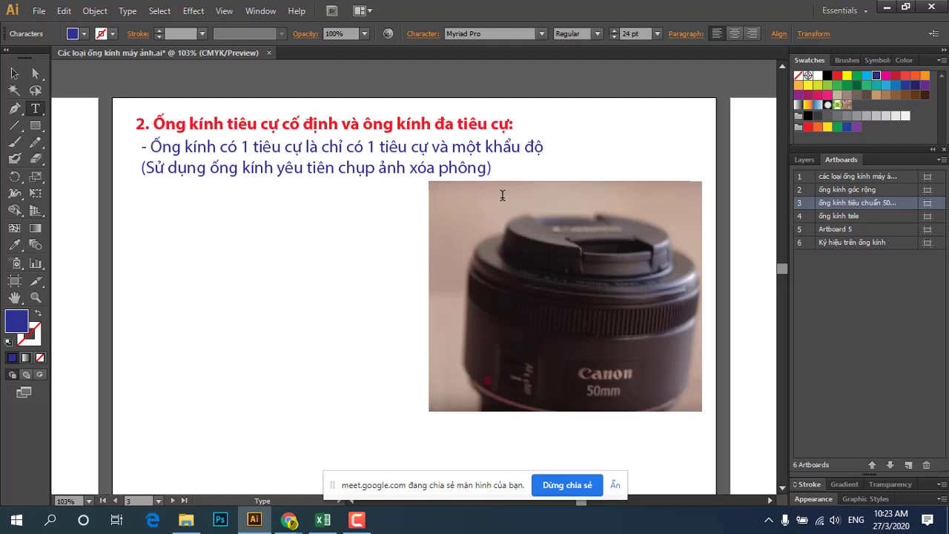
# Add the remark '*Muốn zoom thì chúng ta phải di chuyển đến chủ thể).' across two lines.
pyautogui.write('M')
pyautogui.press('BackSpace')
pyautogui.write('*Muo')
pyautogui.write('ôn')
pyautogui.write(' zo')
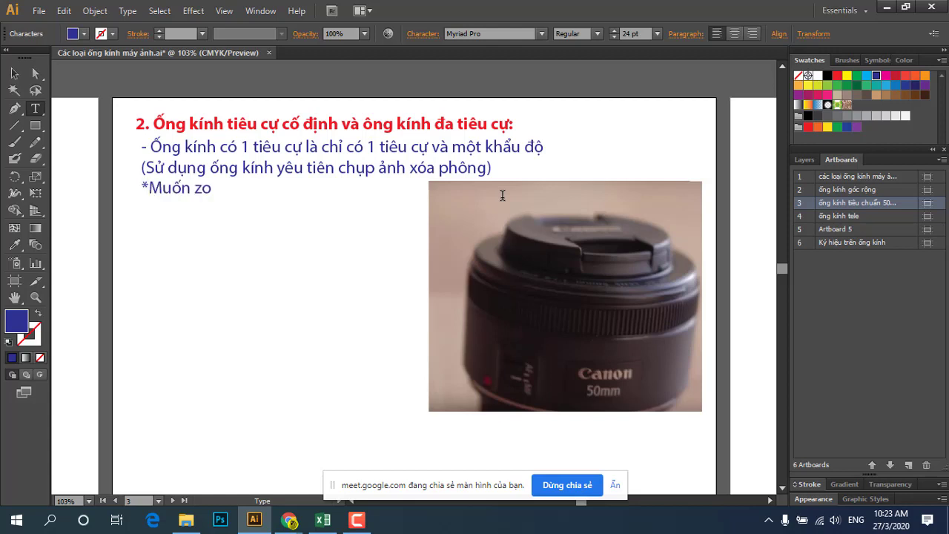
pyautogui.write('om')
pyautogui.write(' thi')
pyautogui.write('chu')
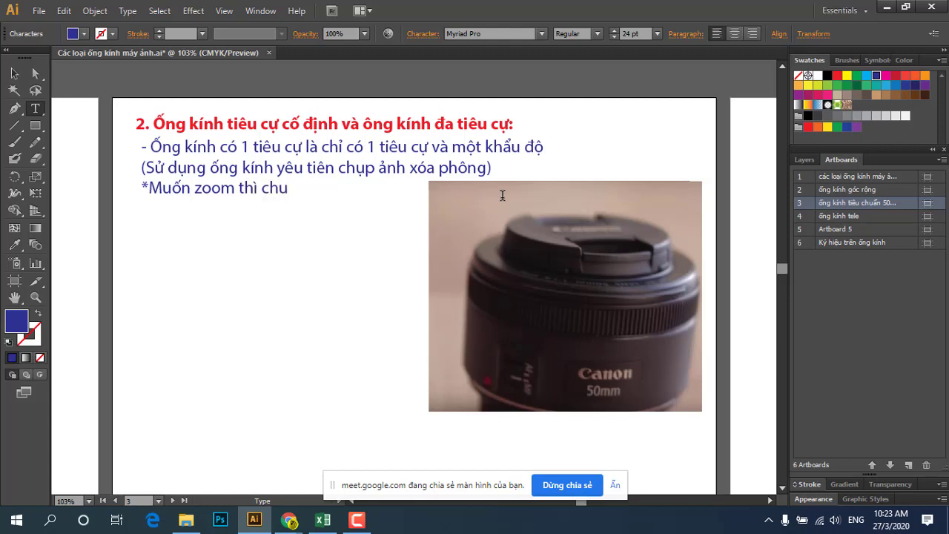
pyautogui.press('BackSpace')
pyautogui.write('úng ta phai')
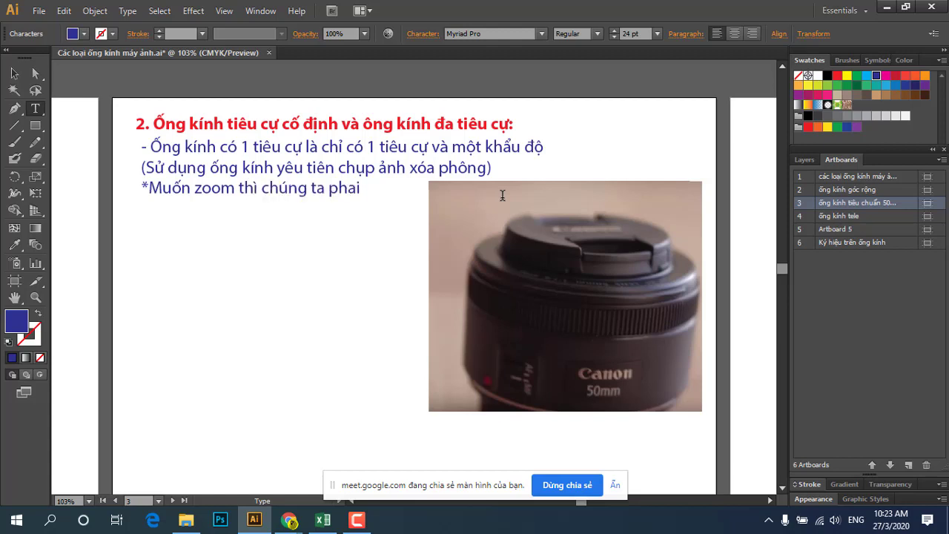
pyautogui.write(' di')
pyautogui.write(' chuyen')
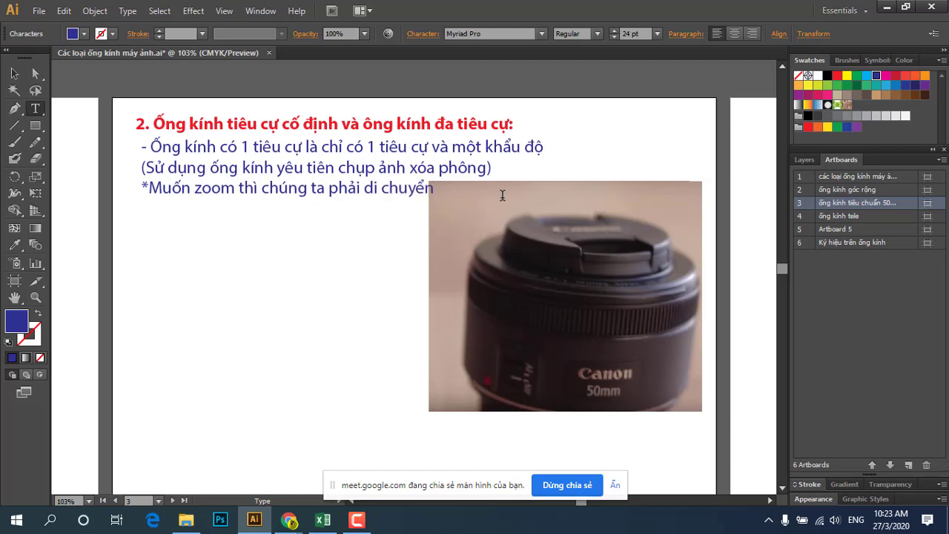
pyautogui.press('Return')
pyautogui.write('de')
pyautogui.write('n')
pyautogui.write('chu')
pyautogui.write(' thê')
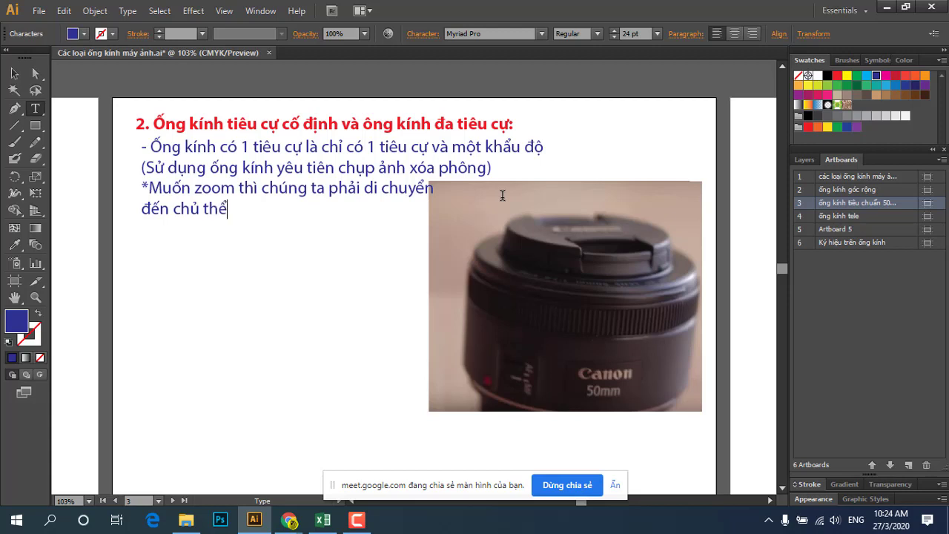
pyautogui.write(')')
# Complete the sub-heading '- Ống kính đa tiêu cựu:'.
pyautogui.write('Ông')
pyautogui.write(' ku')
pyautogui.press('BackSpace')
pyautogui.write('ính đa')
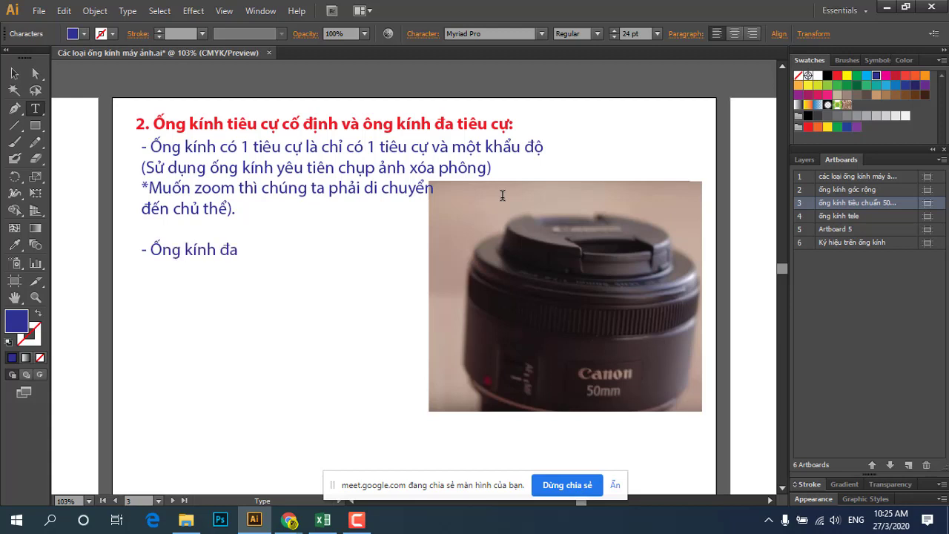
pyautogui.write(' tieeu')
pyautogui.write(' cuwu')
pyautogui.write(':')
# Type the description '+ Là ống kính có thể thay đổi được tiêu cự' on the next line.
pyautogui.write('Là ')
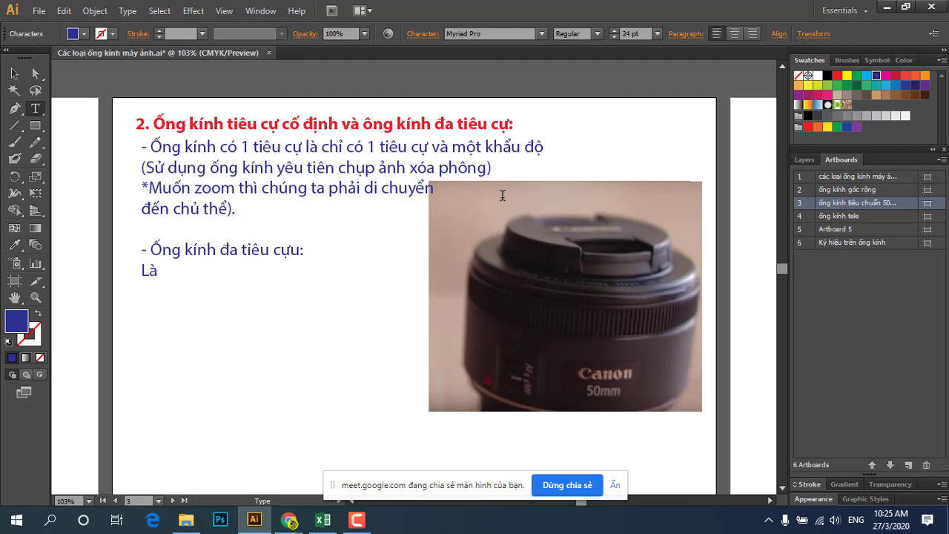
pyautogui.write('ôn')
pyautogui.write('g')
pyautogui.press('BackSpace')
pyautogui.press('BackSpace')
pyautogui.press('BackSpace')
pyautogui.press('BackSpace')
pyautogui.press('BackSpace')
pyautogui.write('+ ')
pyautogui.write('La ông')
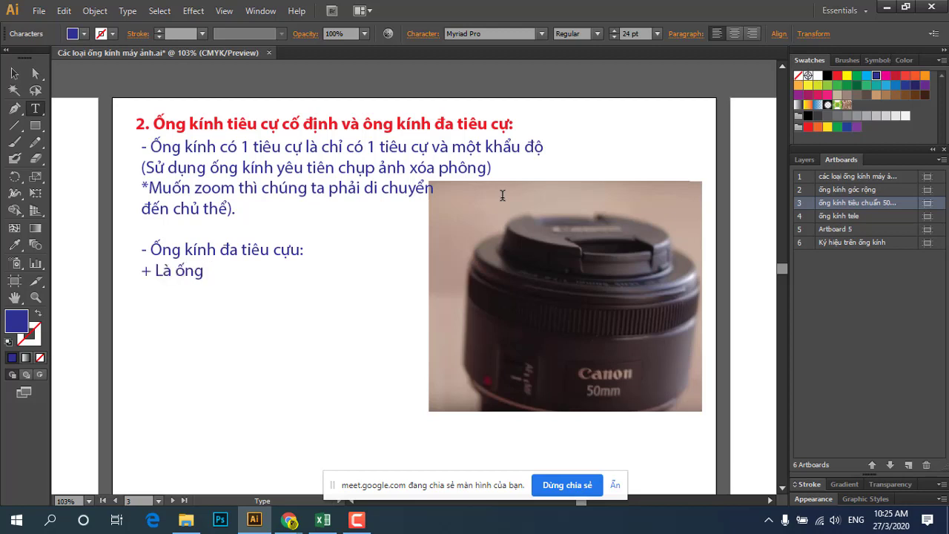
pyautogui.write(' kinh')
pyautogui.write(' c')
pyautogui.write('ó th')
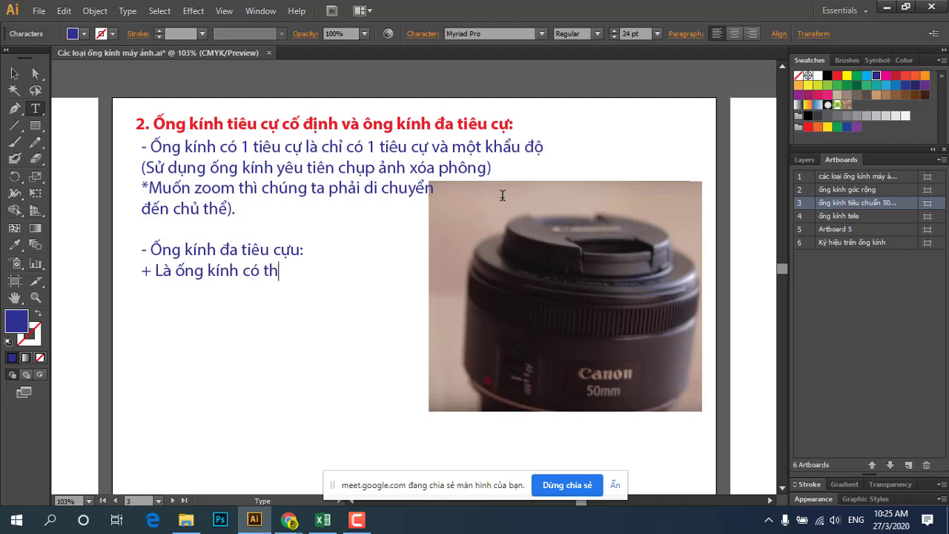
pyautogui.write('e')
pyautogui.write('ể thâ')
pyautogui.write('y')
pyautogui.press('BackSpace')
pyautogui.press('BackSpace')
pyautogui.write('ay')
pyautogui.write(' đoôi')
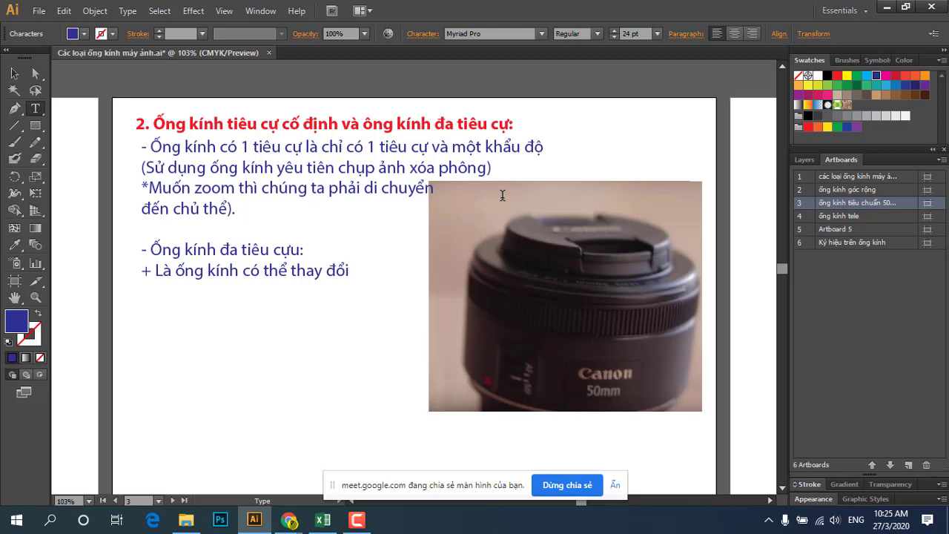
pyautogui.write('d')
pyautogui.write('duowcj')
pyautogui.write(' tieeu c')
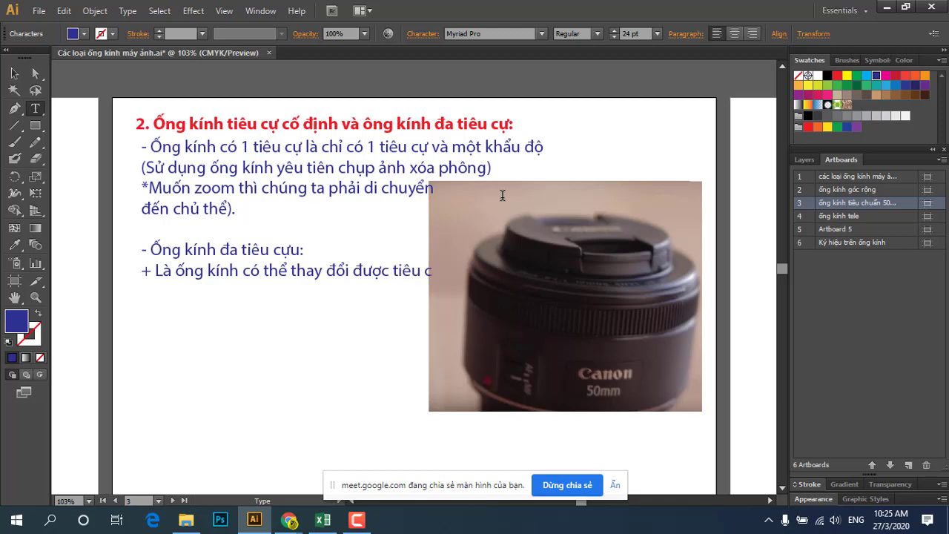
pyautogui.write('u')
# Colour the '- Ống kính đa tiêu cựu:' sub-heading red and nudge the text block slightly left.
pyautogui.moveTo(304, 245); pyautogui.dragTo(141, 245)
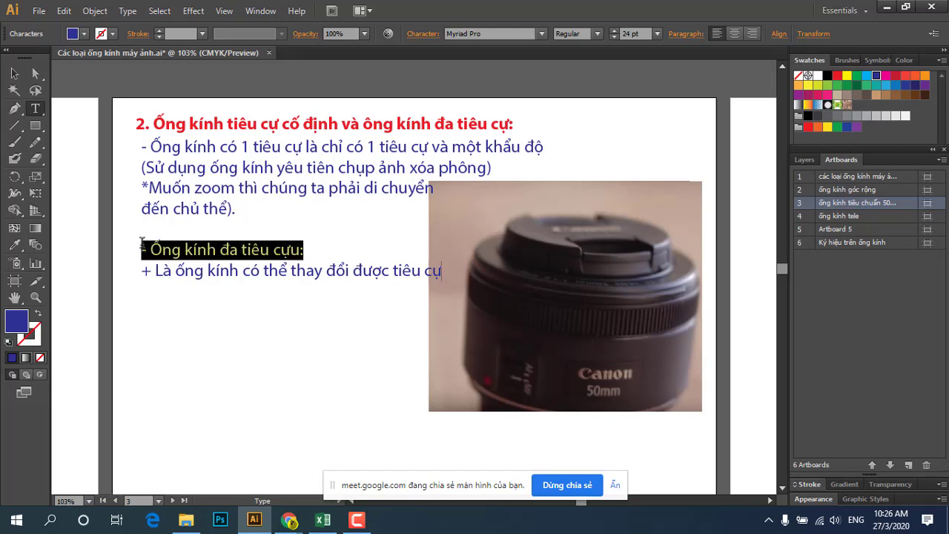
pyautogui.click(837, 75)
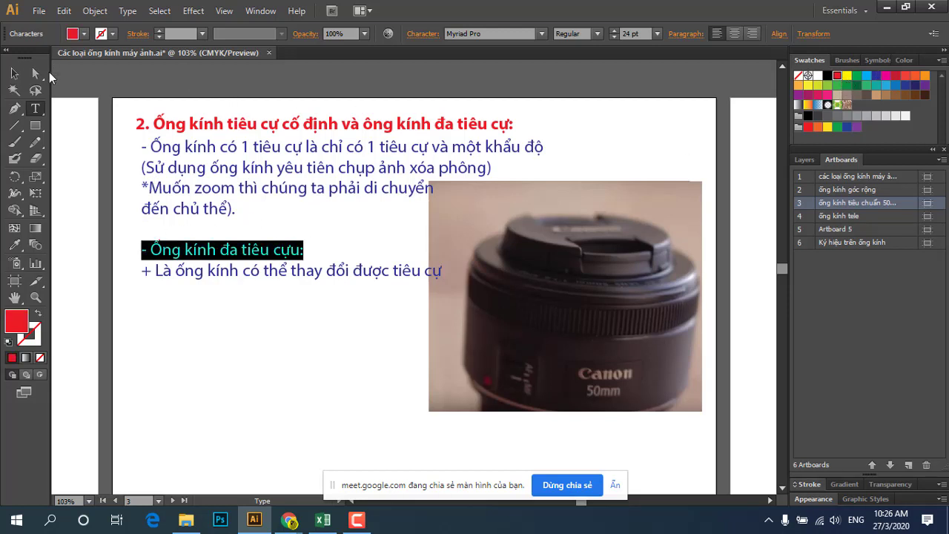
pyautogui.click(14, 73)
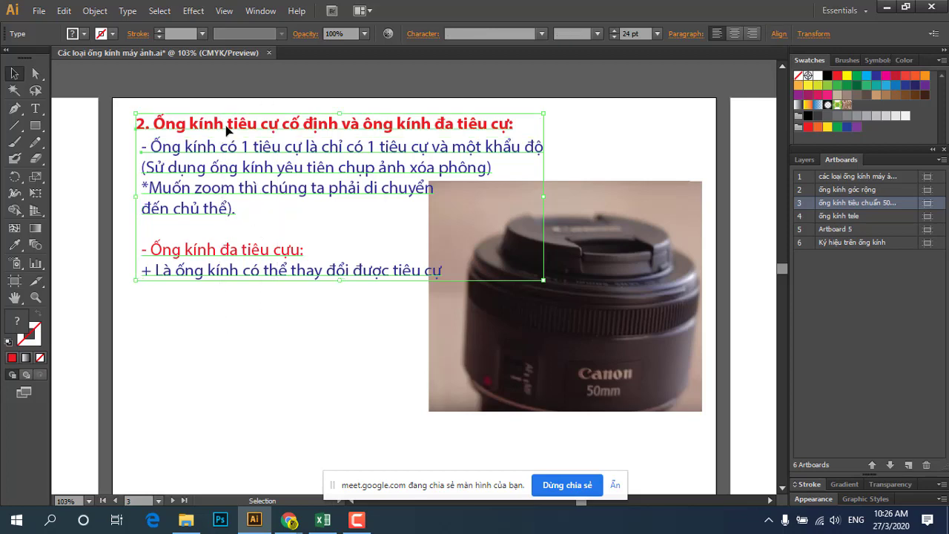
pyautogui.moveTo(227, 129); pyautogui.dragTo(222, 130)
pyautogui.click(296, 278)
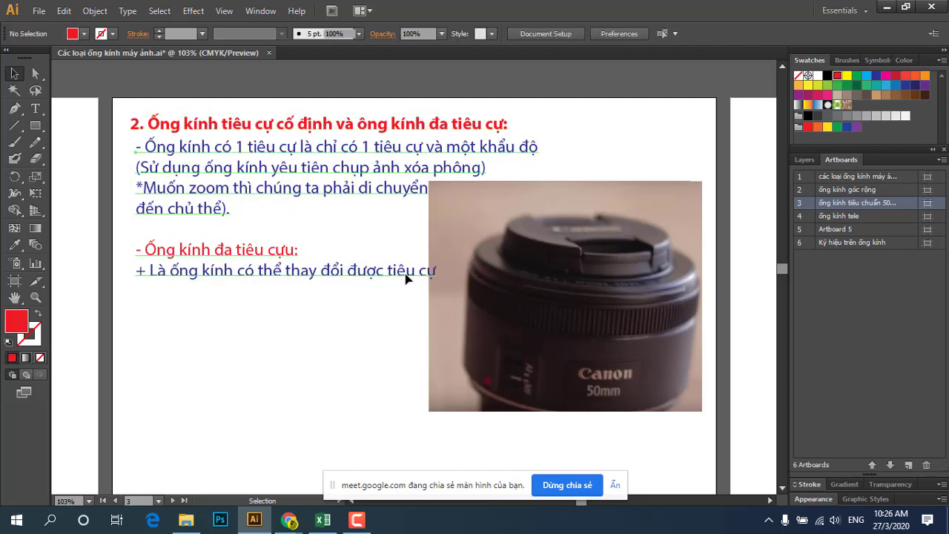
# Select and deselect various note lines with the Type tool, leaving the cursor at the text end.
pyautogui.click(179, 209)
pyautogui.click(35, 108)
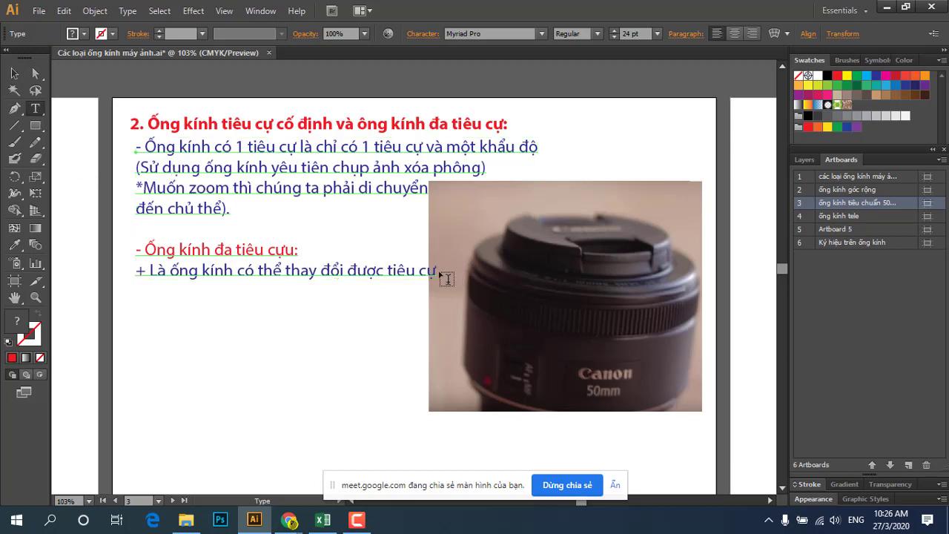
pyautogui.click(435, 270)
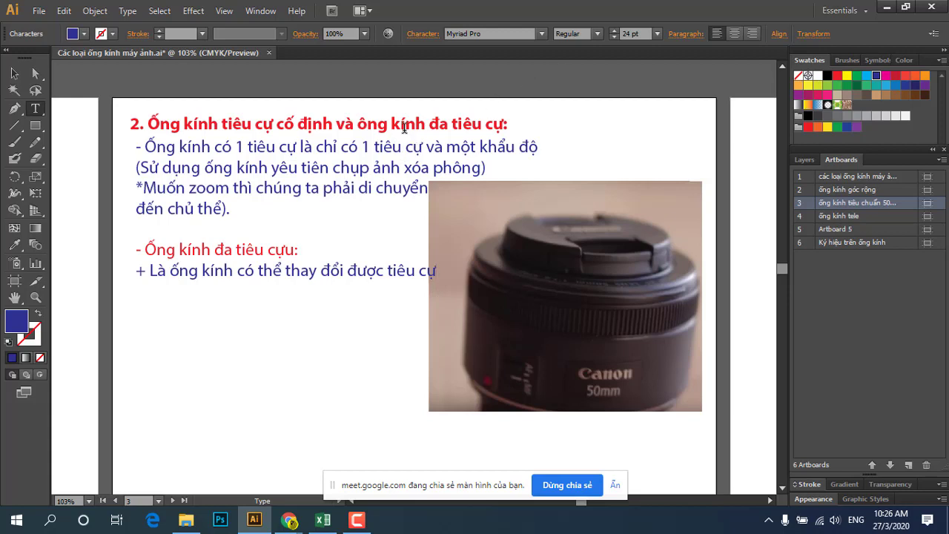
pyautogui.moveTo(368, 148); pyautogui.dragTo(235, 146)
pyautogui.click(290, 189)
pyautogui.moveTo(232, 210)
pyautogui.mouseDown()
pyautogui.moveTo(148, 166)
pyautogui.moveTo(142, 152)
pyautogui.mouseUp()
pyautogui.click(284, 273)
pyautogui.moveTo(153, 272)
pyautogui.mouseDown()
pyautogui.moveTo(381, 287)
pyautogui.moveTo(434, 274)
pyautogui.mouseUp()
pyautogui.moveTo(338, 201); pyautogui.dragTo(261, 144)
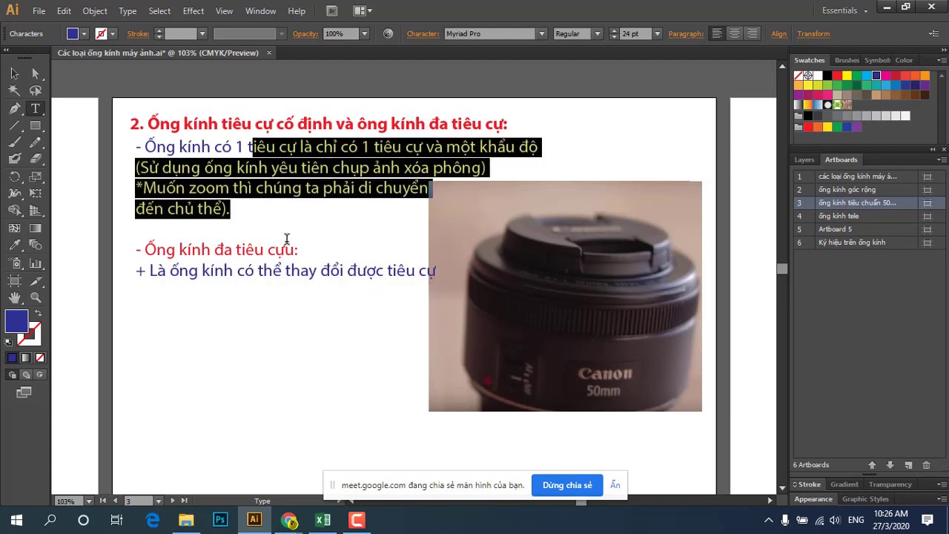
pyautogui.click(293, 279)
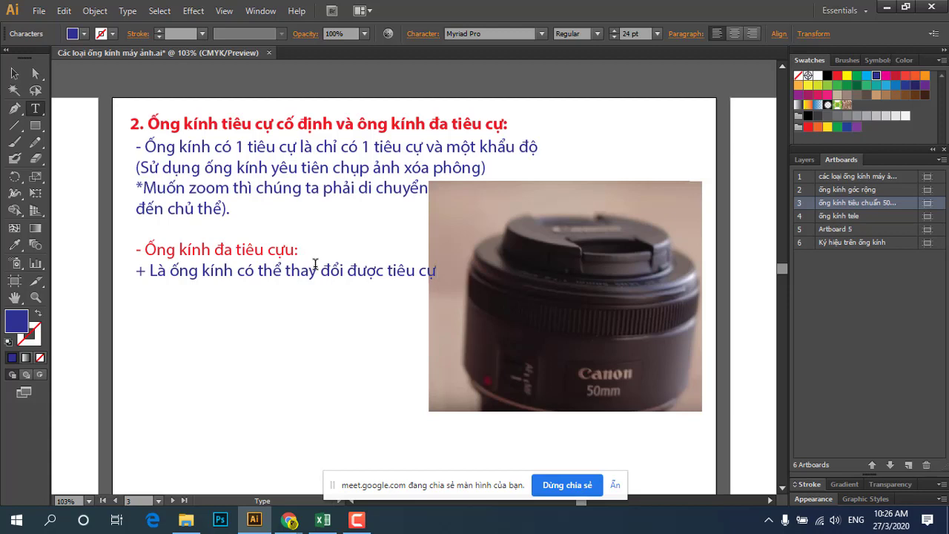
# Type the blue note '*Ngoài ra còn một số ống kính ít thông dụng hơn:'.
pyautogui.write('*')
pyautogui.write('N')
pyautogui.write('goài rai')
pyautogui.write('ra')
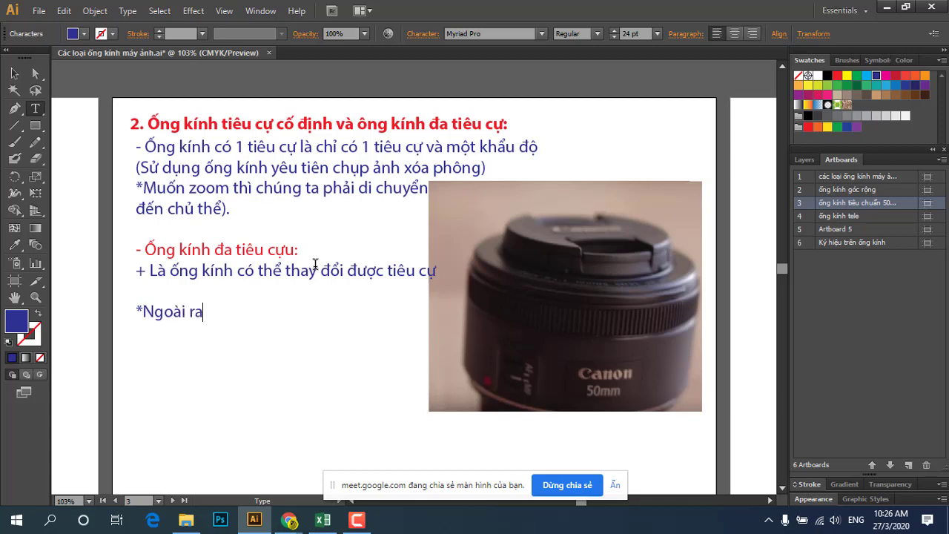
pyautogui.write(' con')
pyautogui.write(' môt')
pyautogui.write(' sos oon')
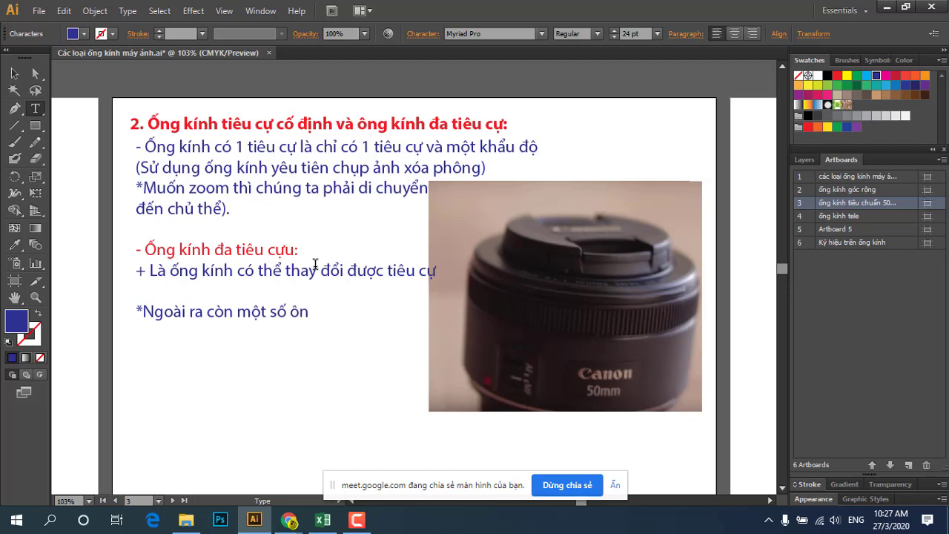
pyautogui.write('gs kinhs')
pyautogui.write(' ist')
pyautogui.write(' thoong')
pyautogui.write(' du')
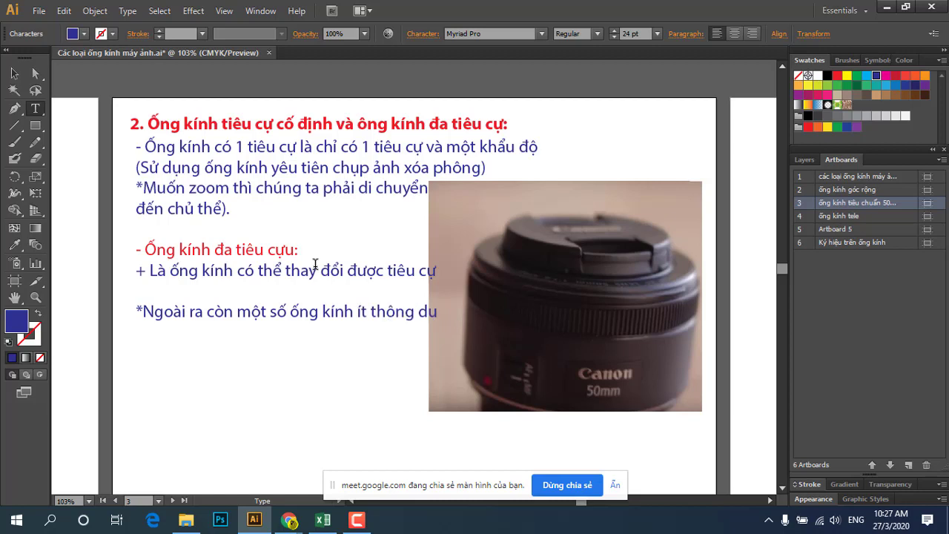
pyautogui.write('ngj')
pyautogui.write(' ho')
pyautogui.write('ng hơn')
pyautogui.write(':')
# Type the example 'VD: Ống kính Macro: thường dùng cho việc chụp hình sản phẩm đồ ăn, côn trùng'.
pyautogui.write('V')
pyautogui.write('D')
pyautogui.write(' Ô')
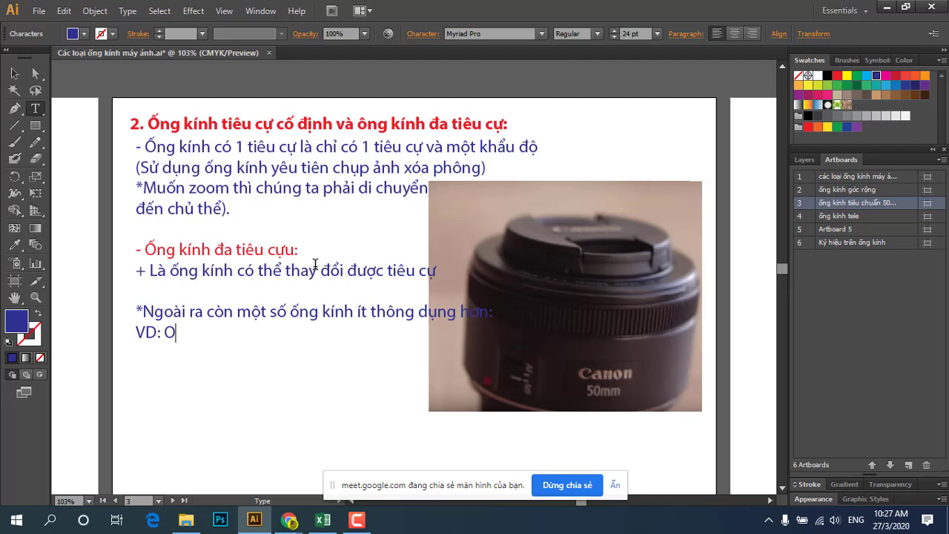
pyautogui.write('ng')
pyautogui.write(' kinh')
pyautogui.write(' Macr')
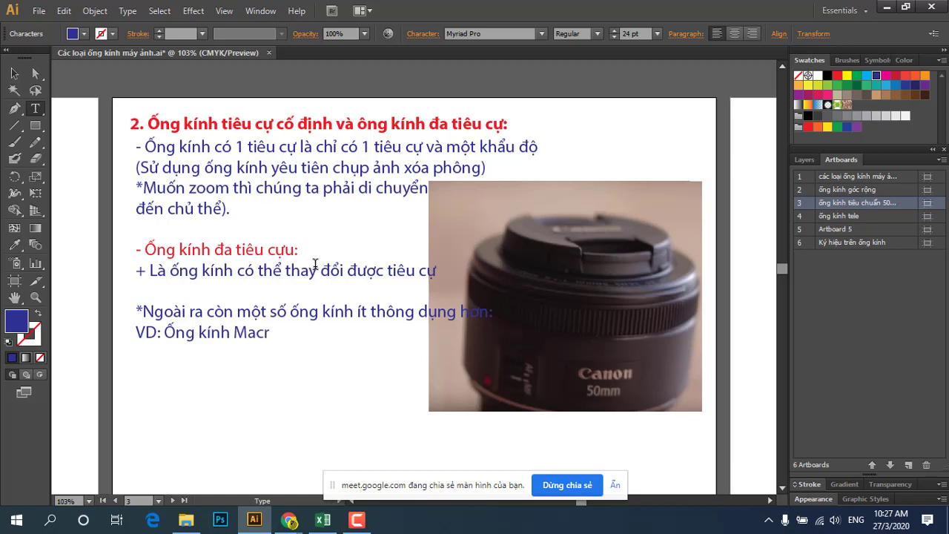
pyautogui.write('o')
pyautogui.write(':')
pyautogui.write(' thư')
pyautogui.write('ơ')
pyautogui.write('ng')
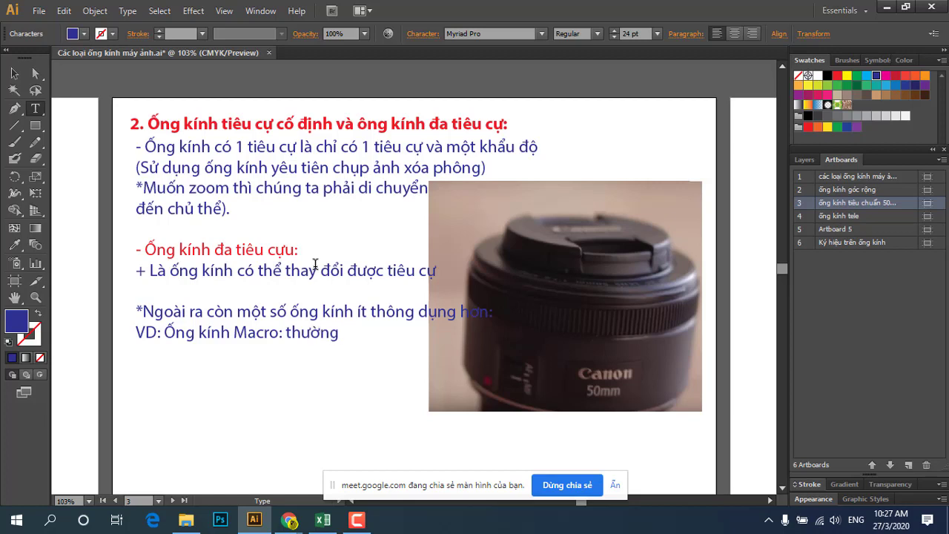
pyautogui.write(' dùng ch')
pyautogui.write('o việc')
pyautogui.write('ch')
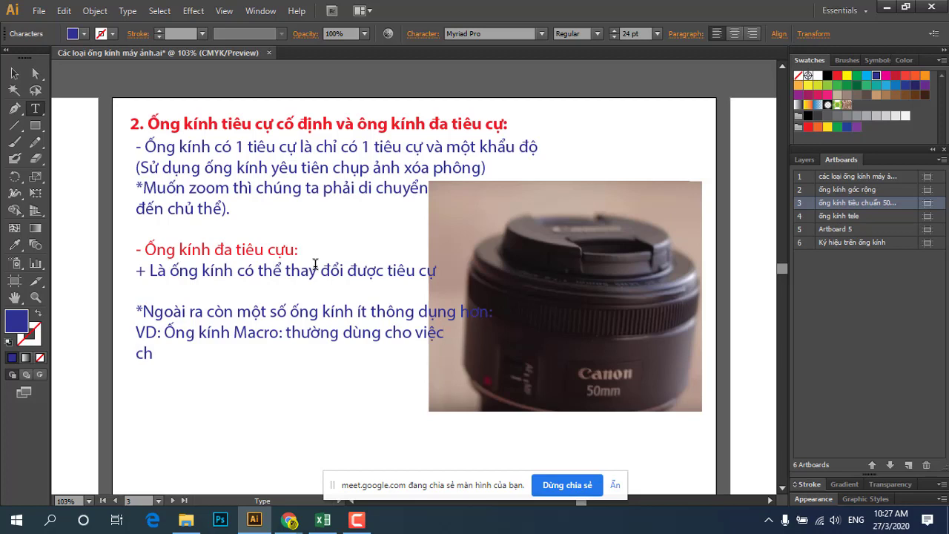
pyautogui.write('up')
pyautogui.write(' hi')
pyautogui.write('nh')
pyautogui.write(' san')
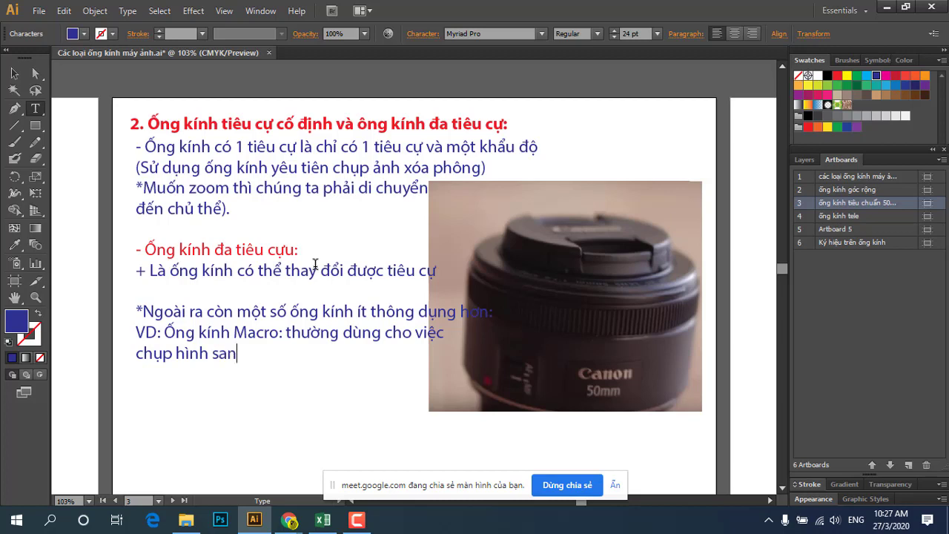
pyautogui.write(' p')
pyautogui.write('am')
pyautogui.write('đ')
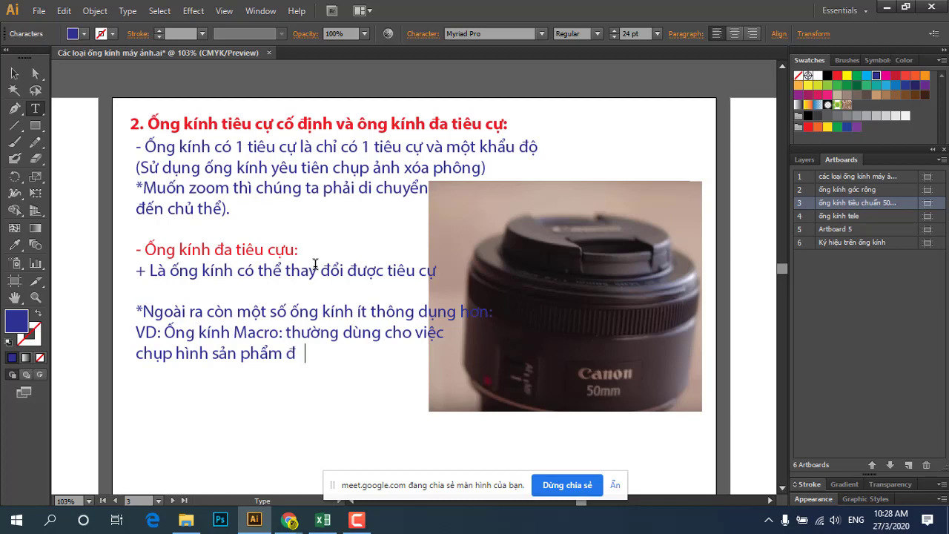
pyautogui.write('ô')
pyautogui.write(' a')
pyautogui.write('wn')
pyautogui.write(',')
pyautogui.write(' co')
pyautogui.write('n')
pyautogui.write(' tr')
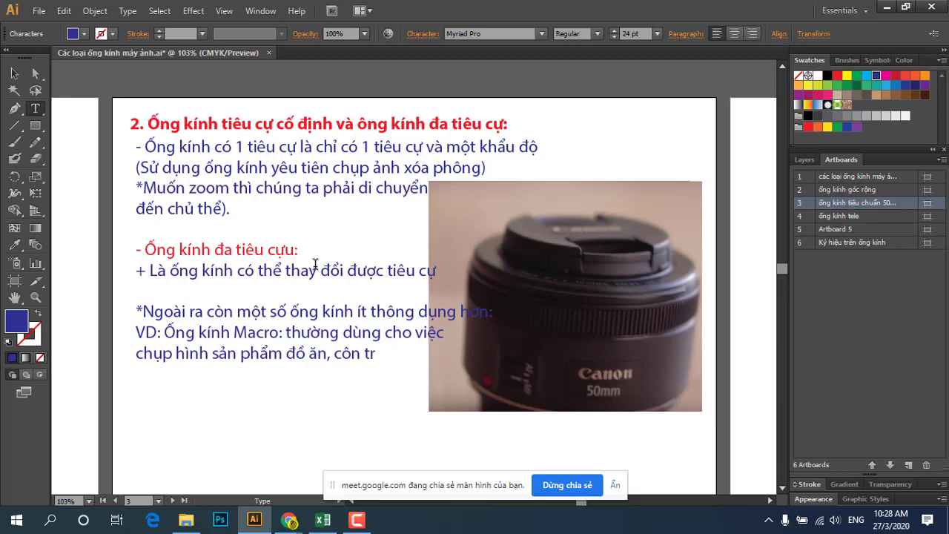
pyautogui.write('ung')
# Shift the blue notes block about 0.27 cm left to align with the red heading.
pyautogui.click(14, 73)
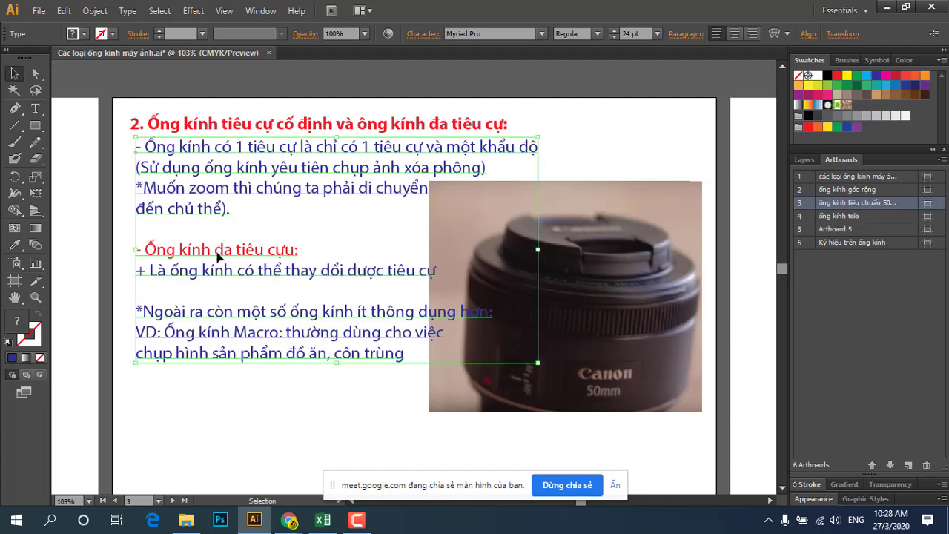
pyautogui.moveTo(221, 255); pyautogui.dragTo(219, 255)
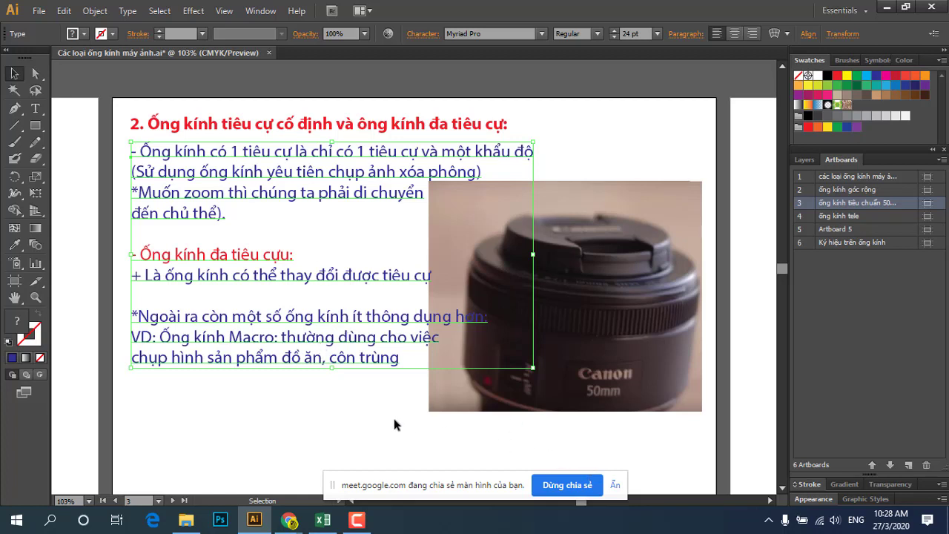
pyautogui.scroll(-1, 368, 358)
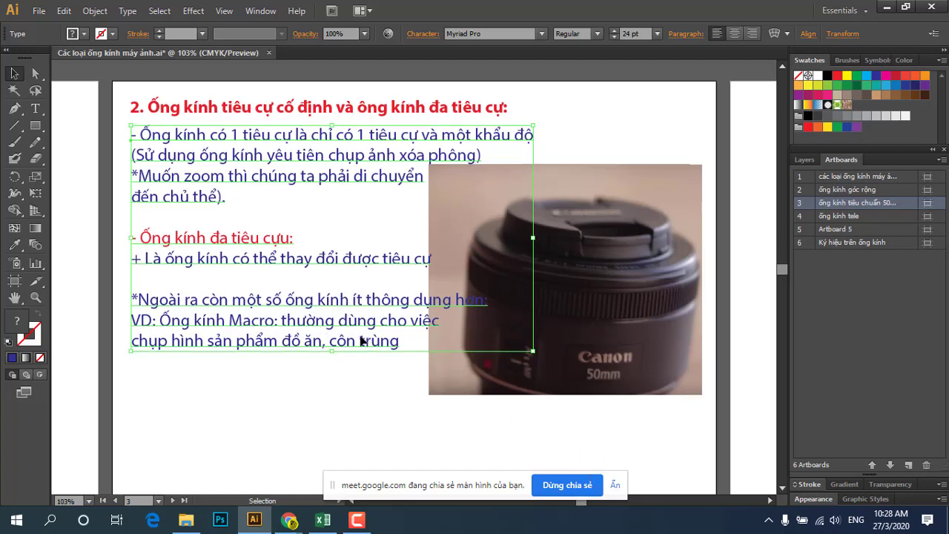
pyautogui.click(35, 108)
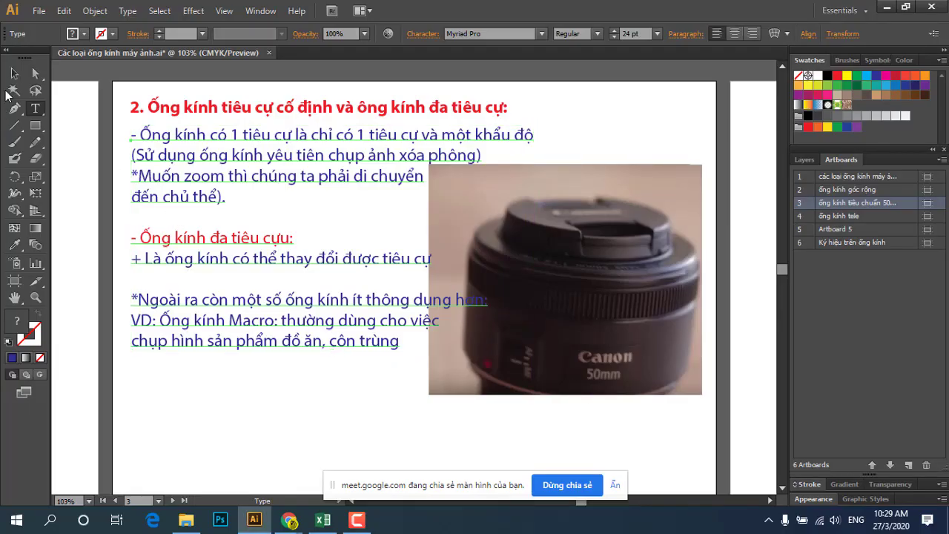
# Leave text editing, deselect everything, then re-enter the text and try selecting 'được tiêu cự'.
pyautogui.click(14, 73)
pyautogui.scroll(-1, 203, 341)
pyautogui.click(203, 343)
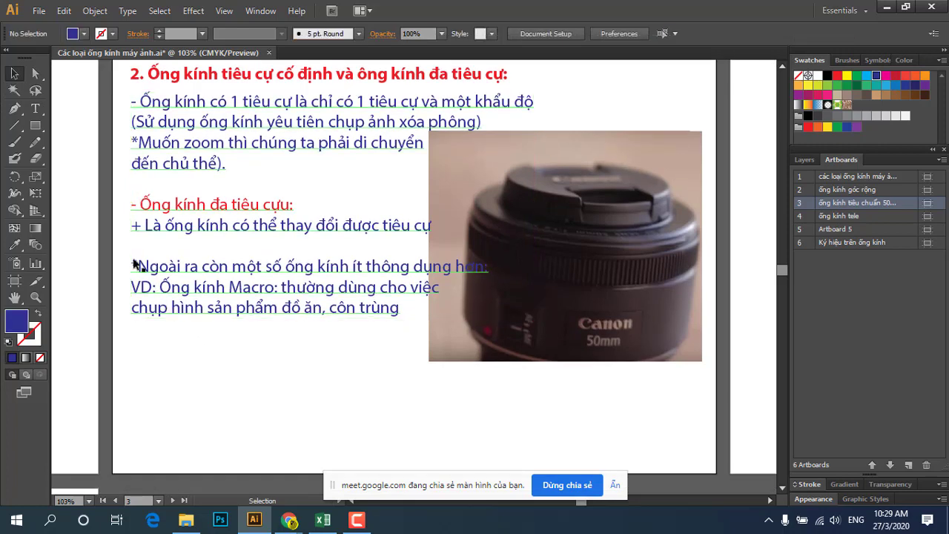
pyautogui.click(35, 109)
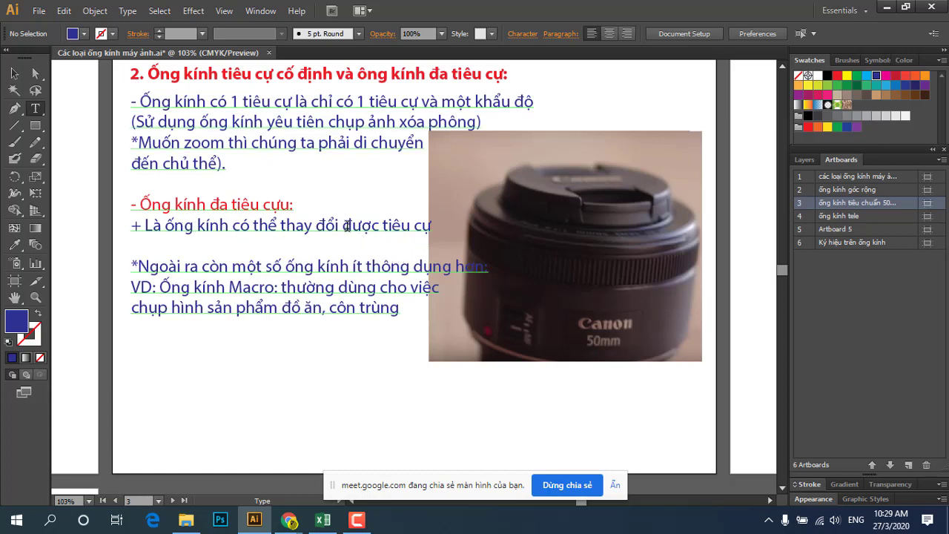
pyautogui.moveTo(346, 226); pyautogui.dragTo(432, 226)
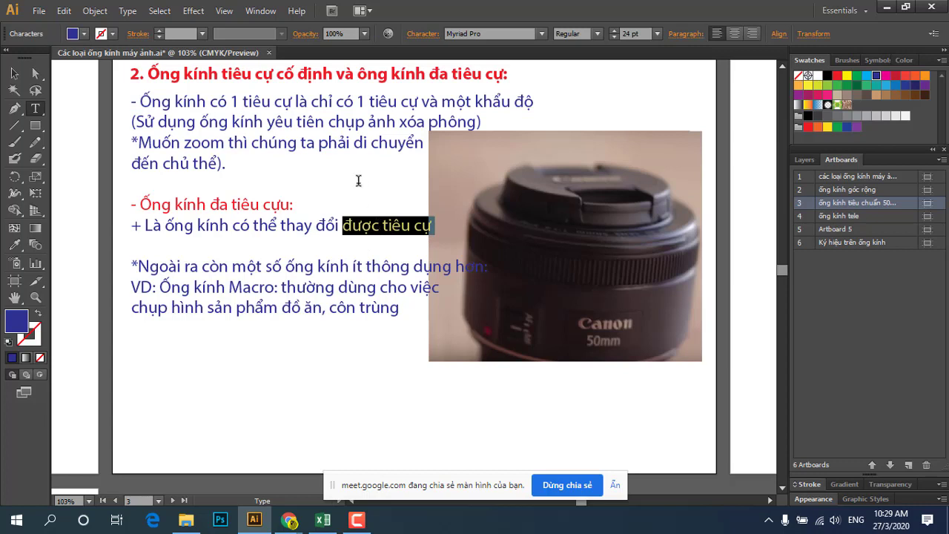
pyautogui.click(345, 221)
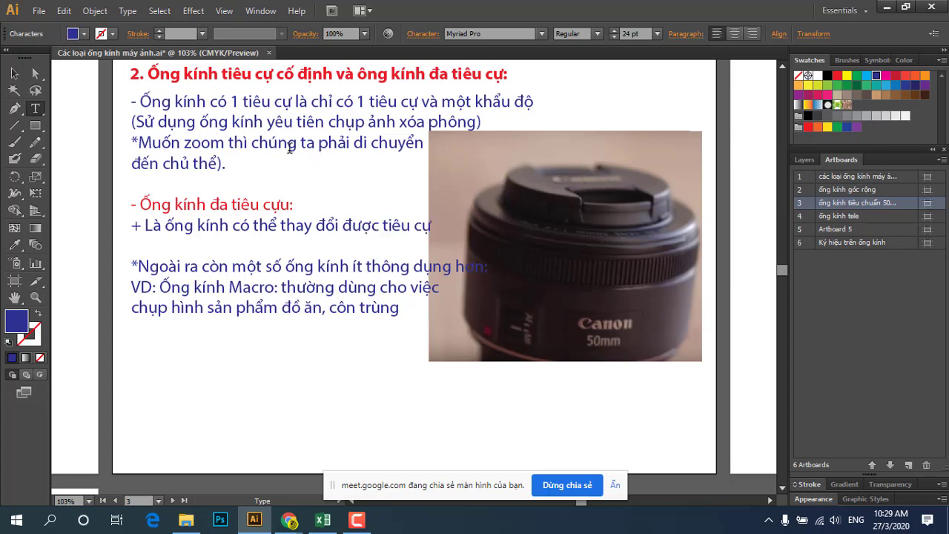
# Test-select text runs: the Muốn zoom line, the title phrase, and the + Là line.
pyautogui.moveTo(259, 142); pyautogui.dragTo(324, 144)
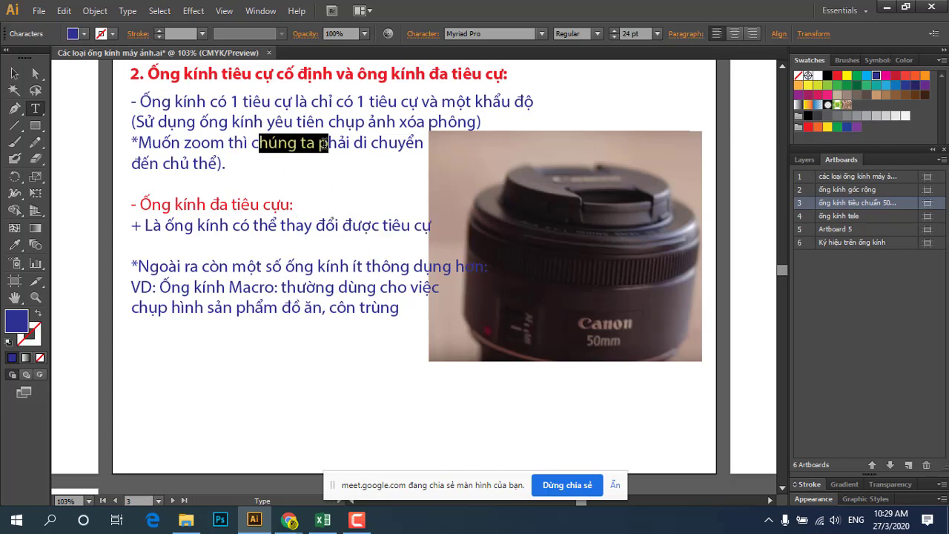
pyautogui.moveTo(209, 101); pyautogui.dragTo(284, 122)
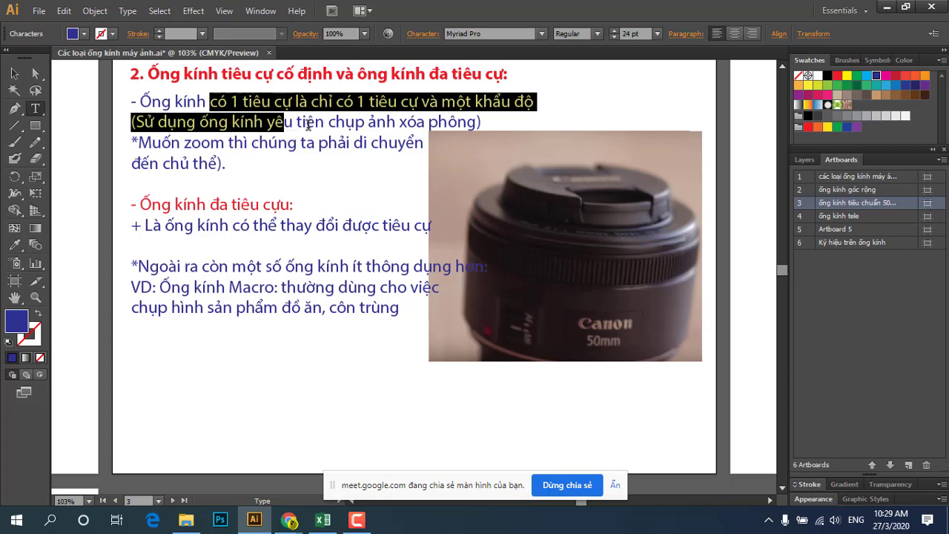
pyautogui.scroll(1, 272, 106)
pyautogui.moveTo(228, 91); pyautogui.dragTo(333, 97)
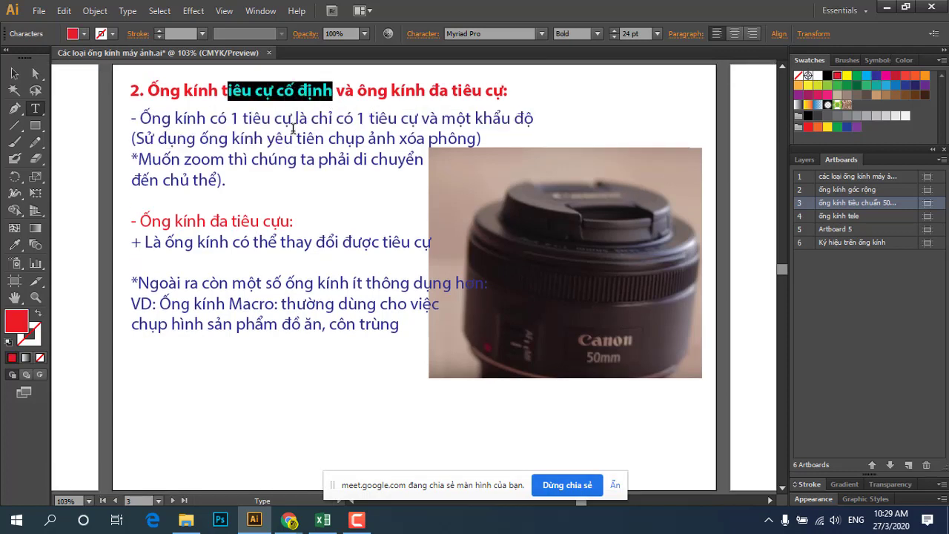
pyautogui.moveTo(231, 118); pyautogui.dragTo(321, 124)
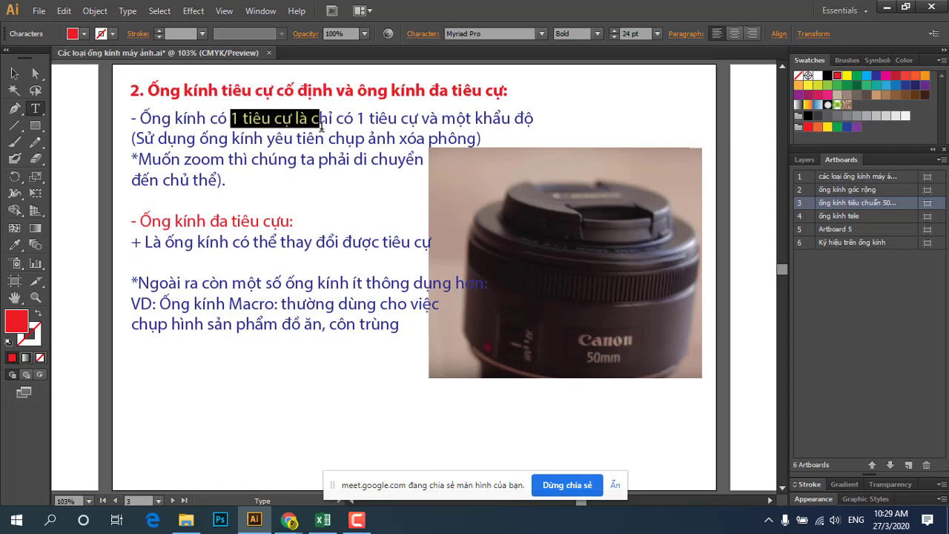
pyautogui.moveTo(334, 91); pyautogui.dragTo(146, 90)
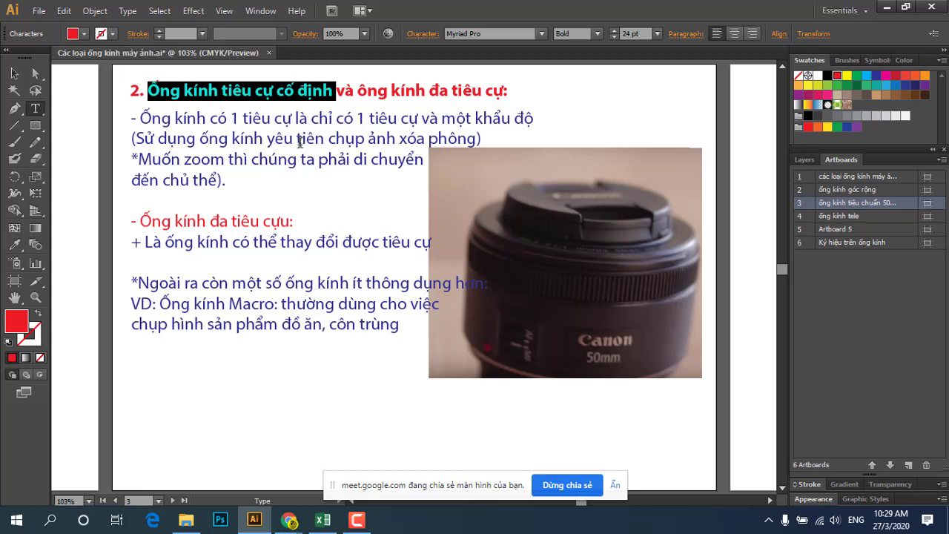
pyautogui.moveTo(164, 241); pyautogui.dragTo(378, 241)
pyautogui.click(315, 297)
pyautogui.scroll(-1, 251, 319)
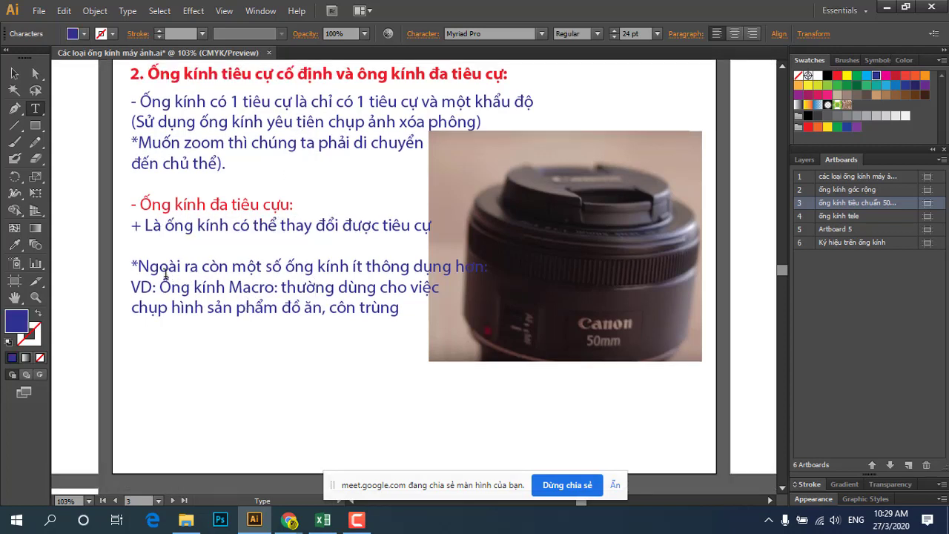
# Colour the 'Ngoài ra còn một số ống kính ít thông dụng hơn:' line and 'Macro' red.
pyautogui.moveTo(138, 266); pyautogui.dragTo(511, 256)
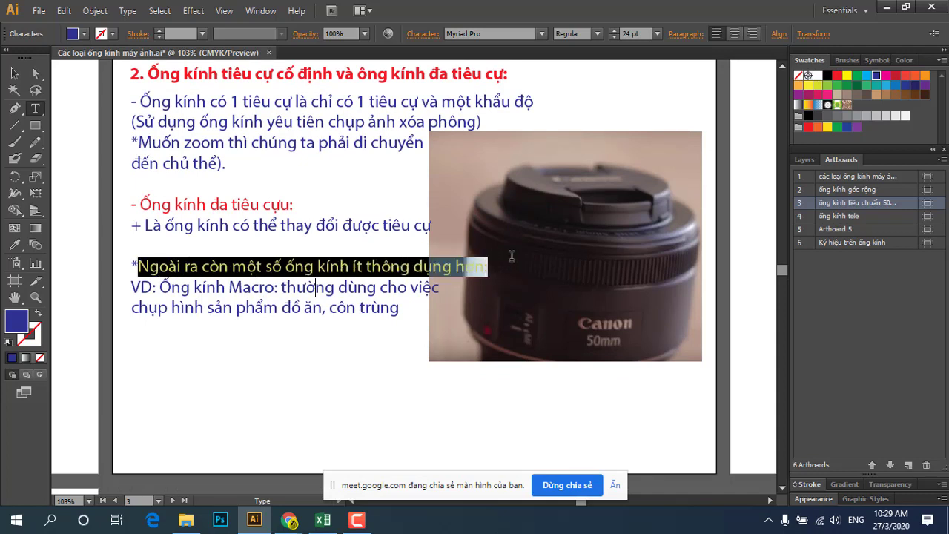
pyautogui.click(837, 77)
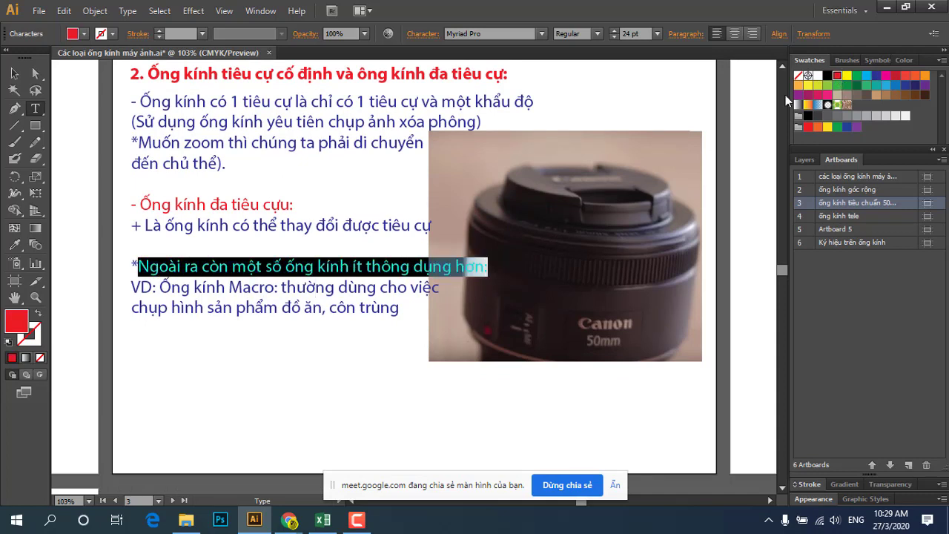
pyautogui.click(271, 293)
pyautogui.moveTo(229, 287); pyautogui.dragTo(275, 290)
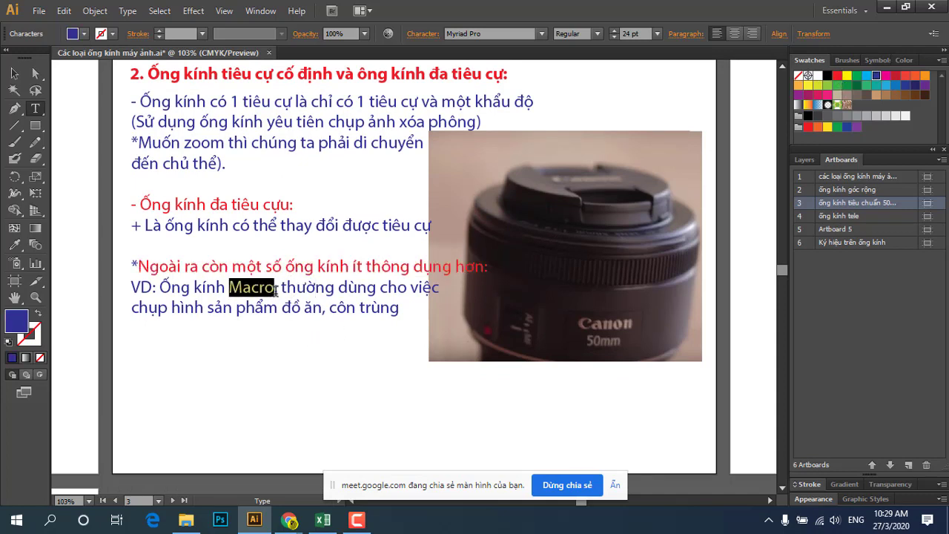
pyautogui.click(837, 76)
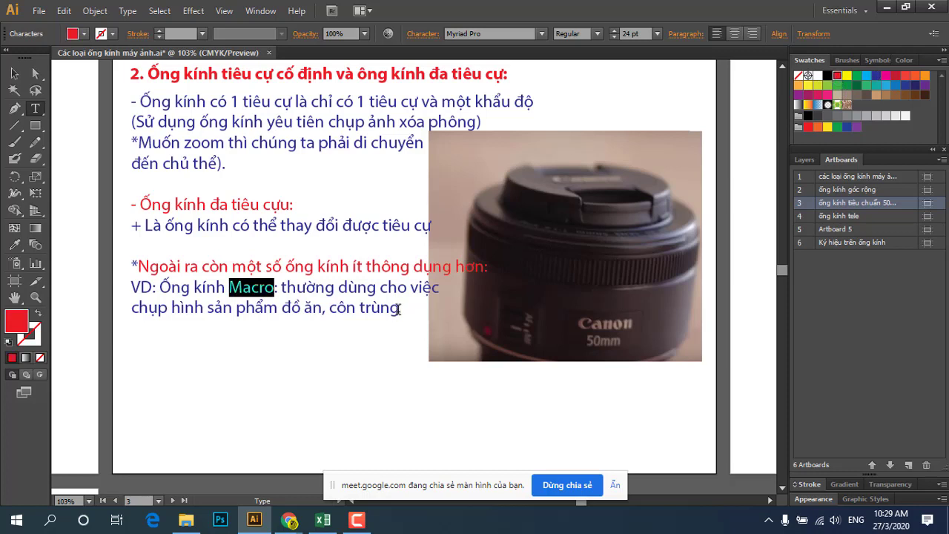
pyautogui.click(398, 308)
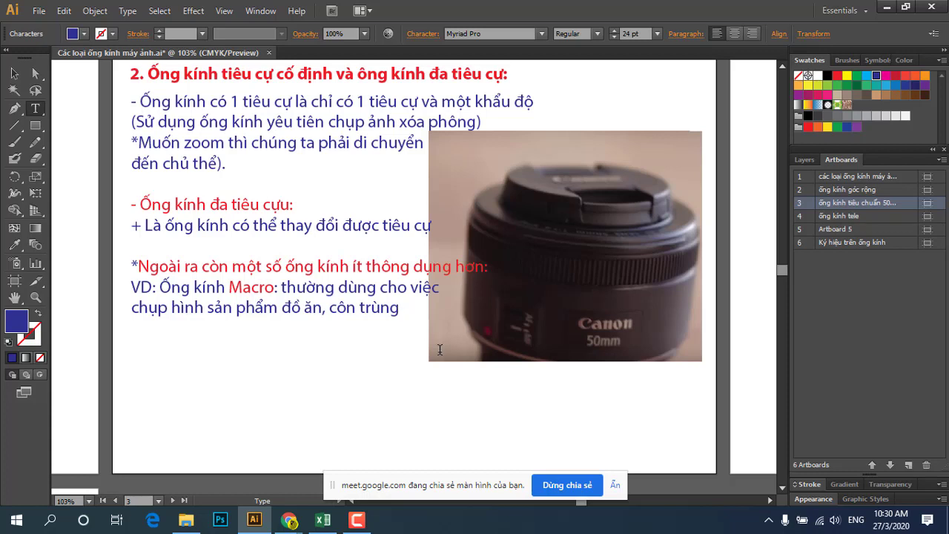
# End 'côn trùng' with a period and type '- Ống kính Tilt-Shift: thường dùng cho chụp các công'.
pyautogui.write('.')
pyautogui.write('-')
pyautogui.write('Ông kin')
pyautogui.write('h')
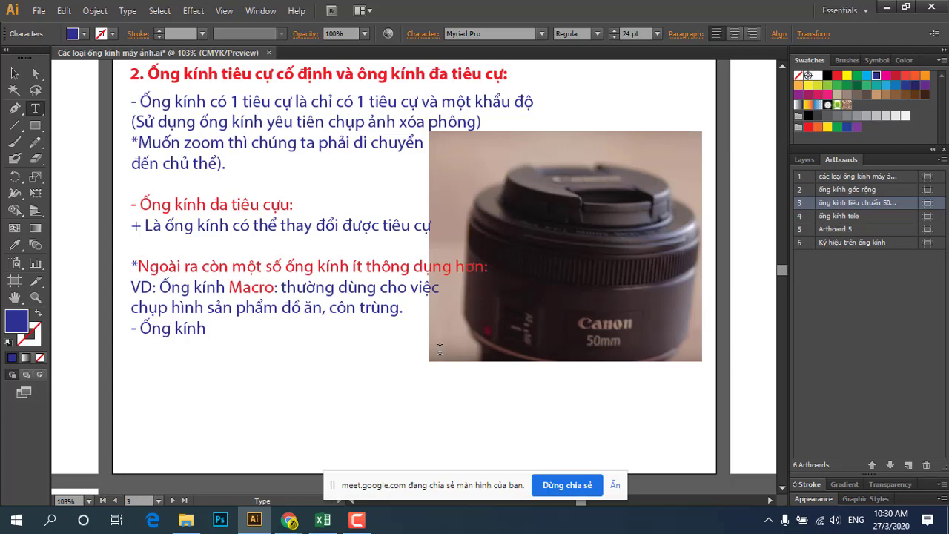
pyautogui.write('Ti')
pyautogui.write('lt-')
pyautogui.write('Shift')
pyautogui.write(' thương')
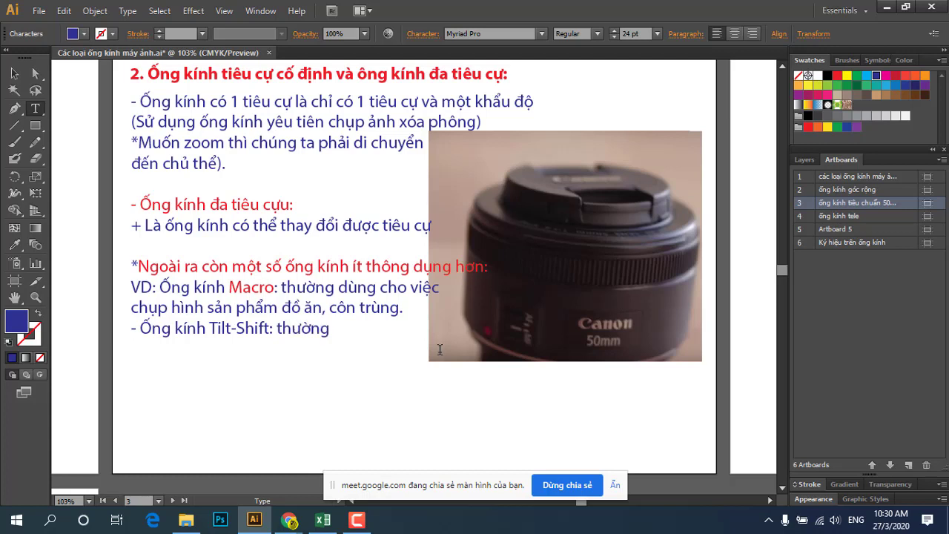
pyautogui.write(' dung')
pyautogui.write('cho')
pyautogui.write('chup')
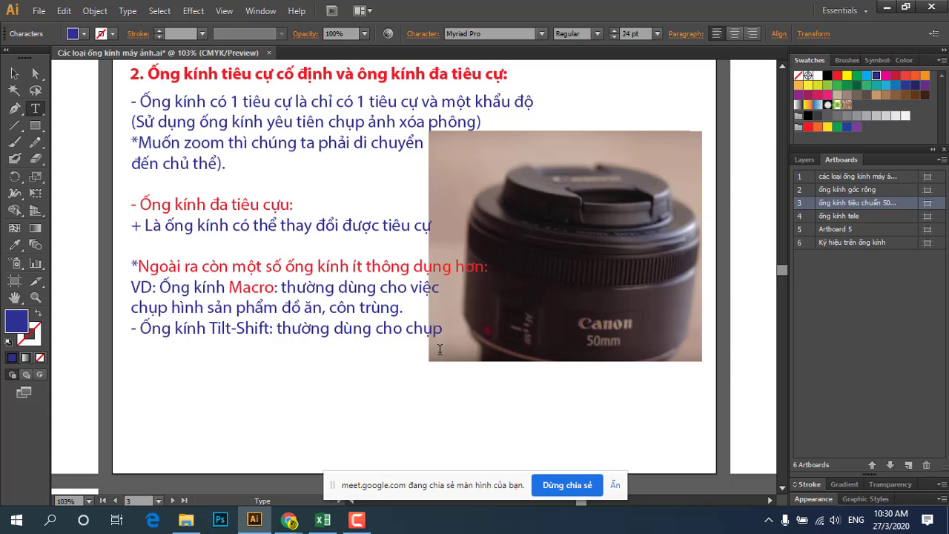
pyautogui.write('k')
pyautogui.write('nh')
pyautogui.press('BackSpace')
pyautogui.press('BackSpace')
pyautogui.press('BackSpace')
pyautogui.write('c')
pyautogui.write('acong')
# Move 'các công' to a new line and continue 'trình kiến trúc, cảnh quan mang'.
pyautogui.click(442, 329)
pyautogui.press('Return')
pyautogui.write('trình')
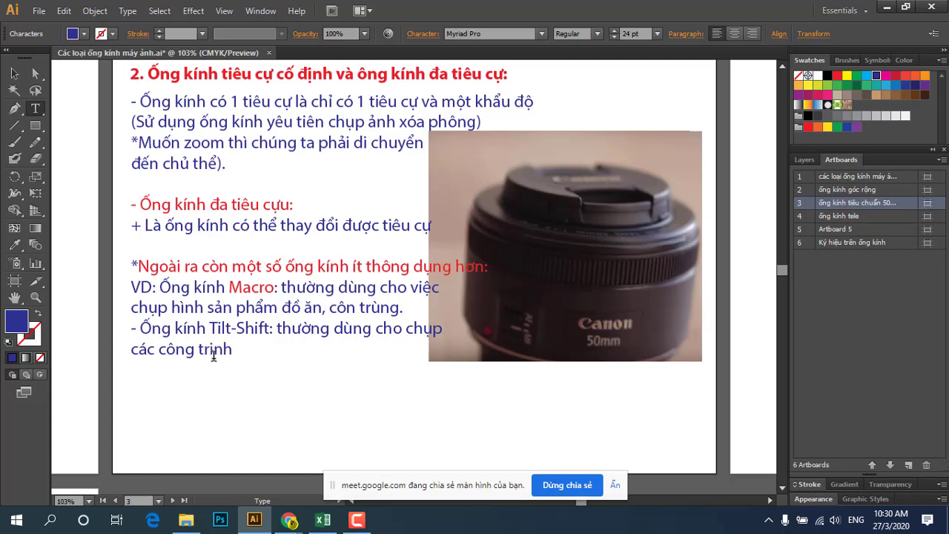
pyautogui.write(' kiến ')
pyautogui.write('truúc')
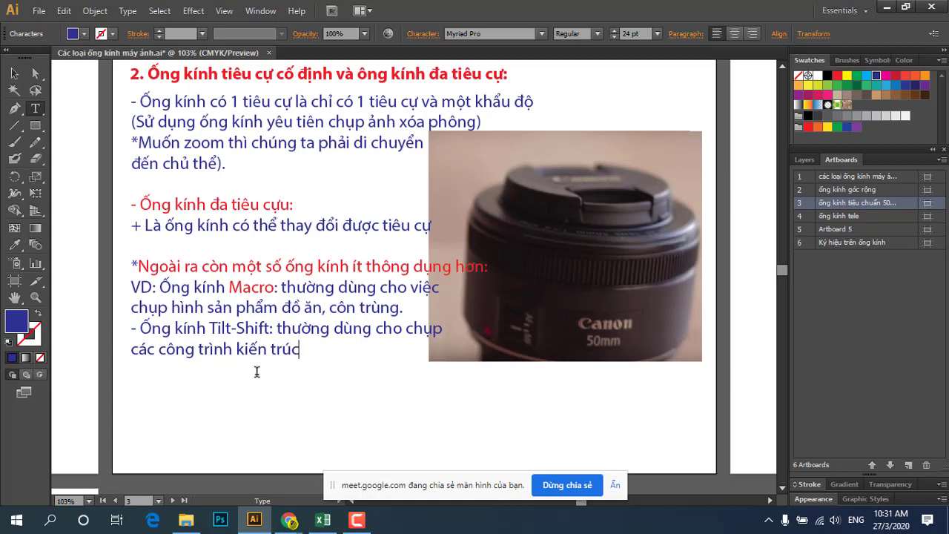
pyautogui.write(',')
pyautogui.write(' ca')
pyautogui.write('nh')
pyautogui.write(' quan.')
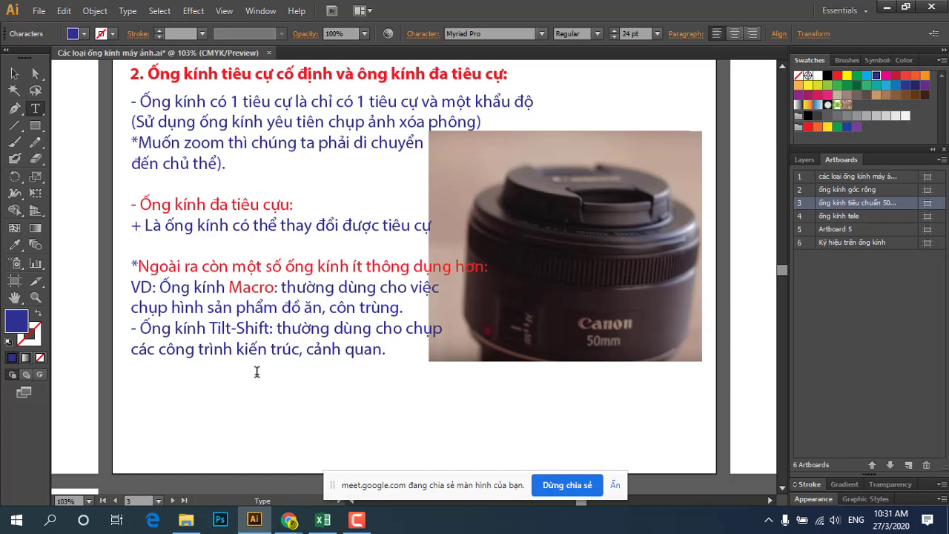
pyautogui.press('Delete')
pyautogui.write('mang')
# Add a line 'yếu tố thị giác.', fixing the mistyped ending.
pyautogui.press('Return')
pyautogui.write('ye')
pyautogui.write('ếu tô')
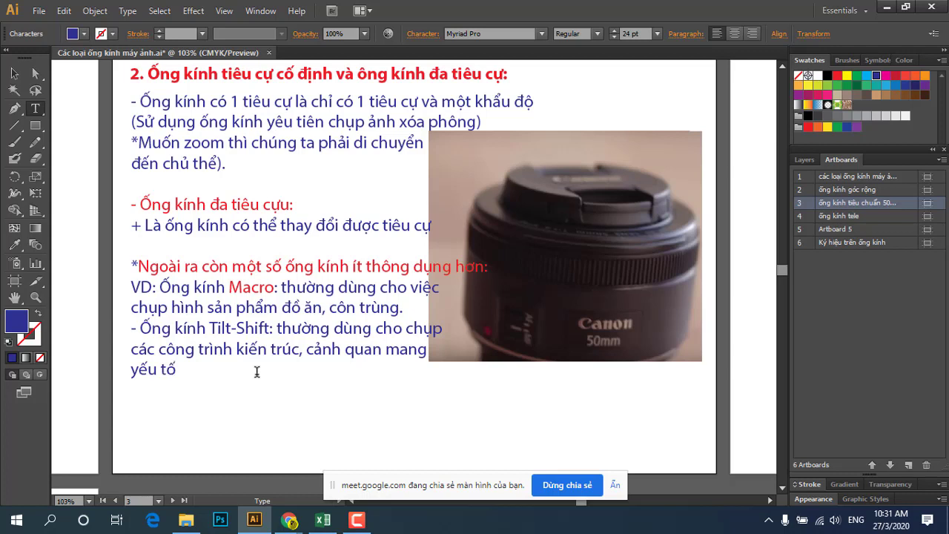
pyautogui.write(' thi gai')
pyautogui.write('c1')
pyautogui.press('BackSpace')
pyautogui.press('BackSpace')
pyautogui.press('BackSpace')
pyautogui.write('c1')
pyautogui.moveTo(312, 349); pyautogui.dragTo(264, 402)
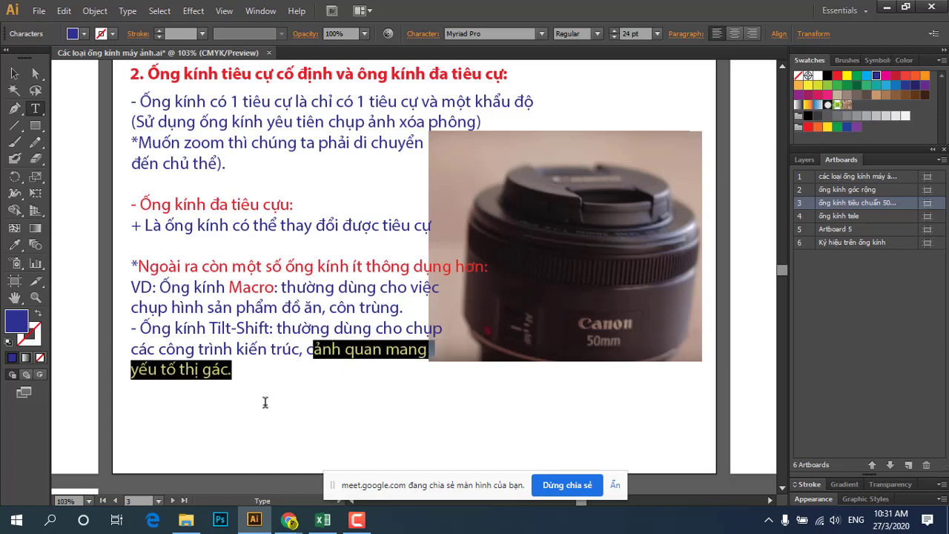
pyautogui.click(249, 378)
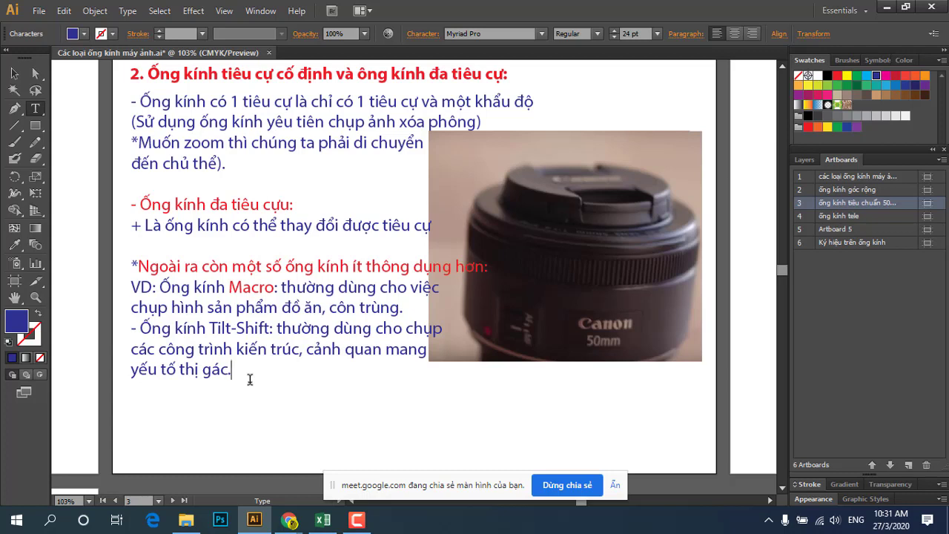
# Add a dash line '- Ống kính mắt cá: thường sử dụng chụp tạo hiệu ứng'.
pyautogui.press('Return')
pyautogui.write('-')
pyautogui.write('Ông')
pyautogui.write(' kinh')
pyautogui.write(' ma')
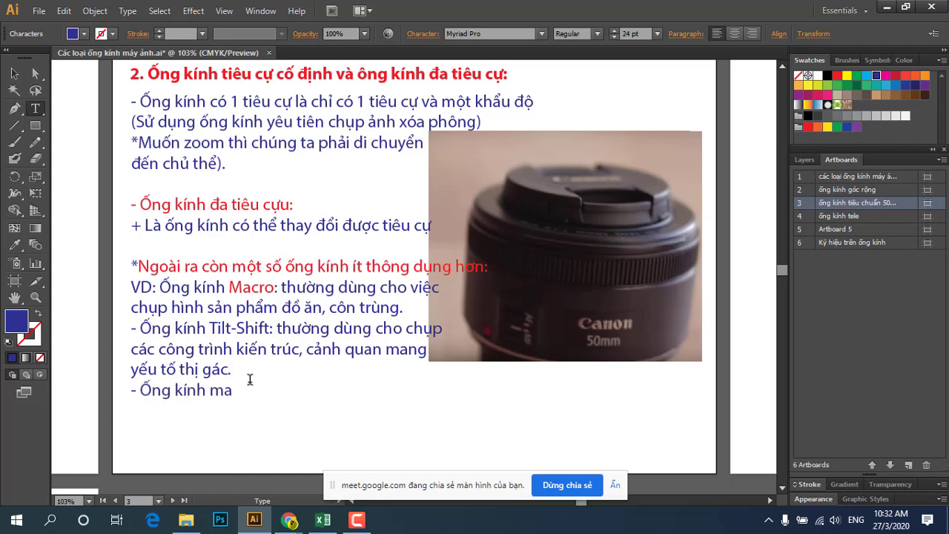
pyautogui.write('t')
pyautogui.write(' cá')
pyautogui.write(':')
pyautogui.write(' thư')
pyautogui.write('ơng')
pyautogui.write(' sư')
pyautogui.write(' dung')
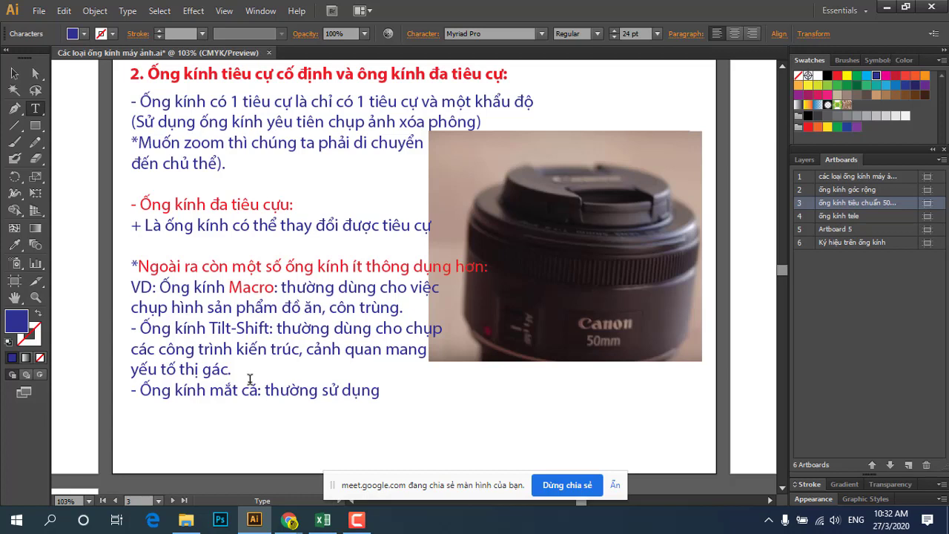
pyautogui.write('chup')
pyautogui.write('tao')
pyautogui.write(' h')
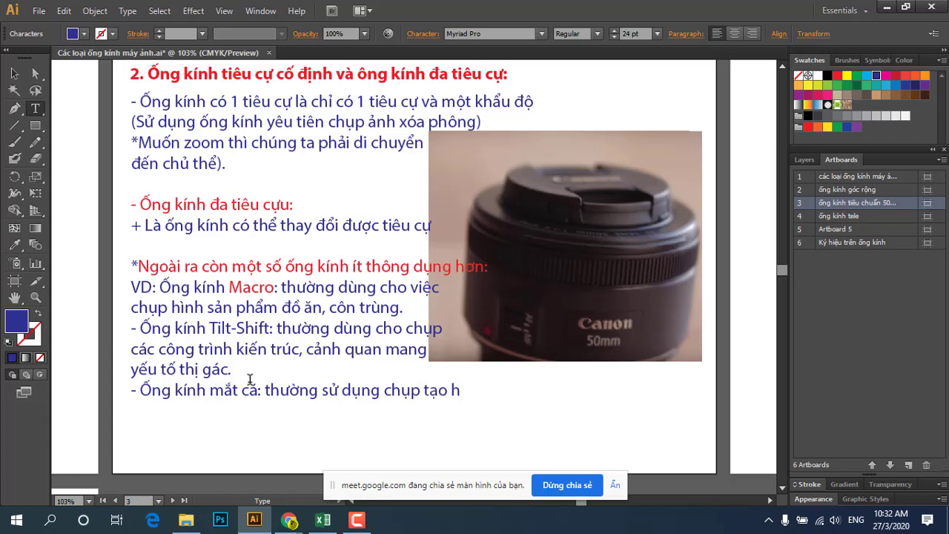
pyautogui.write('ieu un')
pyautogui.write('g')
pyautogui.scroll(-2, 294, 357)
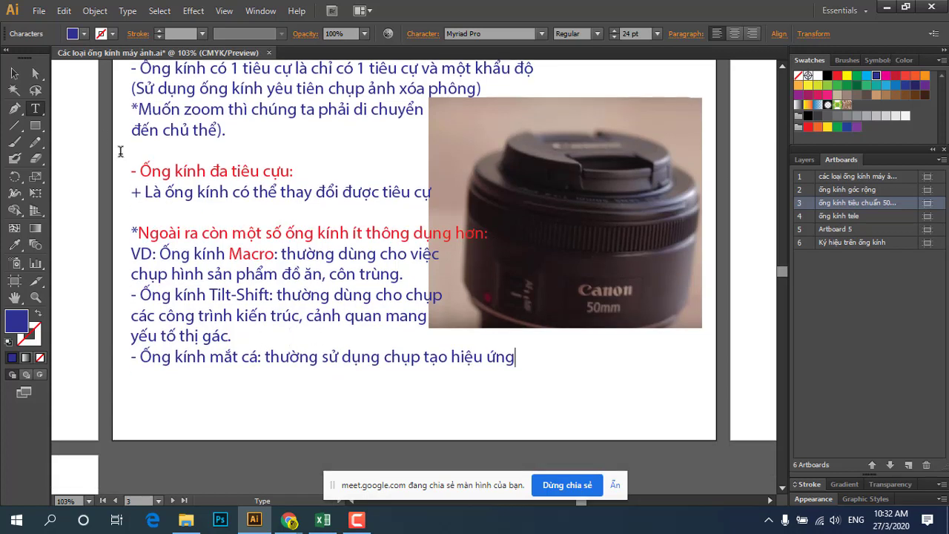
pyautogui.click(14, 73)
pyautogui.scroll(3, 171, 205)
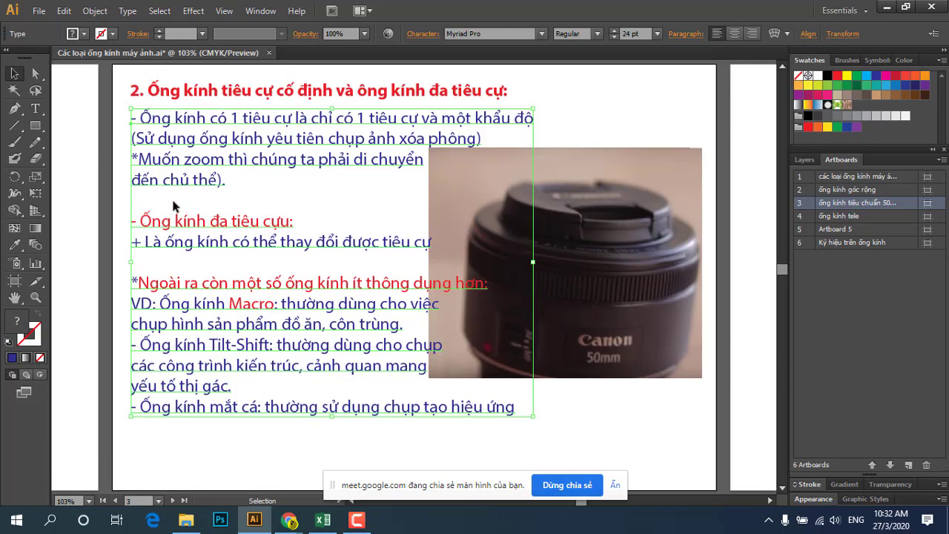
pyautogui.scroll(-3, 183, 191)
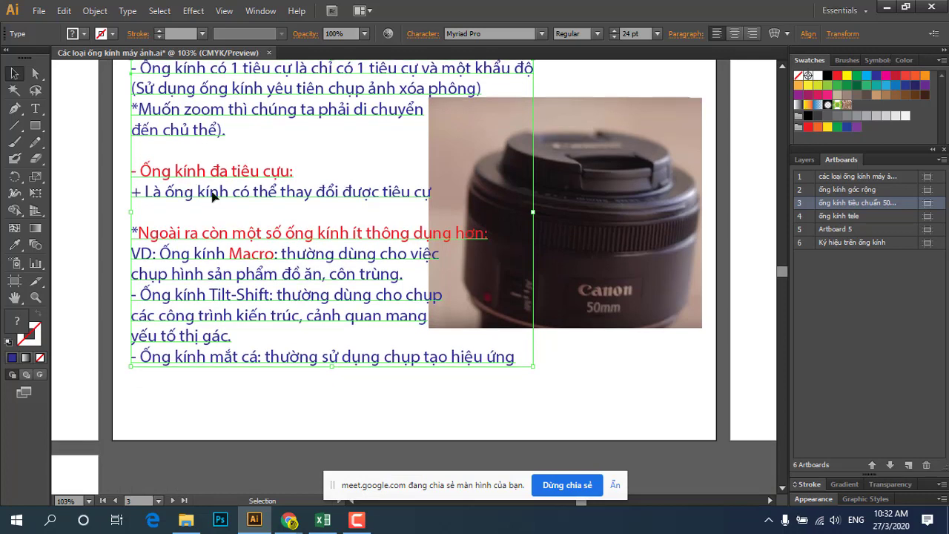
pyautogui.scroll(2, 227, 228)
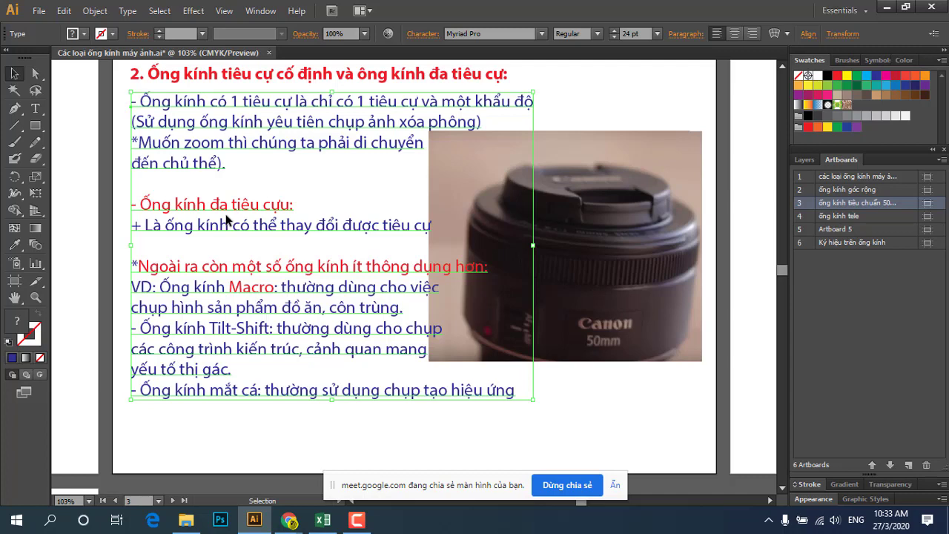
pyautogui.scroll(3, 227, 220)
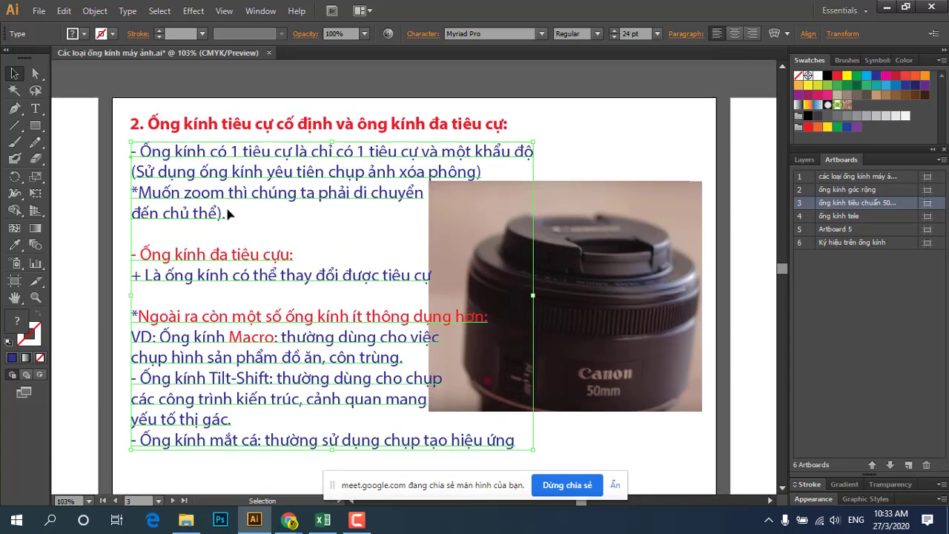
pyautogui.scroll(-1, 227, 213)
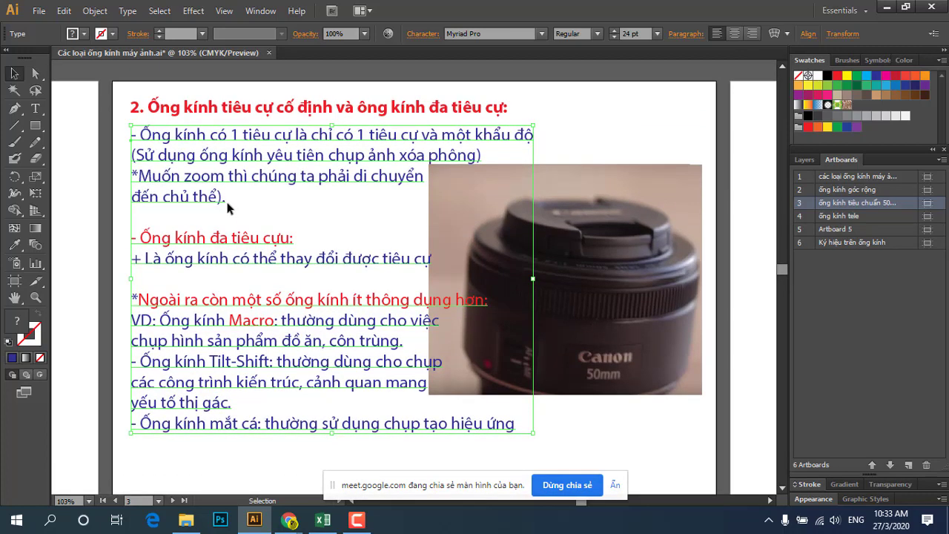
pyautogui.scroll(-3, 225, 198)
pyautogui.scroll(-4, 227, 204)
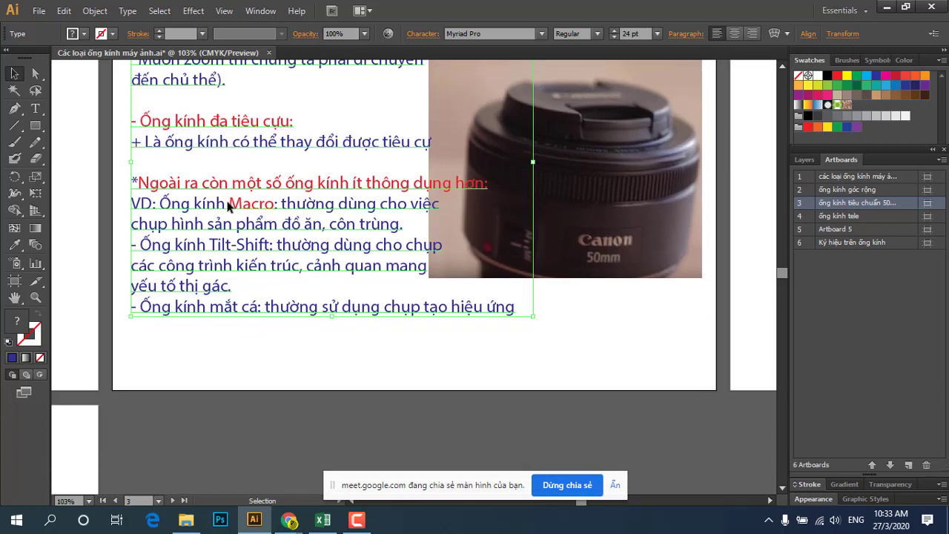
pyautogui.scroll(3, 307, 214)
pyautogui.scroll(2, 305, 214)
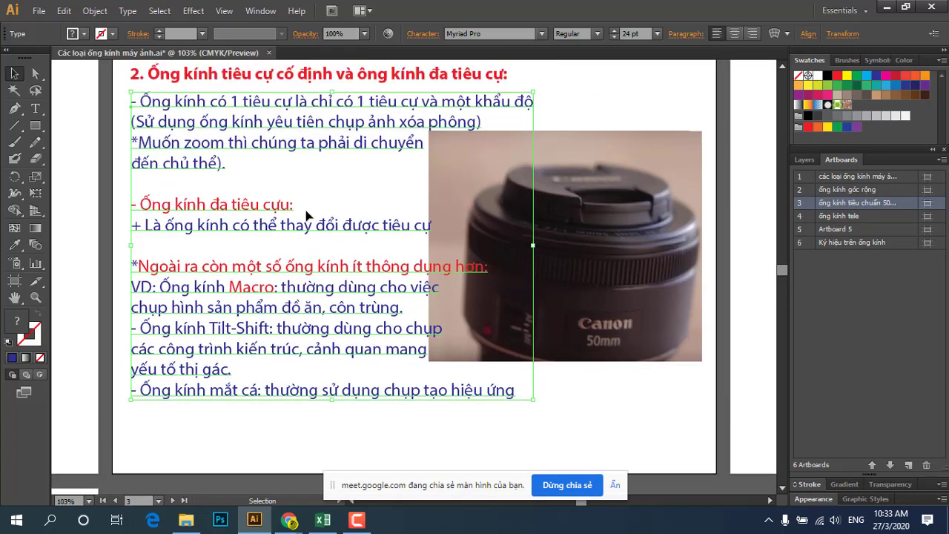
pyautogui.scroll(2, 307, 212)
pyautogui.scroll(-3, 304, 212)
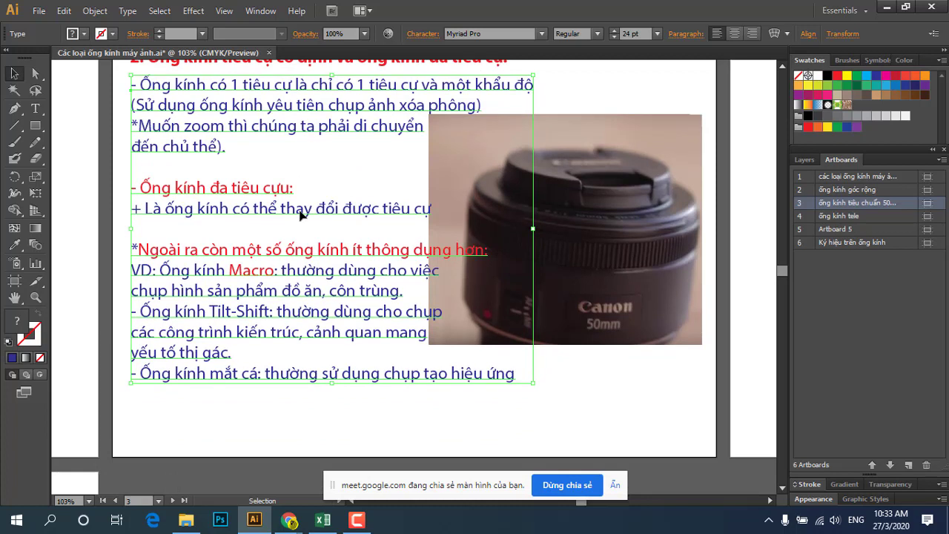
# Jump to the tele lens artboard, then to artboard 6 'Ký hiệu trên ống kính'.
pyautogui.click(820, 216)
pyautogui.doubleClick(818, 216)
pyautogui.scroll(-1, 432, 276)
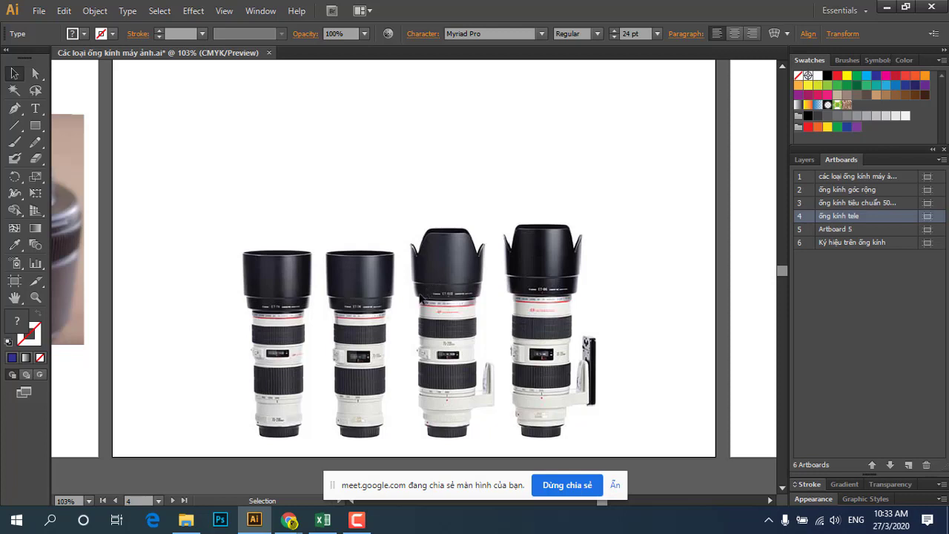
pyautogui.click(845, 243)
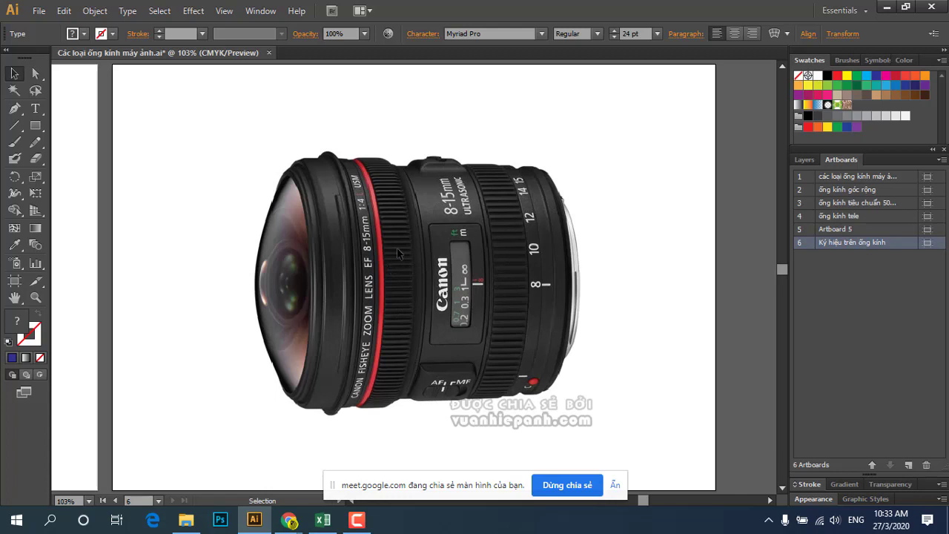
pyautogui.scroll(1, 399, 255)
pyautogui.scroll(1, 390, 257)
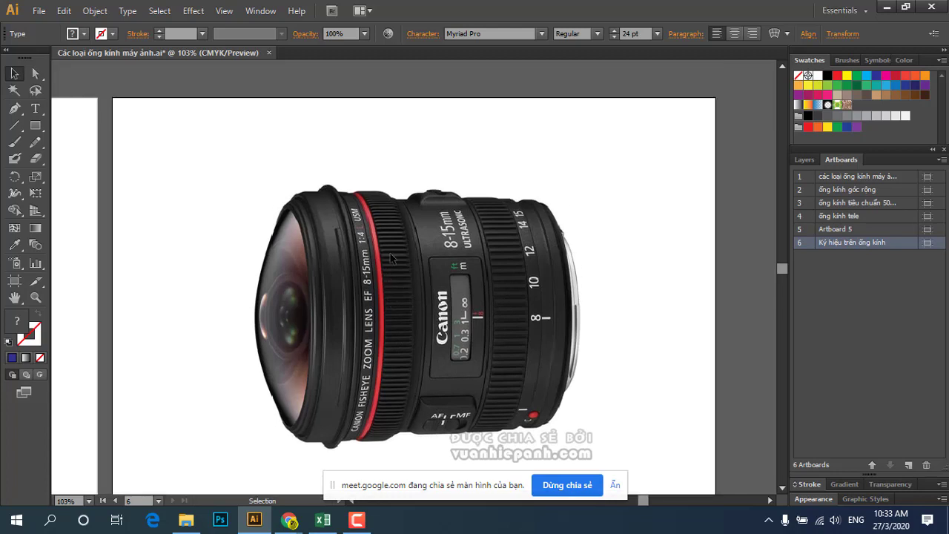
# Type the heading '3. Các ký hiệu trên ống kính Canon:' at the artboard's top-left.
pyautogui.click(35, 108)
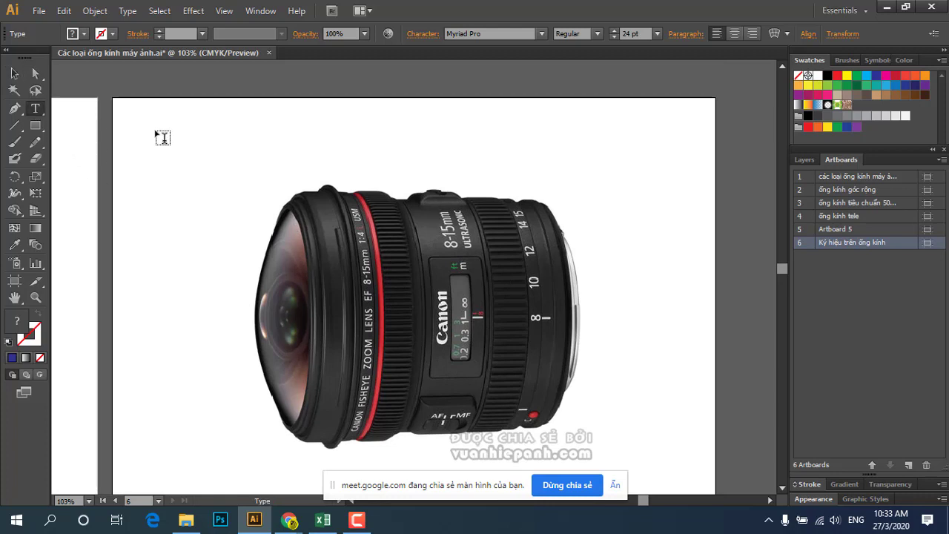
pyautogui.click(156, 135)
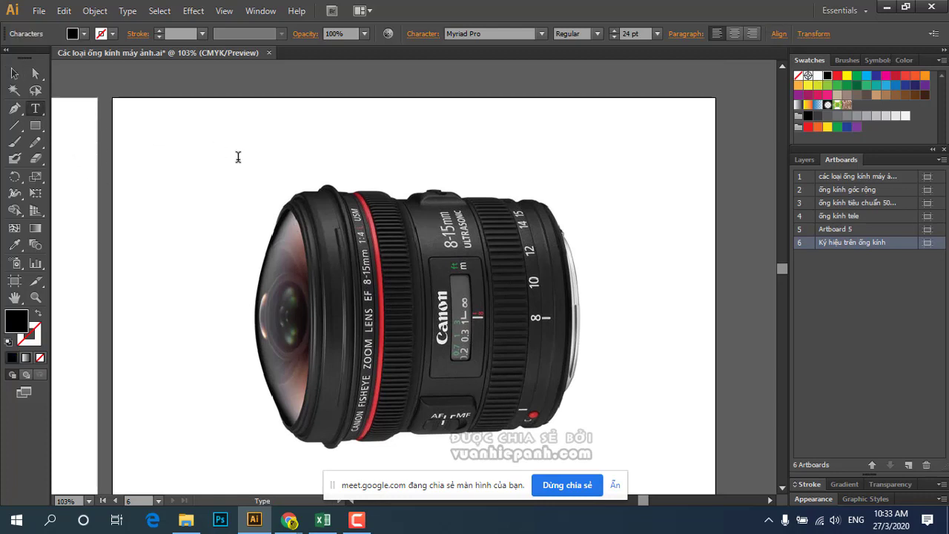
pyautogui.write('4.')
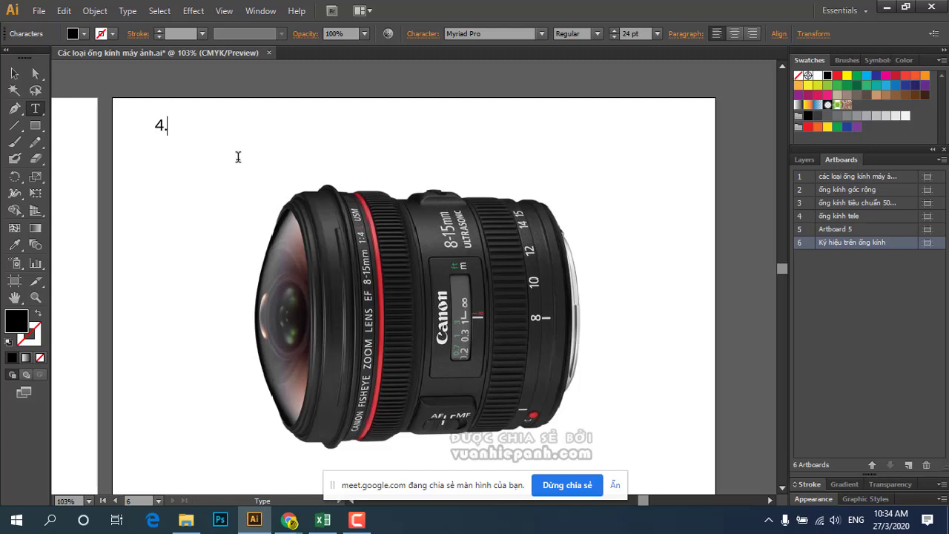
pyautogui.hotkey('ctrl', 'z')
pyautogui.write('3.')
pyautogui.write(' C')
pyautogui.write('a')
pyautogui.press('BackSpace')
pyautogui.press('BackSpace')
pyautogui.write('Cac')
pyautogui.write(' ky')
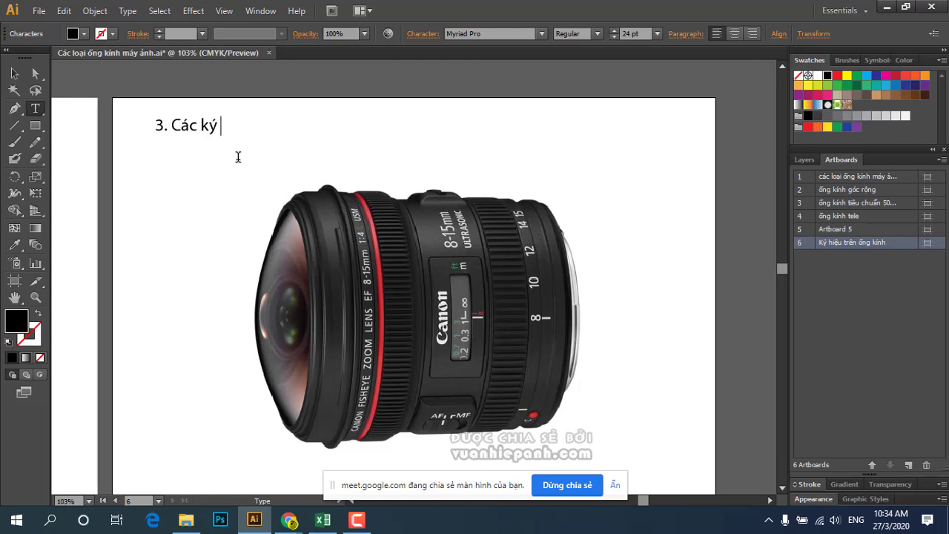
pyautogui.write(' hiêệu tr')
pyautogui.write('ên ông')
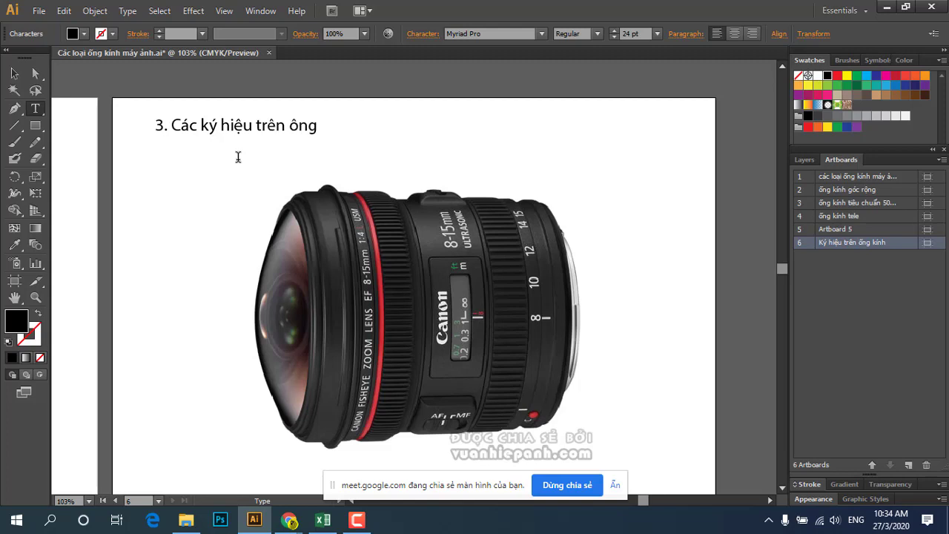
pyautogui.write('s')
pyautogui.write(' kinh')
pyautogui.write('Ca')
pyautogui.write('no')
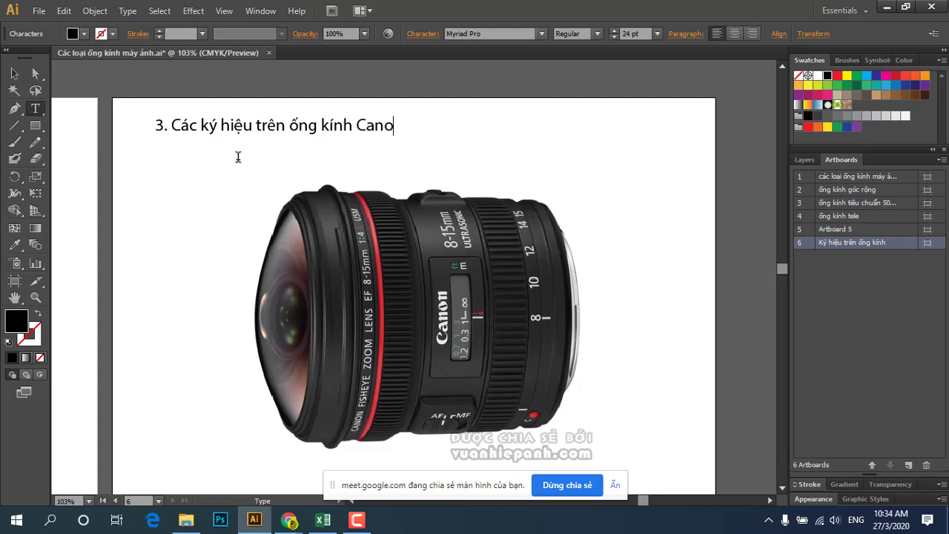
pyautogui.write('n:')
# Nudge the heading toward the artboard corner and colour it red.
pyautogui.click(14, 74)
pyautogui.moveTo(184, 127); pyautogui.dragTo(157, 118)
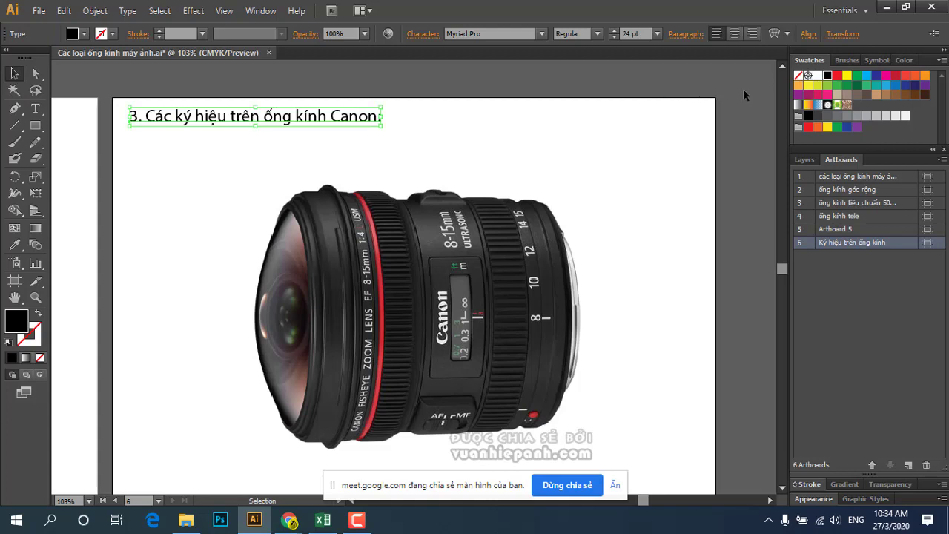
pyautogui.click(836, 77)
pyautogui.click(612, 161)
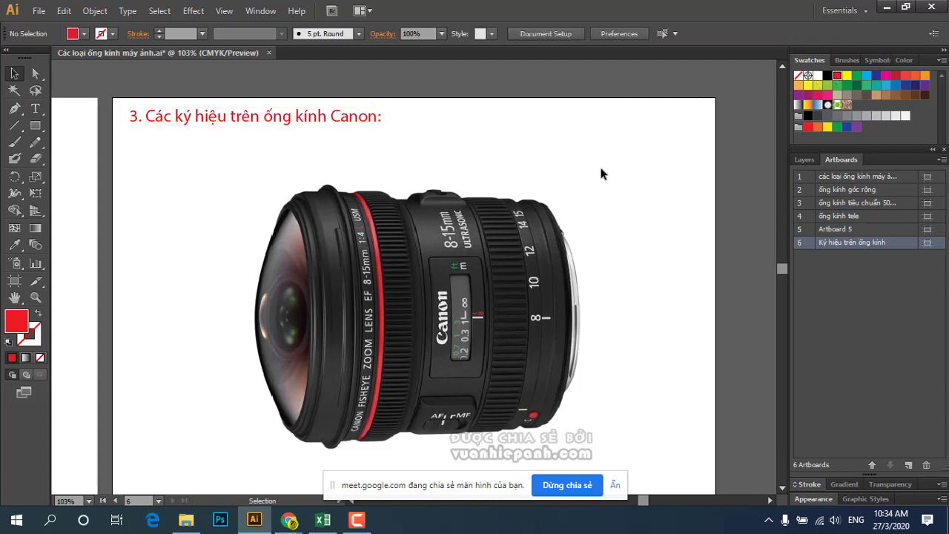
# Shift the fisheye lens photo right and lock its layer.
pyautogui.scroll(-1, 599, 164)
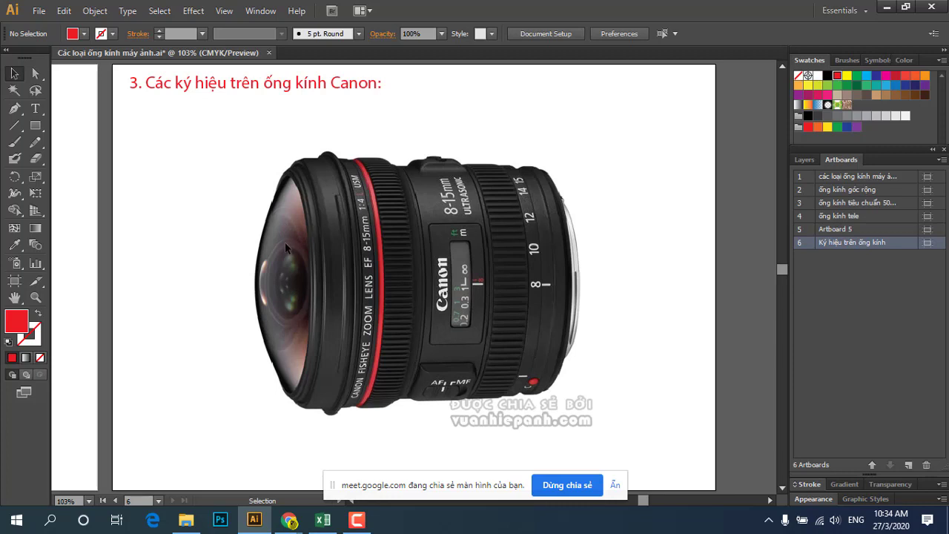
pyautogui.scroll(-1, 333, 227)
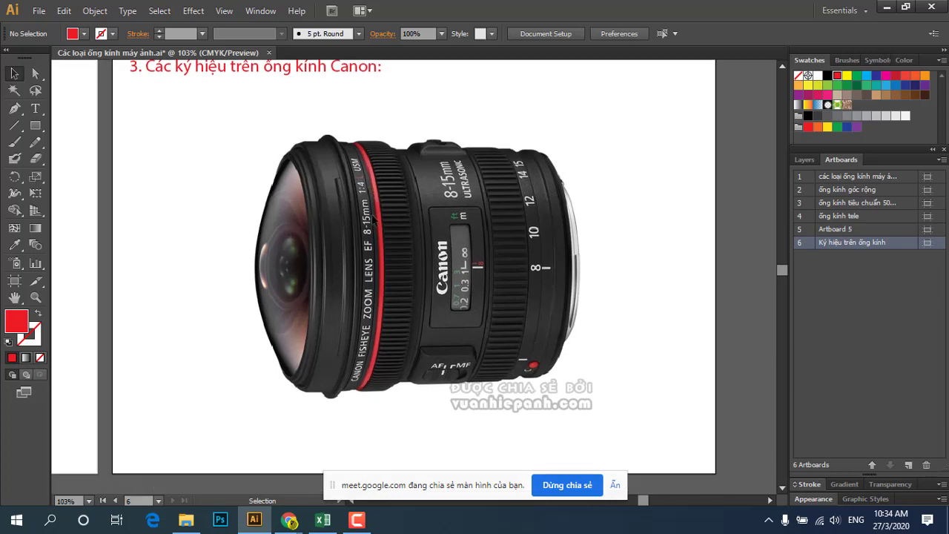
pyautogui.scroll(-1, 376, 218)
pyautogui.scroll(-1, 376, 221)
pyautogui.scroll(2, 376, 220)
pyautogui.click(803, 159)
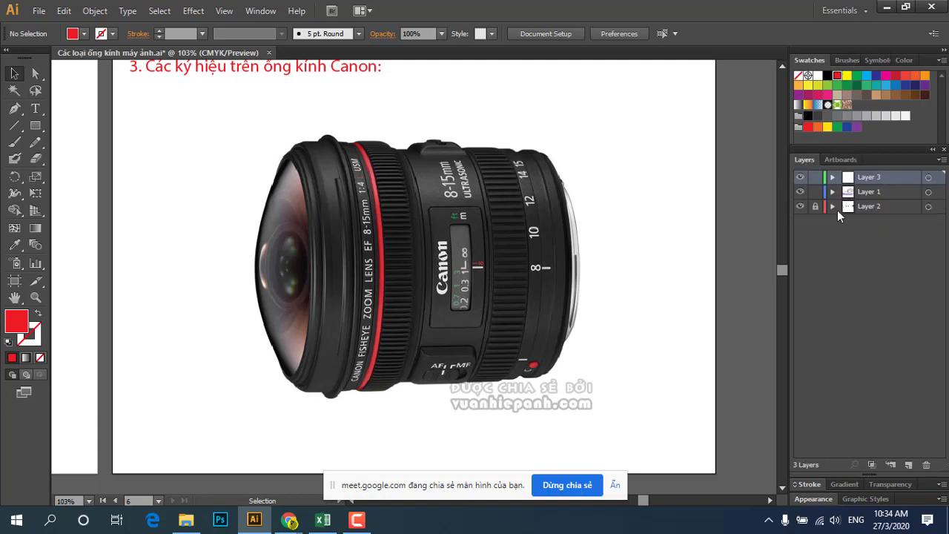
pyautogui.moveTo(536, 272); pyautogui.dragTo(616, 273)
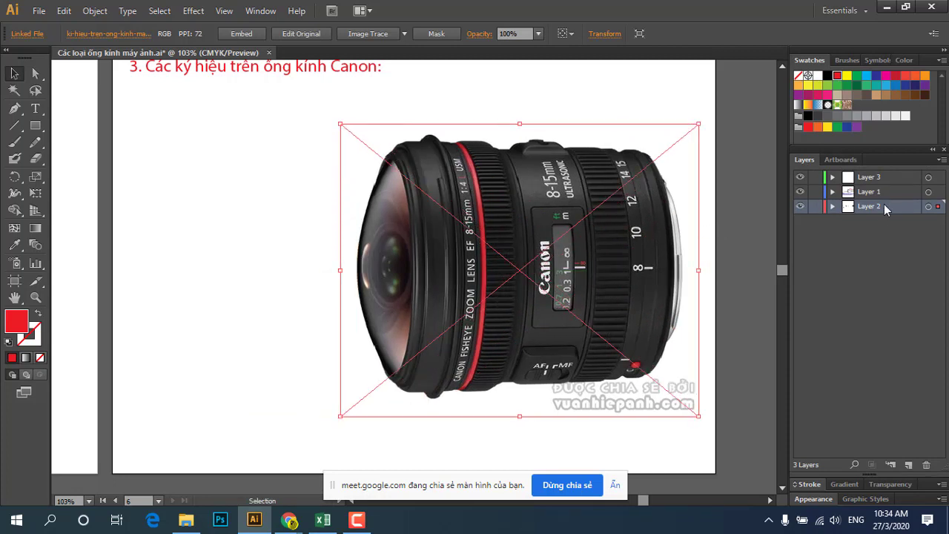
pyautogui.click(813, 206)
pyautogui.click(840, 159)
# Circle the lens markings in red: red ring, ZOOM, EF, 8-15mm, focal scale, 1:4, and USM.
pyautogui.scroll(1, 451, 190)
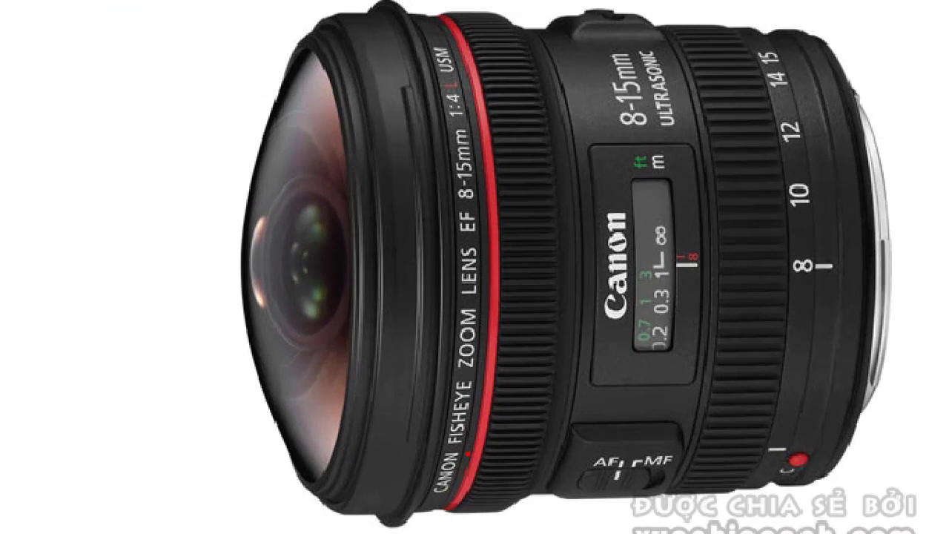
pyautogui.moveTo(477, 398); pyautogui.dragTo(468, 474)
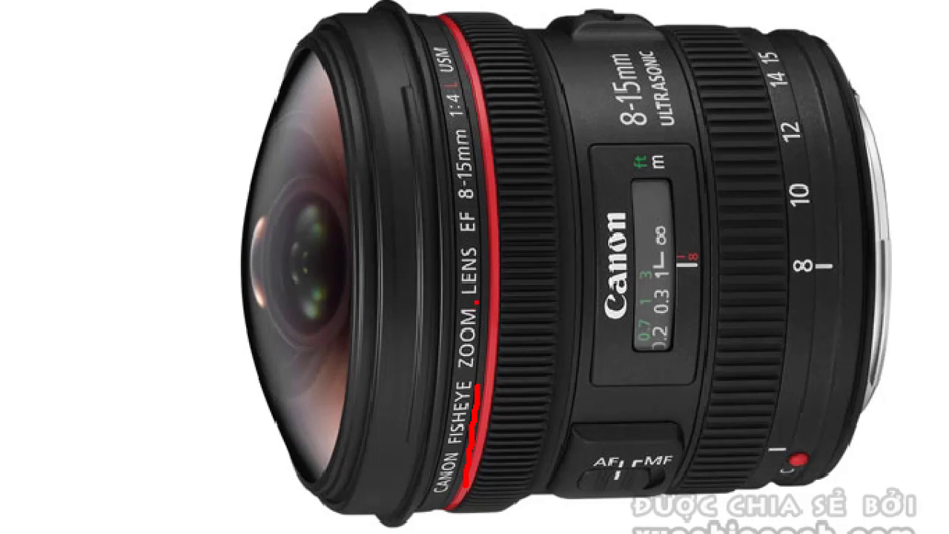
pyautogui.moveTo(475, 304)
pyautogui.mouseDown()
pyautogui.moveTo(439, 361)
pyautogui.moveTo(478, 370)
pyautogui.moveTo(488, 318)
pyautogui.moveTo(470, 298)
pyautogui.mouseUp()
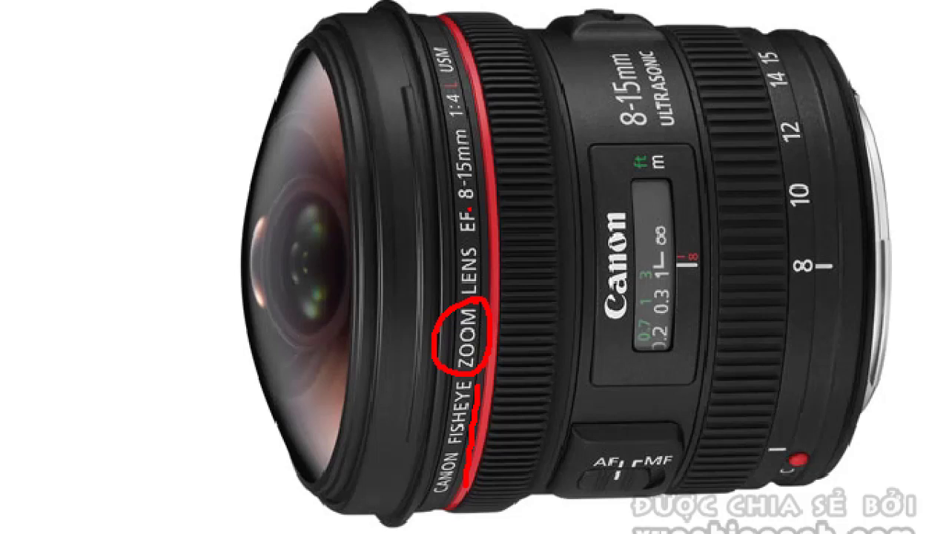
pyautogui.moveTo(461, 207)
pyautogui.mouseDown()
pyautogui.moveTo(448, 236)
pyautogui.moveTo(489, 243)
pyautogui.moveTo(486, 207)
pyautogui.moveTo(450, 198)
pyautogui.mouseUp()
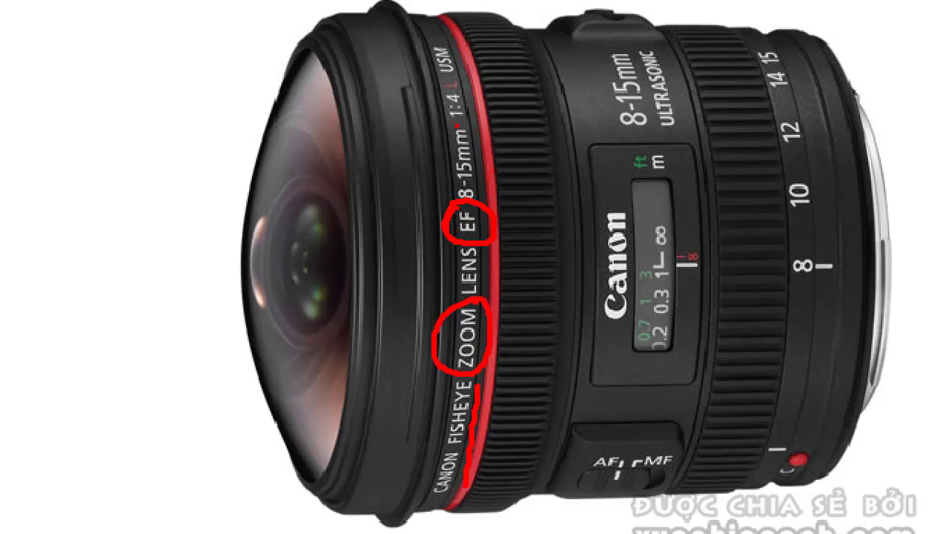
pyautogui.moveTo(458, 121)
pyautogui.mouseDown()
pyautogui.moveTo(442, 185)
pyautogui.moveTo(454, 199)
pyautogui.moveTo(495, 141)
pyautogui.moveTo(466, 119)
pyautogui.mouseUp()
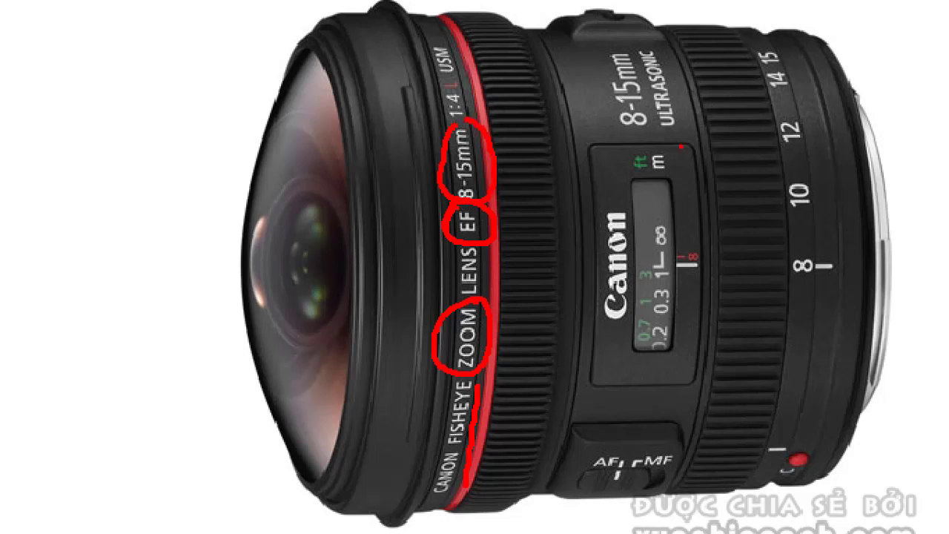
pyautogui.moveTo(785, 267)
pyautogui.mouseDown()
pyautogui.moveTo(834, 269)
pyautogui.moveTo(826, 175)
pyautogui.moveTo(787, 53)
pyautogui.moveTo(757, 61)
pyautogui.moveTo(777, 265)
pyautogui.mouseUp()
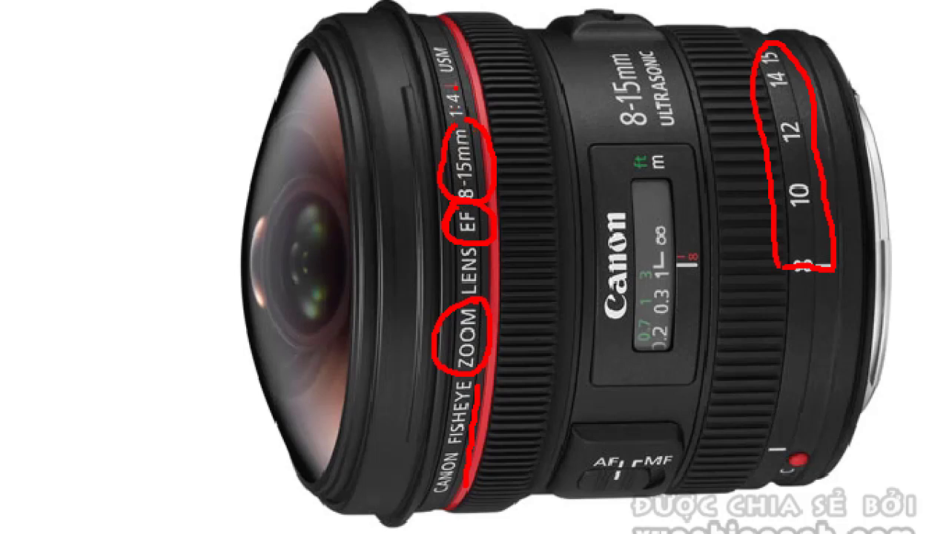
pyautogui.moveTo(455, 86)
pyautogui.mouseDown()
pyautogui.moveTo(438, 102)
pyautogui.moveTo(440, 123)
pyautogui.moveTo(483, 119)
pyautogui.moveTo(477, 89)
pyautogui.mouseUp()
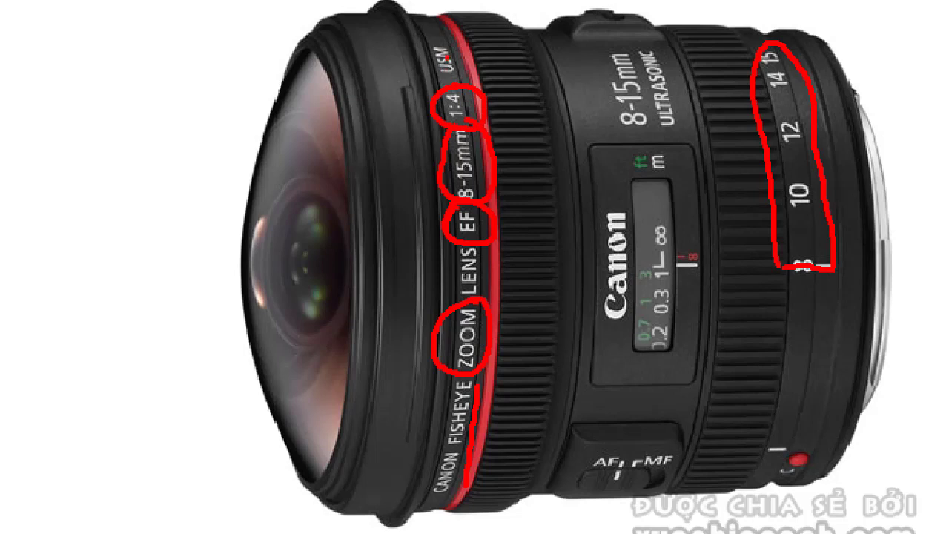
pyautogui.moveTo(442, 40)
pyautogui.mouseDown()
pyautogui.moveTo(433, 75)
pyautogui.moveTo(457, 46)
pyautogui.moveTo(443, 37)
pyautogui.mouseUp()
# Close the image viewer and pick the layer for new text with the Type tool.
pyautogui.press('Escape')
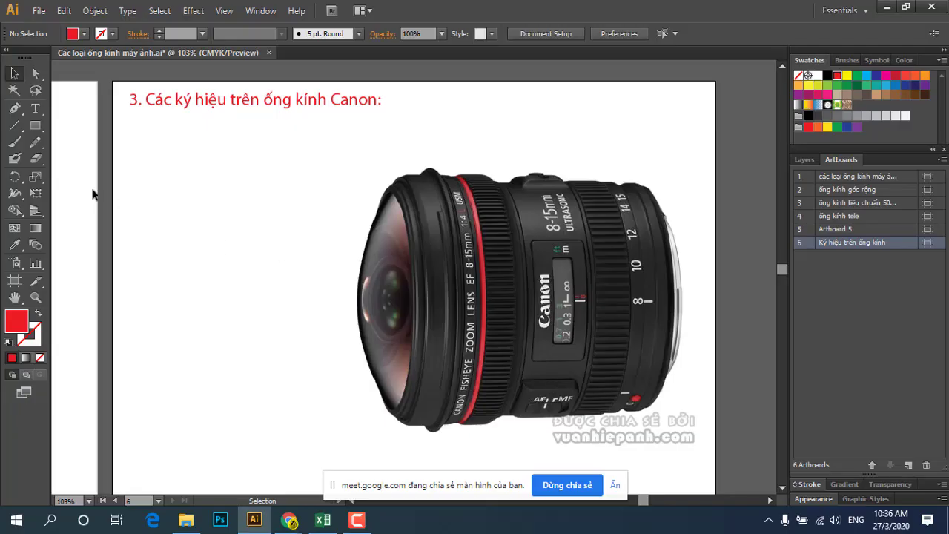
pyautogui.click(35, 109)
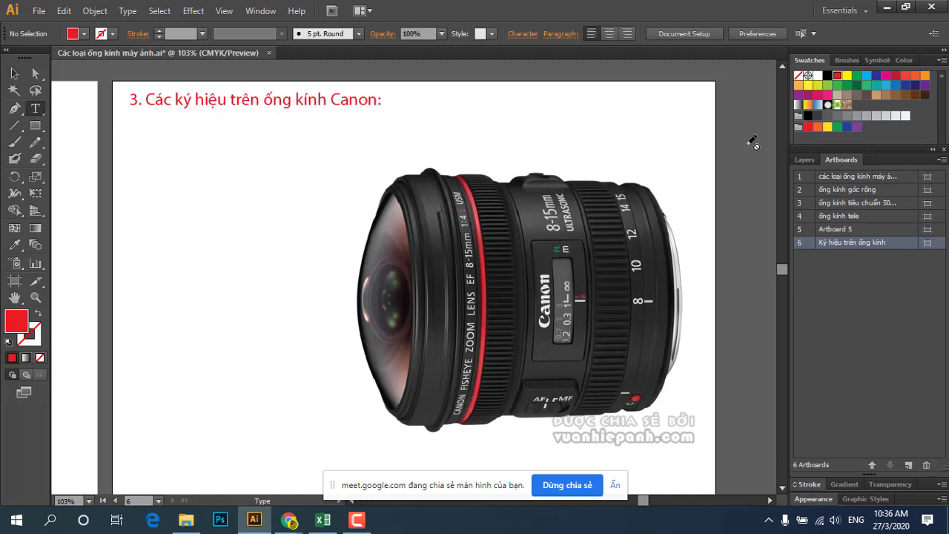
pyautogui.click(804, 159)
pyautogui.click(860, 179)
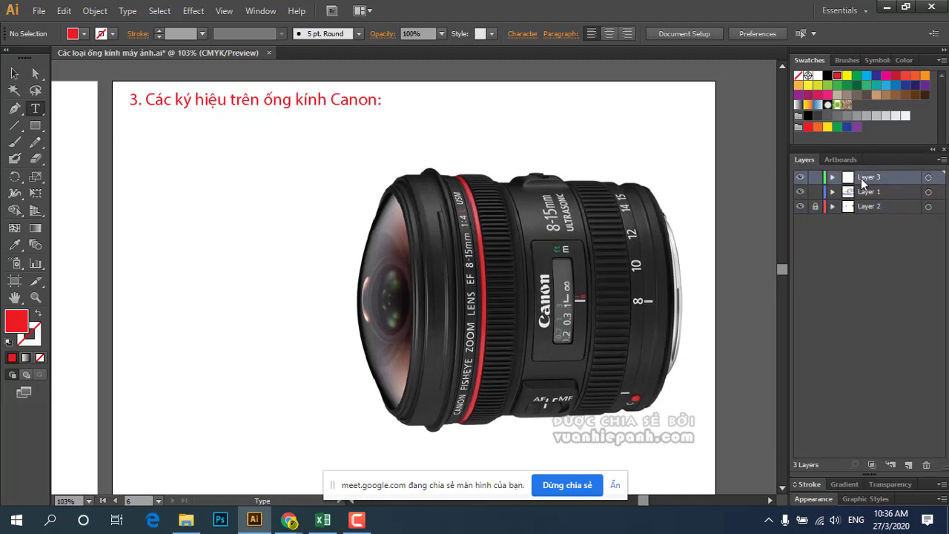
pyautogui.click(841, 160)
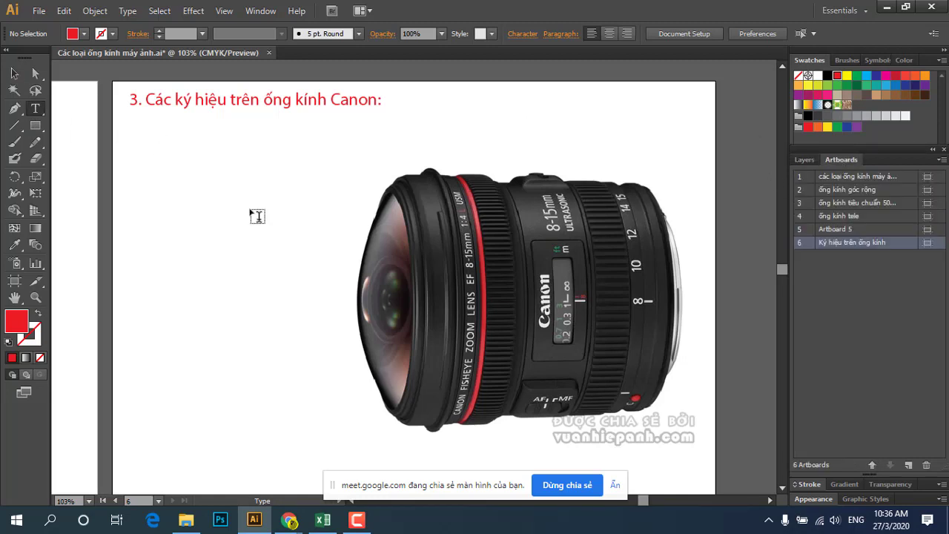
# Type '+ EF (Electro - Focus):' below the red heading.
pyautogui.click(143, 142)
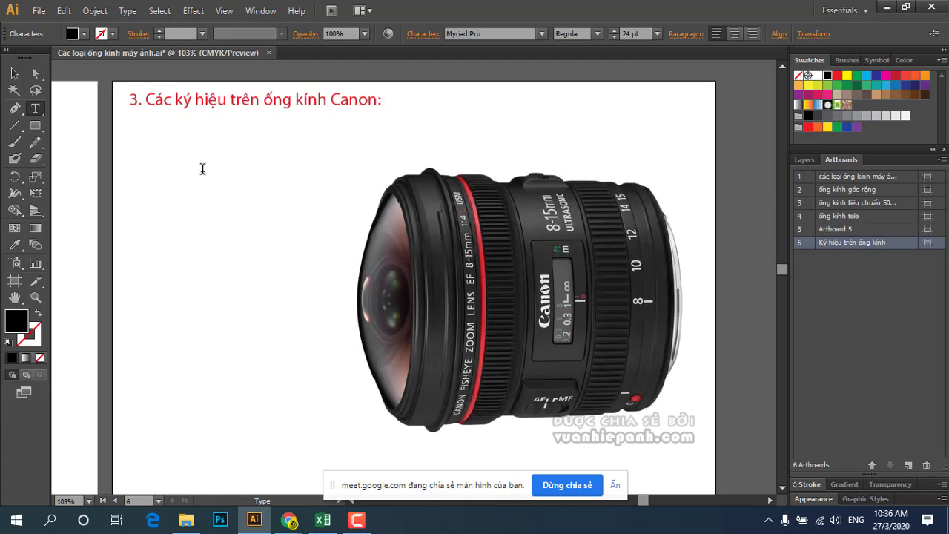
pyautogui.write('+ ')
pyautogui.write('E')
pyautogui.press('BackSpace')
pyautogui.write('E')
pyautogui.write('F')
pyautogui.write(' (')
pyautogui.write('E')
pyautogui.write('lec')
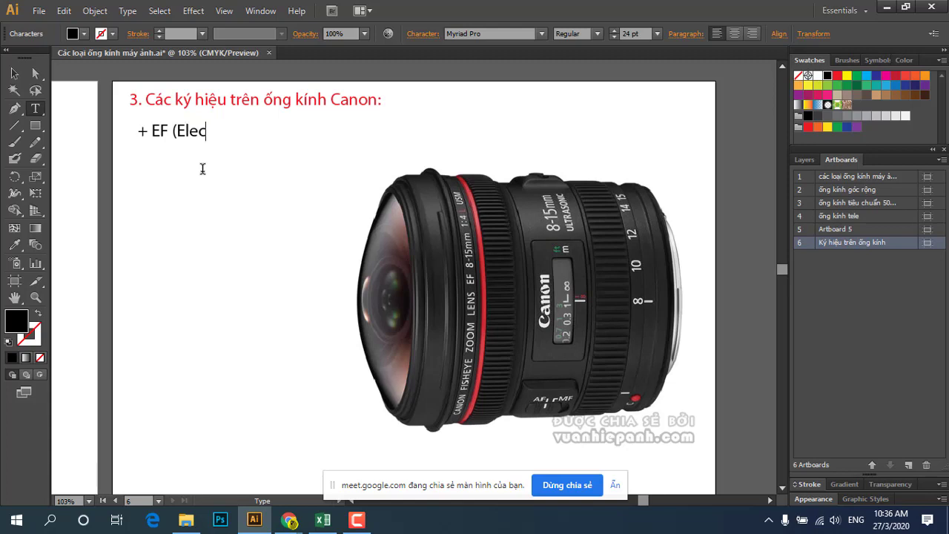
pyautogui.write('tro')
pyautogui.write(' -')
pyautogui.write(' Fo')
pyautogui.write('c')
pyautogui.write('us)')
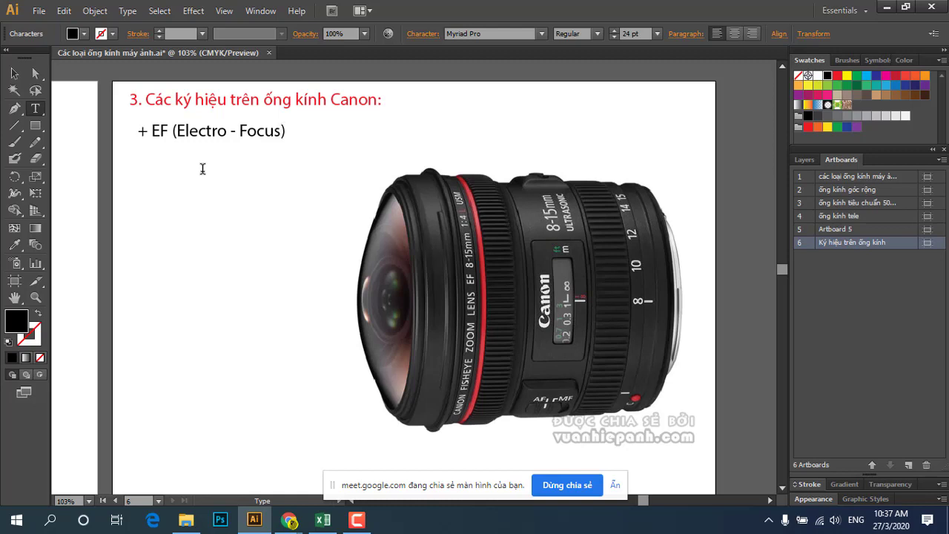
pyautogui.write(':')
# Make the EF line blue and type '- Lấy nét tự động dùng cho máy ảnh có cảm biến'.
pyautogui.moveTo(291, 131); pyautogui.dragTo(85, 128)
pyautogui.click(876, 75)
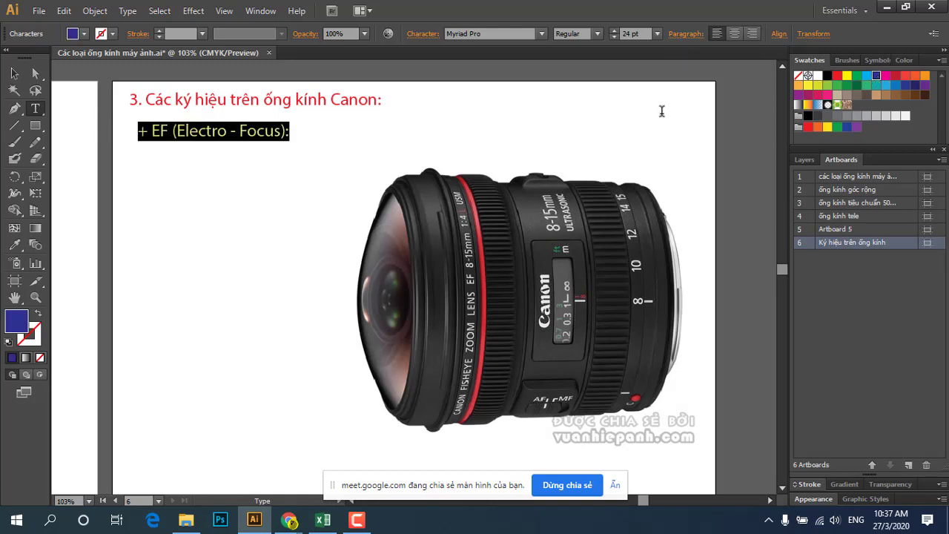
pyautogui.click(287, 135)
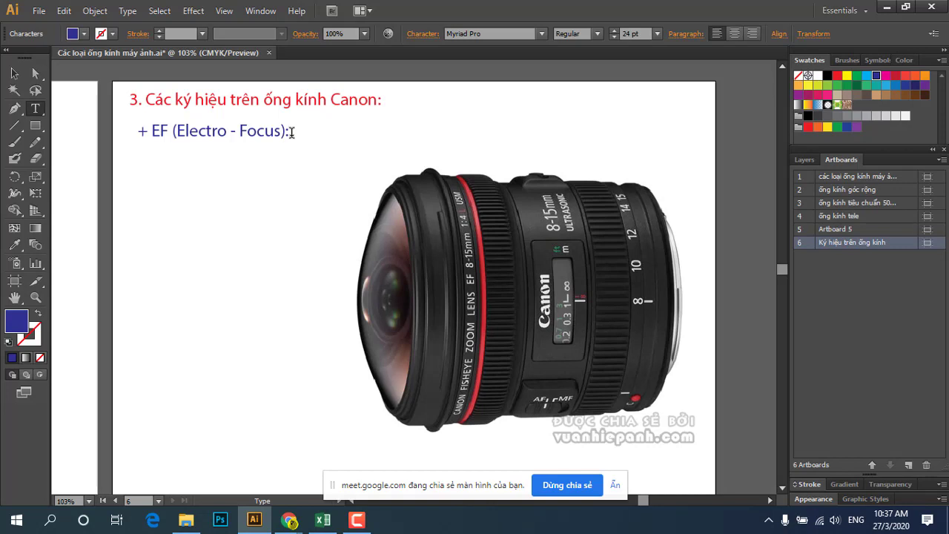
pyautogui.write('-')
pyautogui.write(' Lay')
pyautogui.write(' net')
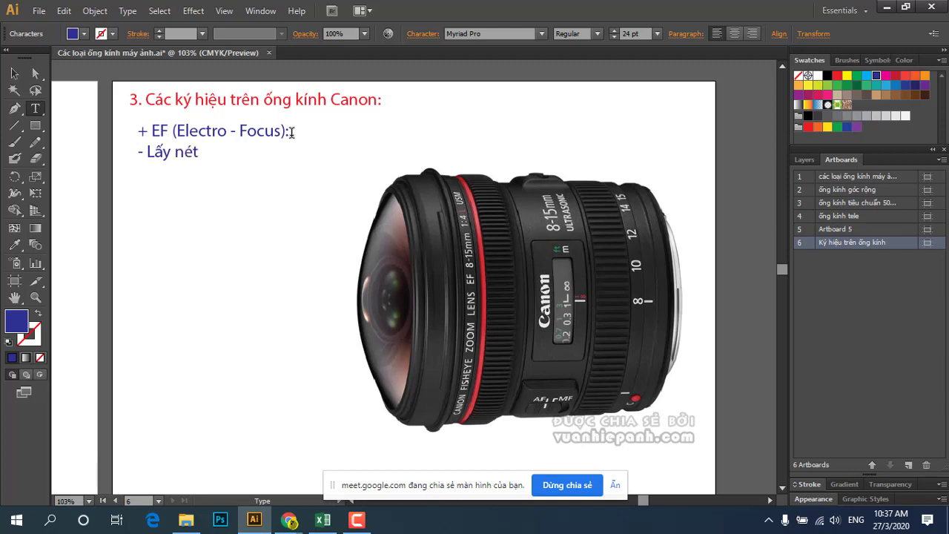
pyautogui.write(' tu d')
pyautogui.write('doongj')
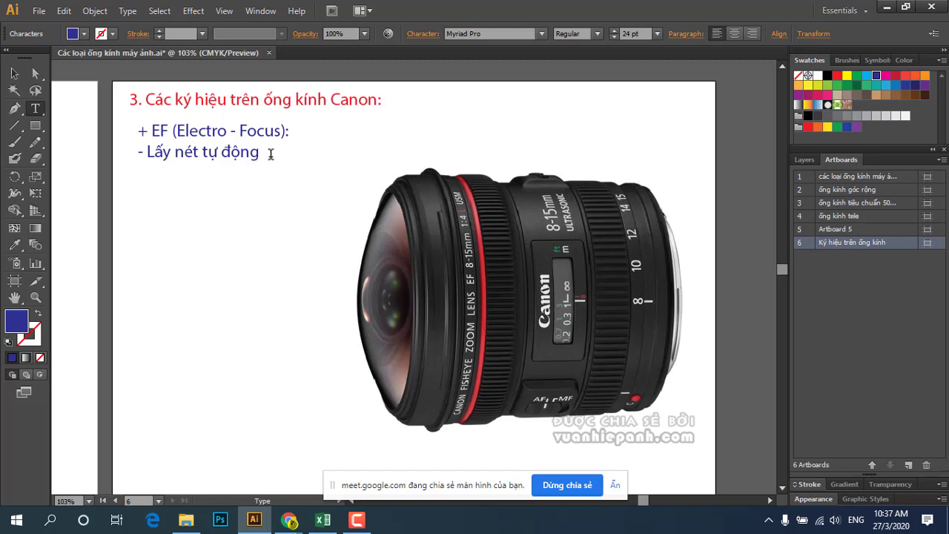
pyautogui.write('dun')
pyautogui.write('g cho m')
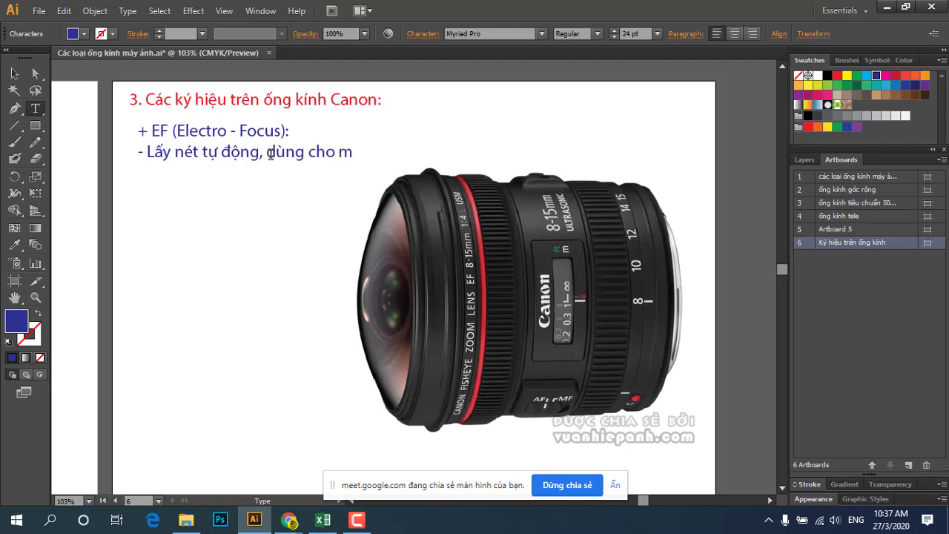
pyautogui.write('ay')
pyautogui.write(' a')
pyautogui.write('nh')
pyautogui.write(' có')
pyautogui.write(' cam')
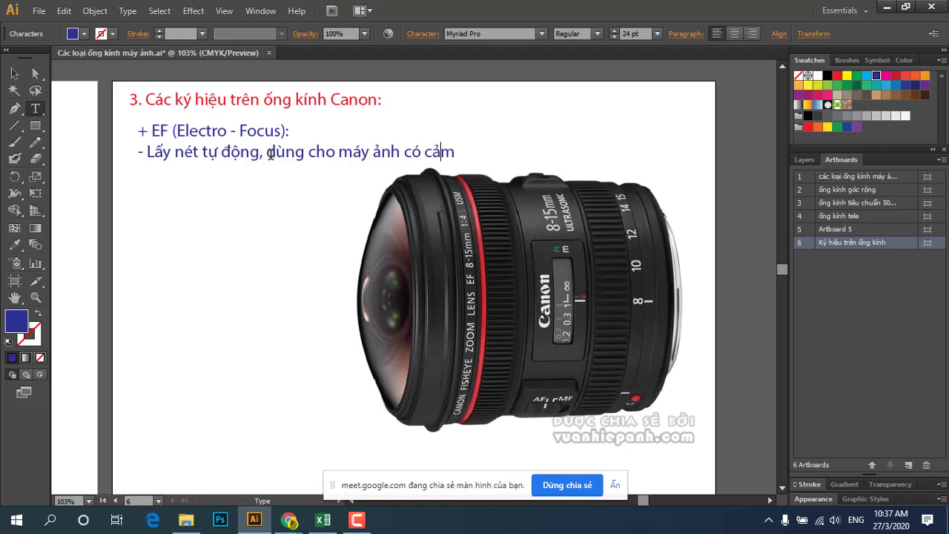
pyautogui.press('BackSpace')
pyautogui.press('BackSpace')
pyautogui.press('BackSpace')
pyautogui.press('BackSpace')
pyautogui.press('BackSpace')
pyautogui.press('BackSpace')
pyautogui.write('cam')
pyautogui.write(' bi')
pyautogui.write('ên')
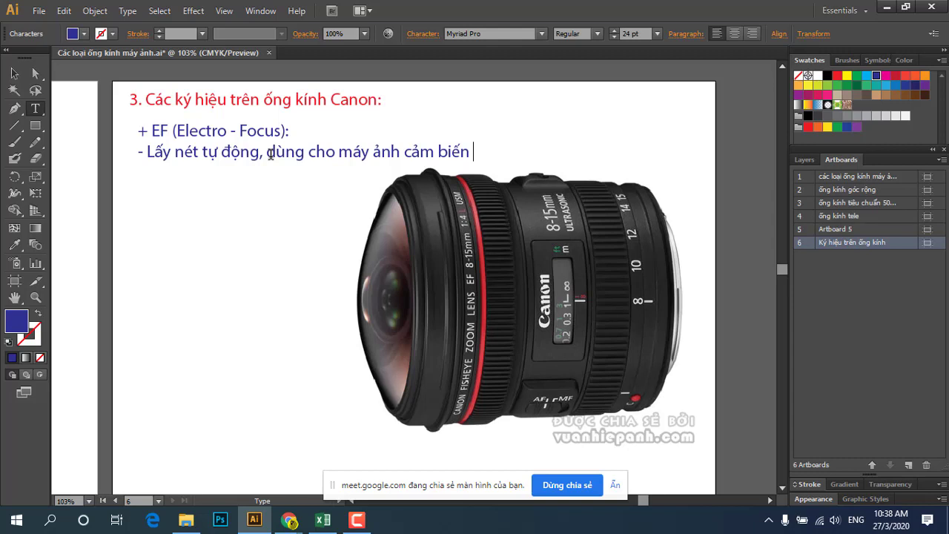
# Add 'Full Frame' and colour it red.
pyautogui.write('Full Fr')
pyautogui.write('ame')
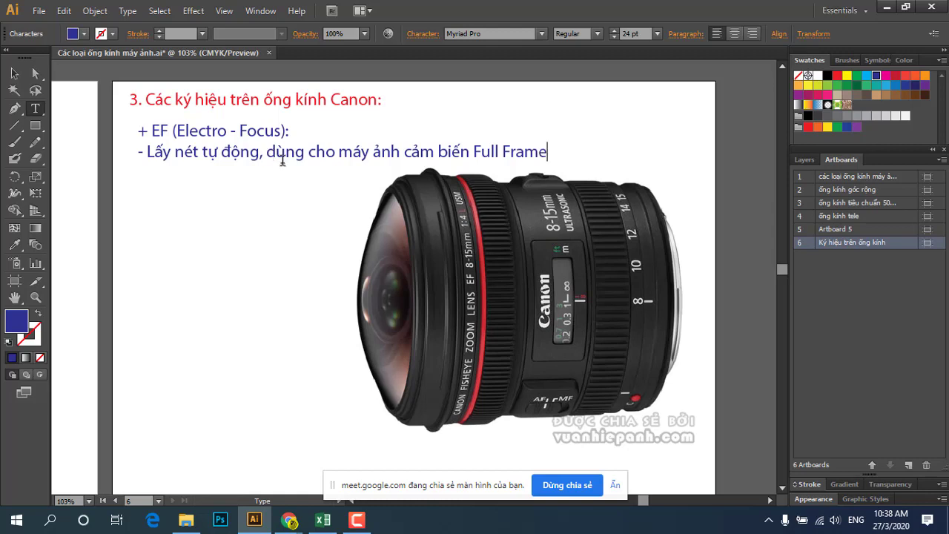
pyautogui.moveTo(474, 148); pyautogui.dragTo(552, 151)
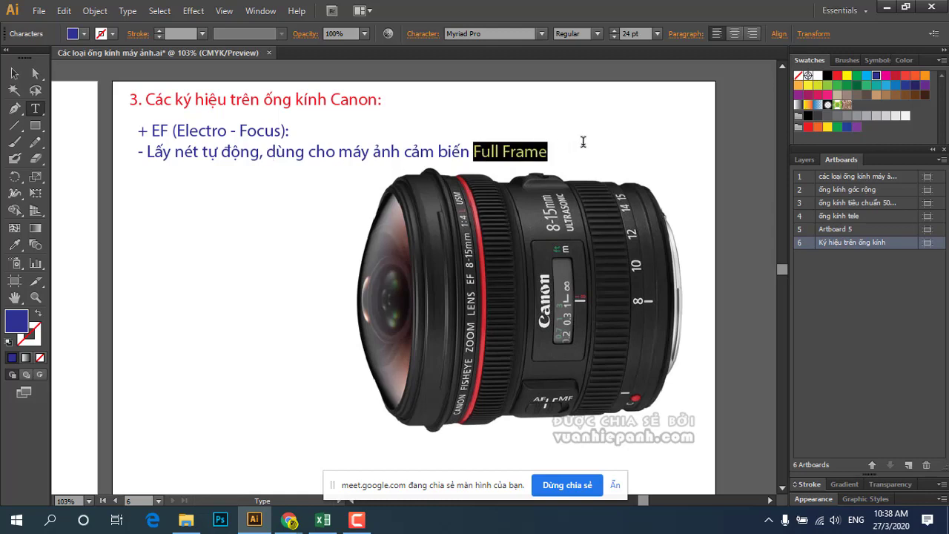
pyautogui.click(837, 76)
pyautogui.click(562, 152)
pyautogui.write('(')
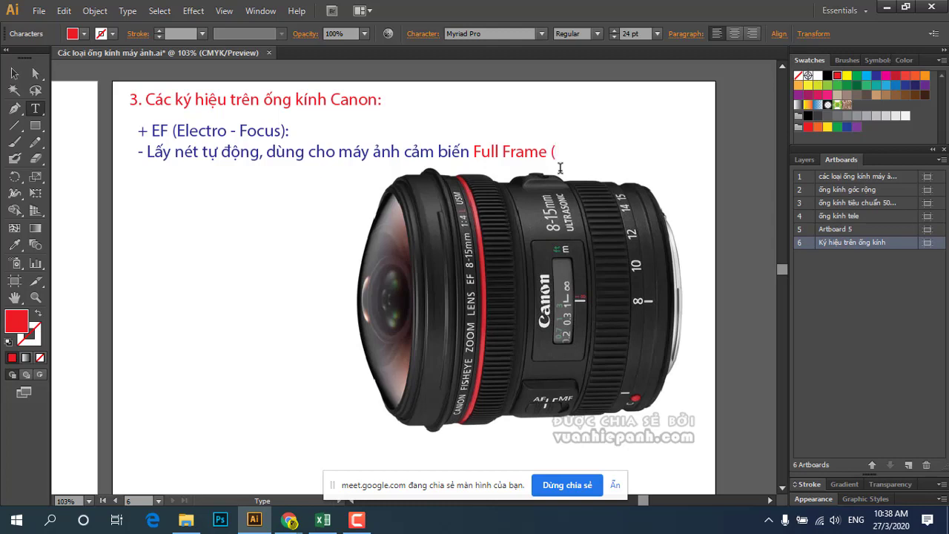
# Add 'máy có góc chụp rộng' and put the parenthetical on its own blue line.
pyautogui.write('may có g')
pyautogui.write('óc chu')
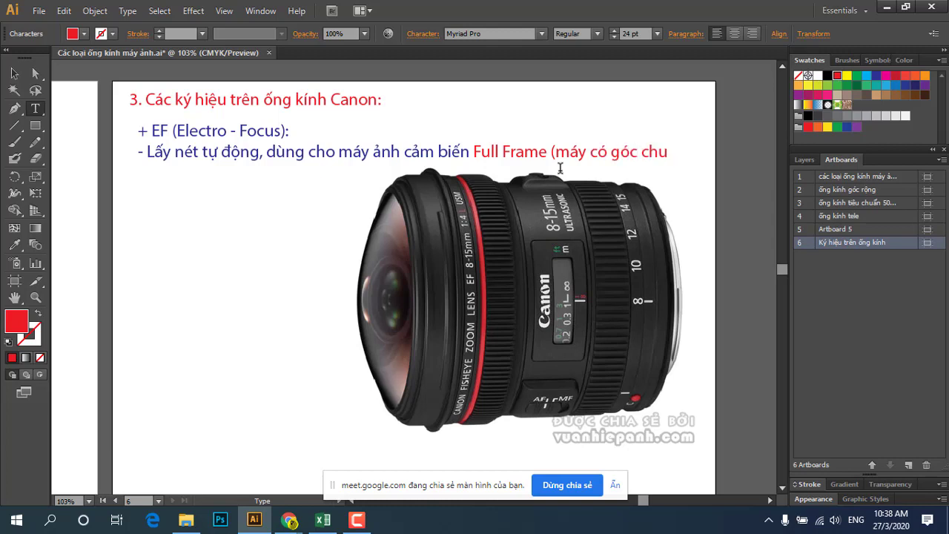
pyautogui.write('p')
pyautogui.write(' rông')
pyautogui.click(552, 153)
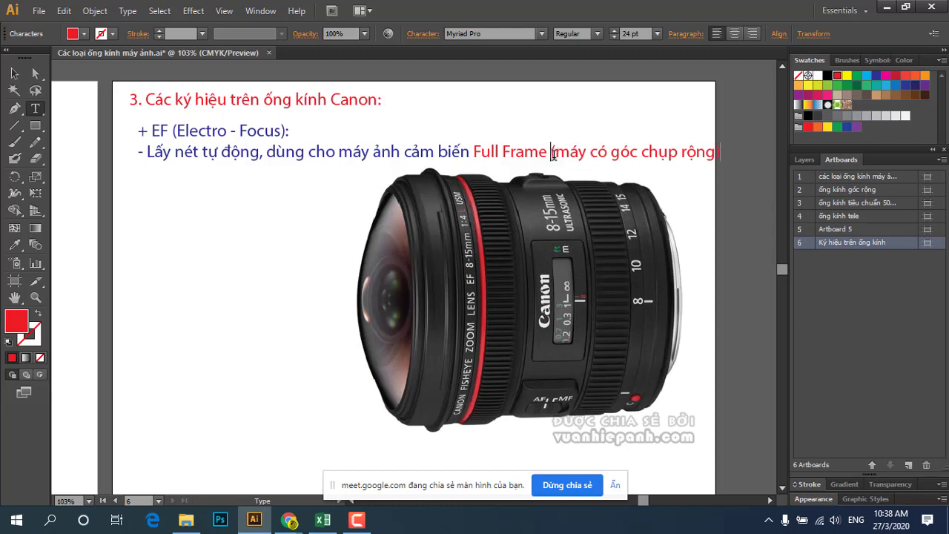
pyautogui.press('Return')
pyautogui.moveTo(326, 173); pyautogui.dragTo(118, 167)
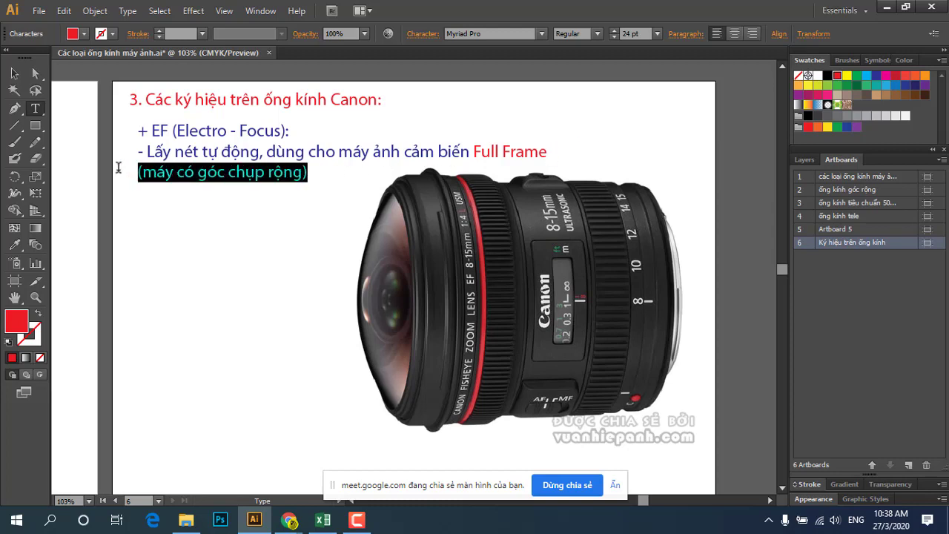
pyautogui.click(876, 77)
pyautogui.click(335, 175)
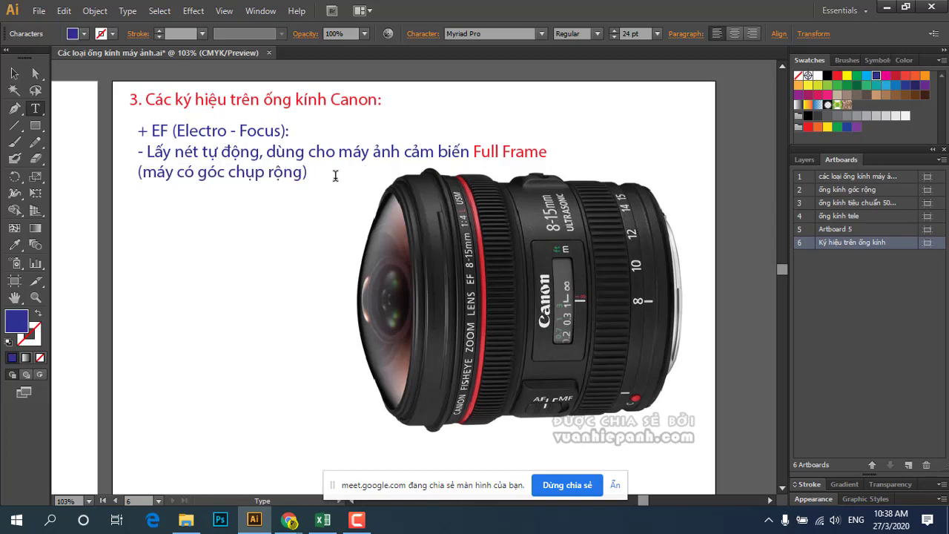
# Extend the blue EF description: usable on all DSLRs with flip mirrors, marked with a red dot.
pyautogui.write('va')
pyautogui.write(' su')
pyautogui.write(' du')
pyautogui.write('ng')
pyautogui.write('ho')
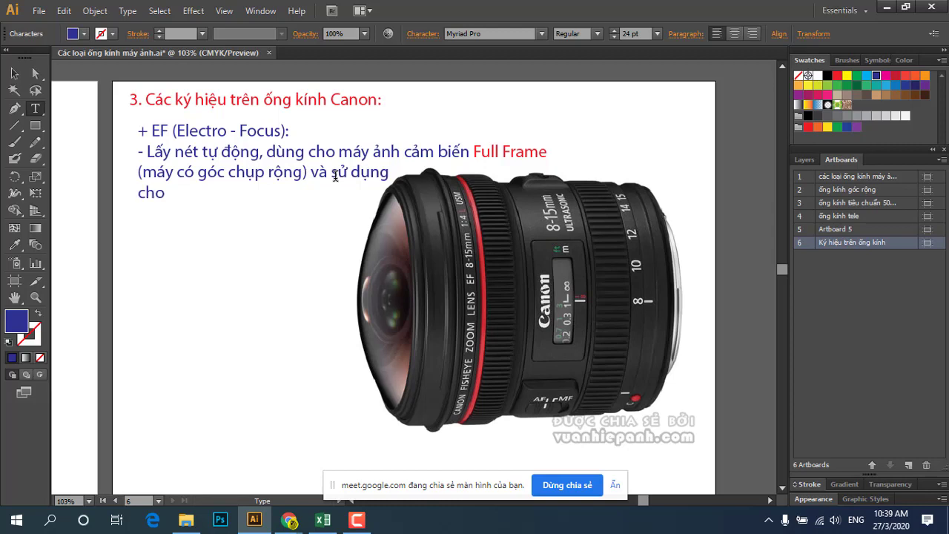
pyautogui.write(' ta ca')
pyautogui.press('BackSpace')
pyautogui.press('BackSpace')
pyautogui.press('BackSpace')
pyautogui.press('BackSpace')
pyautogui.press('BackSpace')
pyautogui.press('BackSpace')
pyautogui.press('BackSpace')
pyautogui.press('BackSpace')
pyautogui.press('BackSpace')
pyautogui.press('BackSpace')
pyautogui.press('BackSpace')
pyautogui.write('đươ')
pyautogui.write('c')
pyautogui.write(' tren')
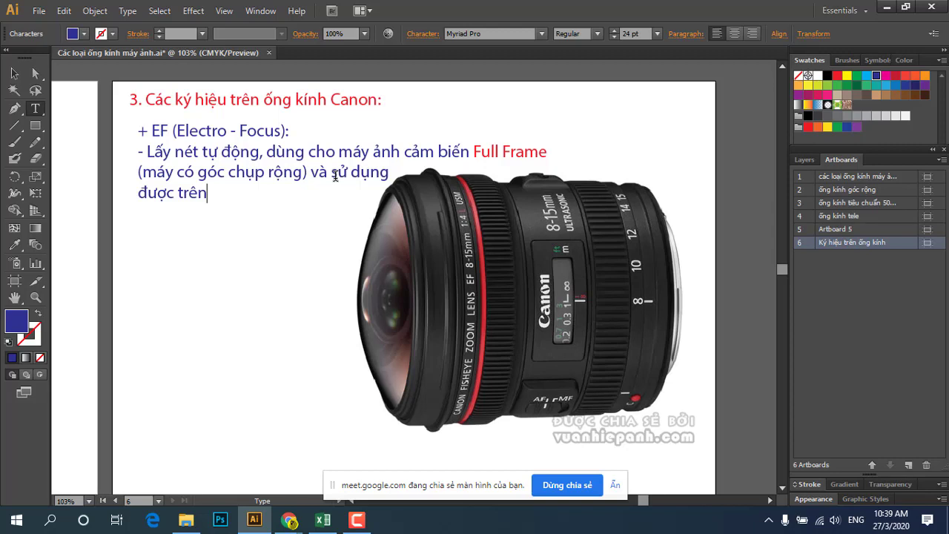
pyautogui.write(' ta')
pyautogui.write('ar cac')
pyautogui.write('s')
pyautogui.write('ma')
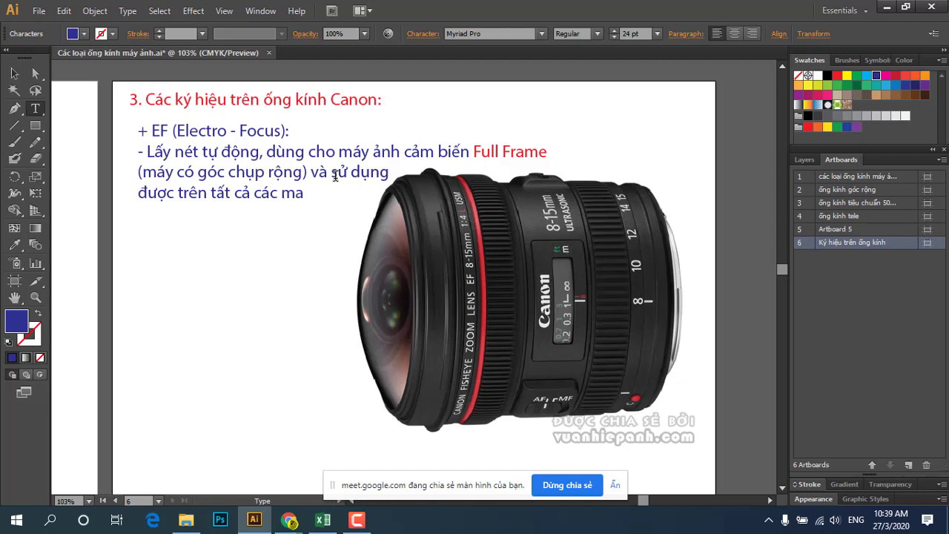
pyautogui.write('ys')
pyautogui.write(' D')
pyautogui.write('SLR')
pyautogui.write('co')
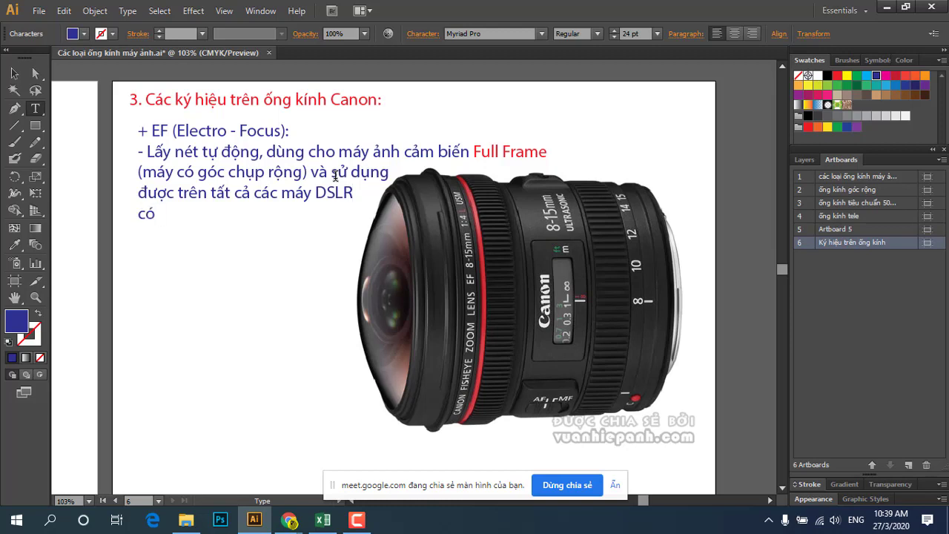
pyautogui.write('g')
pyautogui.write('ơ')
pyautogui.write('ng')
pyautogui.write(' lâ')
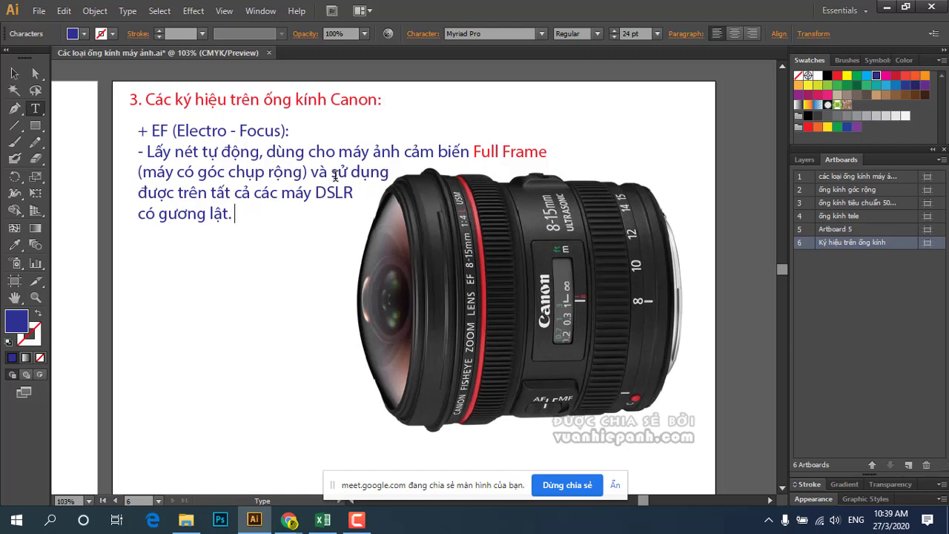
pyautogui.write('Co')
pyautogui.write(' ký')
pyautogui.write(' hie')
pyautogui.write('uj')
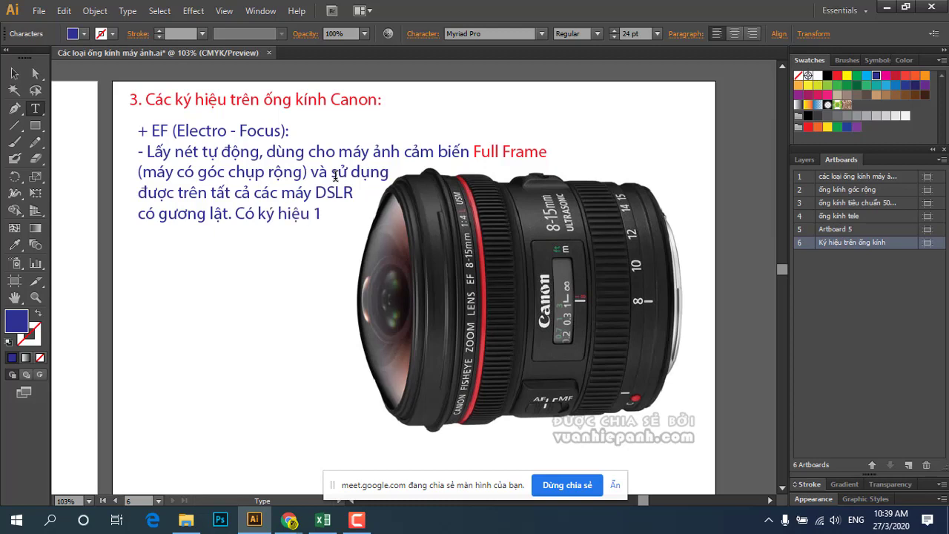
pyautogui.write(' cha')
pyautogui.write('ams d')
# Colour 'Có ký hiệu 1 chấm đỏ' and 'nét tự động' red in the EF paragraph.
pyautogui.moveTo(236, 213); pyautogui.dragTo(390, 214)
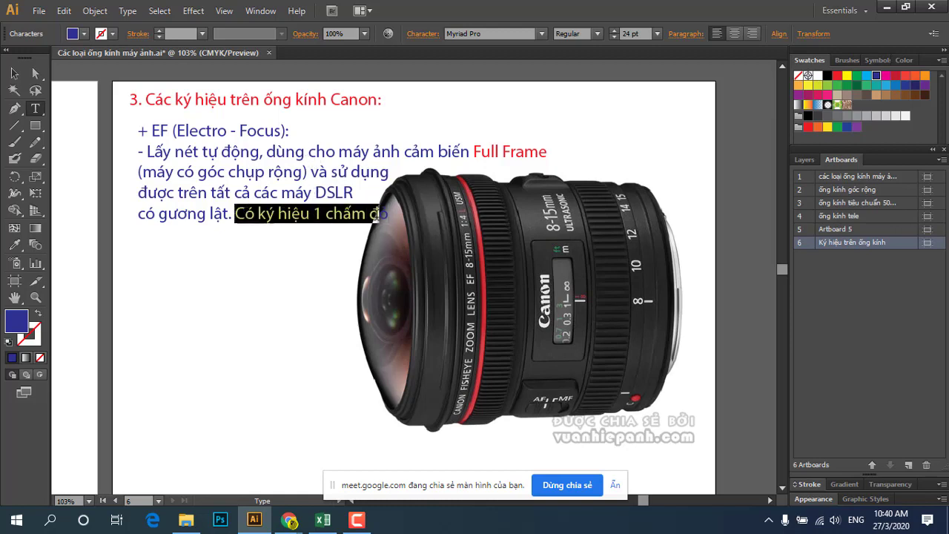
pyautogui.click(837, 76)
pyautogui.click(361, 172)
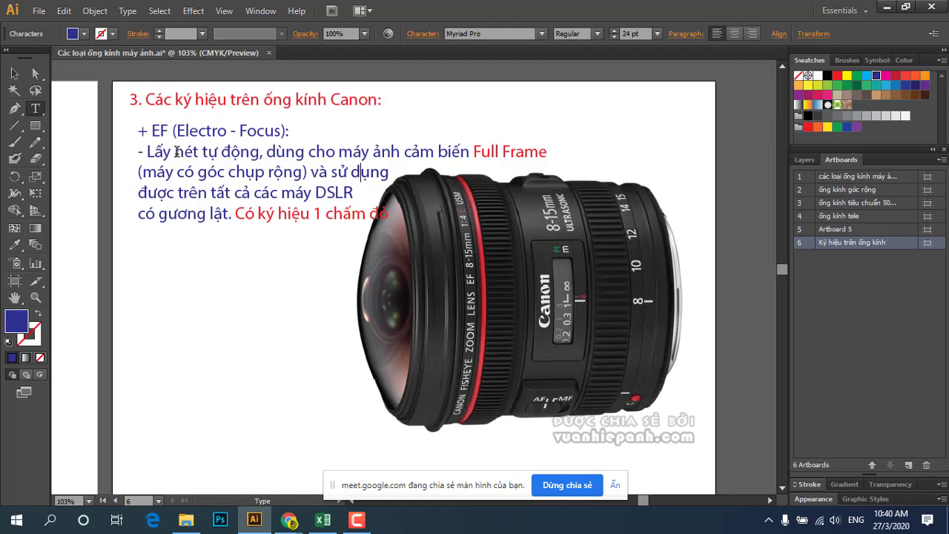
pyautogui.moveTo(176, 152); pyautogui.dragTo(260, 154)
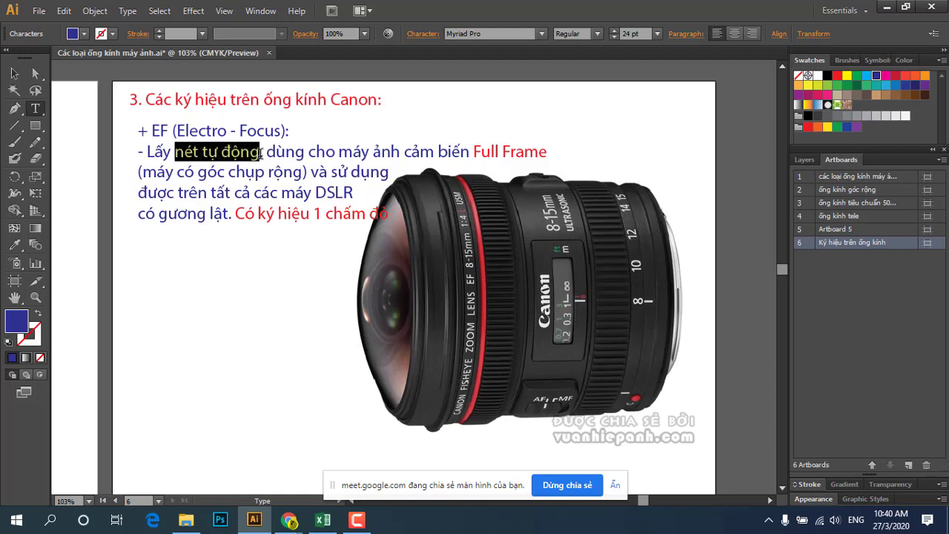
pyautogui.click(837, 76)
pyautogui.click(525, 152)
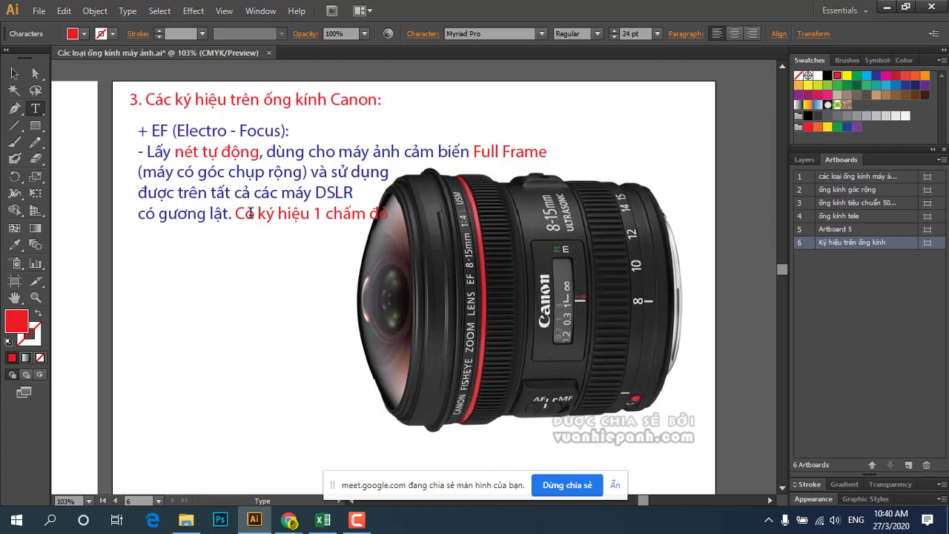
# Check the red phrases in the EF paragraph and exit text editing.
pyautogui.moveTo(244, 213)
pyautogui.mouseDown()
pyautogui.moveTo(385, 199)
pyautogui.moveTo(387, 214)
pyautogui.mouseUp()
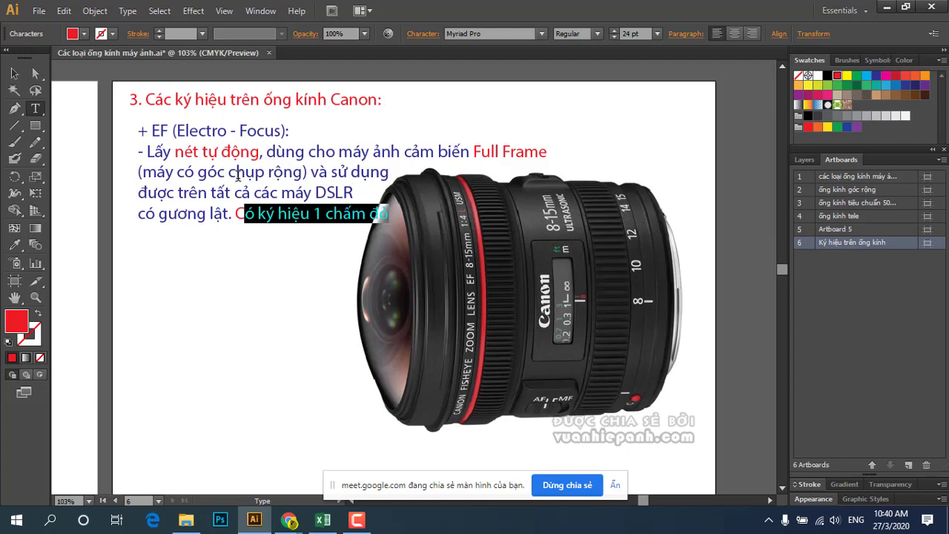
pyautogui.moveTo(310, 171); pyautogui.dragTo(232, 171)
pyautogui.click(278, 214)
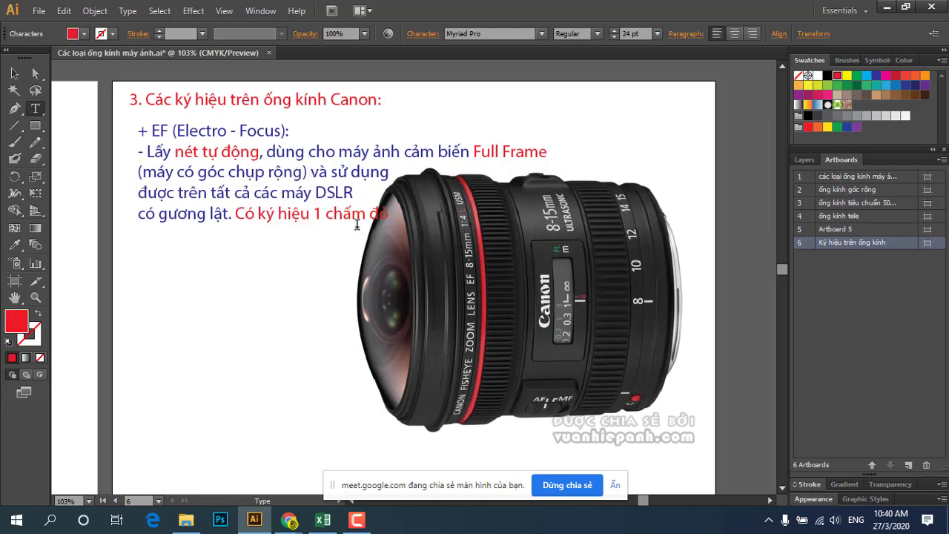
pyautogui.click(351, 218)
pyautogui.press('Escape')
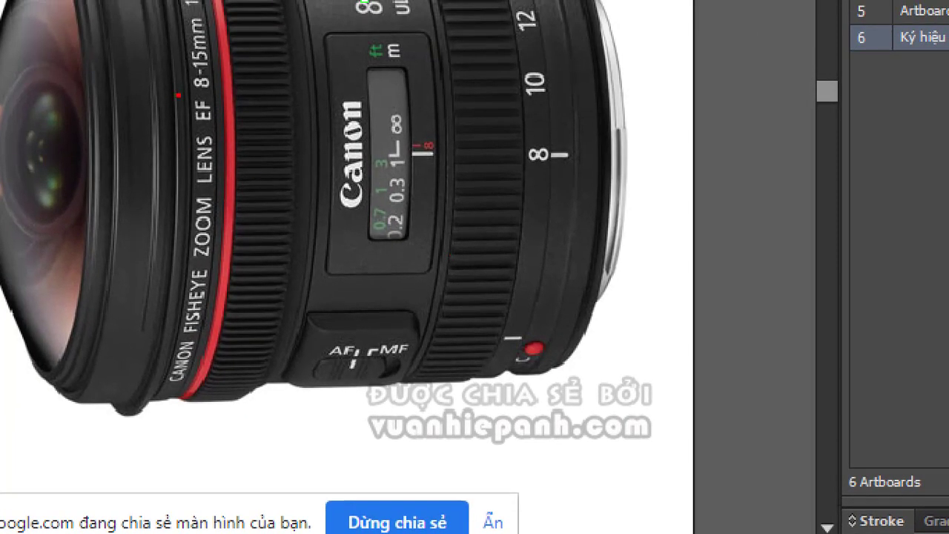
# Circle the lens's EF mark and red dot, make heading 'EF' blue, then bring up File Explorer.
pyautogui.moveTo(176, 96)
pyautogui.mouseDown()
pyautogui.moveTo(177, 128)
pyautogui.moveTo(213, 133)
pyautogui.moveTo(224, 96)
pyautogui.moveTo(190, 87)
pyautogui.moveTo(183, 98)
pyautogui.mouseUp()
pyautogui.moveTo(542, 332)
pyautogui.mouseDown()
pyautogui.moveTo(528, 327)
pyautogui.moveTo(513, 362)
pyautogui.moveTo(548, 367)
pyautogui.moveTo(552, 333)
pyautogui.moveTo(535, 330)
pyautogui.mouseUp()
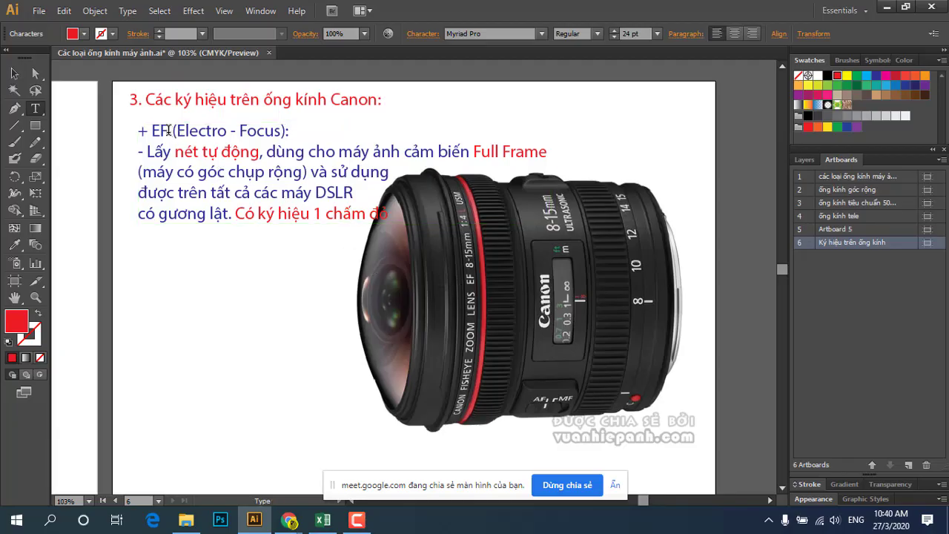
pyautogui.moveTo(170, 131); pyautogui.dragTo(151, 131)
pyautogui.click(876, 75)
pyautogui.click(281, 193)
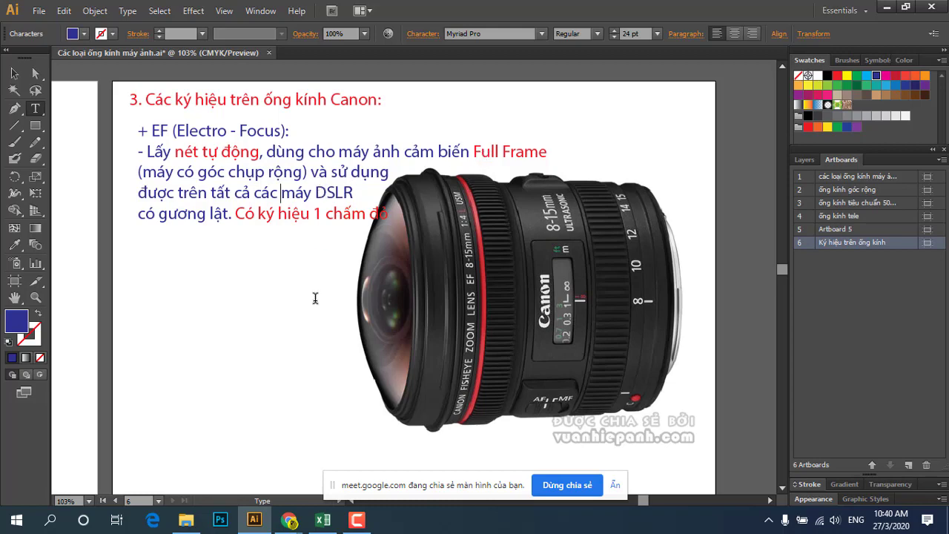
pyautogui.click(187, 520)
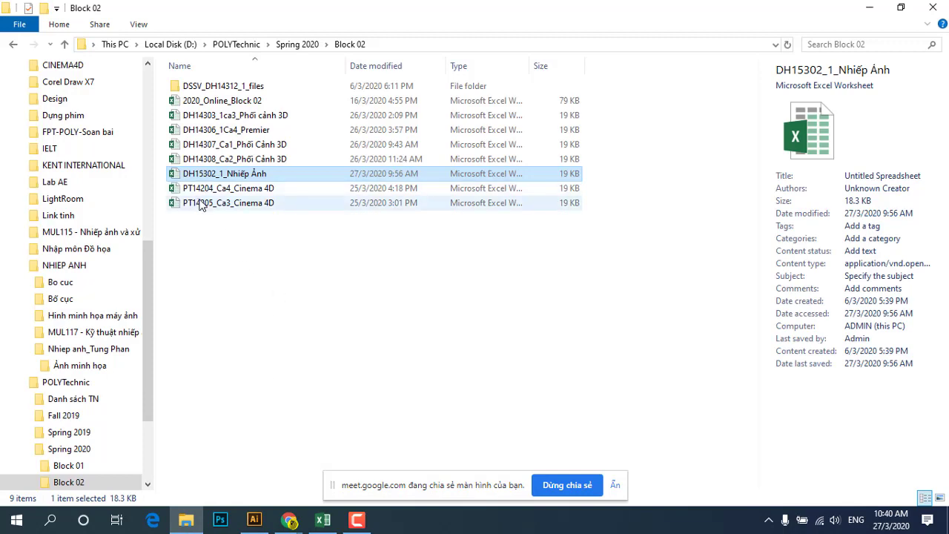
# Go up to Local Disk (D:), into NHIEP ANH › Bố cục, and open 'bố cục đối xứng ngang' in Photos.
pyautogui.click(64, 45)
pyautogui.click(64, 44)
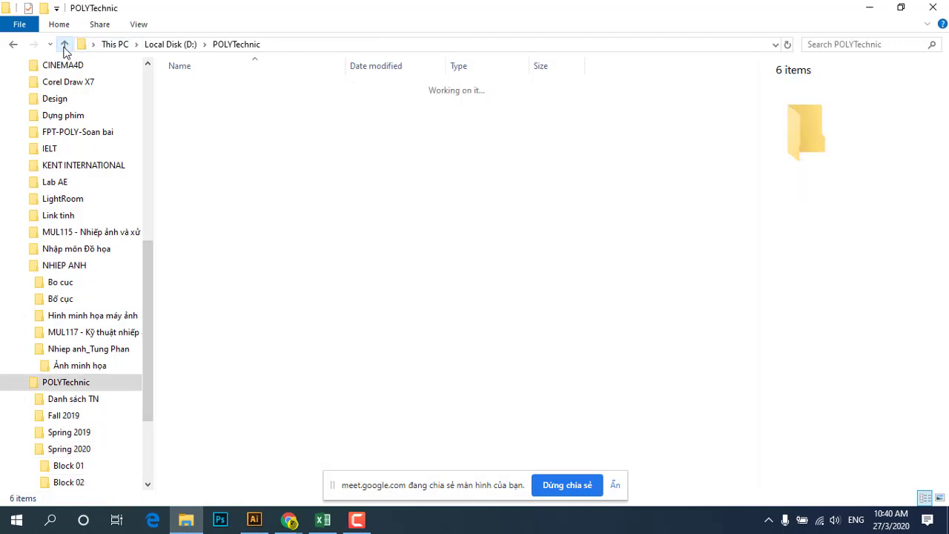
pyautogui.click(65, 45)
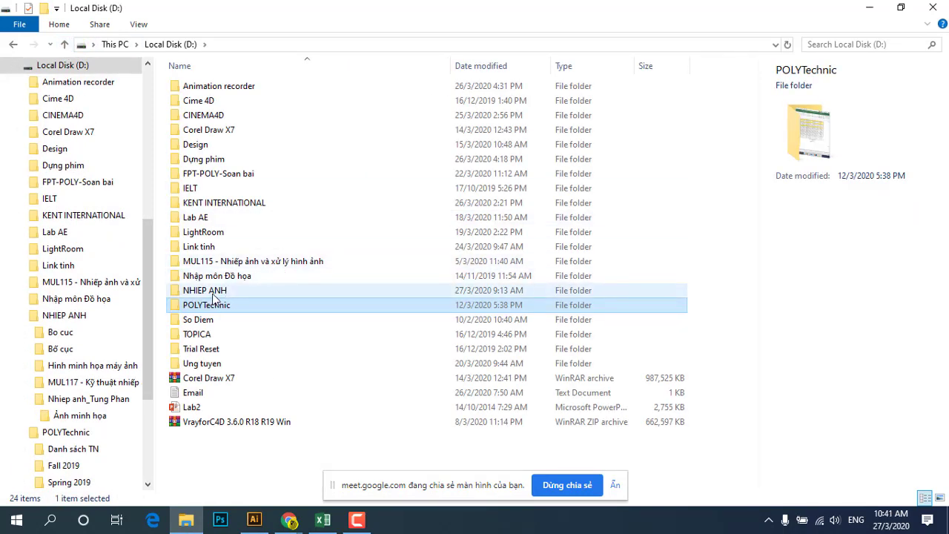
pyautogui.doubleClick(215, 291)
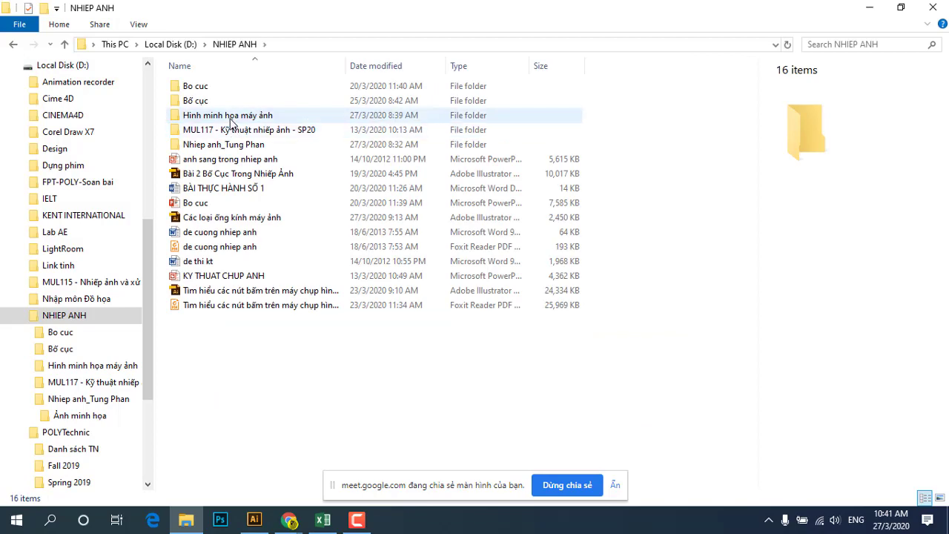
pyautogui.doubleClick(215, 101)
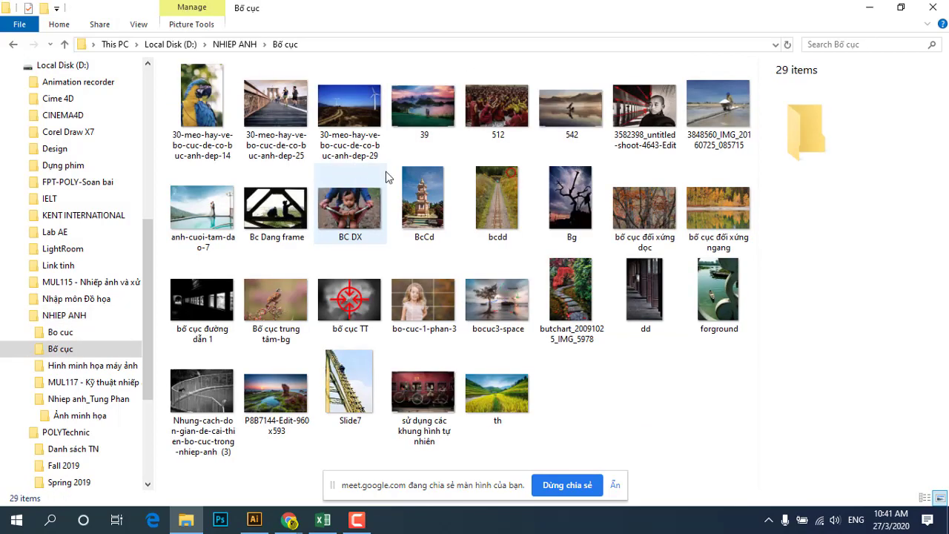
pyautogui.rightClick(722, 206)
pyautogui.click(636, 145)
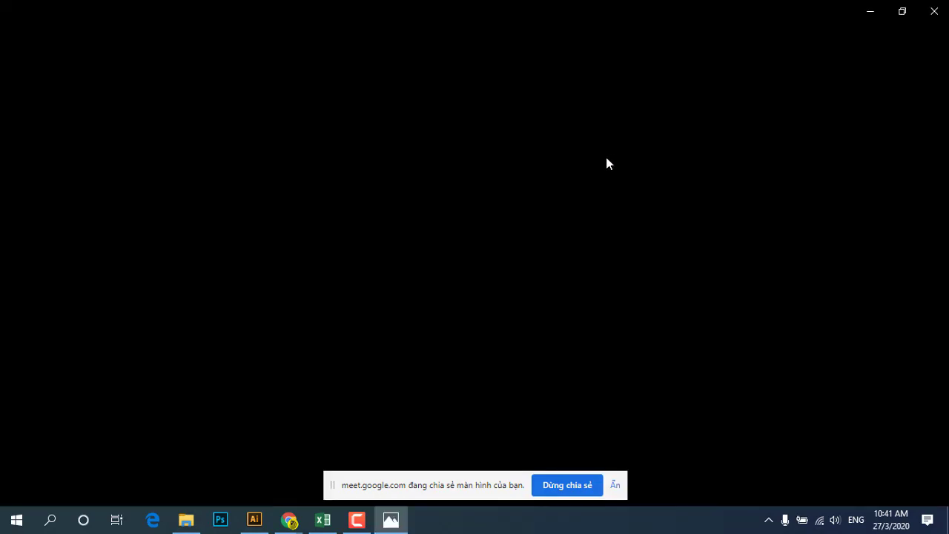
# Return to the horizontal-symmetry photo and outline its full frame in red with a crop label.
pyautogui.press('Left')
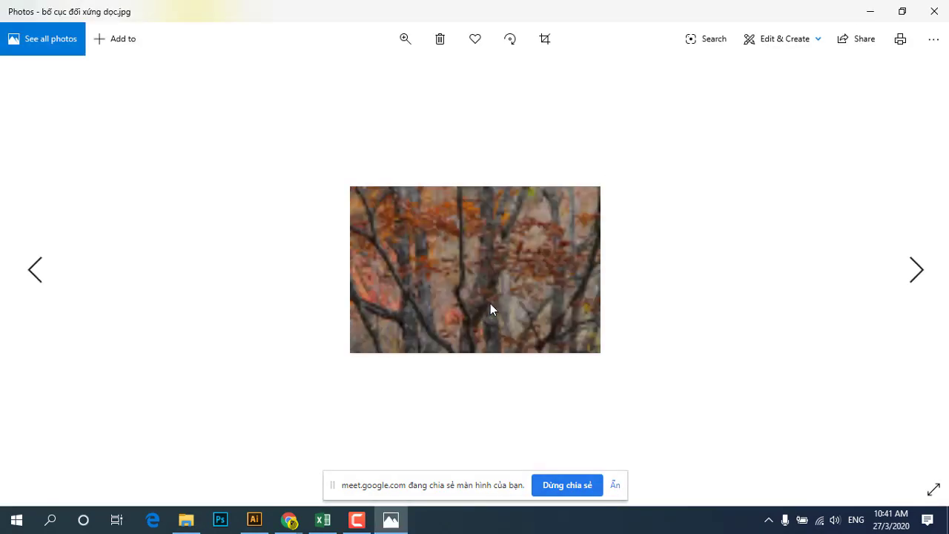
pyautogui.press('Right')
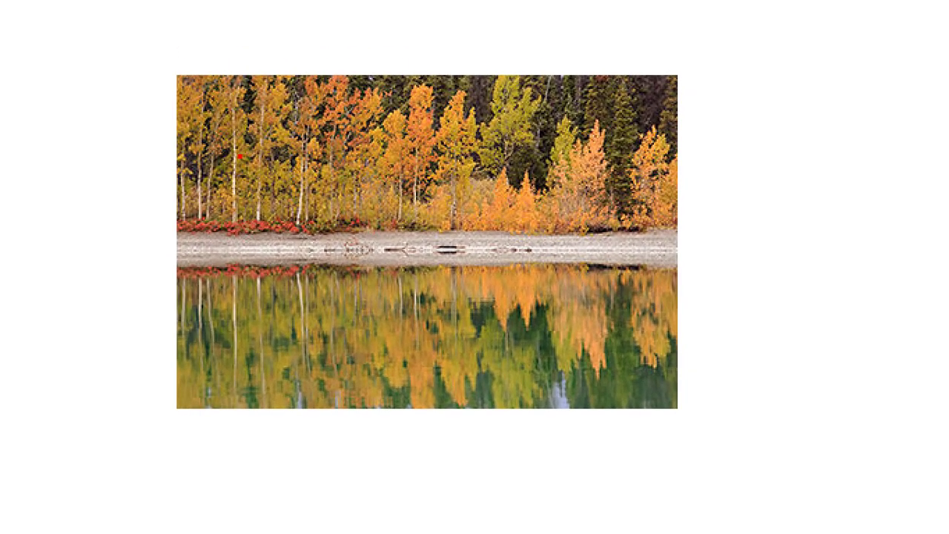
pyautogui.moveTo(171, 76)
pyautogui.mouseDown()
pyautogui.moveTo(171, 406)
pyautogui.moveTo(154, 413)
pyautogui.moveTo(685, 405)
pyautogui.moveTo(694, 168)
pyautogui.mouseUp()
pyautogui.moveTo(694, 78); pyautogui.dragTo(173, 76)
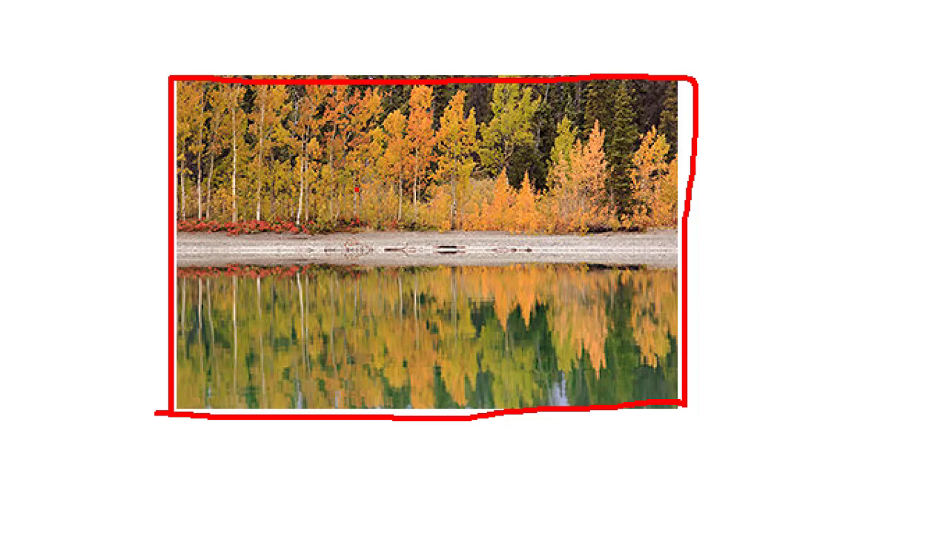
pyautogui.moveTo(798, 149)
pyautogui.mouseDown()
pyautogui.moveTo(845, 244)
pyautogui.moveTo(829, 234)
pyautogui.moveTo(875, 289)
pyautogui.moveTo(898, 296)
pyautogui.moveTo(921, 241)
pyautogui.mouseUp()
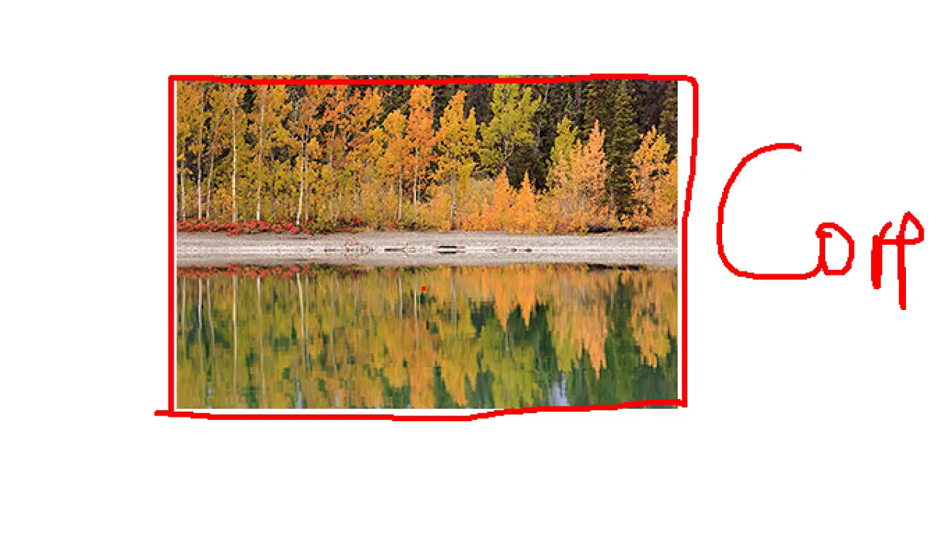
# Draw a smaller blue crop frame inside the photo with the screen pen.
pyautogui.press('b')
pyautogui.moveTo(269, 131); pyautogui.dragTo(268, 367)
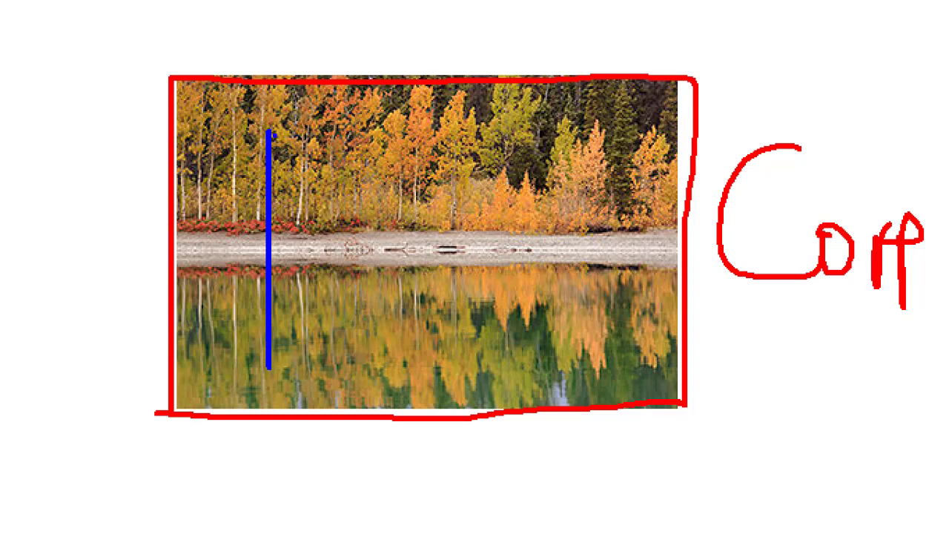
pyautogui.moveTo(268, 130)
pyautogui.mouseDown()
pyautogui.moveTo(589, 113)
pyautogui.moveTo(614, 175)
pyautogui.moveTo(618, 350)
pyautogui.moveTo(463, 370)
pyautogui.moveTo(271, 367)
pyautogui.moveTo(626, 366)
pyautogui.mouseUp()
pyautogui.moveTo(748, 324); pyautogui.dragTo(948, 319)
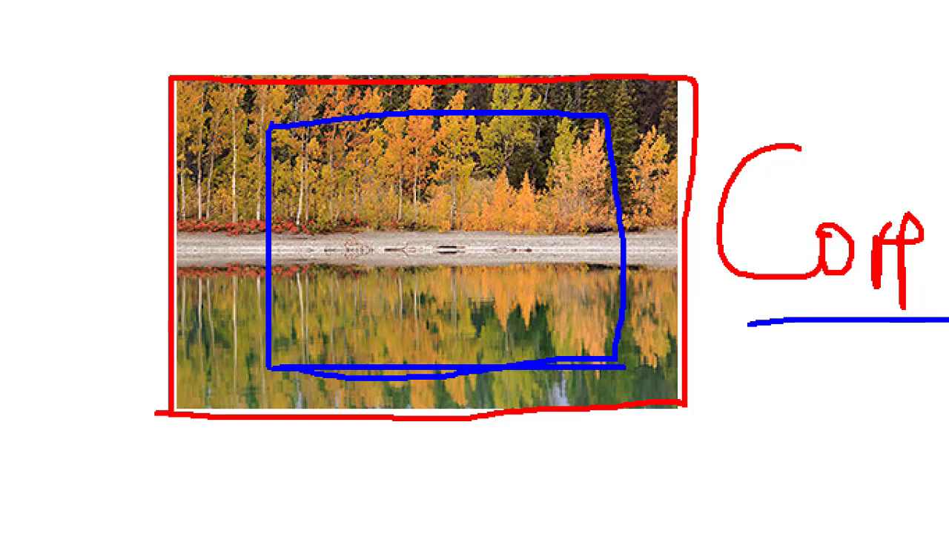
pyautogui.moveTo(271, 123)
pyautogui.mouseDown()
pyautogui.moveTo(606, 119)
pyautogui.moveTo(610, 348)
pyautogui.mouseUp()
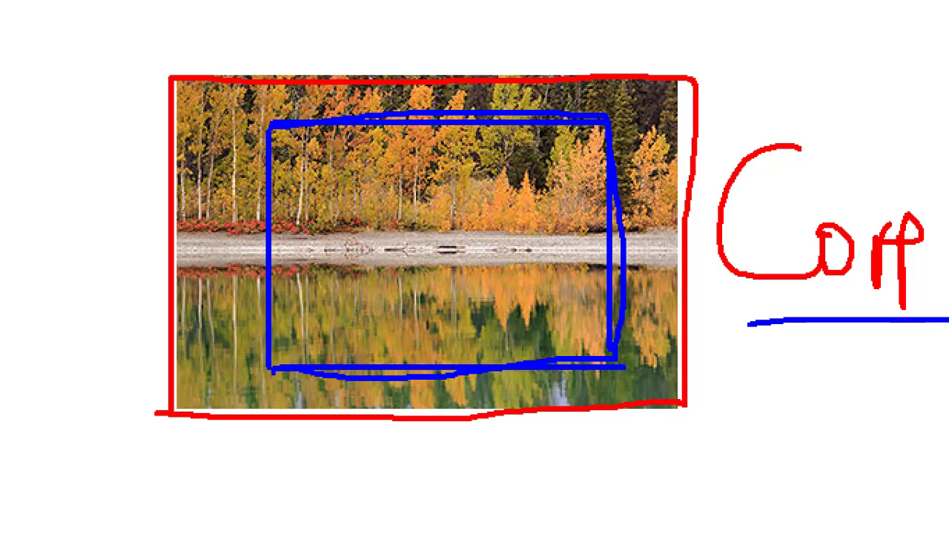
pyautogui.moveTo(272, 371); pyautogui.dragTo(614, 371)
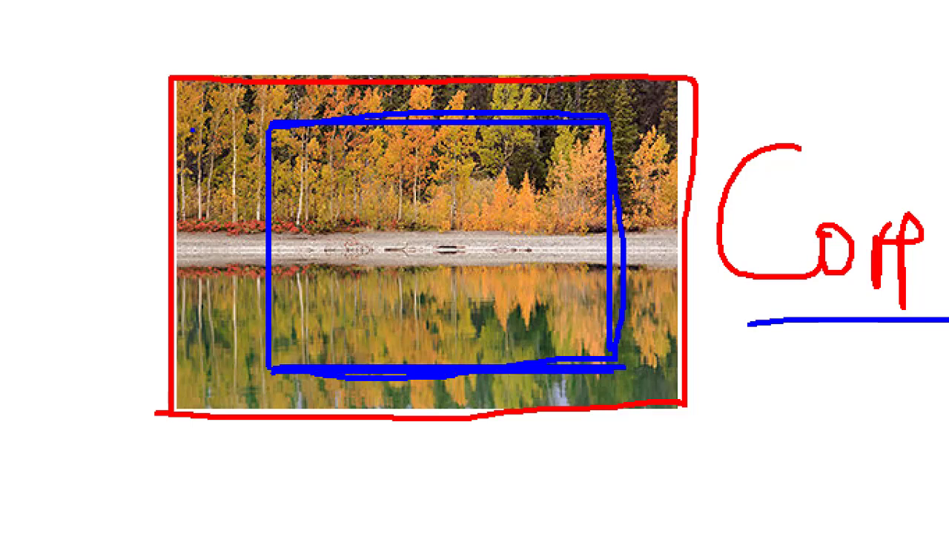
# Mark the full frame's sides in red, write 'Full', then clear the annotations.
pyautogui.press('r')
pyautogui.moveTo(193, 138); pyautogui.dragTo(129, 138)
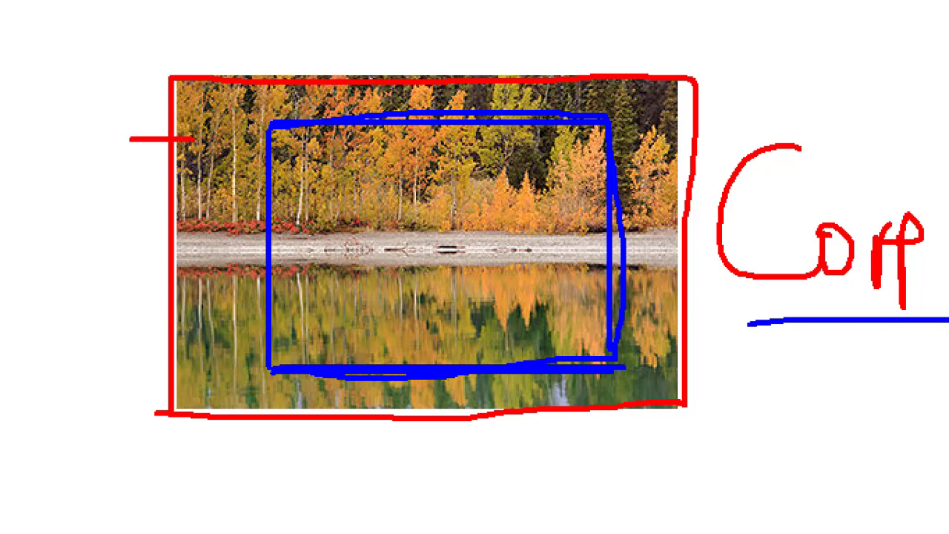
pyautogui.moveTo(64, 78); pyautogui.dragTo(59, 116)
pyautogui.moveTo(62, 83)
pyautogui.mouseDown()
pyautogui.moveTo(74, 80)
pyautogui.moveTo(113, 107)
pyautogui.moveTo(162, 45)
pyautogui.moveTo(160, 110)
pyautogui.mouseUp()
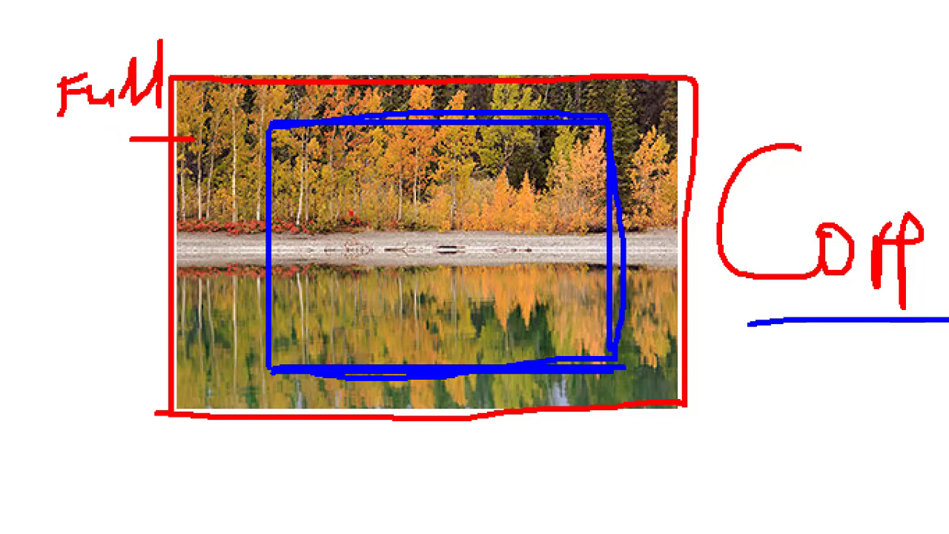
pyautogui.moveTo(599, 230); pyautogui.dragTo(693, 230)
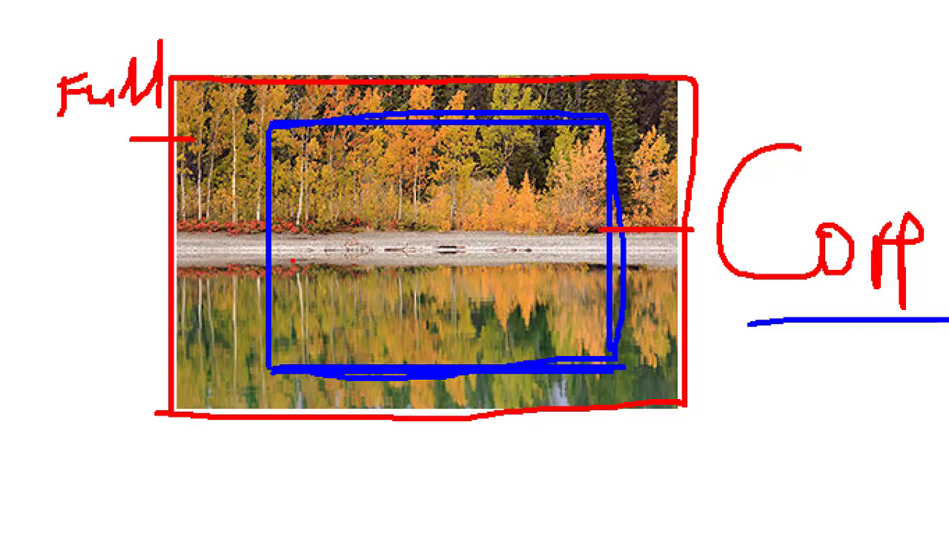
pyautogui.press('Escape')
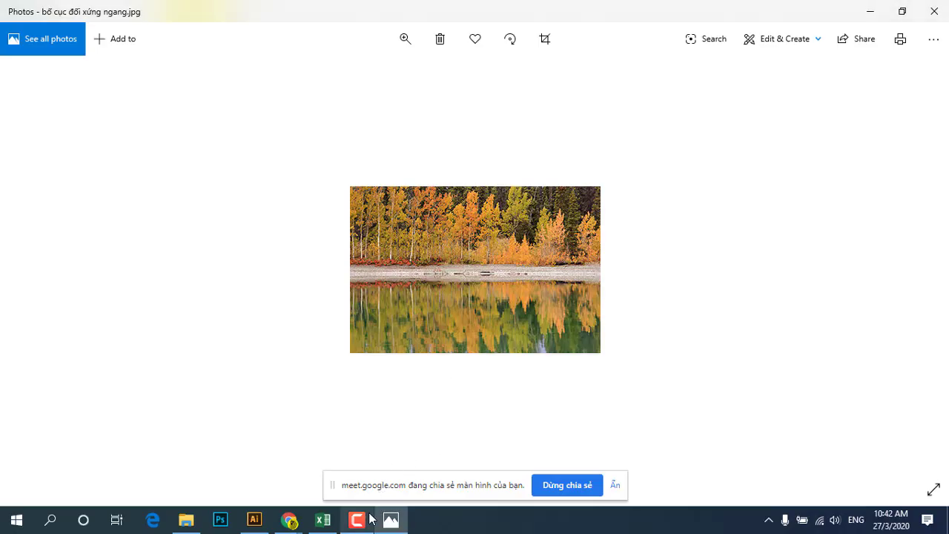
# Back in Illustrator, make 'nét tự động' in the EF paragraph red.
pyautogui.click(263, 522)
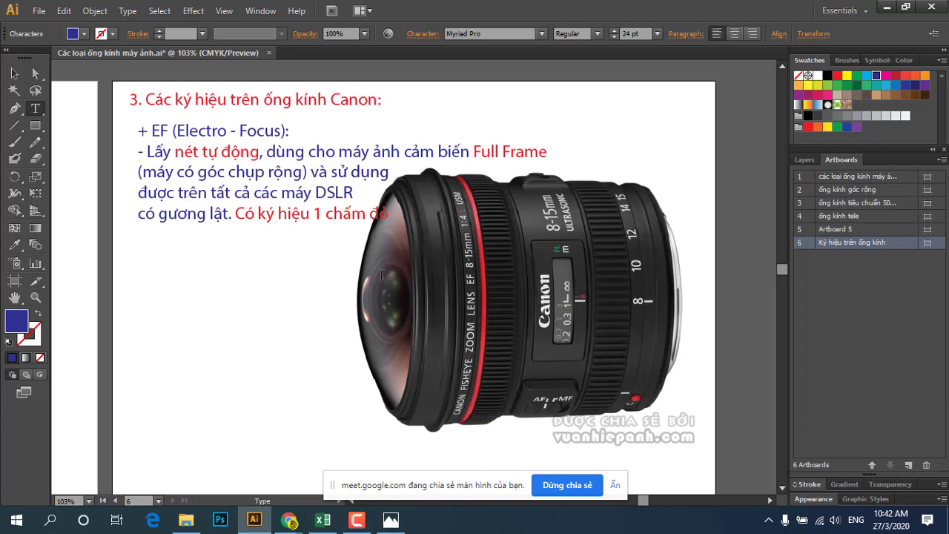
pyautogui.scroll(-1, 281, 234)
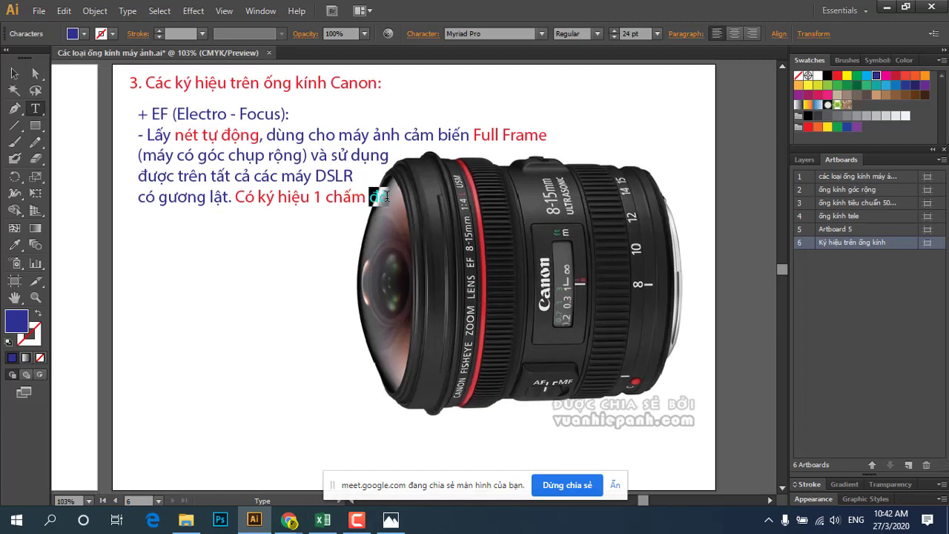
pyautogui.moveTo(369, 197); pyautogui.dragTo(387, 196)
pyautogui.moveTo(244, 197); pyautogui.dragTo(388, 197)
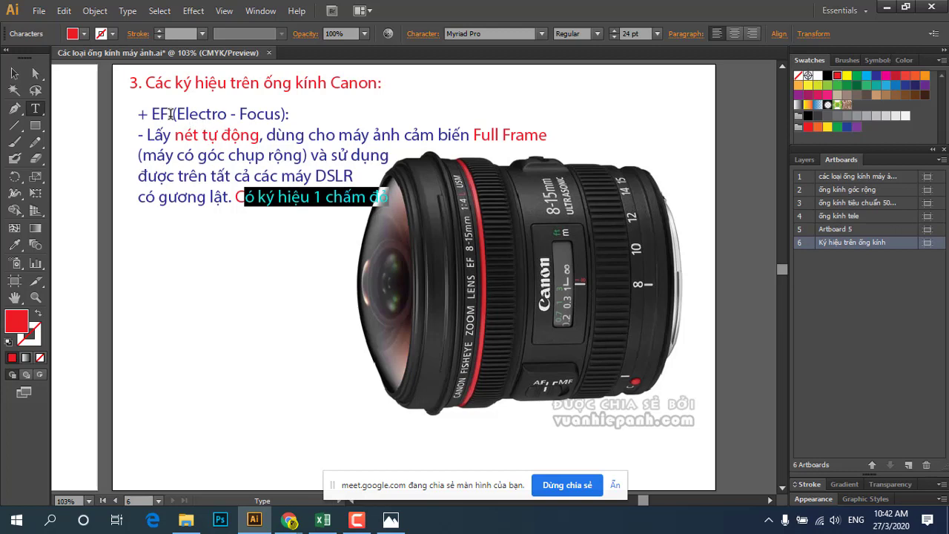
pyautogui.moveTo(172, 114); pyautogui.dragTo(151, 114)
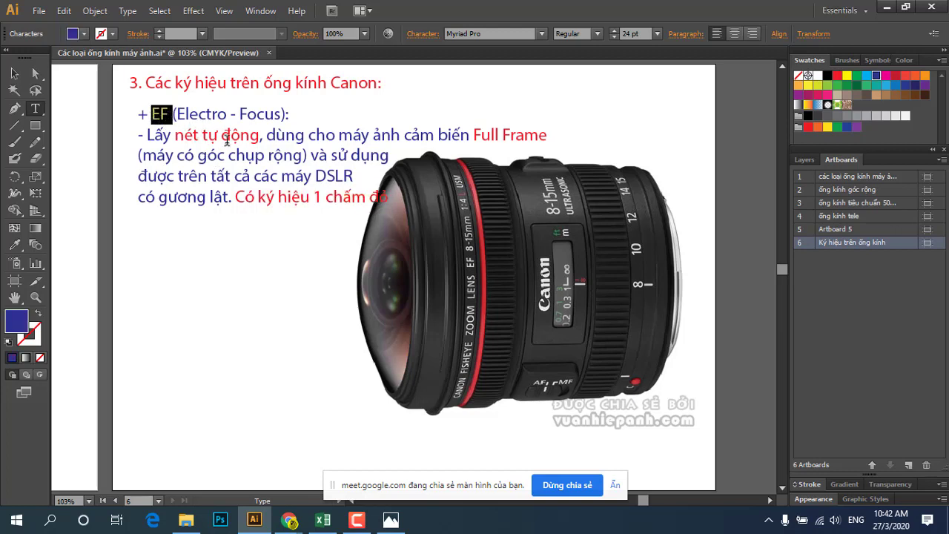
pyautogui.moveTo(254, 135); pyautogui.dragTo(174, 135)
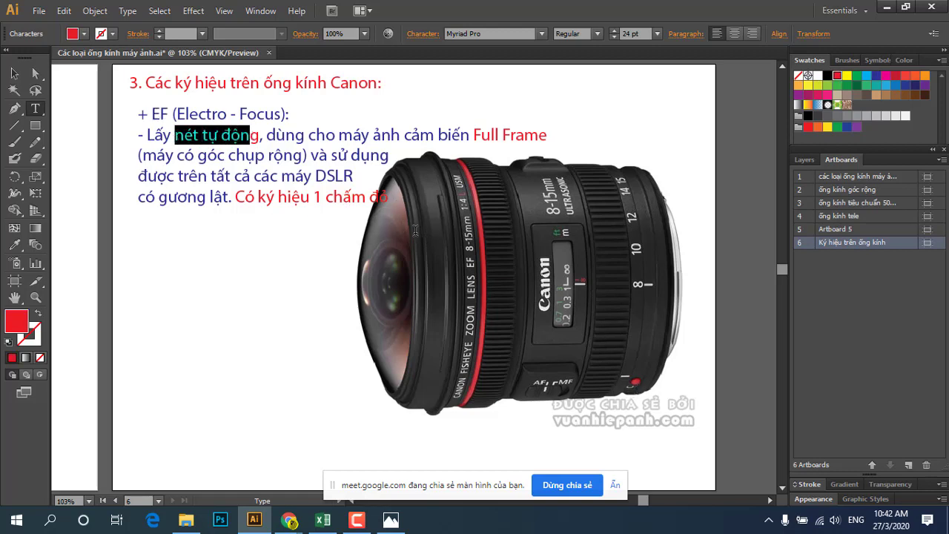
pyautogui.click(154, 237)
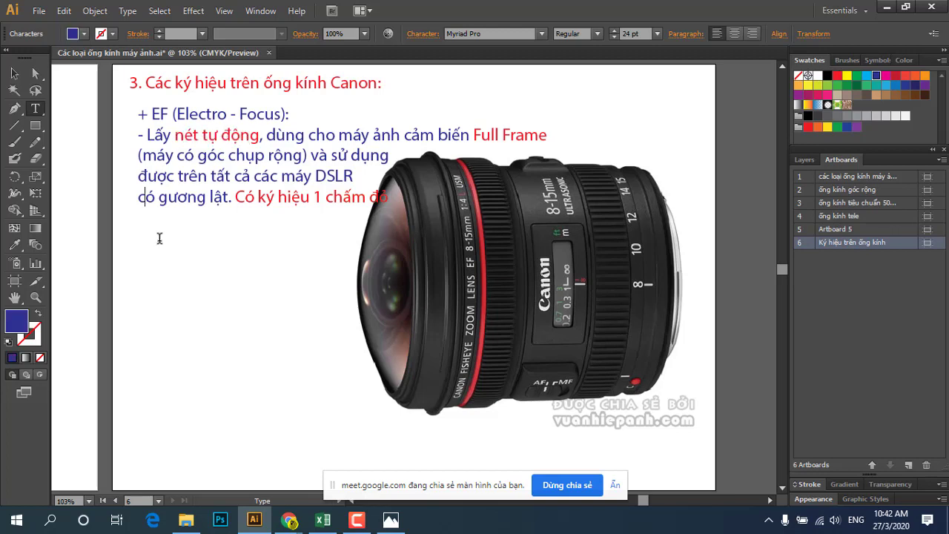
# Stop editing the EF paragraph and start a new text line below it.
pyautogui.click(14, 73)
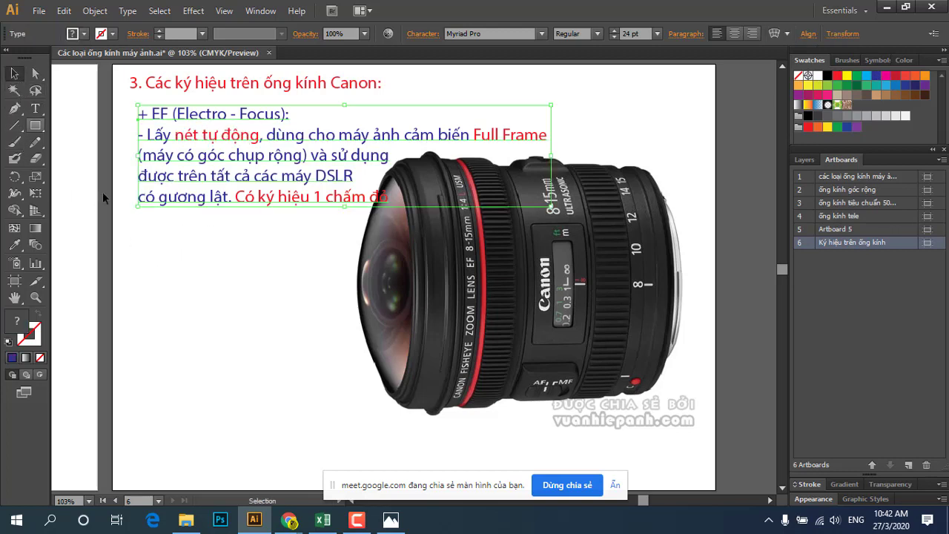
pyautogui.click(179, 243)
pyautogui.click(35, 107)
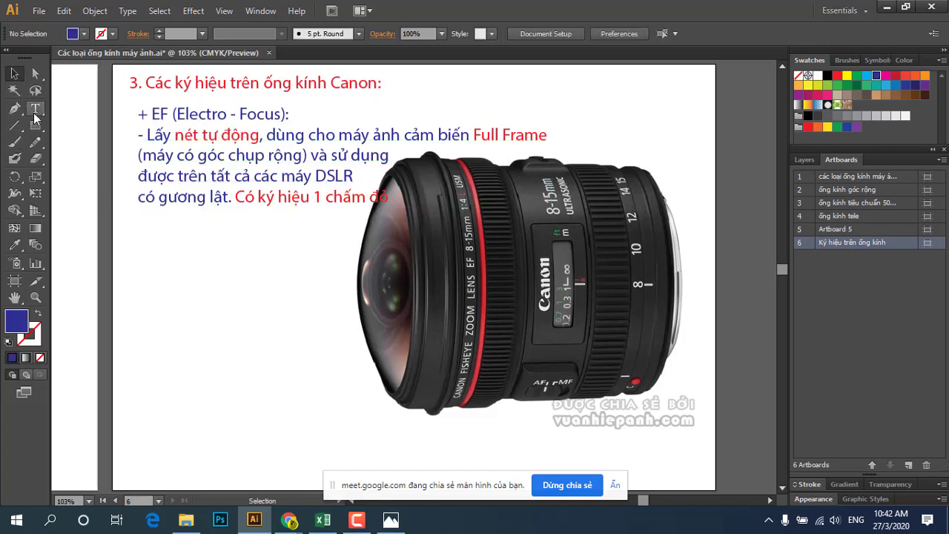
pyautogui.click(138, 227)
# Type the black line '+ EF-S: Dùng cho loại máy Crop' and begin the next sentence with 'Nó'.
pyautogui.write('+ ')
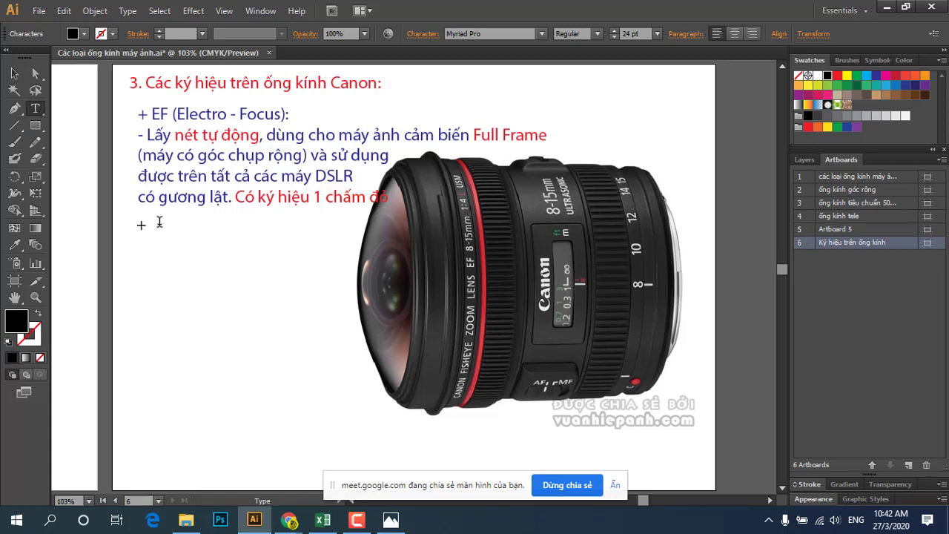
pyautogui.write('E')
pyautogui.write('F')
pyautogui.write('-')
pyautogui.write('S')
pyautogui.write('Dùn')
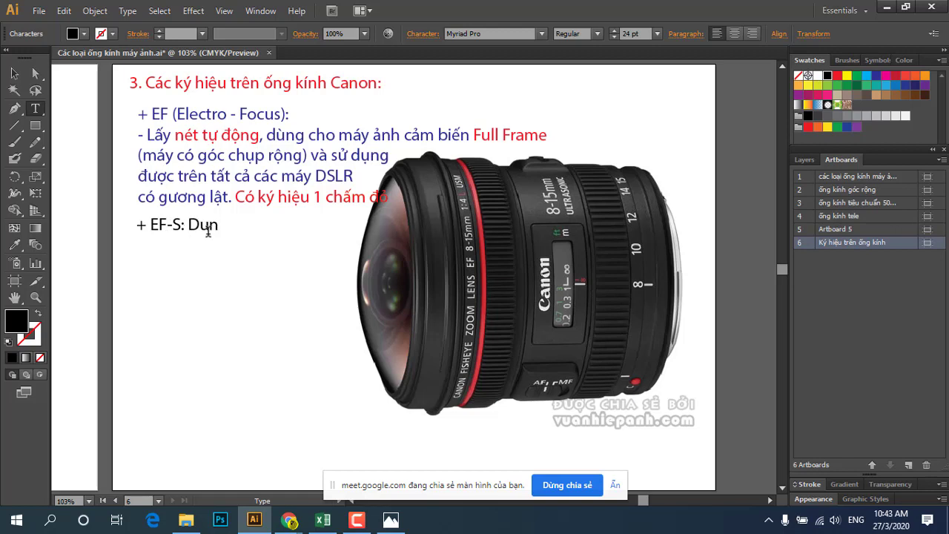
pyautogui.write('g')
pyautogui.write(' cho')
pyautogui.write(' l')
pyautogui.write('oai may')
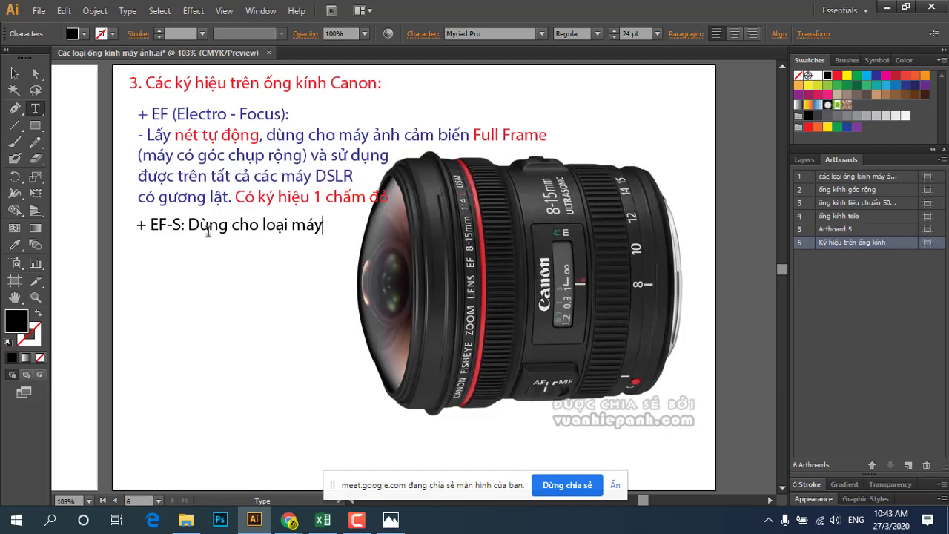
pyautogui.write(' Cr')
pyautogui.write('o')
pyautogui.write('p')
pyautogui.write('No')
# End 'Crop' with a period and type 'Nó không dùng được cho máy Full - Frame' on a new line.
pyautogui.click(365, 228)
pyautogui.write('.')
pyautogui.press('Return')
pyautogui.write('khong')
pyautogui.write(' dun')
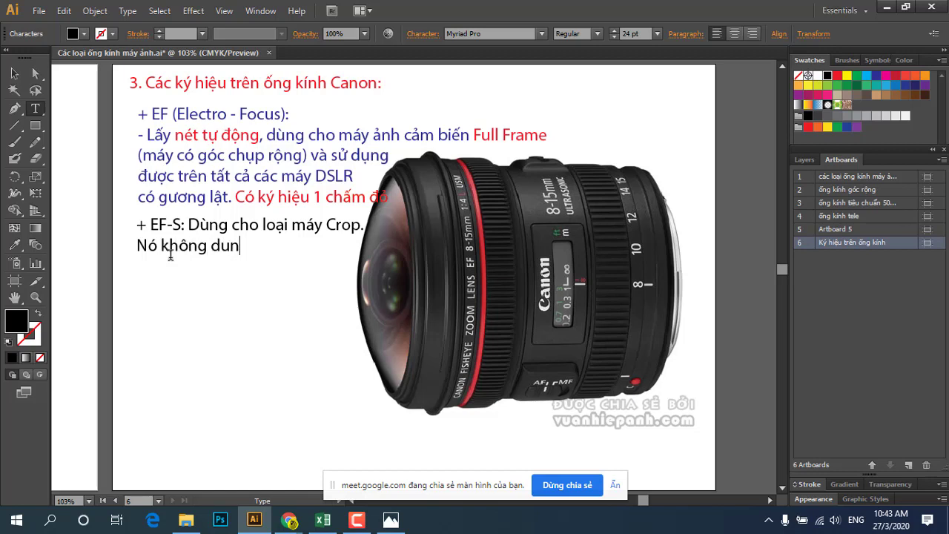
pyautogui.write('g')
pyautogui.write(' d')
pyautogui.write('ươợc')
pyautogui.write(' cho may')
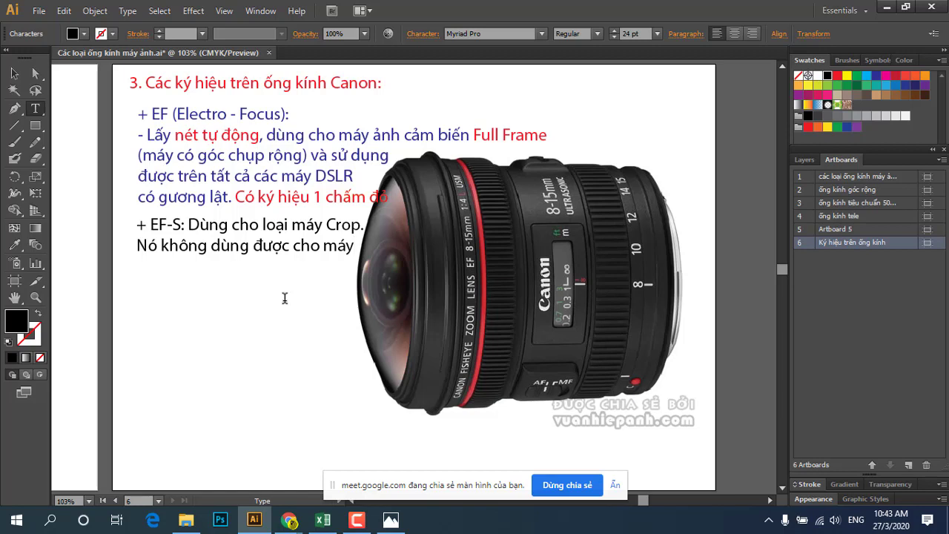
pyautogui.write('Fu')
pyautogui.write('ll -')
pyautogui.write(' Fra')
pyautogui.write('m3')
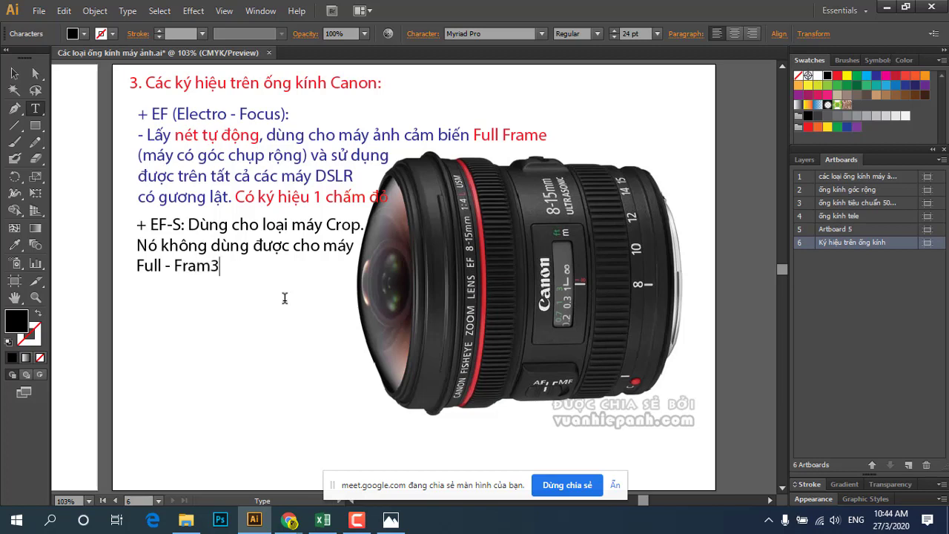
pyautogui.press('BackSpace')
pyautogui.write('e')
# Add the sentence 'Có ký hiệu là một chấm trắng.' to the EF-S paragraph.
pyautogui.press('BackSpace')
pyautogui.write('.')
pyautogui.write('Co')
pyautogui.write(' k')
pyautogui.write('ý hiê')
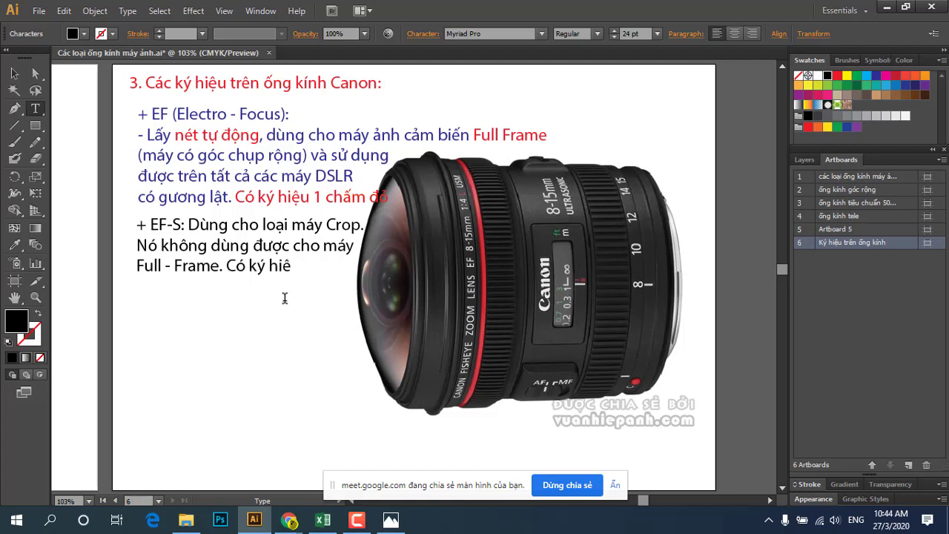
pyautogui.write('ệu')
pyautogui.write(' la')
pyautogui.write(' mô')
pyautogui.write('ột')
pyautogui.press('Return')
pyautogui.write('cha')
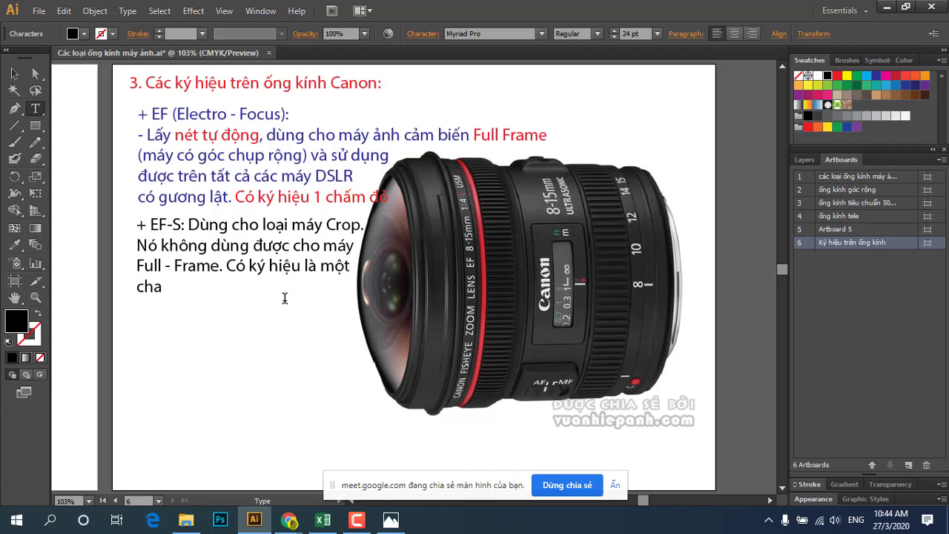
pyautogui.write('ấmT')
pyautogui.press('BackSpace')
pyautogui.write('tra')
pyautogui.write('ănắng')
pyautogui.write('.')
# Colour 'Có ký hiệu là một chấm trắng.', '+ EF-S:' and 'Crop.' red.
pyautogui.moveTo(226, 265); pyautogui.dragTo(250, 289)
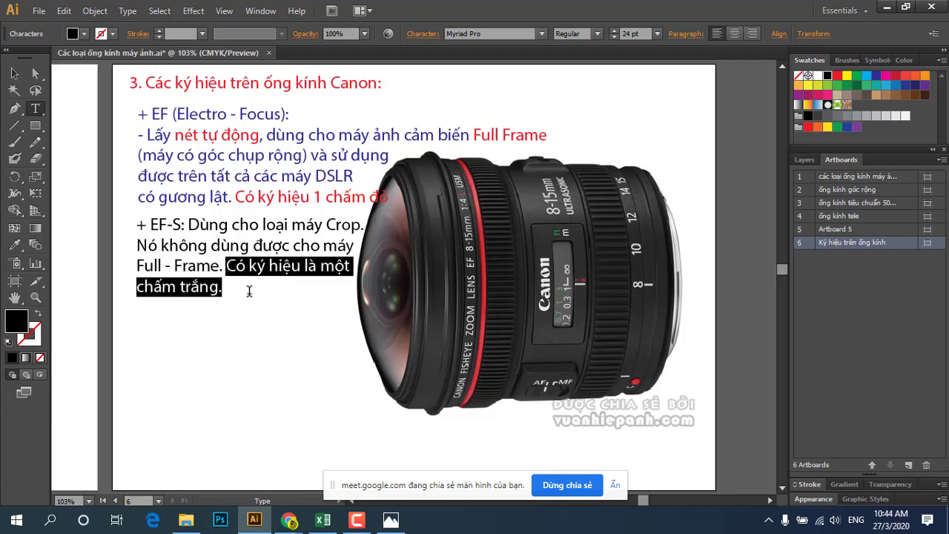
pyautogui.click(837, 75)
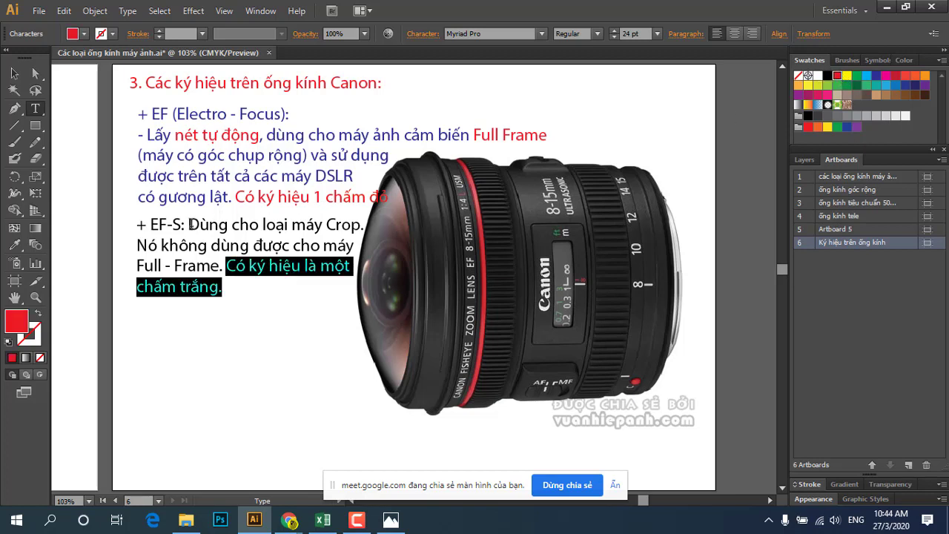
pyautogui.moveTo(185, 223); pyautogui.dragTo(137, 224)
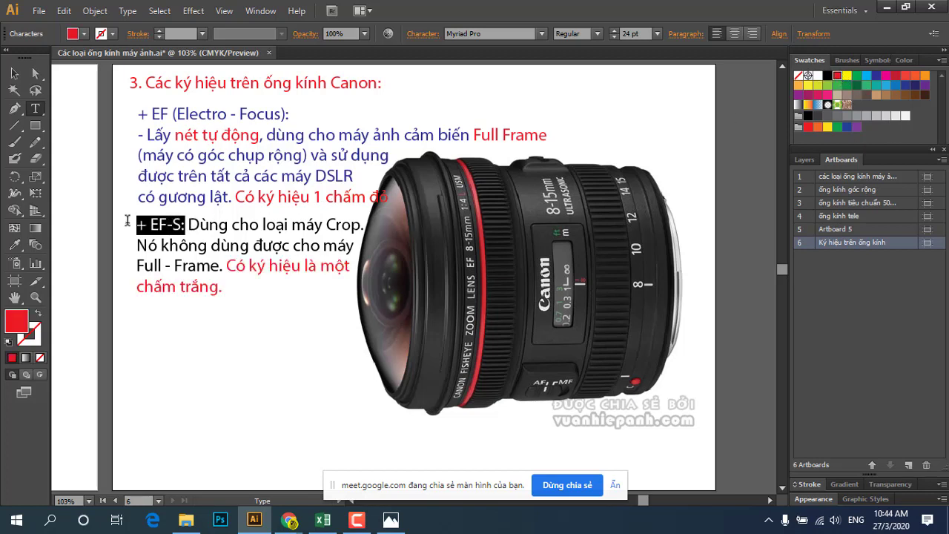
pyautogui.click(837, 75)
pyautogui.click(246, 226)
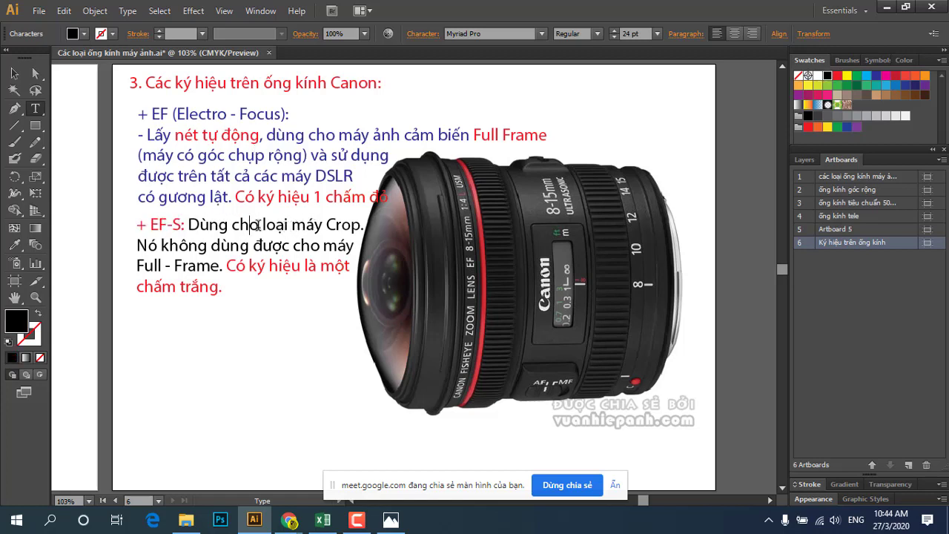
pyautogui.moveTo(327, 224); pyautogui.dragTo(365, 224)
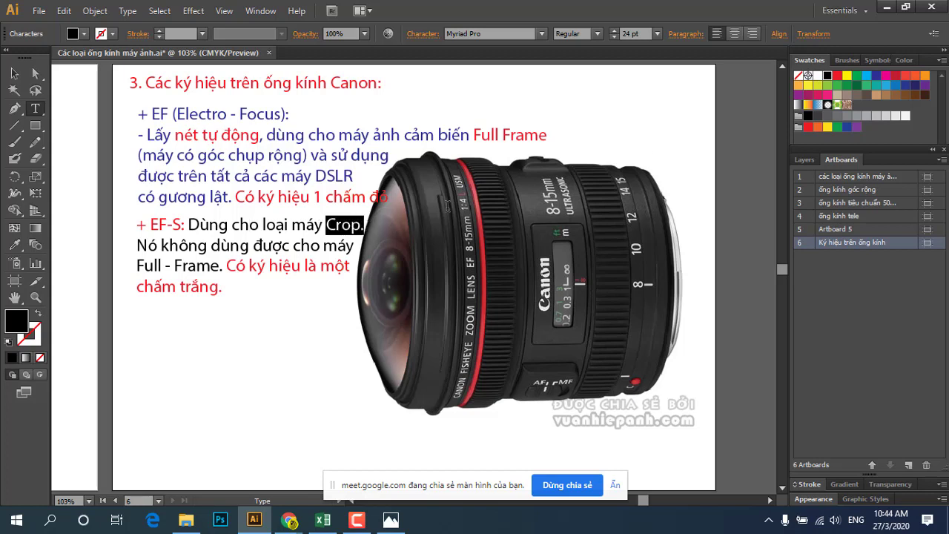
pyautogui.click(837, 75)
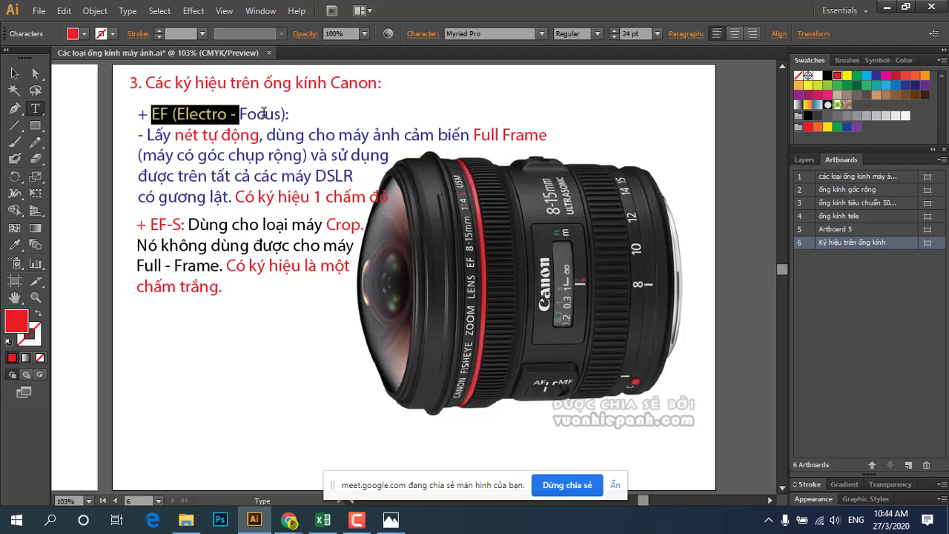
# Check the colours of the EF heading line and the EF-S label.
pyautogui.moveTo(152, 113); pyautogui.dragTo(283, 114)
pyautogui.click(255, 236)
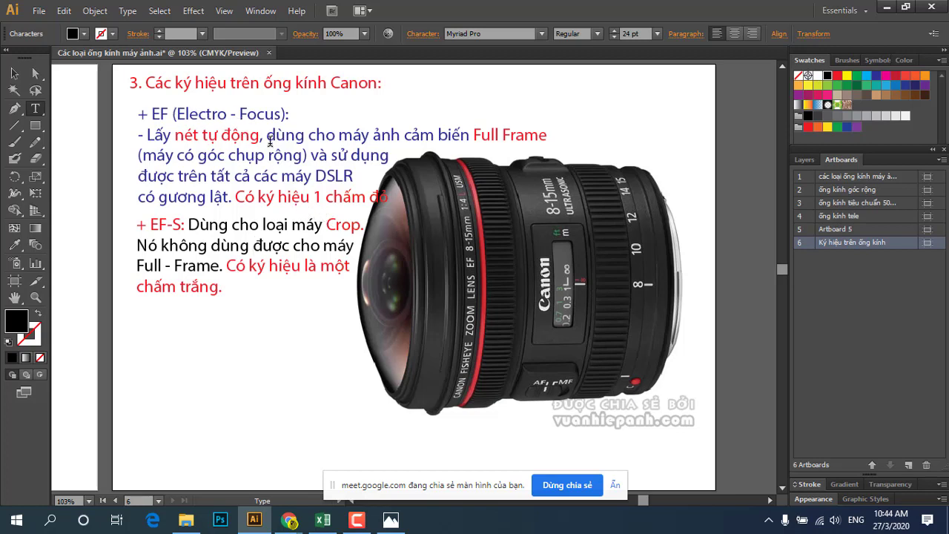
pyautogui.click(281, 116)
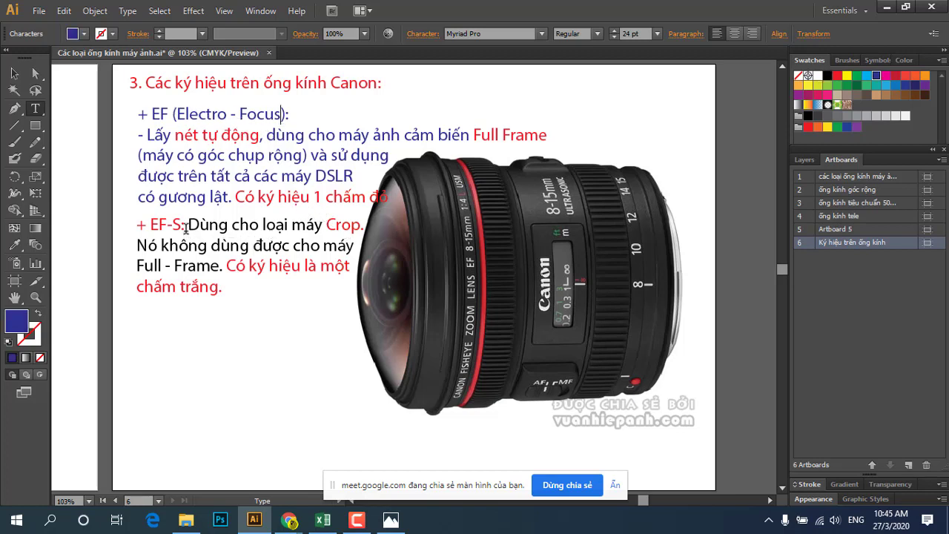
pyautogui.moveTo(185, 226); pyautogui.dragTo(146, 227)
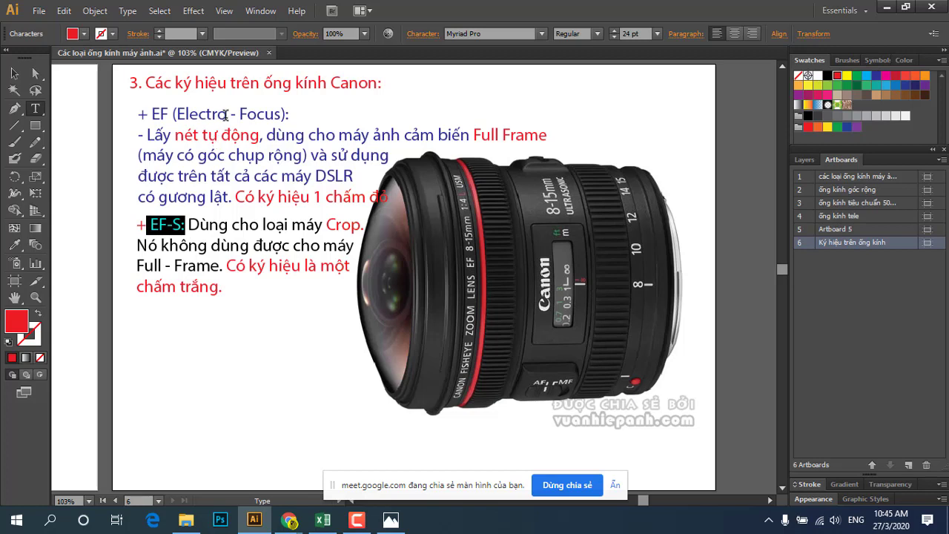
pyautogui.click(252, 288)
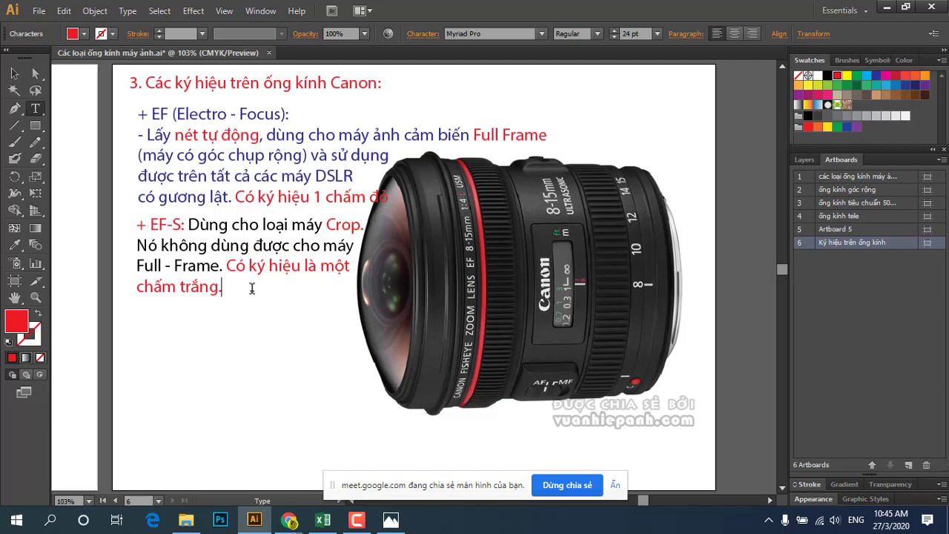
pyautogui.click(152, 110)
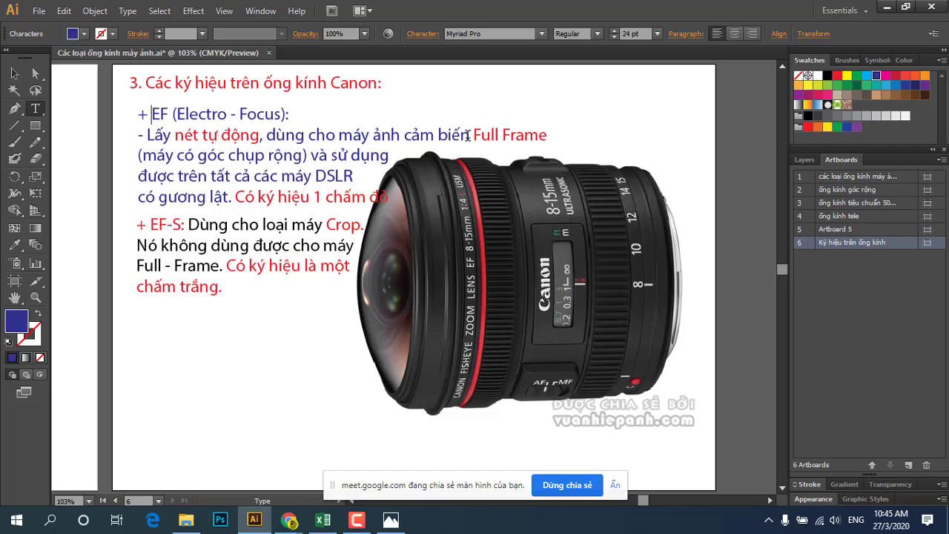
# Check the 'Full Frame' and 'Crop.' text colours, then clear the selection.
pyautogui.moveTo(473, 135); pyautogui.dragTo(551, 136)
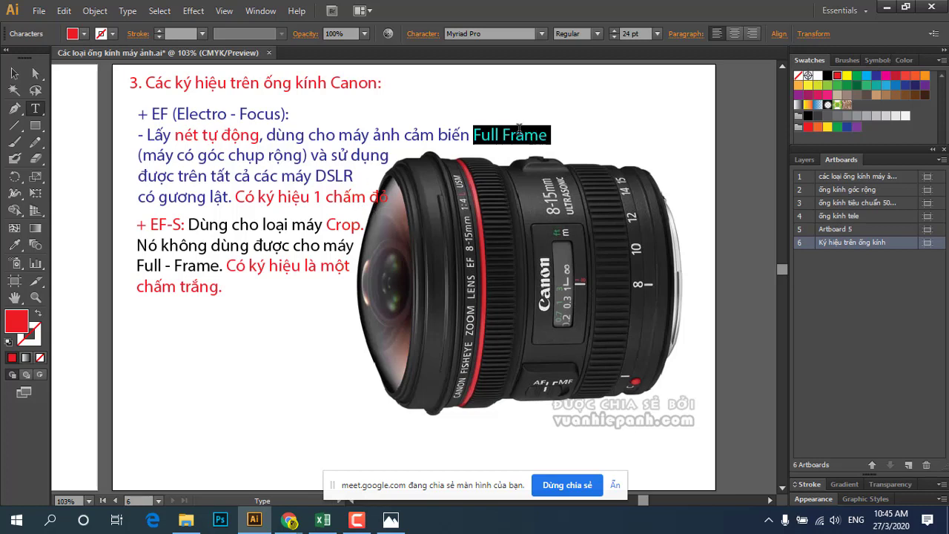
pyautogui.click(516, 135)
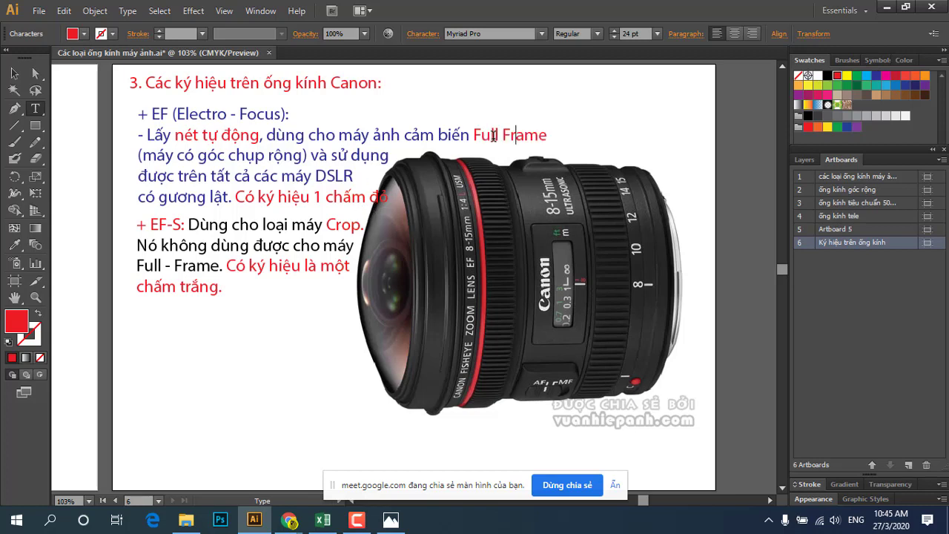
pyautogui.moveTo(325, 225)
pyautogui.mouseDown()
pyautogui.moveTo(350, 235)
pyautogui.moveTo(345, 246)
pyautogui.mouseUp()
pyautogui.click(289, 255)
pyautogui.click(271, 286)
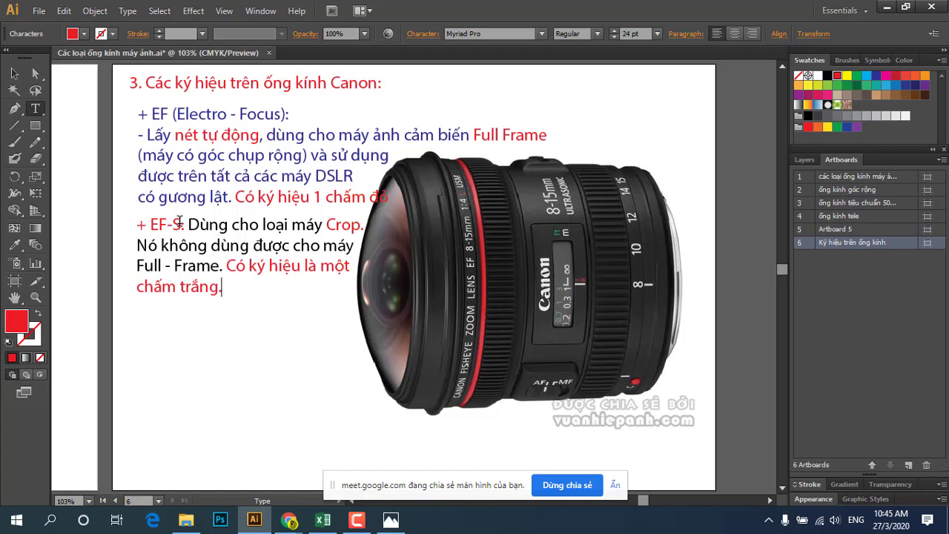
# Leave the EF paragraphs and start a new text block below the EF-S text.
pyautogui.moveTo(185, 224); pyautogui.dragTo(137, 224)
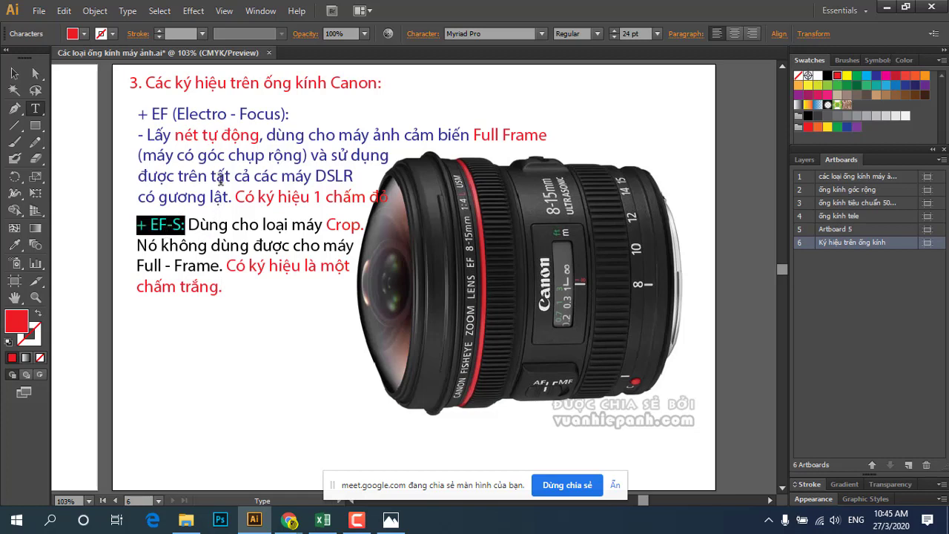
pyautogui.click(182, 113)
pyautogui.click(159, 198)
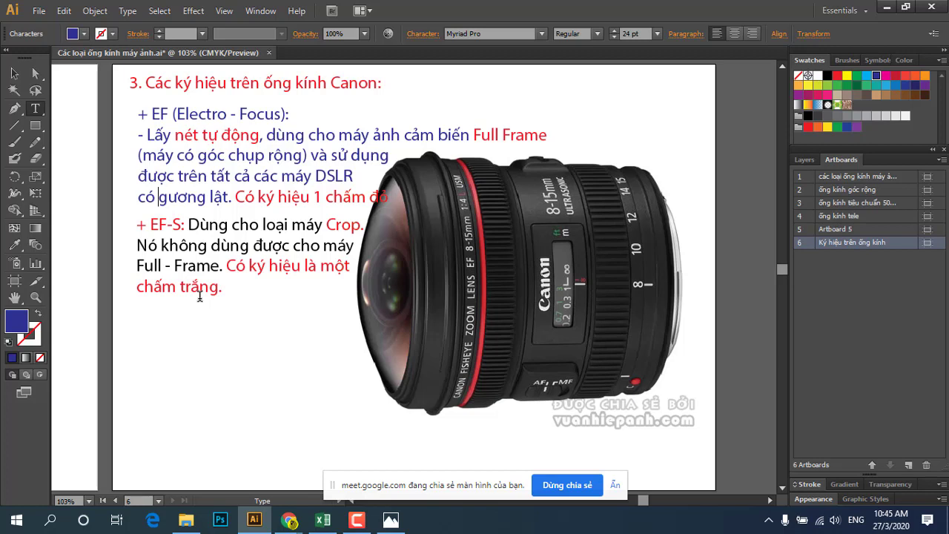
pyautogui.hotkey('ctrl', 'Right')
pyautogui.hotkey('ctrl', 'Right')
pyautogui.click(211, 282)
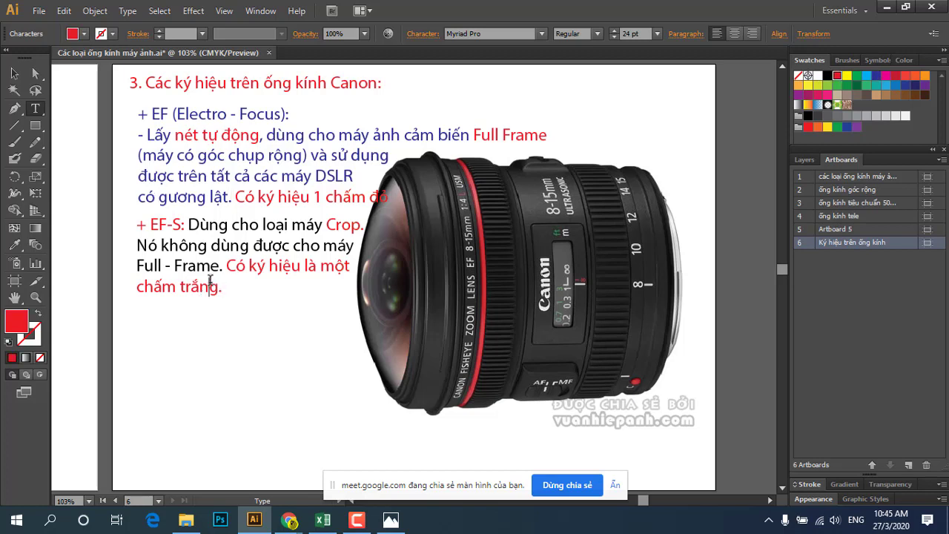
pyautogui.click(14, 73)
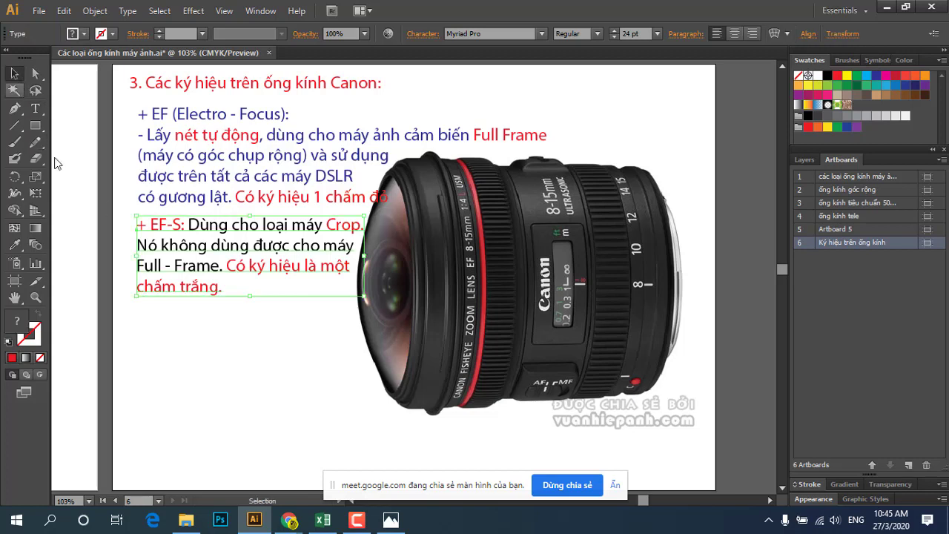
pyautogui.click(113, 229)
pyautogui.click(35, 108)
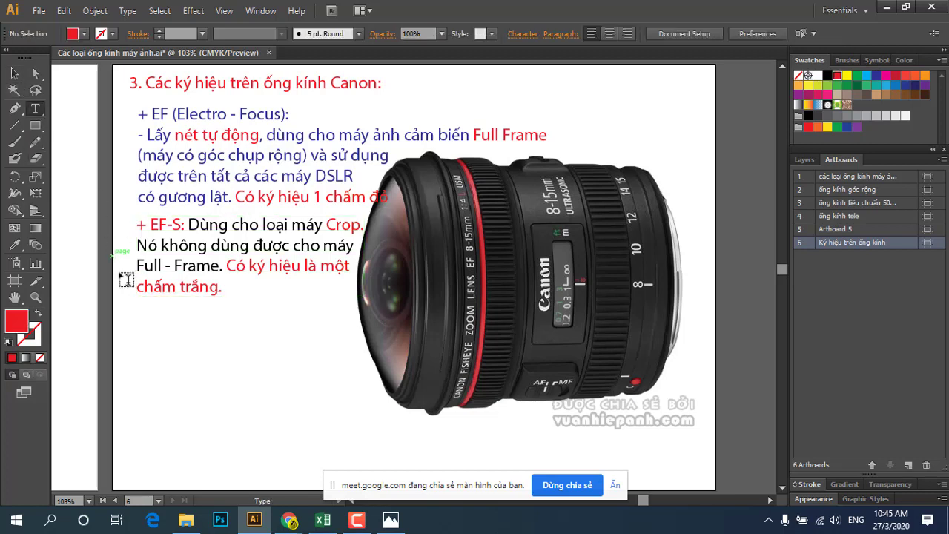
pyautogui.click(141, 318)
pyautogui.write('+')
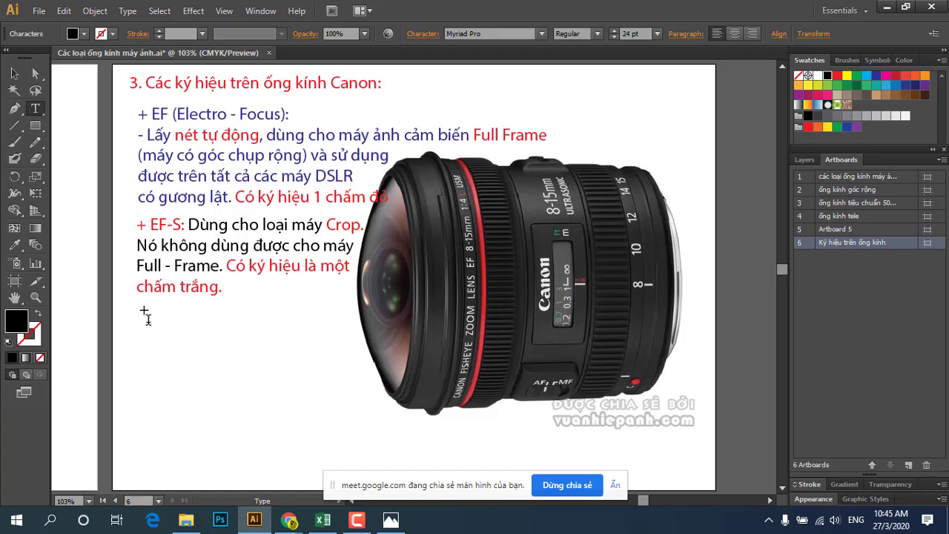
# Type the EF-M line saying it is for cameras without a mirror (Mirroless).
pyautogui.write('EF')
pyautogui.write('-M')
pyautogui.write(' Dung')
pyautogui.write(' cho masy')
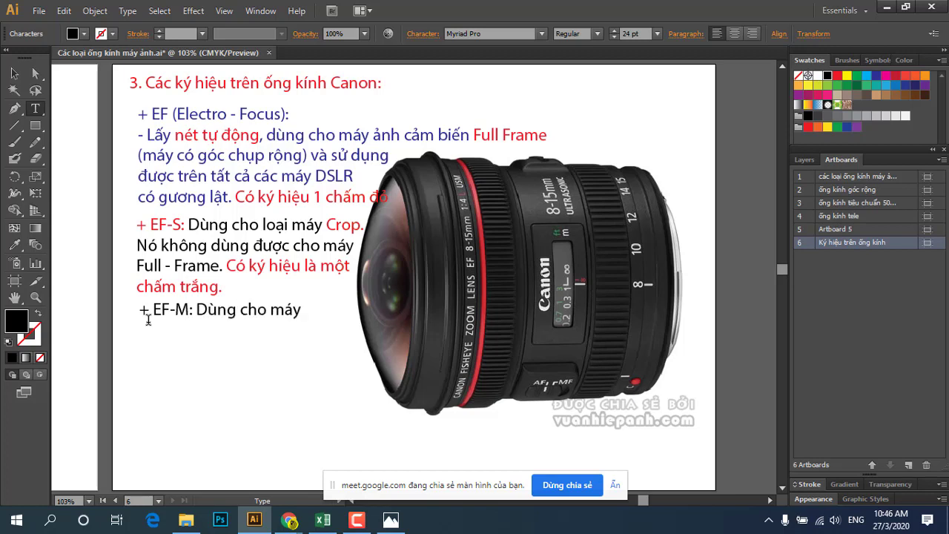
pyautogui.write(' anh')
pyautogui.write(' kho')
pyautogui.write('ng')
pyautogui.write(' co')
pyautogui.write(' guươ')
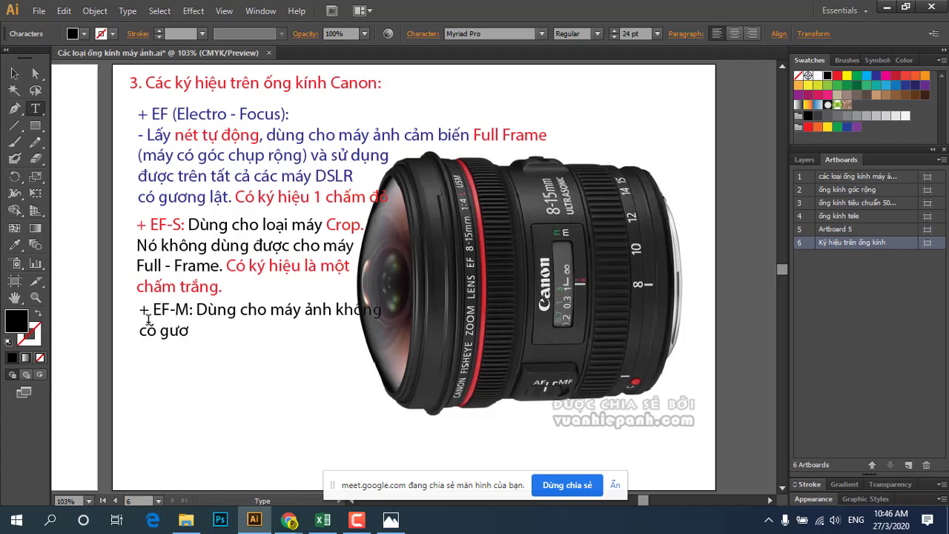
pyautogui.write('ng laật')
pyautogui.write(' Mi')
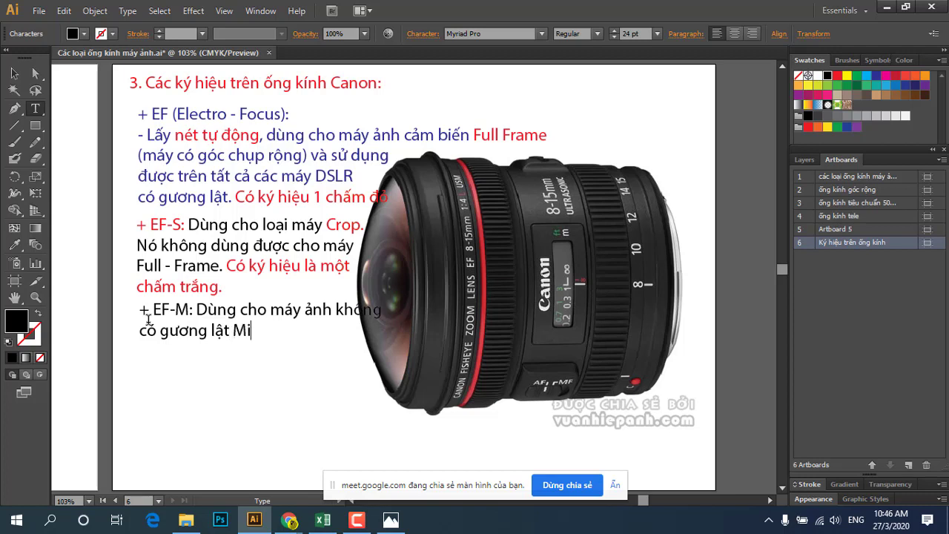
pyautogui.write('rr')
pyautogui.write('o')
pyautogui.write('les')
pyautogui.write('s')
pyautogui.write('(')
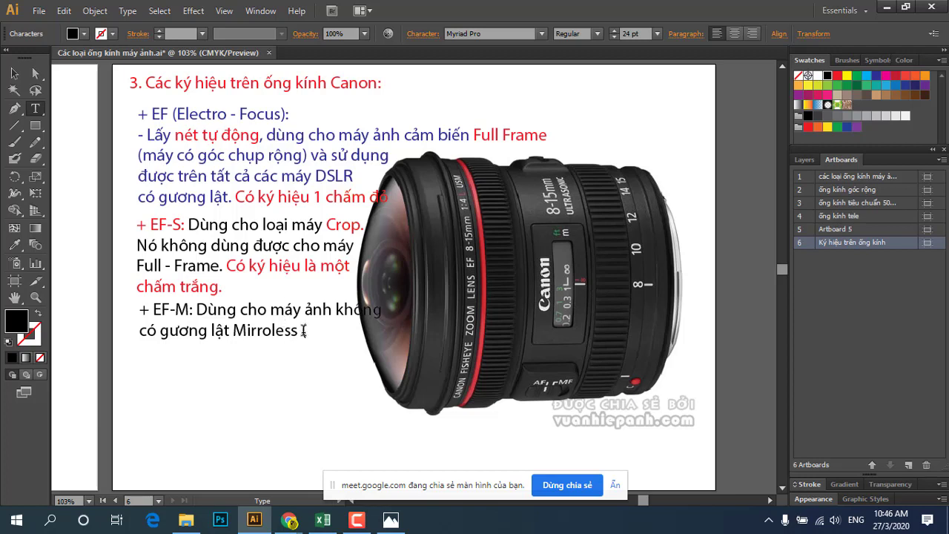
pyautogui.click(301, 331)
pyautogui.write('K')
pyautogui.write('hông')
pyautogui.press('BackSpace')
pyautogui.press('BackSpace')
pyautogui.press('BackSpace')
pyautogui.moveTo(326, 331); pyautogui.dragTo(303, 332)
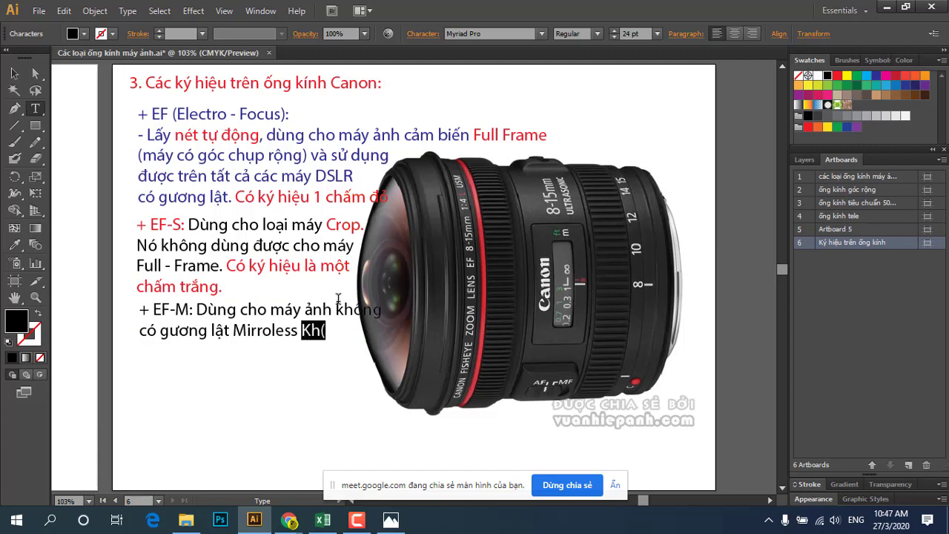
pyautogui.press('BackSpace')
# Add '(không sử dụng được cho DSLR).' and begin a 'Note' line beneath it.
pyautogui.write('(')
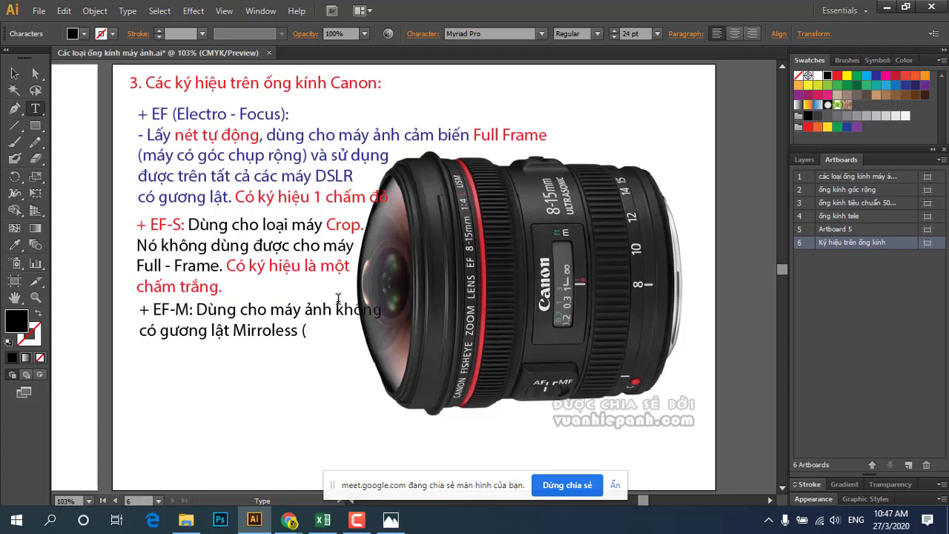
pyautogui.write(' không')
pyautogui.write(' su')
pyautogui.write(' dụng')
pyautogui.write(' d')
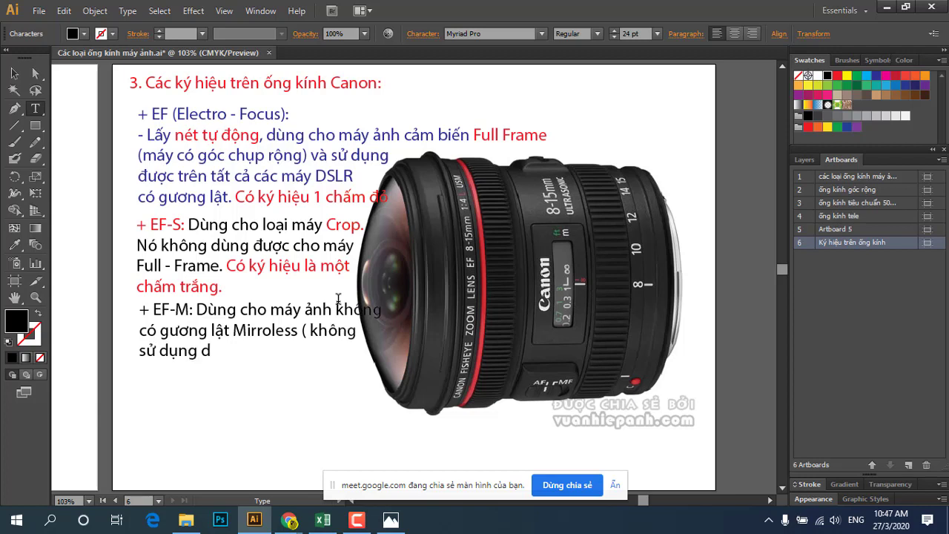
pyautogui.write('duơc')
pyautogui.write(' cho ca')
pyautogui.press('BackSpace')
pyautogui.press('BackSpace')
pyautogui.write('DS')
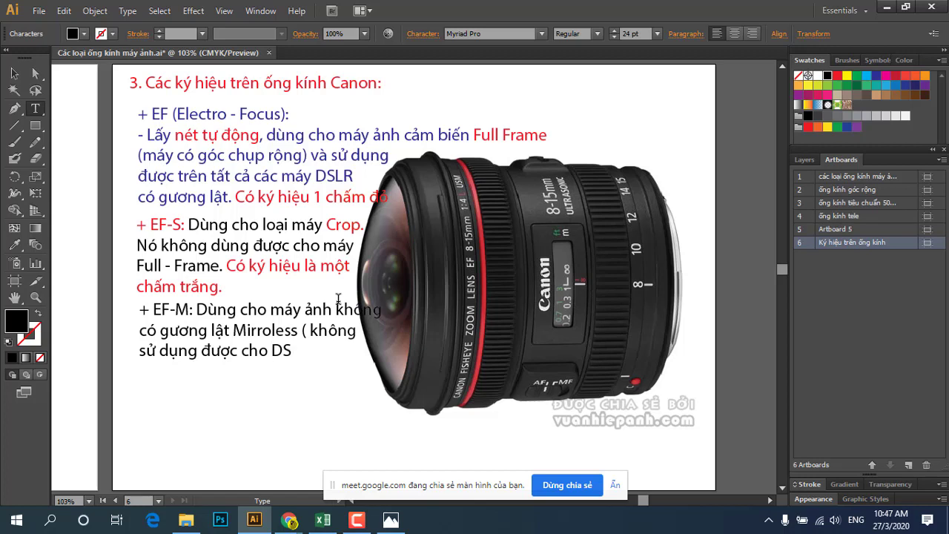
pyautogui.write('LR')
pyautogui.write(')')
pyautogui.write('.')
pyautogui.press('Return')
pyautogui.write('Note:')
# Write that using EF or EF-S lenses on Mirroless cameras requires something, fixing typos.
pyautogui.write('M')
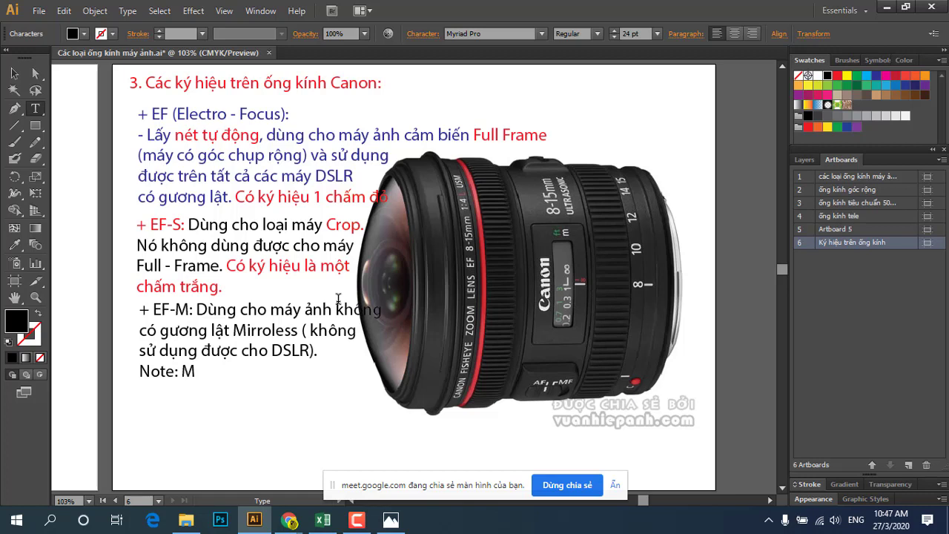
pyautogui.write('uốn')
pyautogui.write(' sư')
pyautogui.write(' dun')
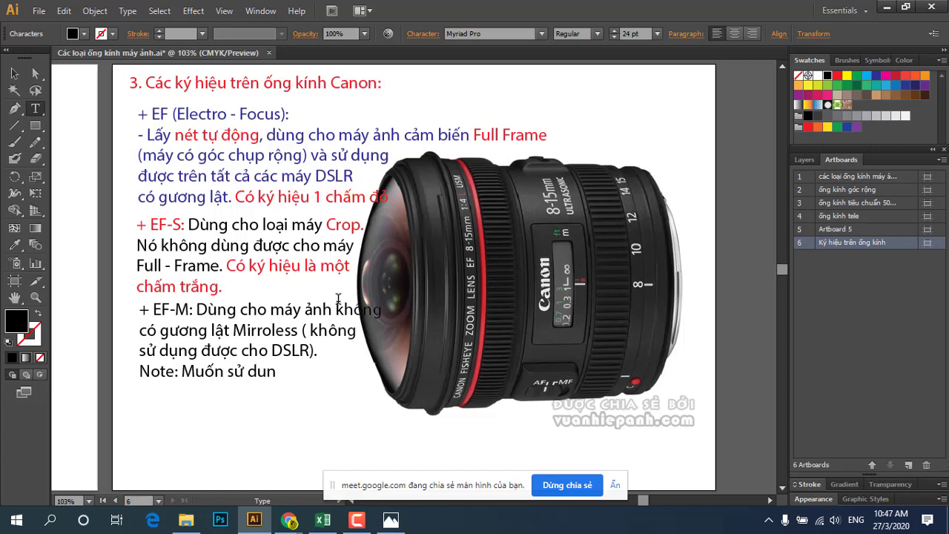
pyautogui.write('g')
pyautogui.write('EF')
pyautogui.write('h')
pyautogui.write('ay ')
pyautogui.write('E')
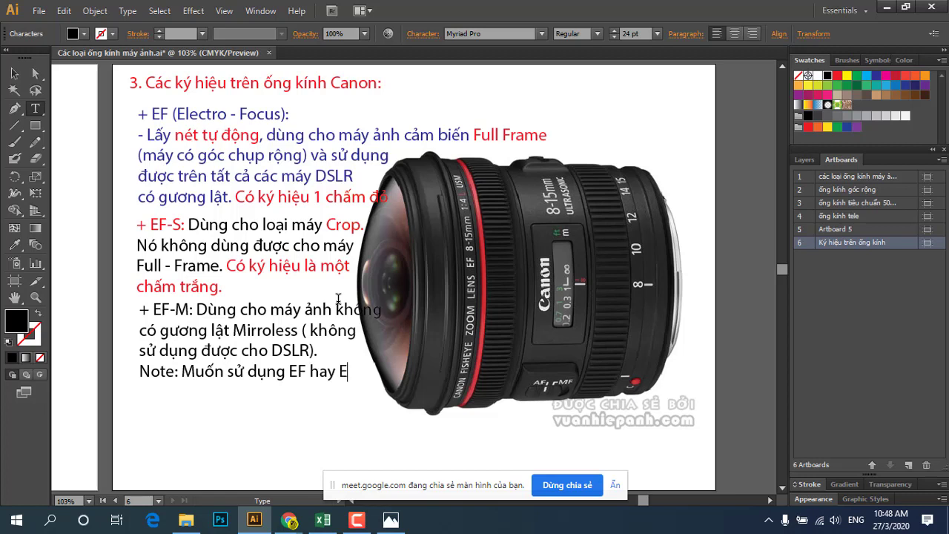
pyautogui.write('F-')
pyautogui.write('S')
pyautogui.press('Return')
pyautogui.write('cho')
pyautogui.write(' maáy')
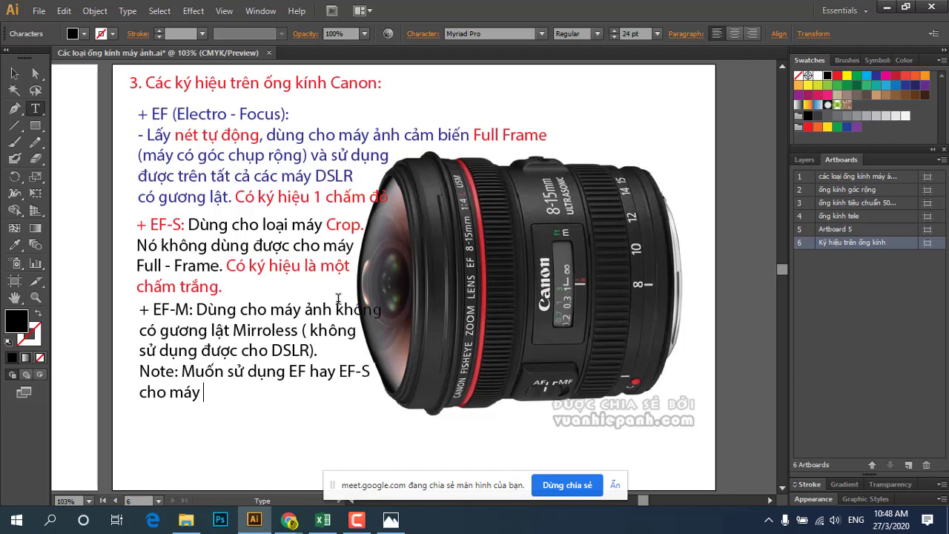
pyautogui.write('Mi')
pyautogui.write('rro')
pyautogui.write('less')
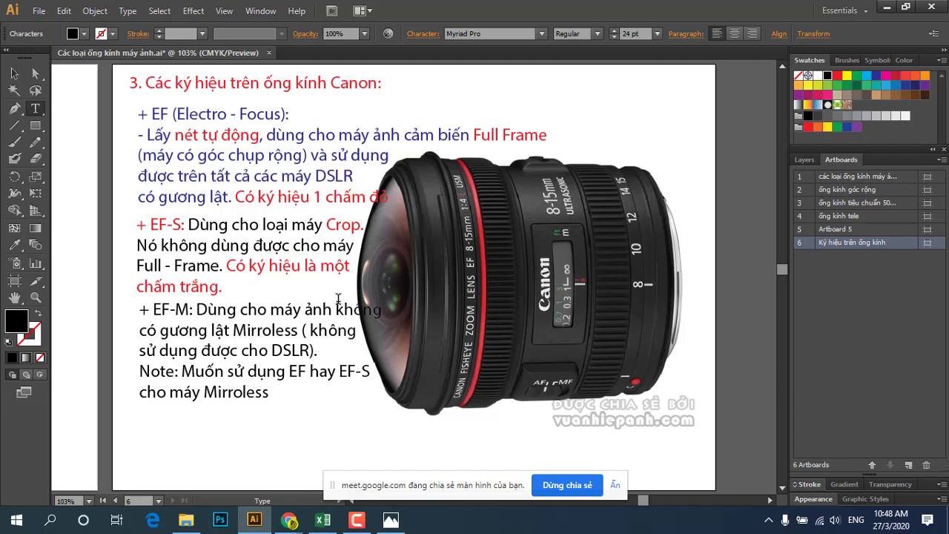
pyautogui.write(' th')
pyautogui.write('i2')
pyautogui.press('BackSpace')
pyautogui.press('BackSpace')
pyautogui.press('BackSpace')
# Finish the note: buy an additional mount adapter EF-EOSM.
pyautogui.write('thì ')
pyautogui.write('m')
pyautogui.write('ua mo')
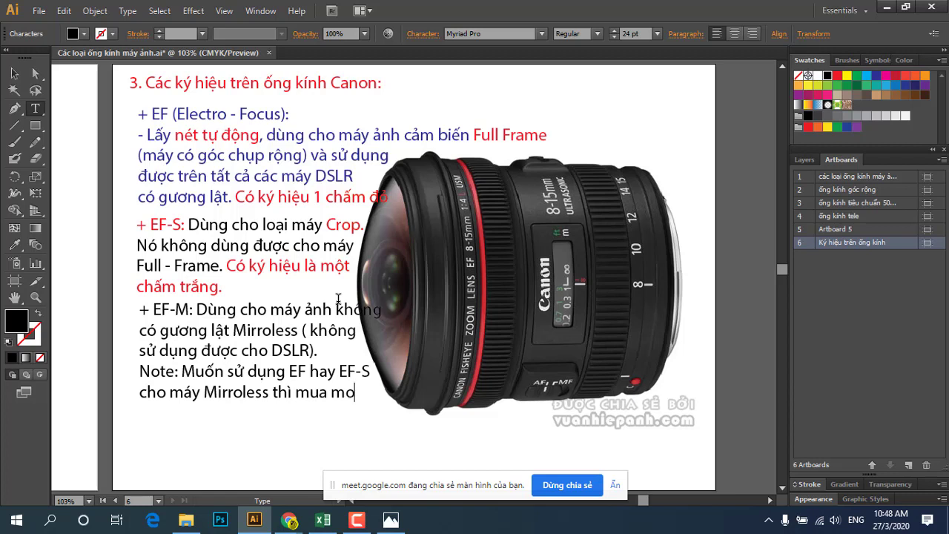
pyautogui.press('BackSpace')
pyautogui.press('BackSpace')
pyautogui.press('BackSpace')
pyautogui.press('BackSpace')
pyautogui.press('BackSpace')
pyautogui.write('g')
pyautogui.write('ăn')
pyautogui.write('hê')
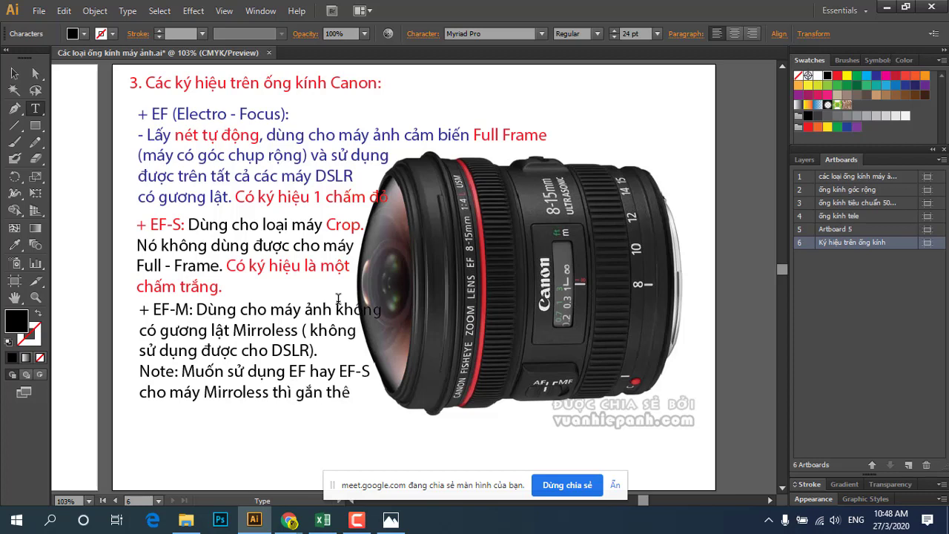
pyautogui.write('m')
pyautogui.press('BackSpace')
pyautogui.press('BackSpace')
pyautogui.write('êm')
pyautogui.write('mo')
pyautogui.write('thie')
pyautogui.write(' bi')
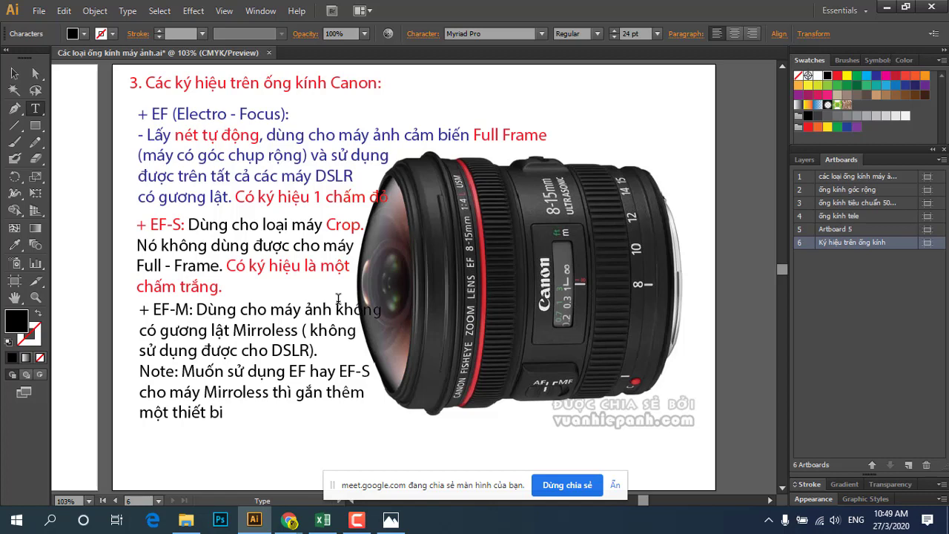
pyautogui.write(' chuyê')
pyautogui.write('mou')
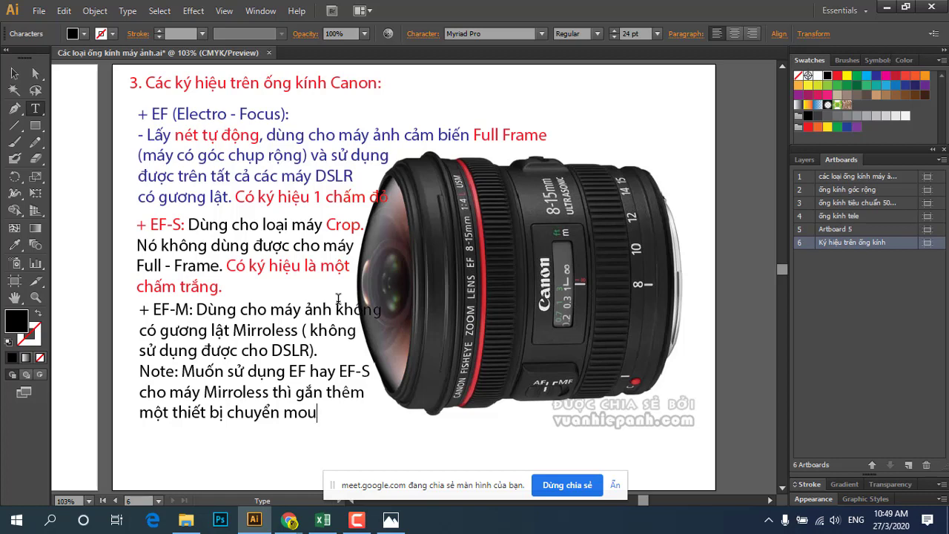
pyautogui.write('nt')
pyautogui.write('ad')
pyautogui.write('a')
pyautogui.write('pter')
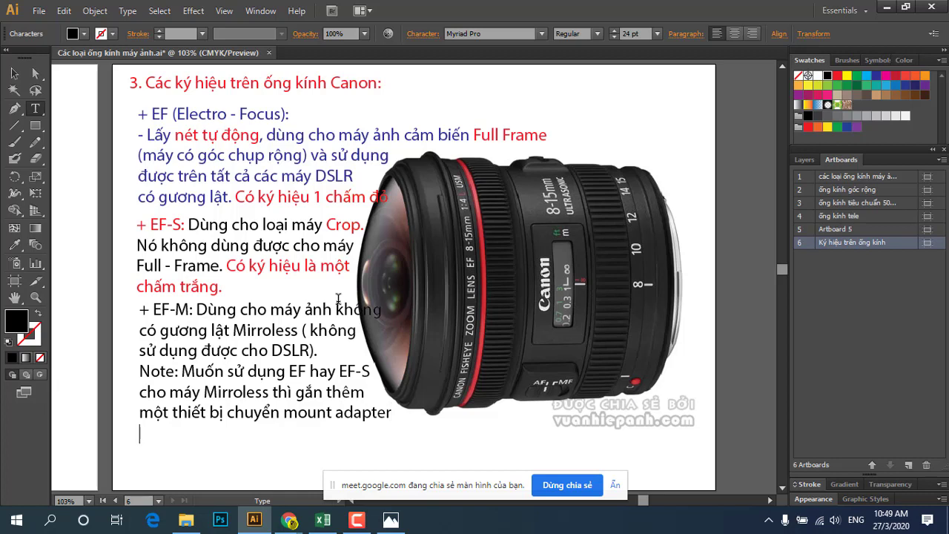
pyautogui.write('E')
pyautogui.write('F-')
pyautogui.write('E')
pyautogui.write('OS')
pyautogui.write('M')
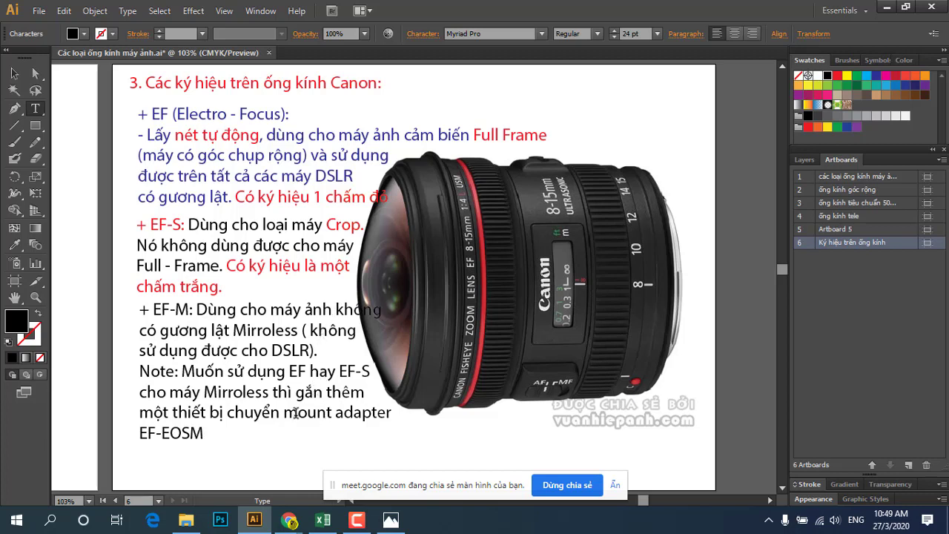
pyautogui.moveTo(296, 412)
pyautogui.mouseDown()
pyautogui.moveTo(359, 423)
pyautogui.moveTo(250, 449)
pyautogui.mouseUp()
pyautogui.click(216, 444)
# Colour the 'Note:' label red and make the EF (Electro - Focus) heading bold.
pyautogui.moveTo(139, 371); pyautogui.dragTo(177, 371)
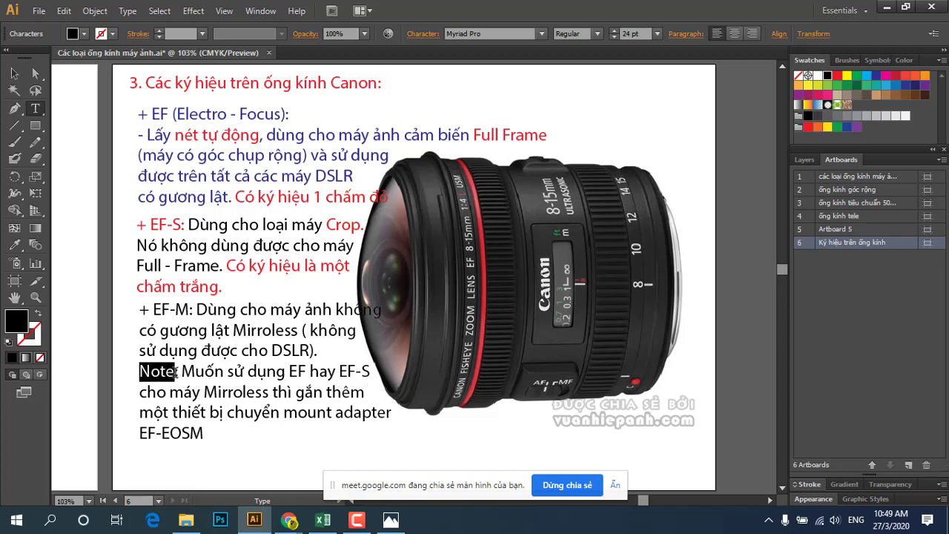
pyautogui.click(837, 75)
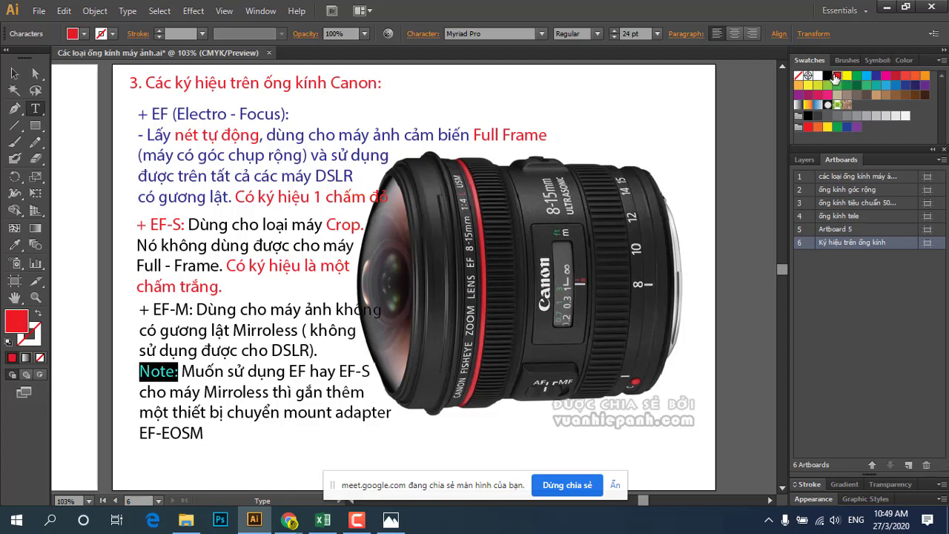
pyautogui.click(251, 354)
pyautogui.scroll(1, 270, 312)
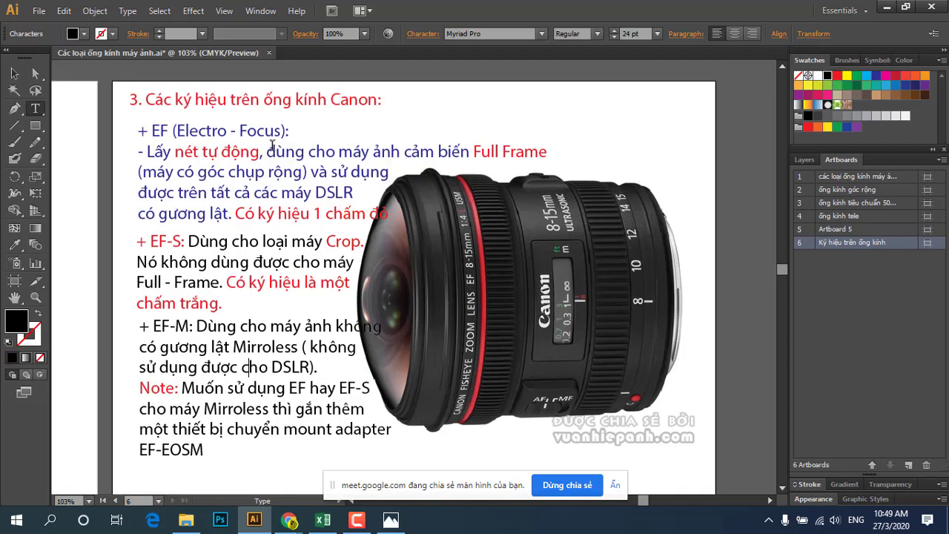
pyautogui.moveTo(289, 130); pyautogui.dragTo(146, 133)
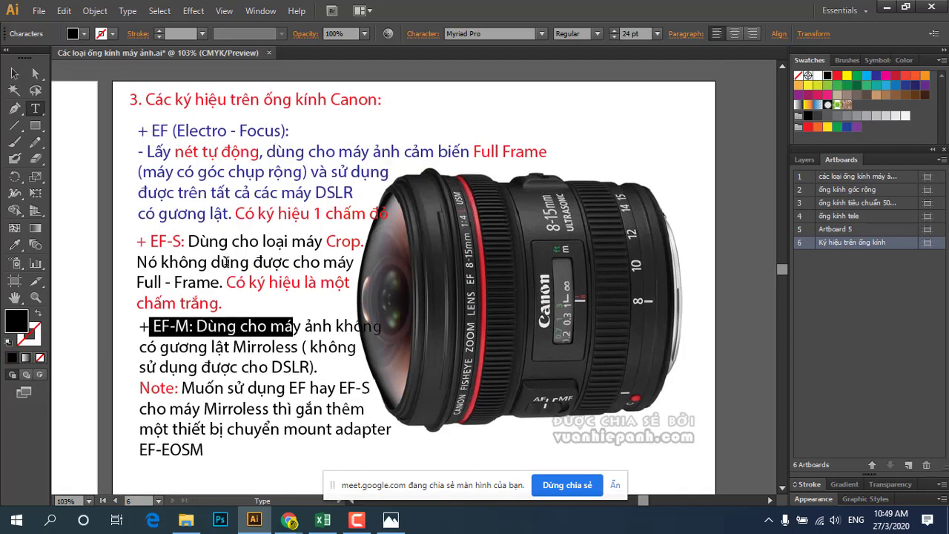
pyautogui.click(229, 261)
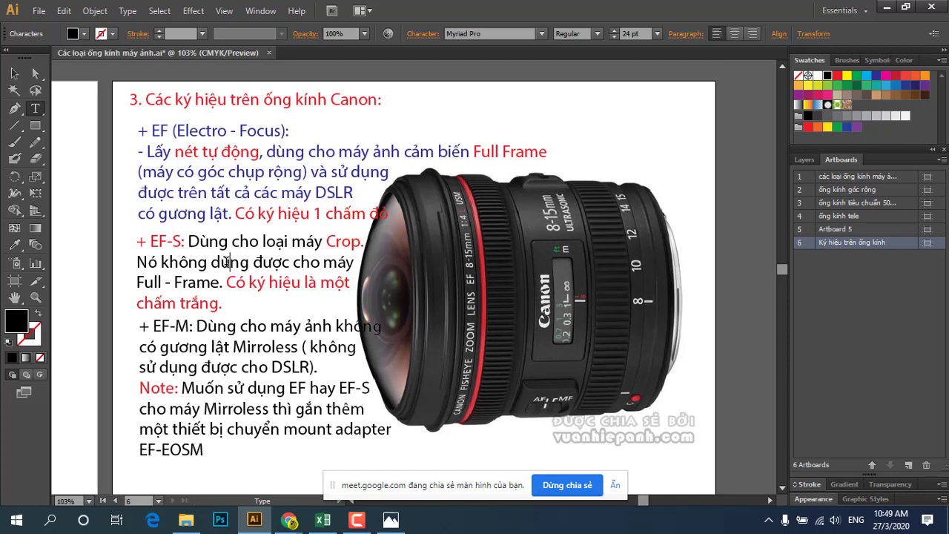
pyautogui.click(201, 152)
pyautogui.moveTo(291, 131); pyautogui.dragTo(137, 130)
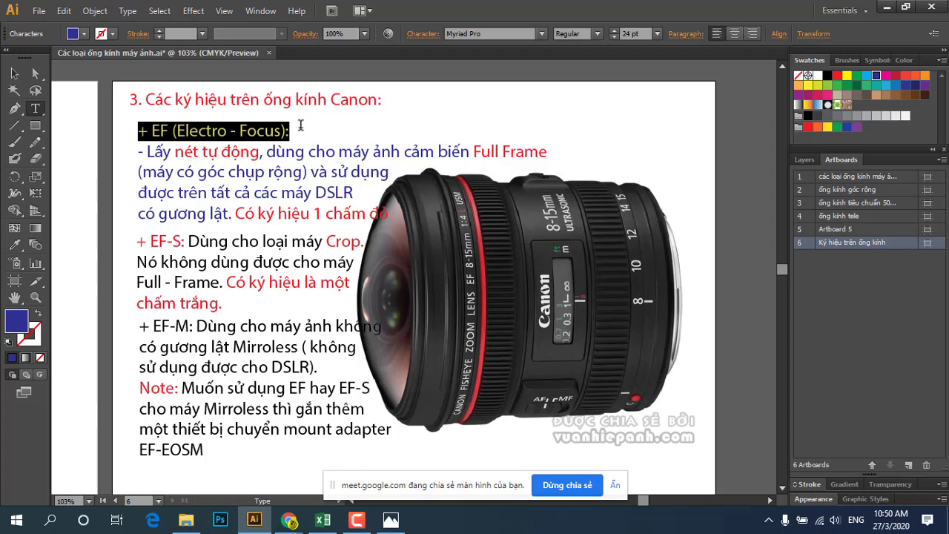
pyautogui.click(542, 34)
pyautogui.click(597, 33)
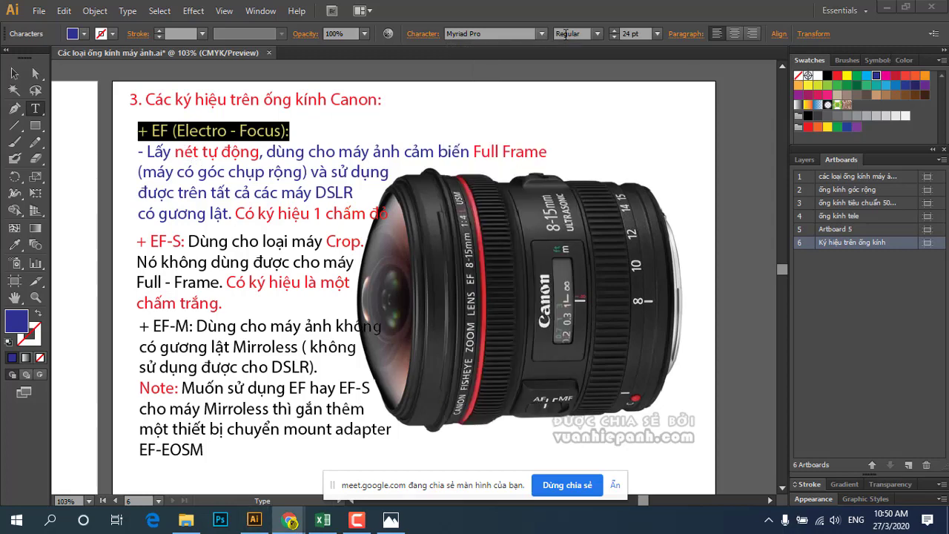
pyautogui.click(597, 33)
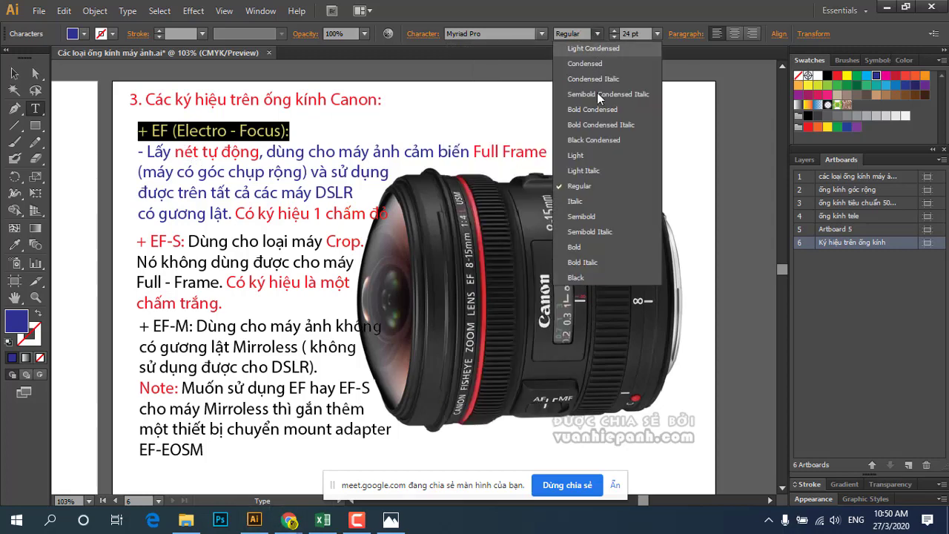
pyautogui.click(582, 247)
# Bold the words '1 chấm đỏ' and the 'EF-S:' label.
pyautogui.click(367, 150)
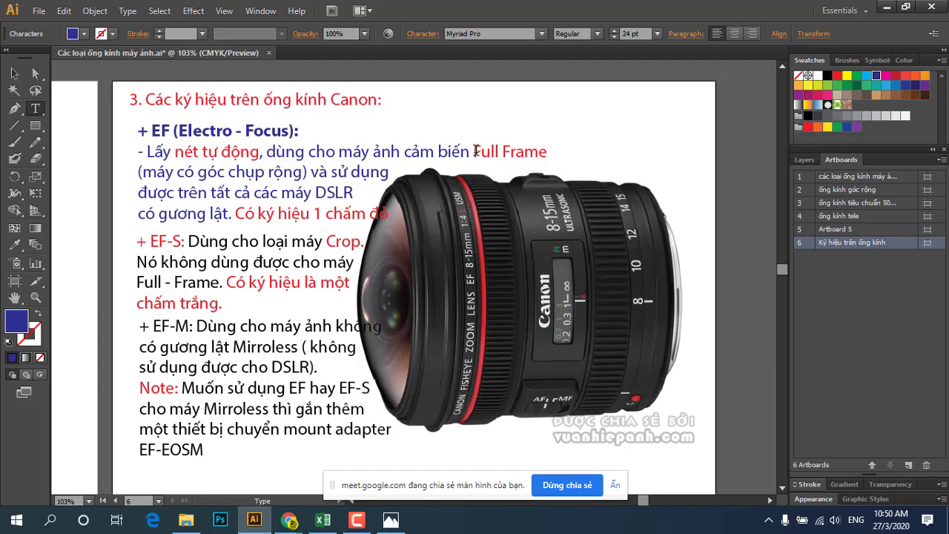
pyautogui.click(351, 172)
pyautogui.scroll(-1, 362, 191)
pyautogui.moveTo(235, 196); pyautogui.dragTo(388, 196)
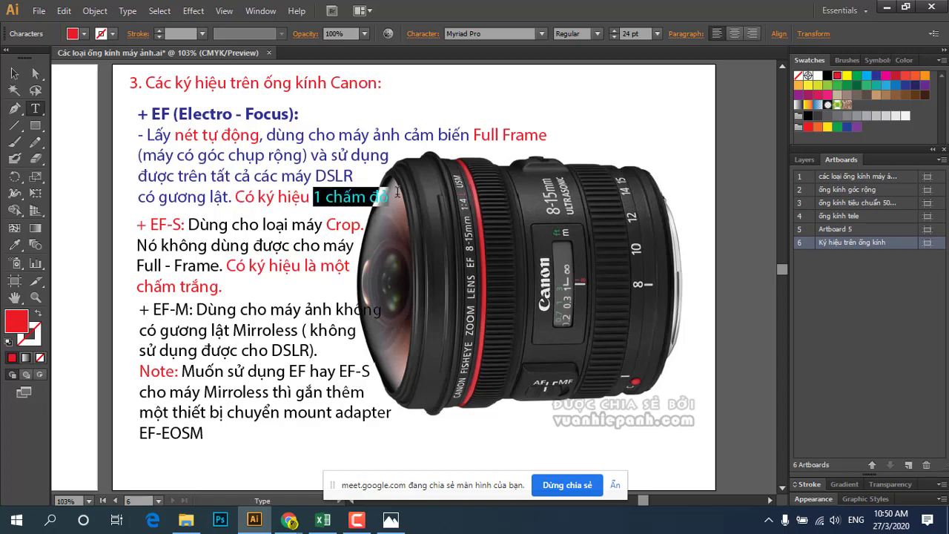
pyautogui.click(597, 34)
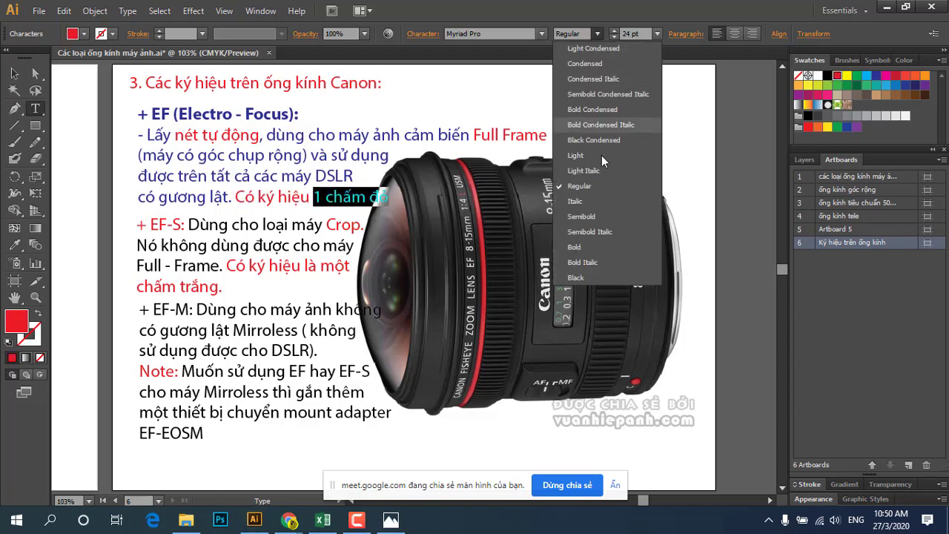
pyautogui.click(582, 247)
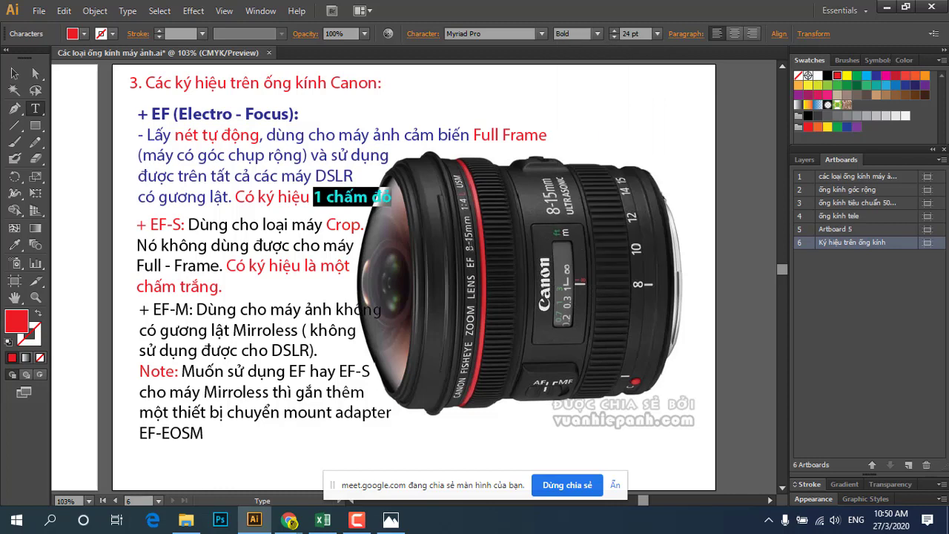
pyautogui.scroll(-1, 287, 229)
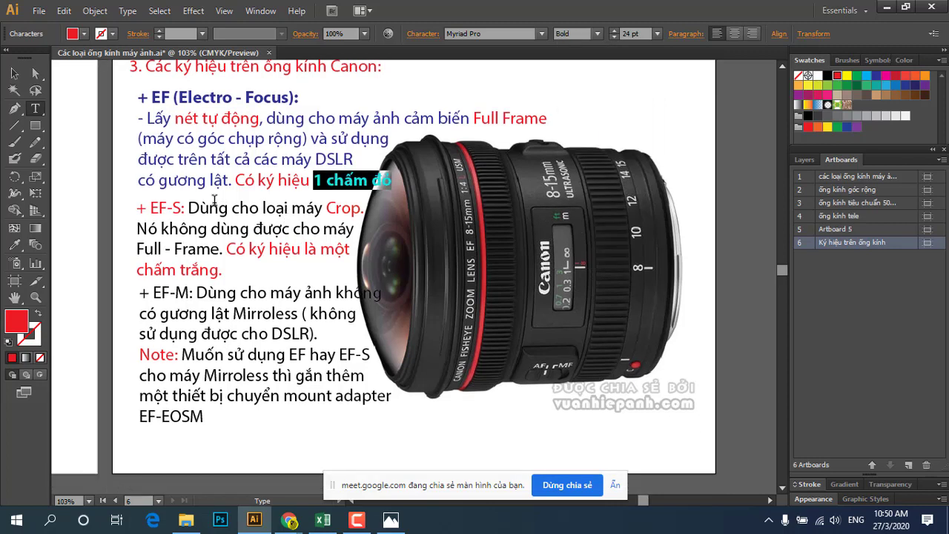
pyautogui.moveTo(186, 208); pyautogui.dragTo(150, 208)
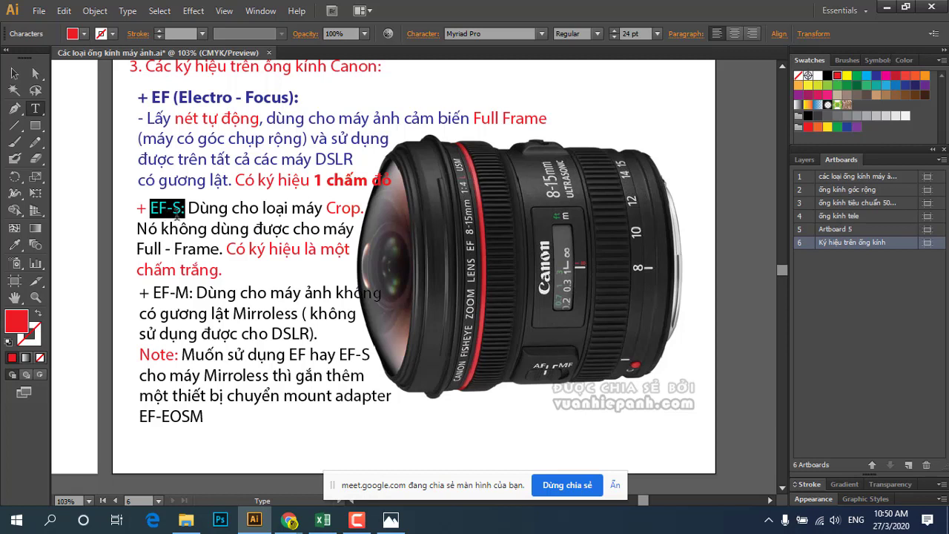
pyautogui.click(592, 33)
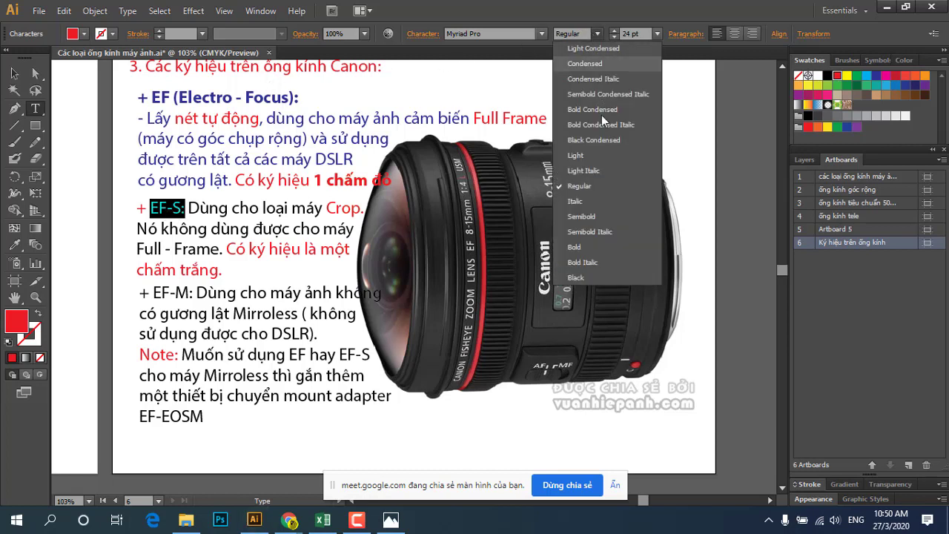
pyautogui.click(576, 249)
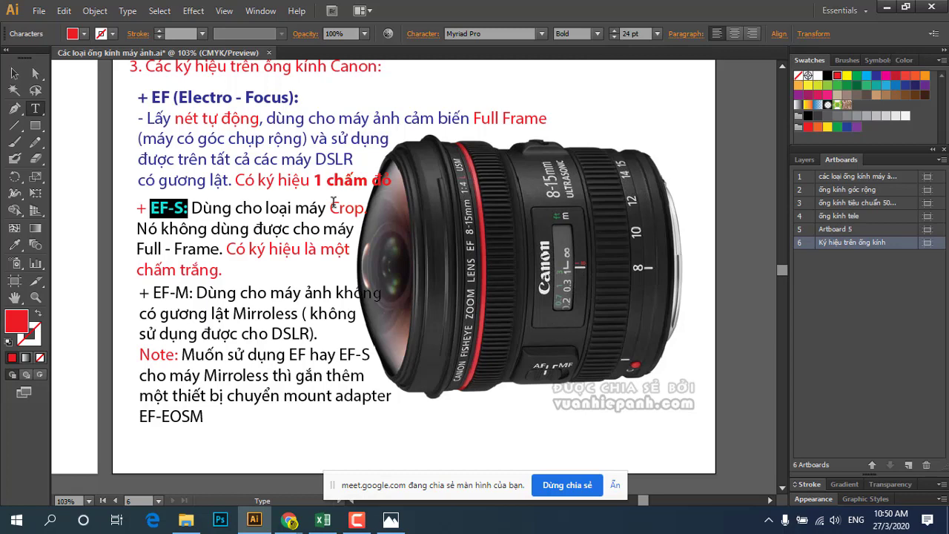
# Bold the words 'Crop' and 'chấm trắng.' in the EF-S paragraph.
pyautogui.scroll(-1, 333, 200)
pyautogui.moveTo(330, 192); pyautogui.dragTo(367, 192)
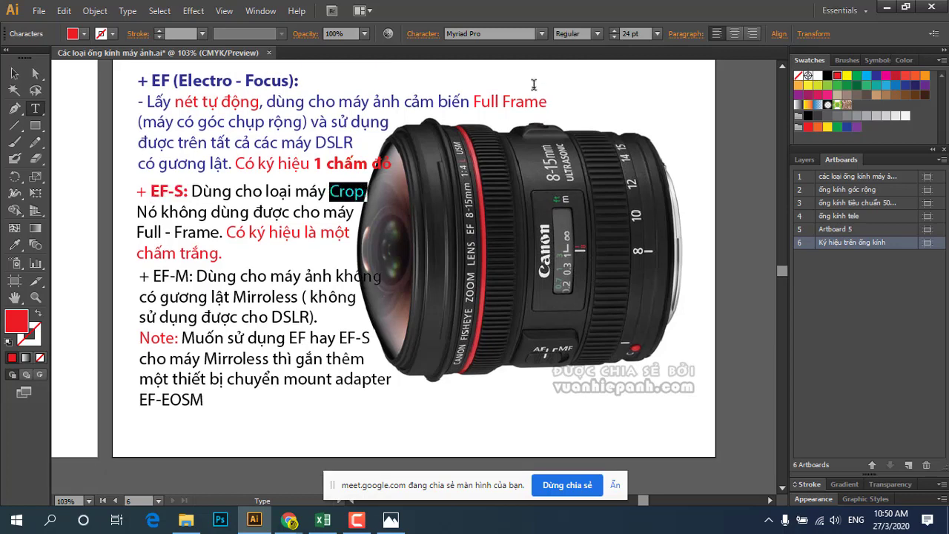
pyautogui.click(597, 34)
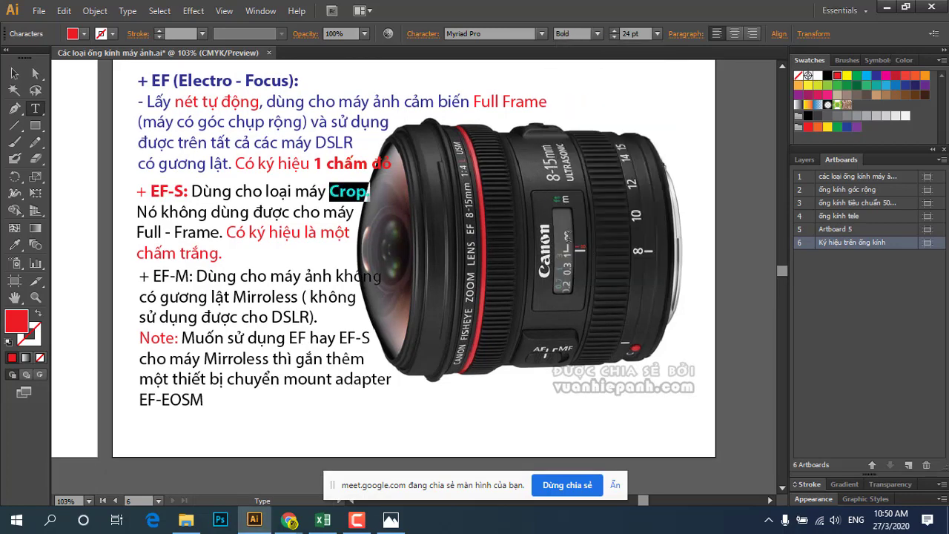
pyautogui.click(575, 246)
pyautogui.click(295, 232)
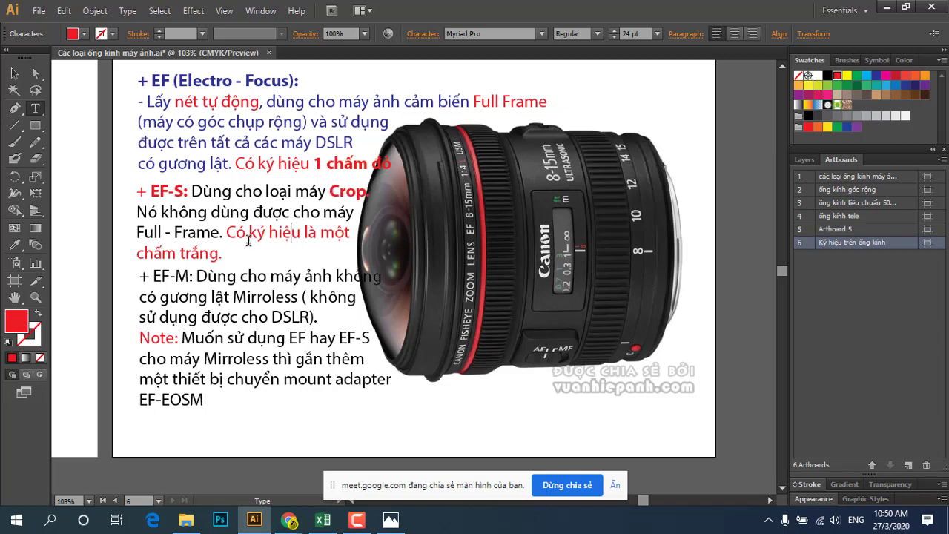
pyautogui.moveTo(224, 253); pyautogui.dragTo(134, 257)
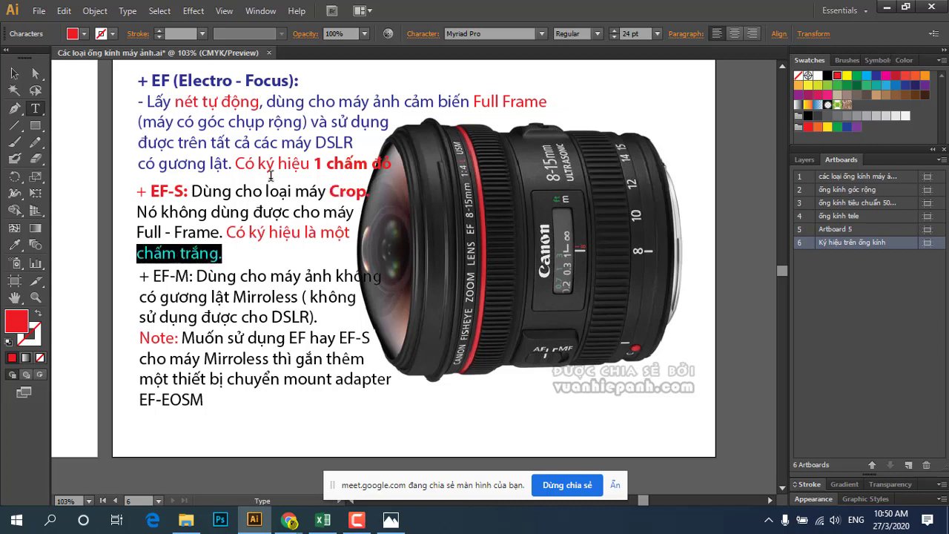
pyautogui.click(597, 33)
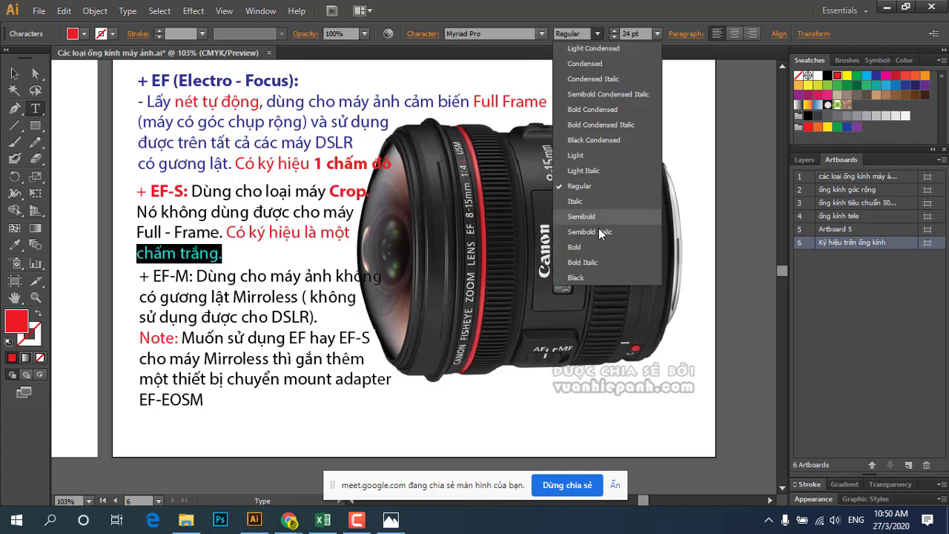
pyautogui.click(589, 247)
pyautogui.click(262, 260)
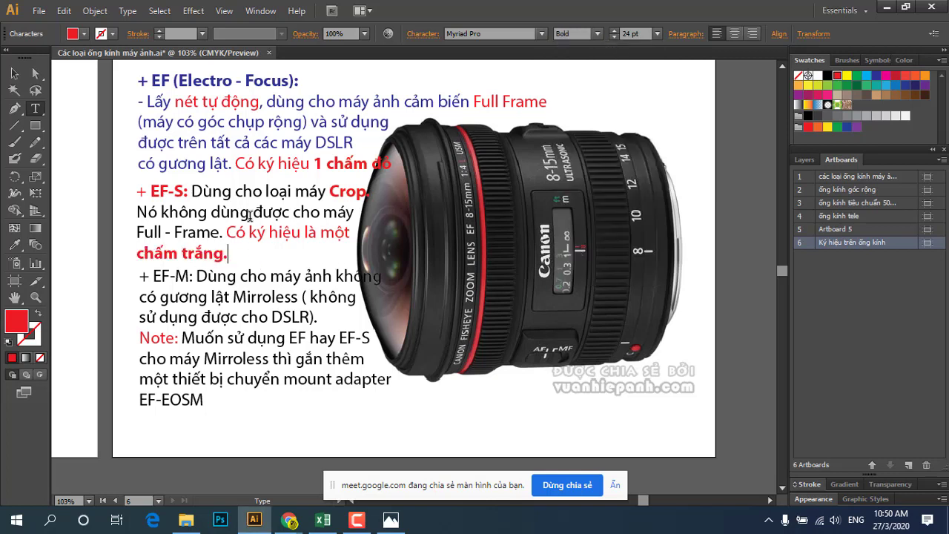
# Recheck the bold EF heading and select the '+ EF-M:' label.
pyautogui.moveTo(151, 80); pyautogui.dragTo(301, 77)
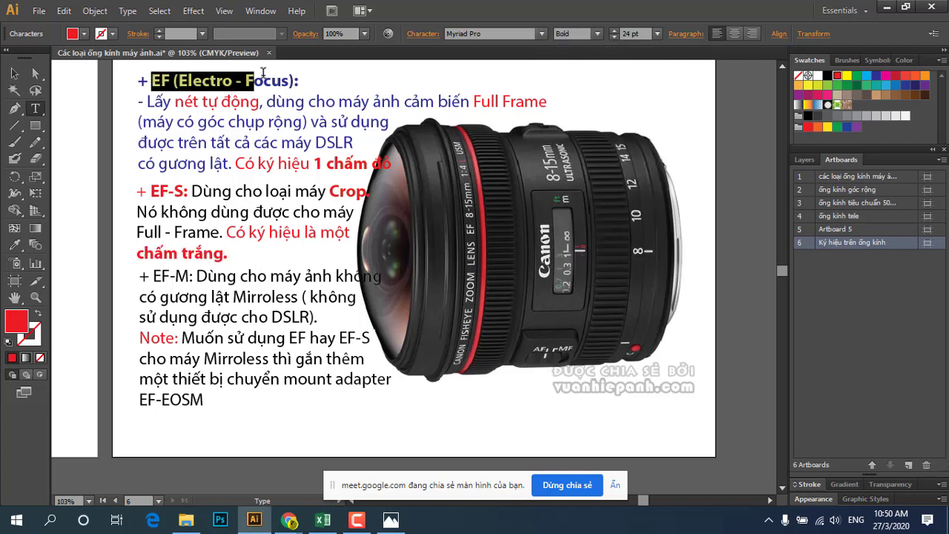
pyautogui.click(275, 230)
pyautogui.scroll(-1, 274, 227)
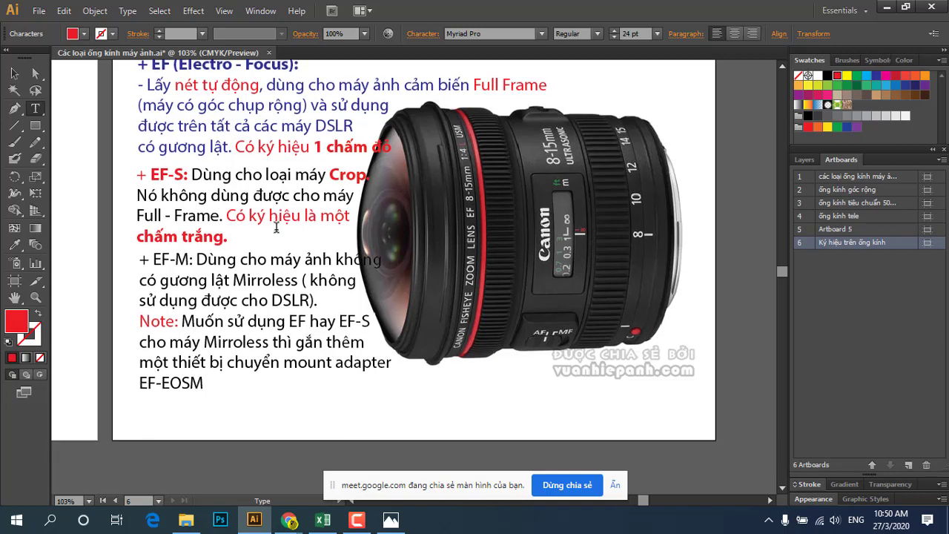
pyautogui.scroll(-1, 215, 237)
pyautogui.moveTo(195, 242); pyautogui.dragTo(136, 245)
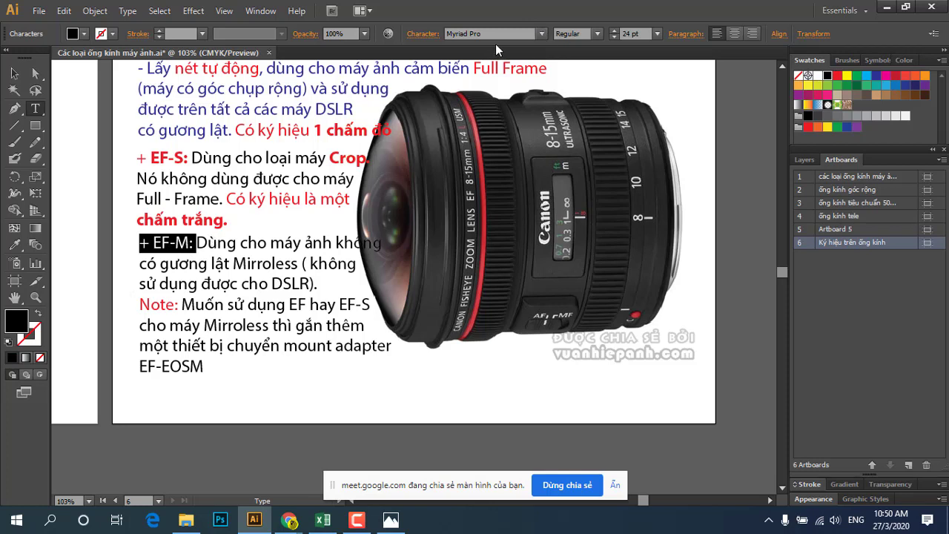
# Bold the '+ EF-M:' label and the words 'không có gương lật Mirroless'.
pyautogui.click(591, 32)
pyautogui.click(591, 247)
pyautogui.scroll(-1, 289, 248)
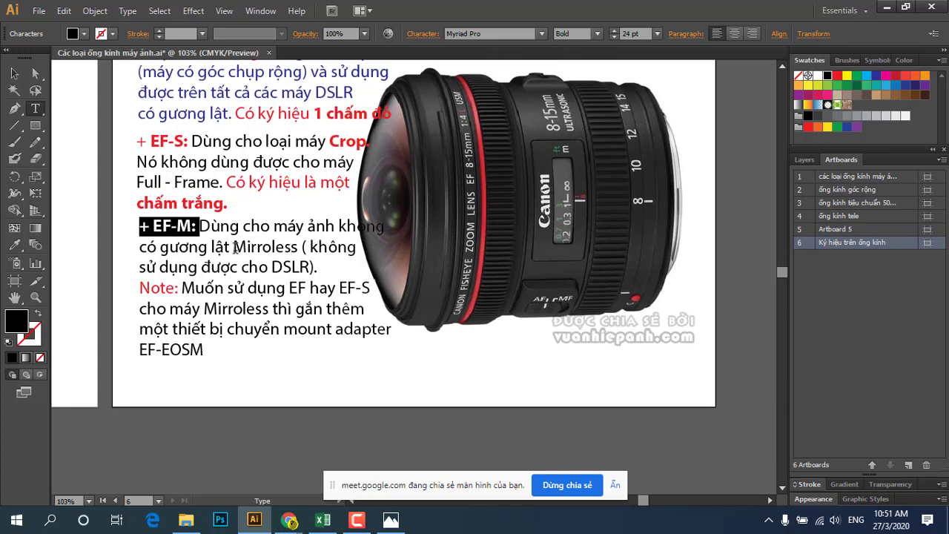
pyautogui.moveTo(338, 226)
pyautogui.mouseDown()
pyautogui.moveTo(237, 250)
pyautogui.moveTo(300, 248)
pyautogui.mouseUp()
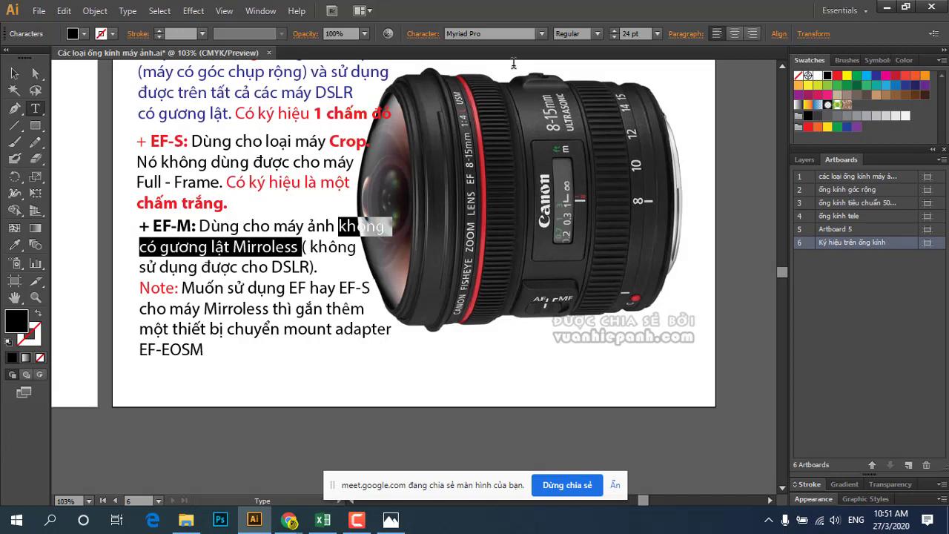
pyautogui.click(596, 33)
pyautogui.click(592, 247)
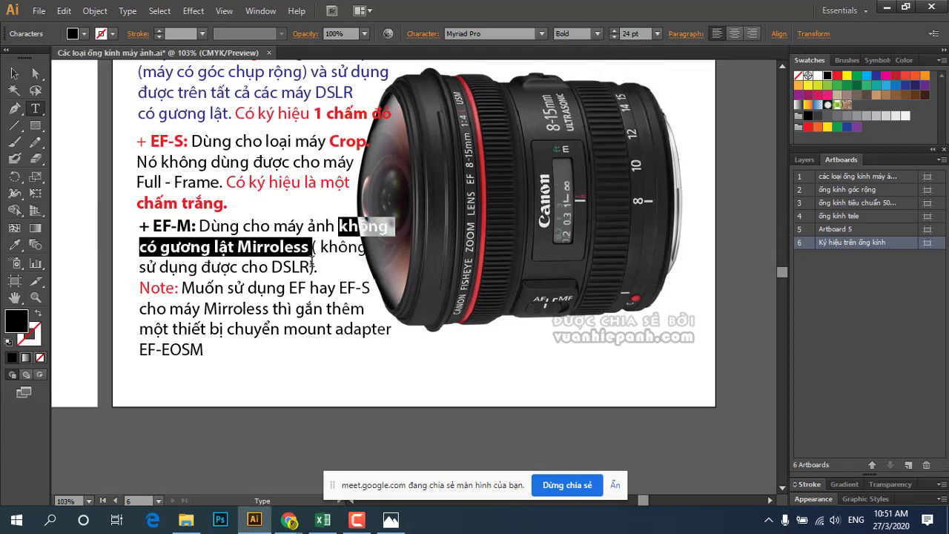
pyautogui.click(310, 261)
# Scroll through the EF-M and Note text, trying selections of candidate words.
pyautogui.scroll(-2, 310, 256)
pyautogui.scroll(-1, 231, 253)
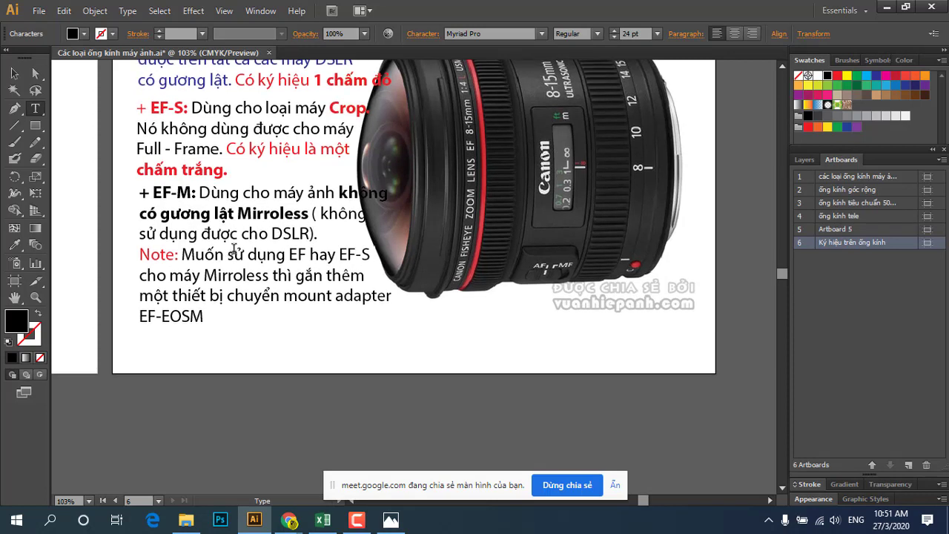
pyautogui.scroll(-1, 312, 231)
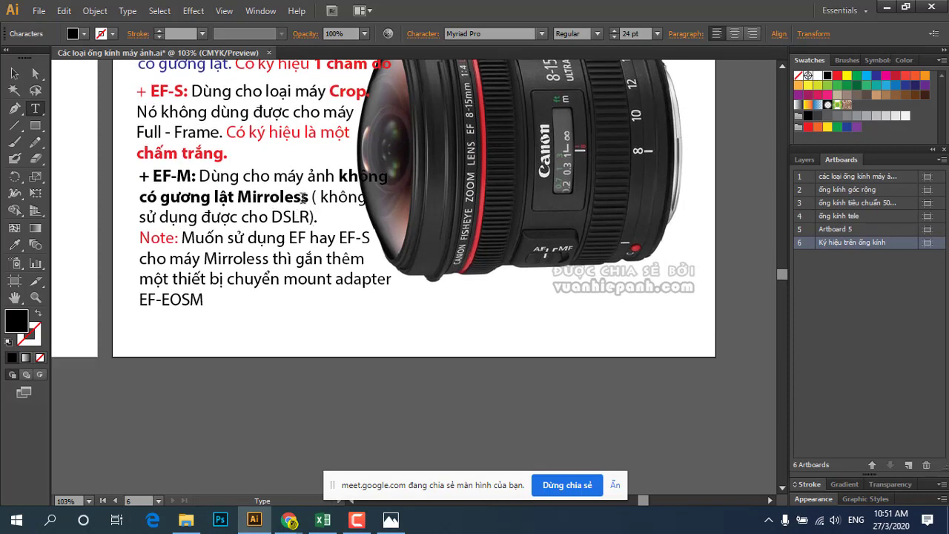
pyautogui.moveTo(198, 178); pyautogui.dragTo(139, 178)
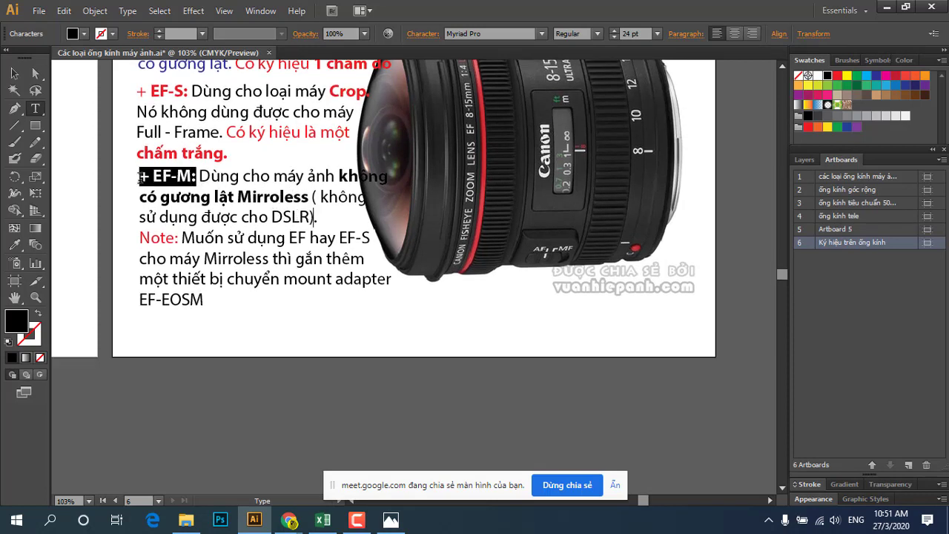
pyautogui.scroll(2, 190, 184)
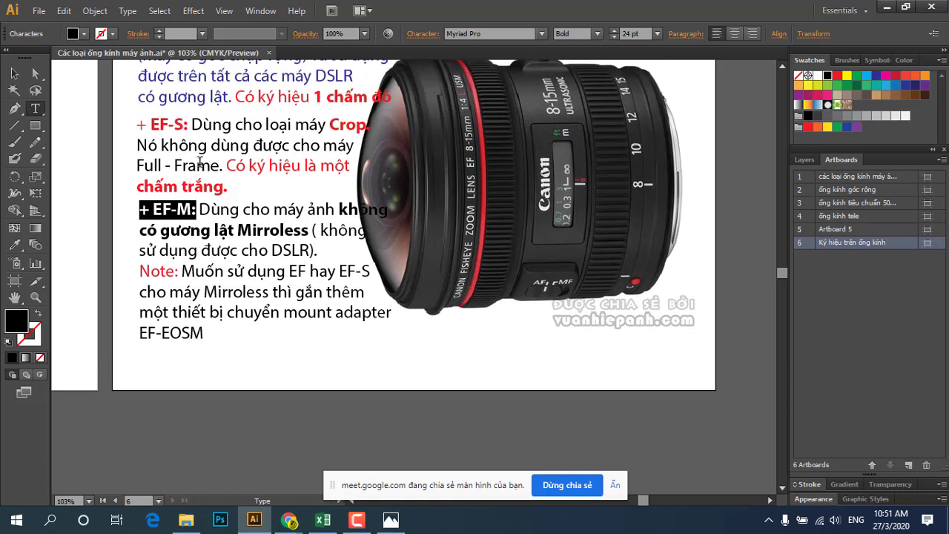
pyautogui.scroll(-1, 200, 165)
pyautogui.click(243, 271)
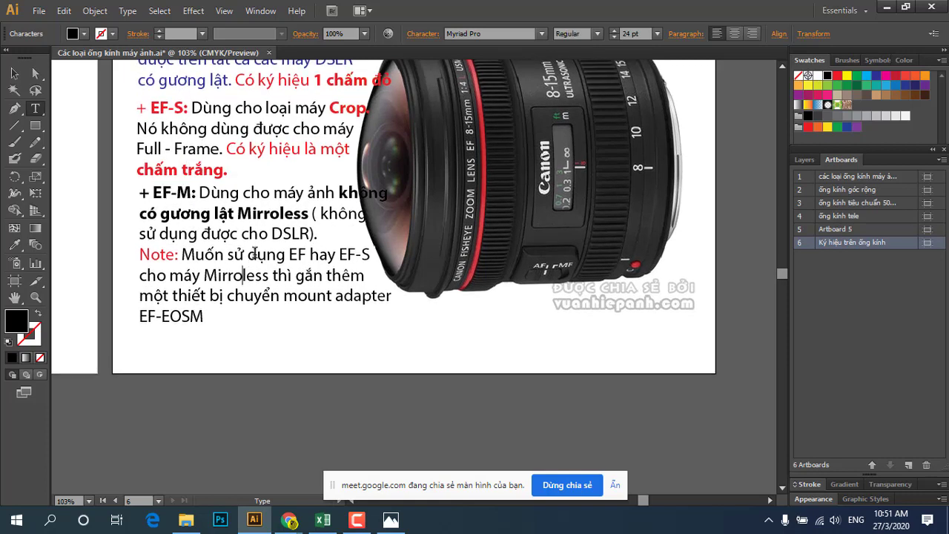
pyautogui.scroll(-1, 252, 255)
pyautogui.click(324, 237)
pyautogui.moveTo(289, 237); pyautogui.dragTo(339, 239)
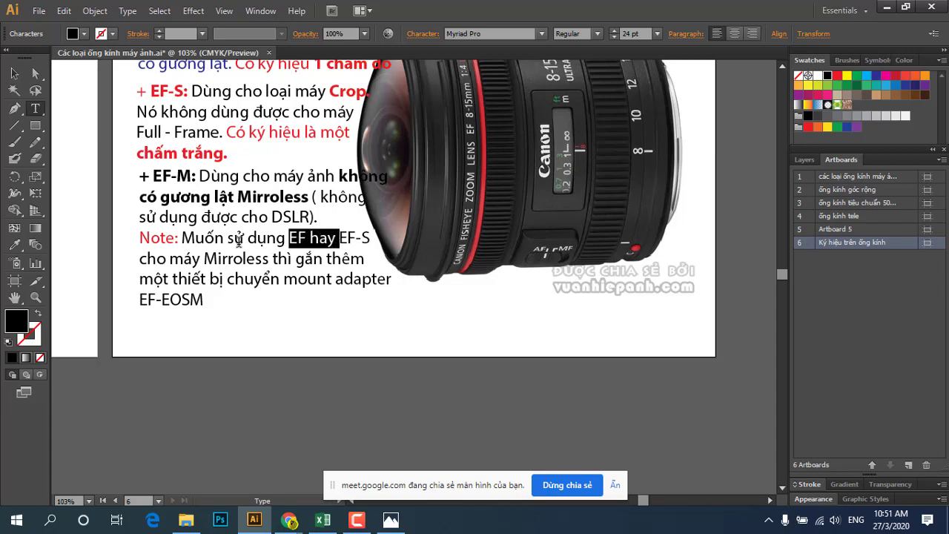
pyautogui.click(238, 240)
pyautogui.scroll(1, 245, 222)
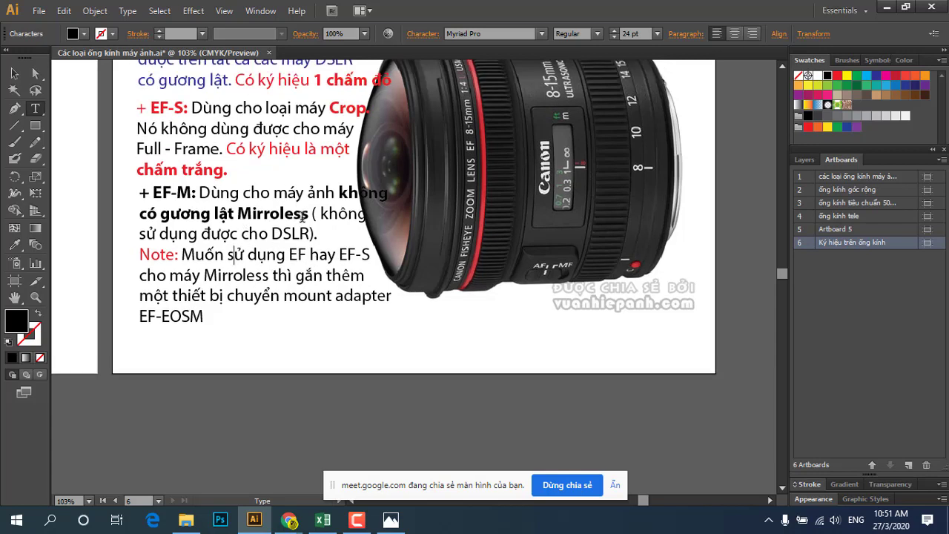
pyautogui.moveTo(317, 215); pyautogui.dragTo(148, 209)
pyautogui.scroll(1, 231, 254)
pyautogui.scroll(1, 185, 212)
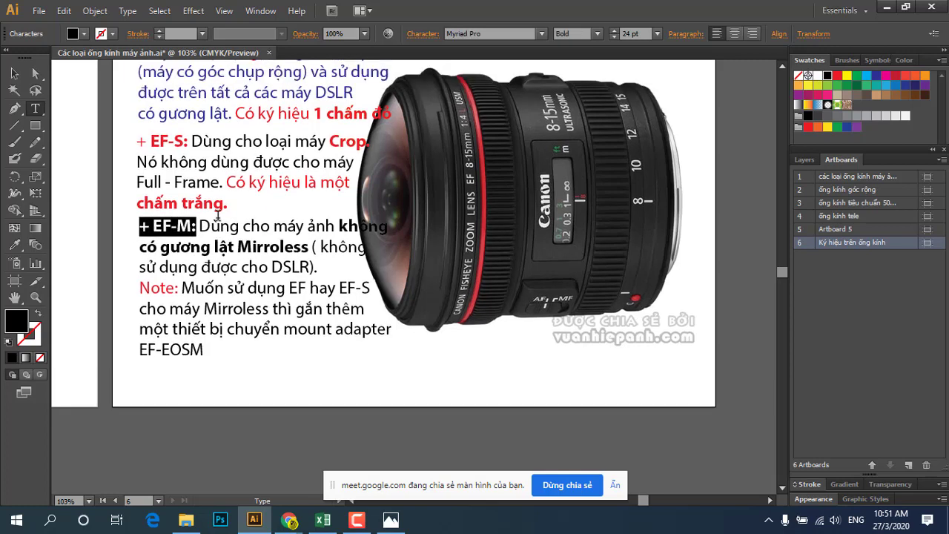
pyautogui.scroll(-2, 278, 244)
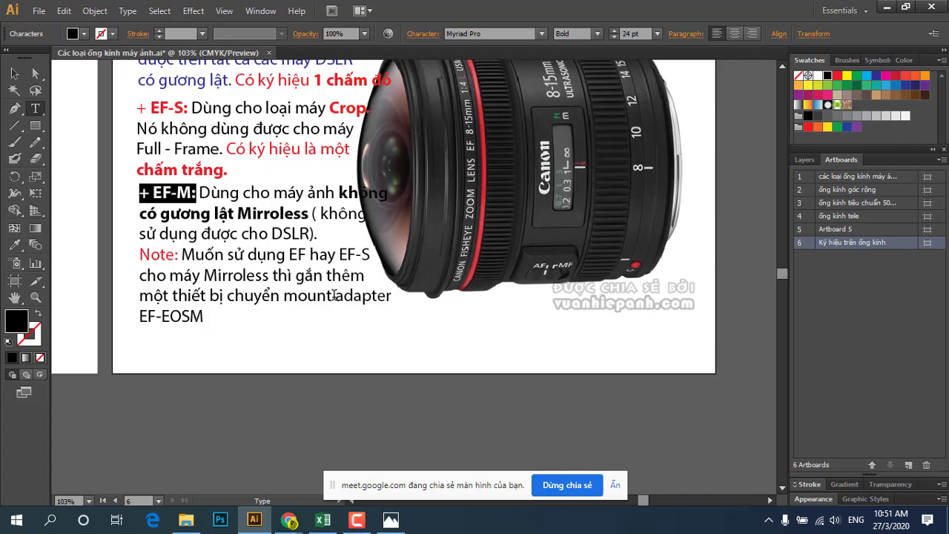
# Bold 'adapter EF-EOSM' and scroll over the page to review the result.
pyautogui.moveTo(335, 295); pyautogui.dragTo(381, 324)
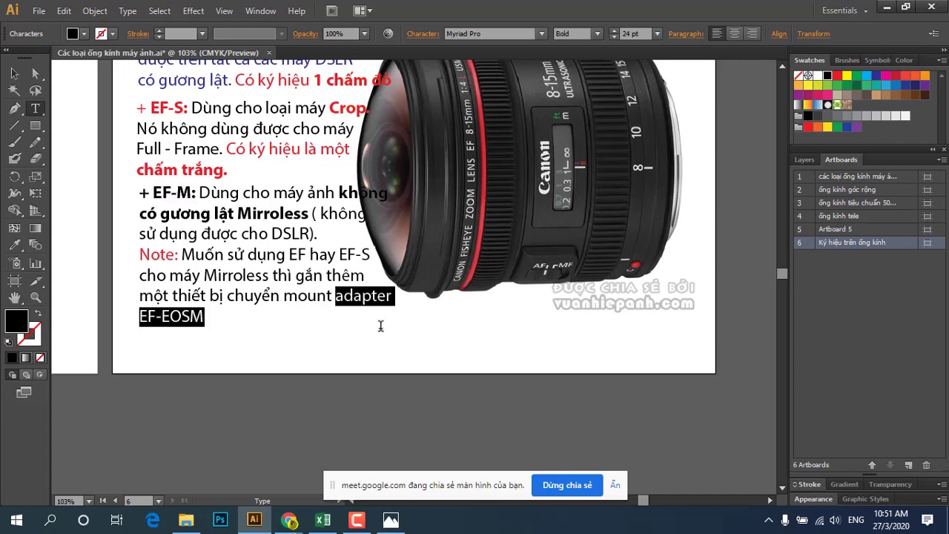
pyautogui.click(596, 34)
pyautogui.click(585, 244)
pyautogui.click(303, 320)
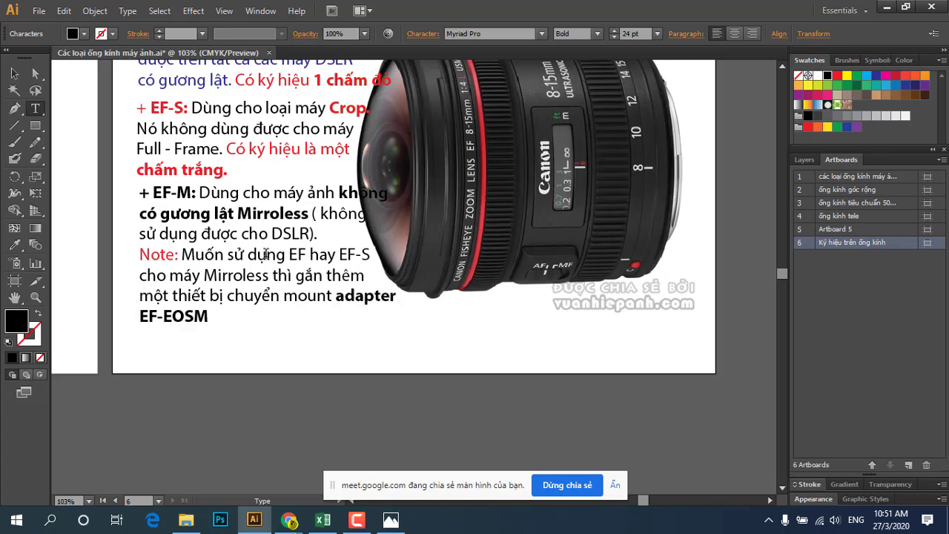
pyautogui.scroll(1, 305, 269)
pyautogui.scroll(2, 306, 270)
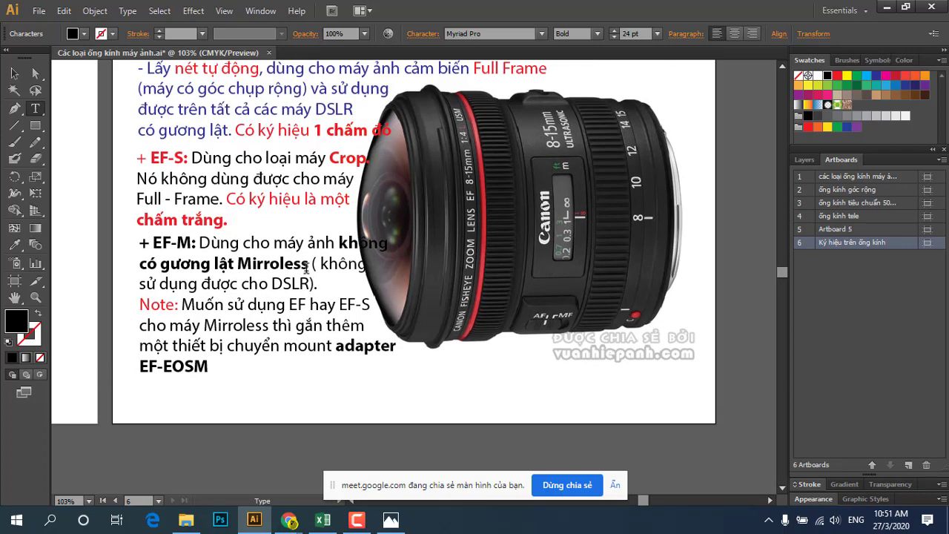
pyautogui.scroll(3, 305, 269)
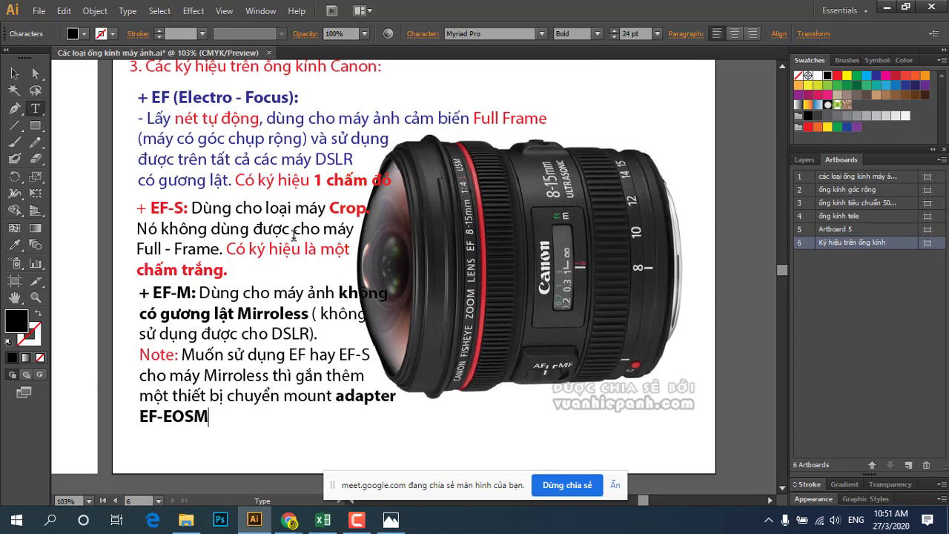
pyautogui.scroll(-2, 304, 242)
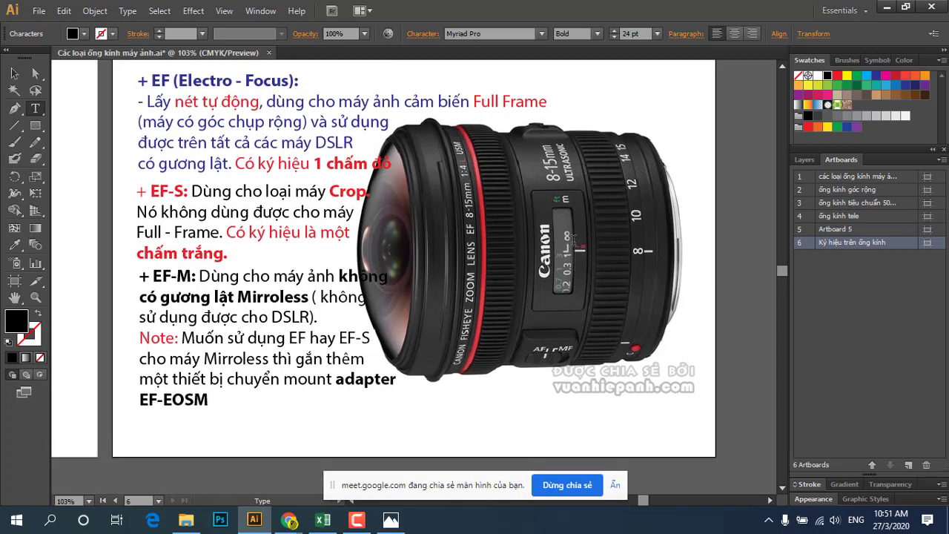
pyautogui.scroll(1, 576, 241)
pyautogui.scroll(-1, 520, 238)
pyautogui.scroll(6, 519, 224)
pyautogui.scroll(-3, 512, 223)
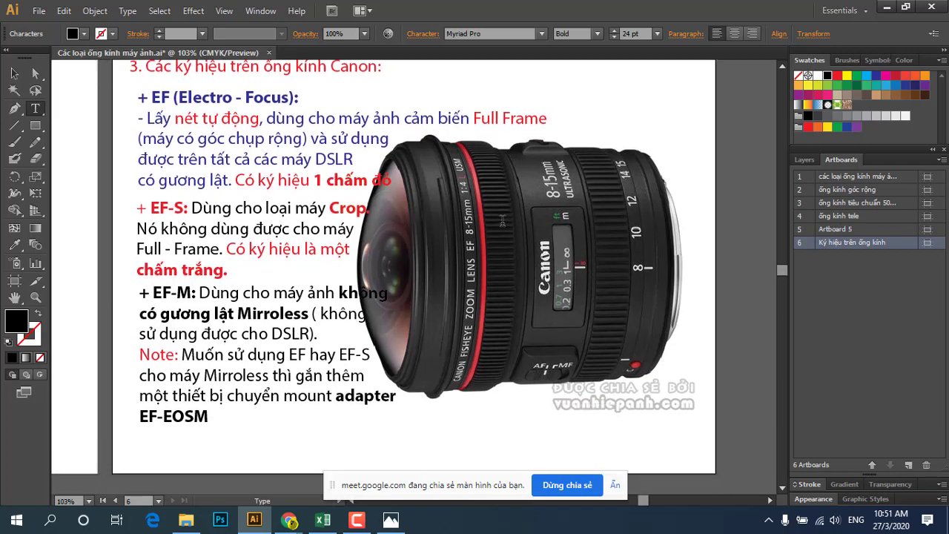
pyautogui.scroll(-4, 503, 222)
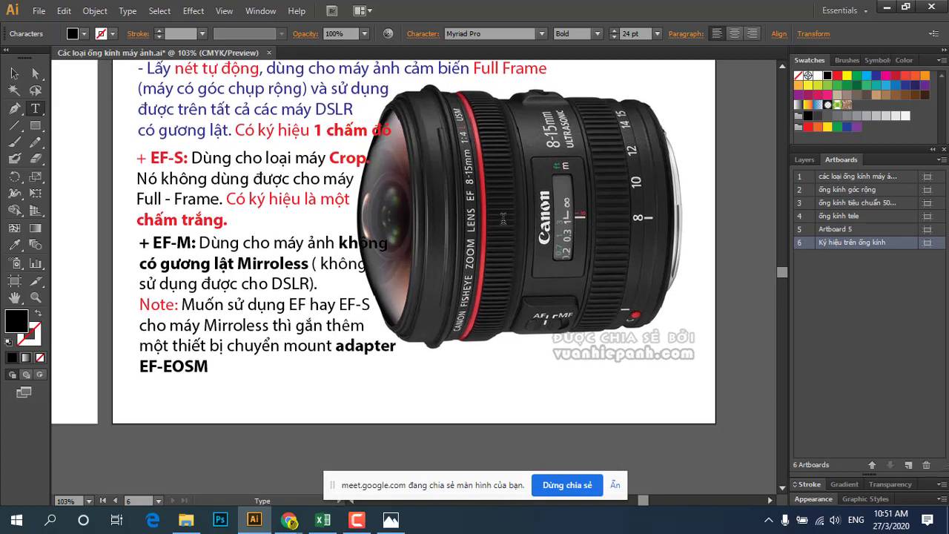
# Add a new Artboard 7 and pan back to the lens artboard.
pyautogui.click(908, 465)
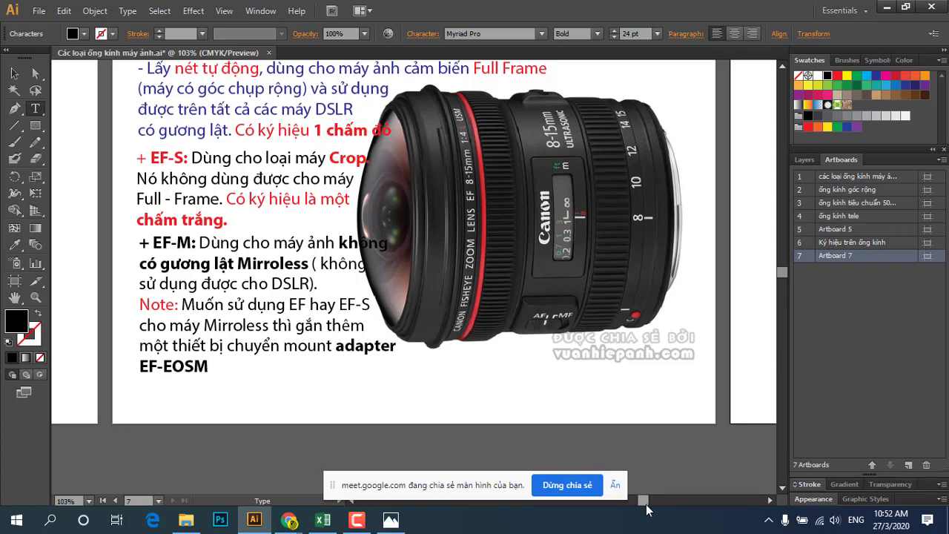
pyautogui.moveTo(647, 509); pyautogui.dragTo(666, 508)
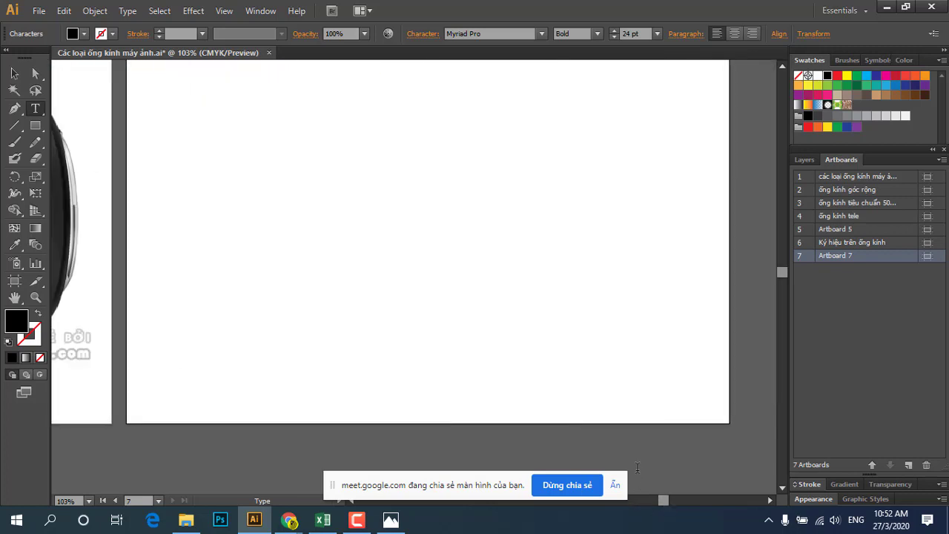
pyautogui.click(16, 77)
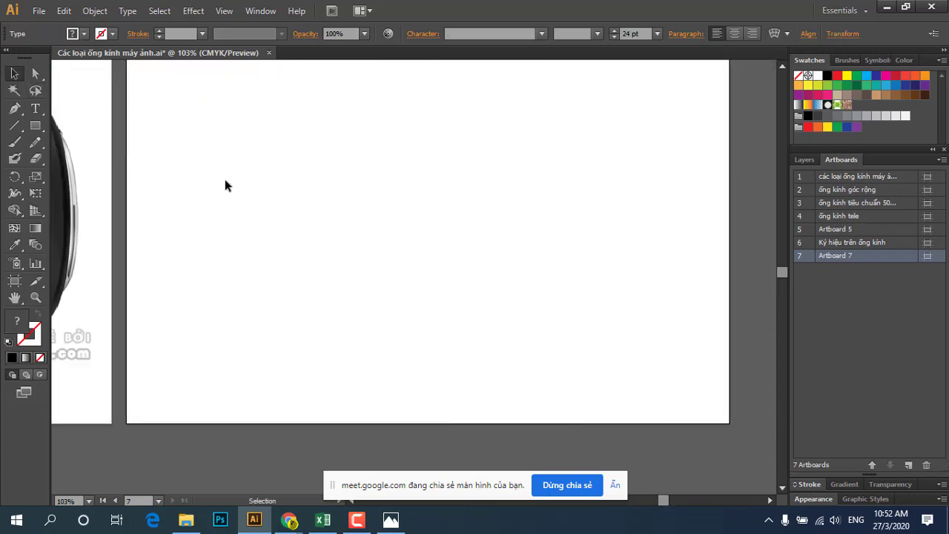
pyautogui.moveTo(212, 215); pyautogui.dragTo(381, 232)
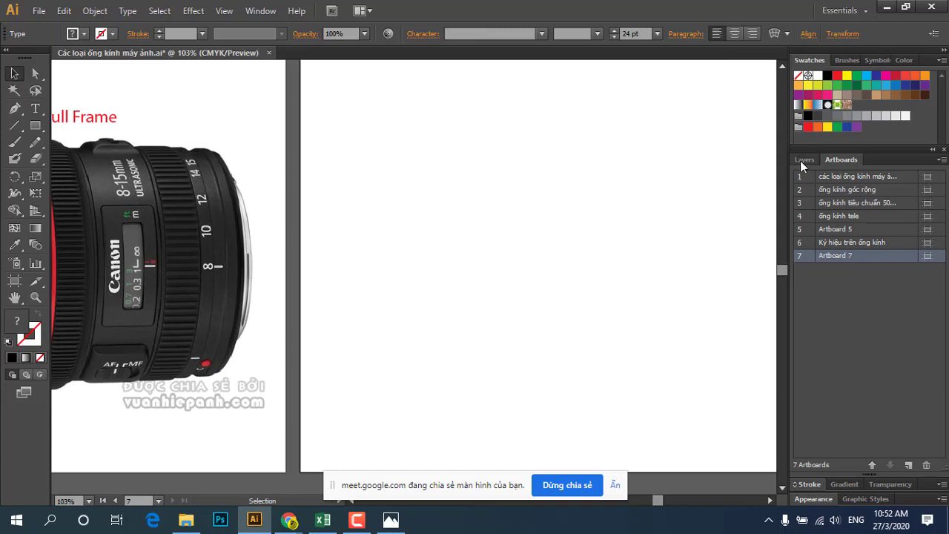
# Copy the fisheye lens image onto Artboard 7 and position it there.
pyautogui.click(802, 160)
pyautogui.click(217, 246)
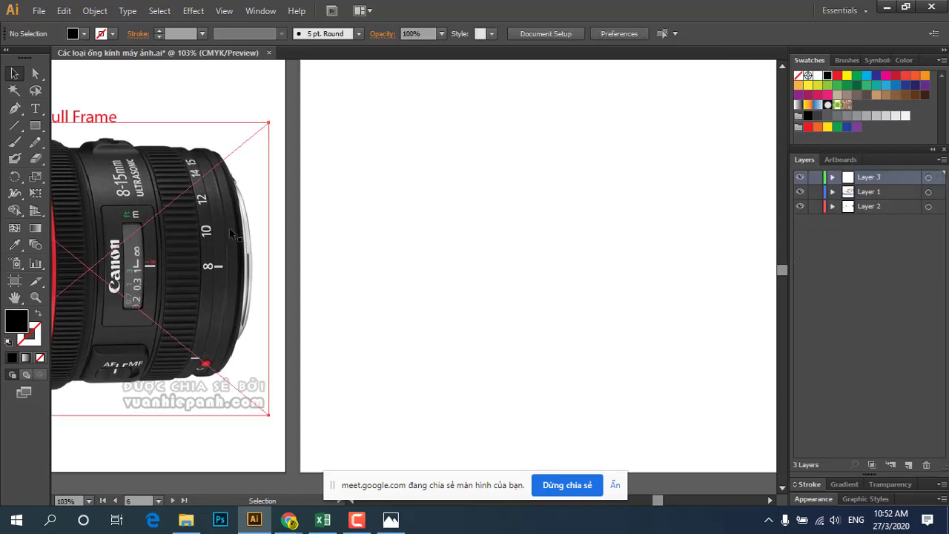
pyautogui.moveTo(193, 250); pyautogui.dragTo(696, 260)
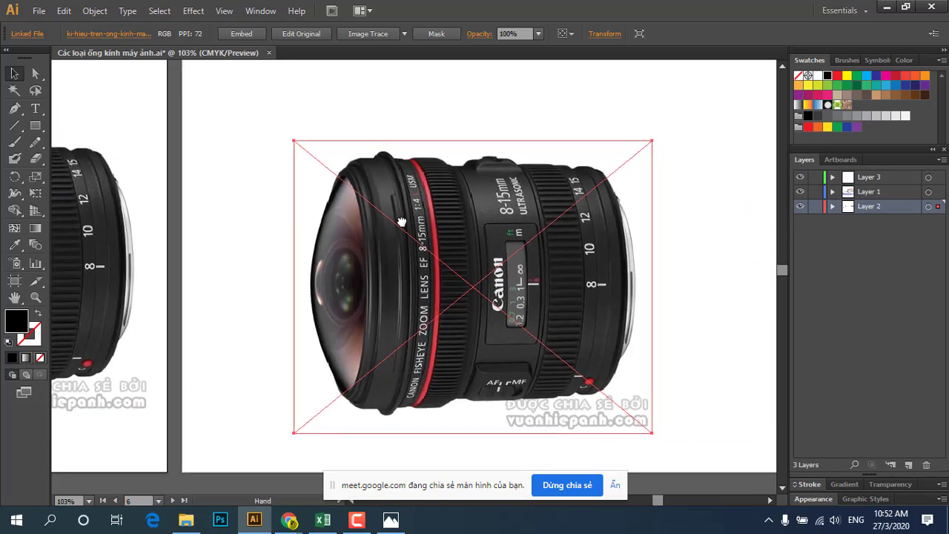
pyautogui.moveTo(470, 264); pyautogui.dragTo(511, 271)
pyautogui.keyDown('alt'); pyautogui.scroll(3, 547, 297); pyautogui.keyUp('alt')
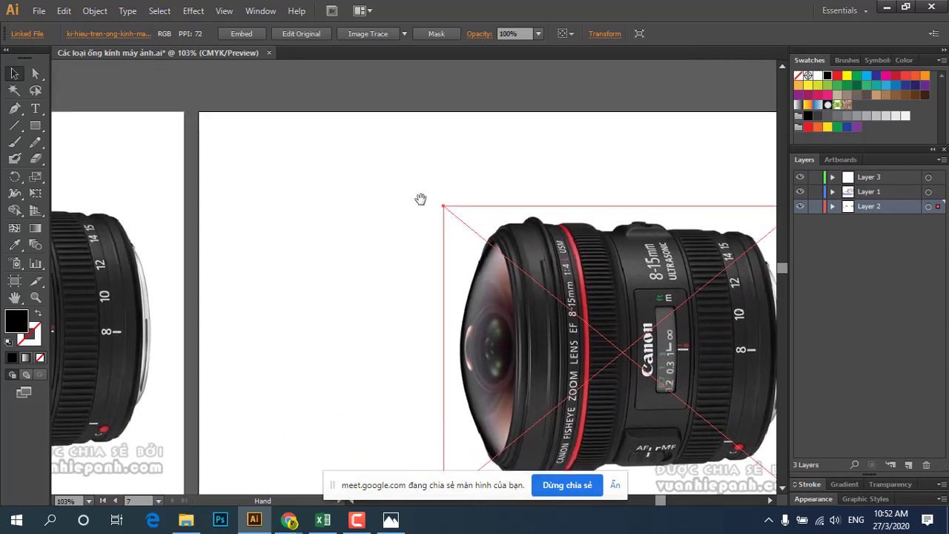
pyautogui.moveTo(422, 199); pyautogui.dragTo(492, 229)
pyautogui.moveTo(344, 202)
pyautogui.mouseDown()
pyautogui.moveTo(526, 217)
pyautogui.moveTo(441, 194)
pyautogui.mouseUp()
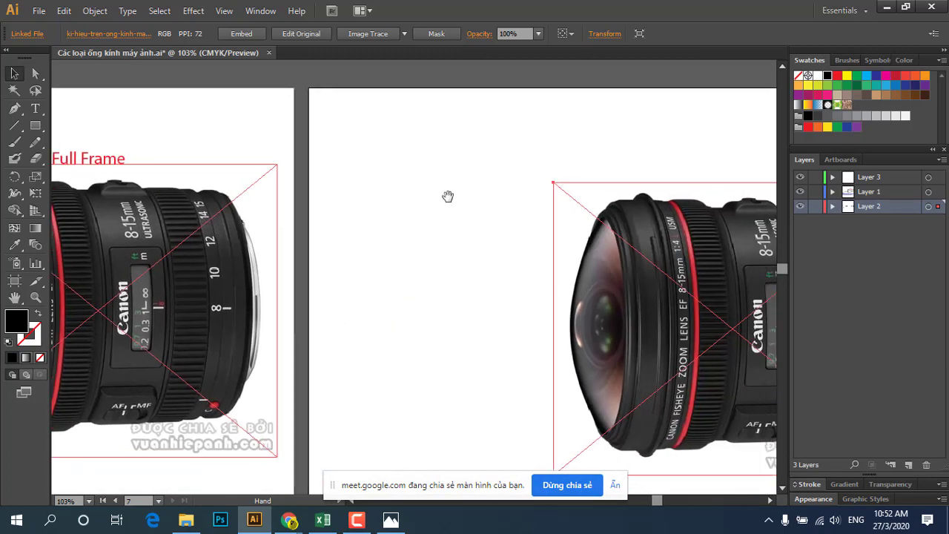
# Lock the lens image's layer, make Layer 3 active, and start text at Artboard 7's top-left.
pyautogui.click(821, 206)
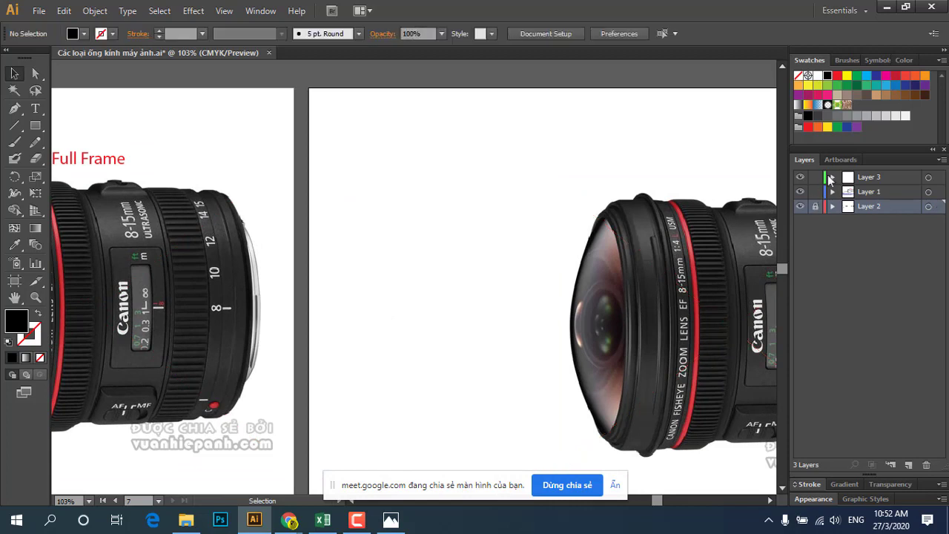
pyautogui.click(836, 161)
pyautogui.moveTo(559, 212); pyautogui.dragTo(449, 205)
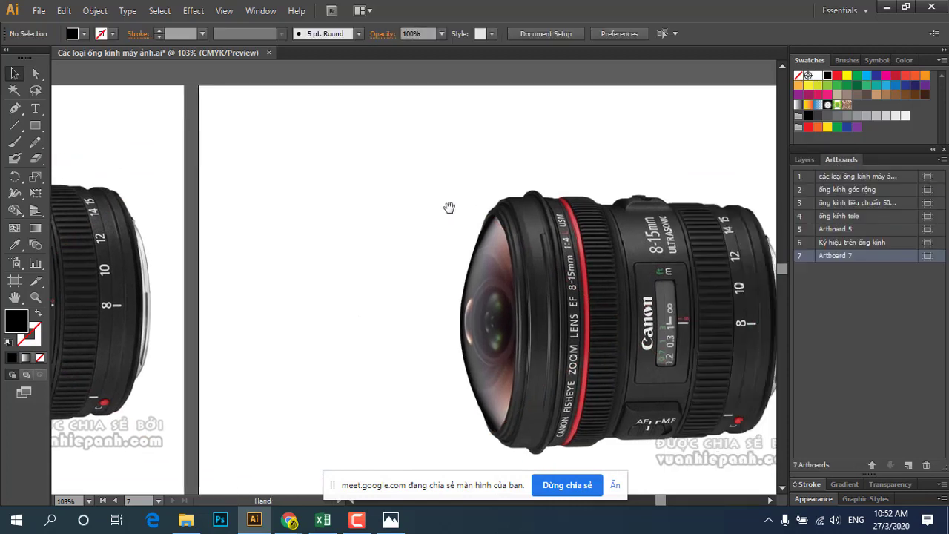
pyautogui.click(35, 108)
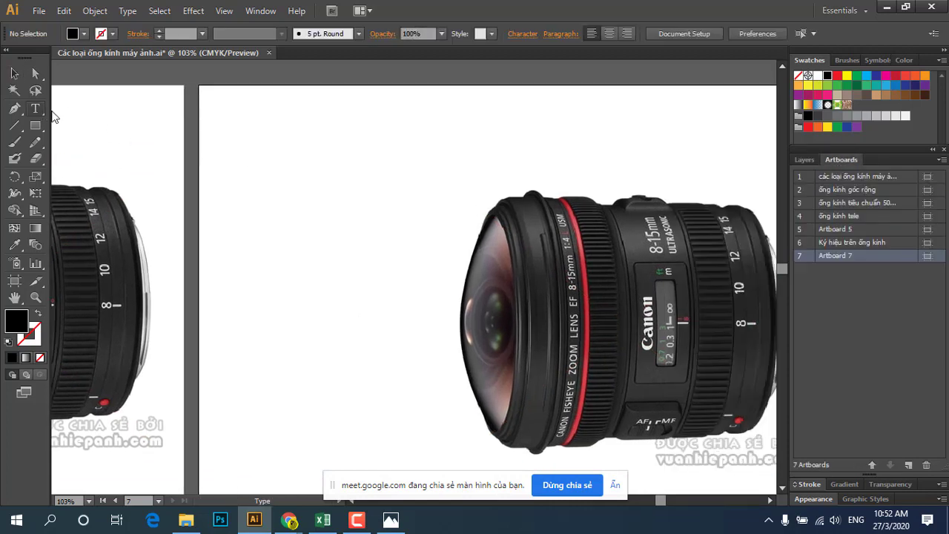
pyautogui.click(806, 159)
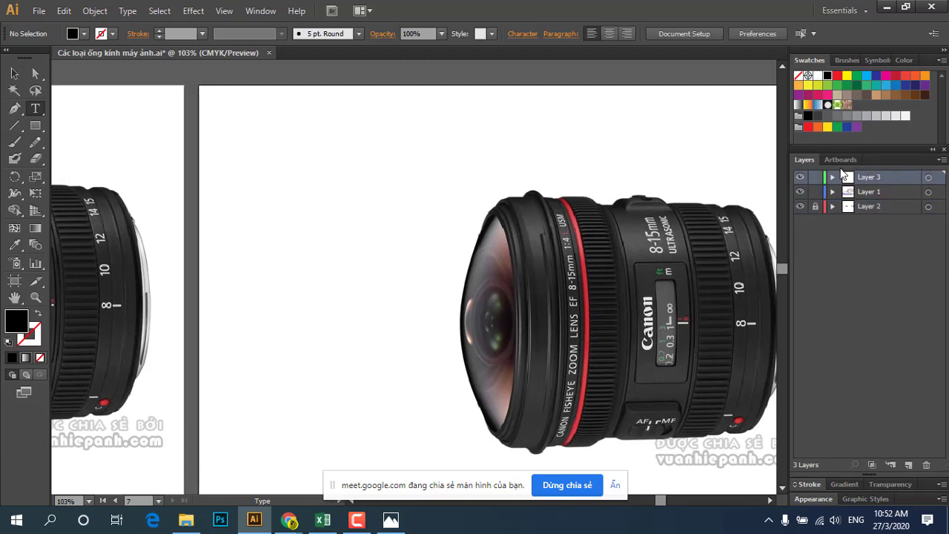
pyautogui.click(841, 160)
pyautogui.click(249, 131)
pyautogui.write('- IS (I')
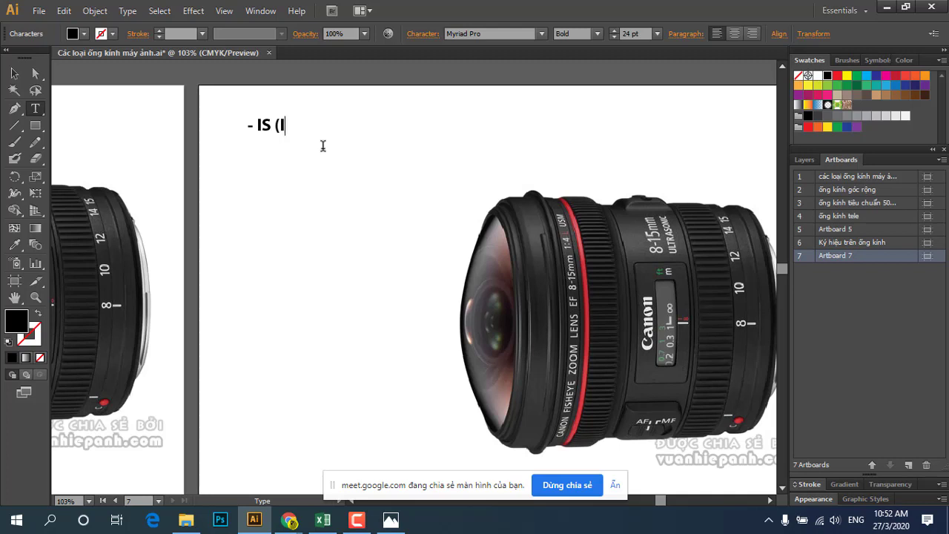
# Complete the line '- IS (Image Stabilizer): Chức năng chống rung', fixing typos.
pyautogui.write('mage')
pyautogui.write(' Sta')
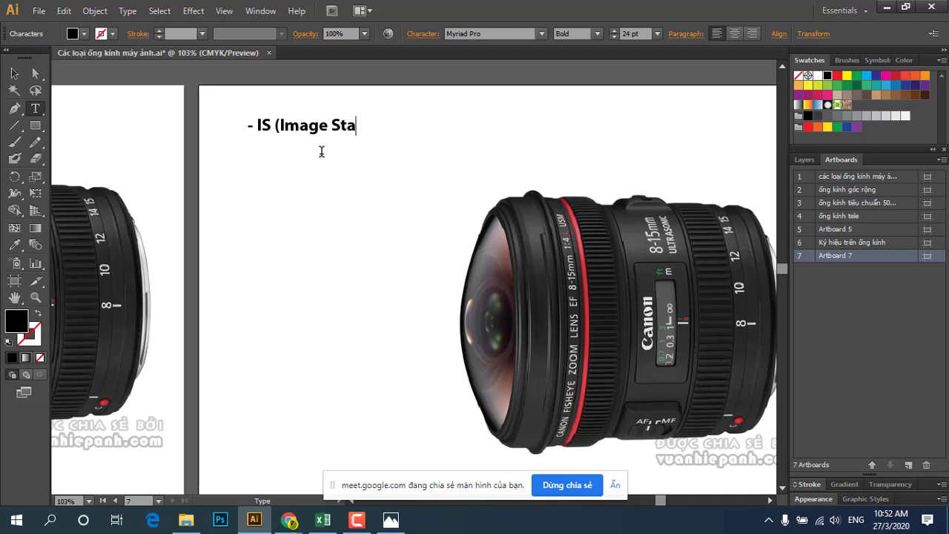
pyautogui.write('biliz')
pyautogui.write('er')
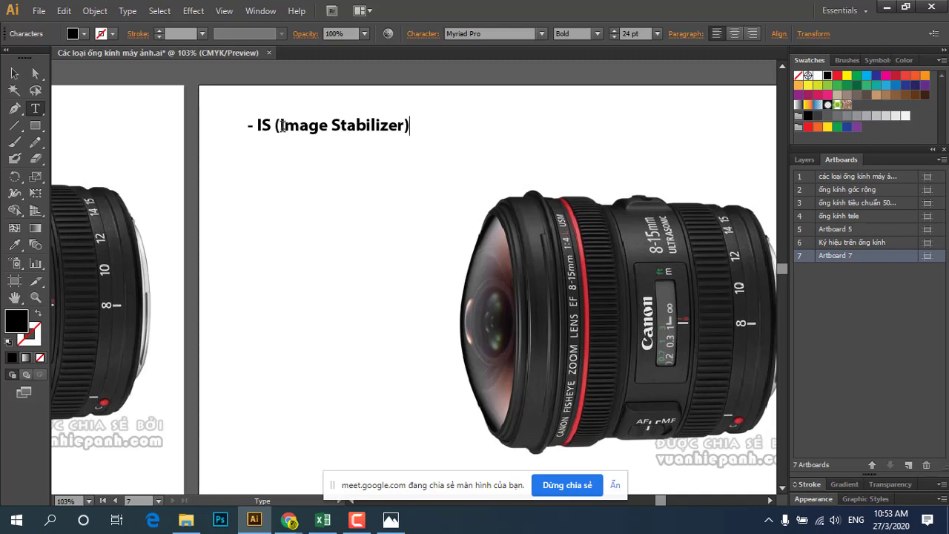
pyautogui.moveTo(280, 126); pyautogui.dragTo(408, 131)
pyautogui.click(419, 135)
pyautogui.press('BackSpace')
pyautogui.press('BackSpace')
pyautogui.press('BackSpace')
pyautogui.write('hư')
pyautogui.write('ăng c')
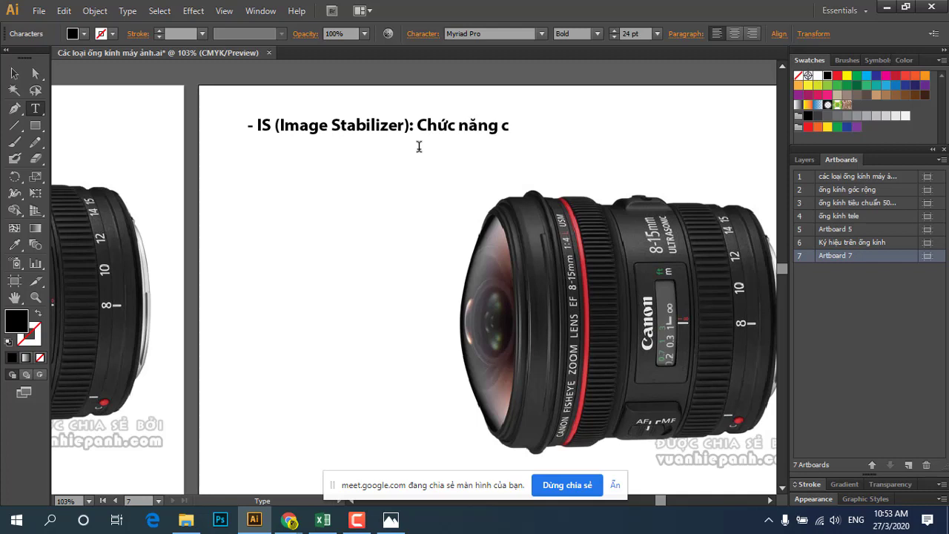
pyautogui.write('hô')
pyautogui.write('ung')
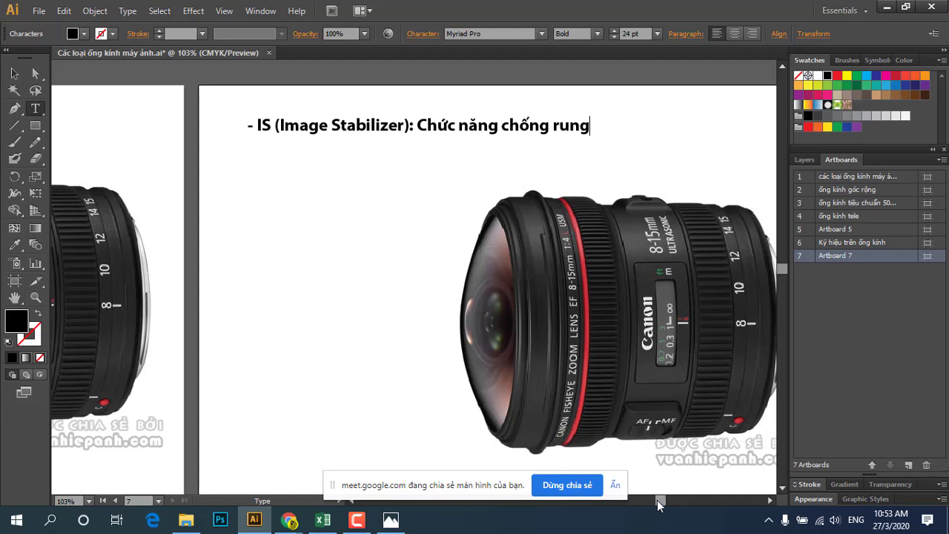
# Exit text editing, then select the fisheye lens image in Layers and delete it.
pyautogui.moveTo(659, 502); pyautogui.dragTo(661, 503)
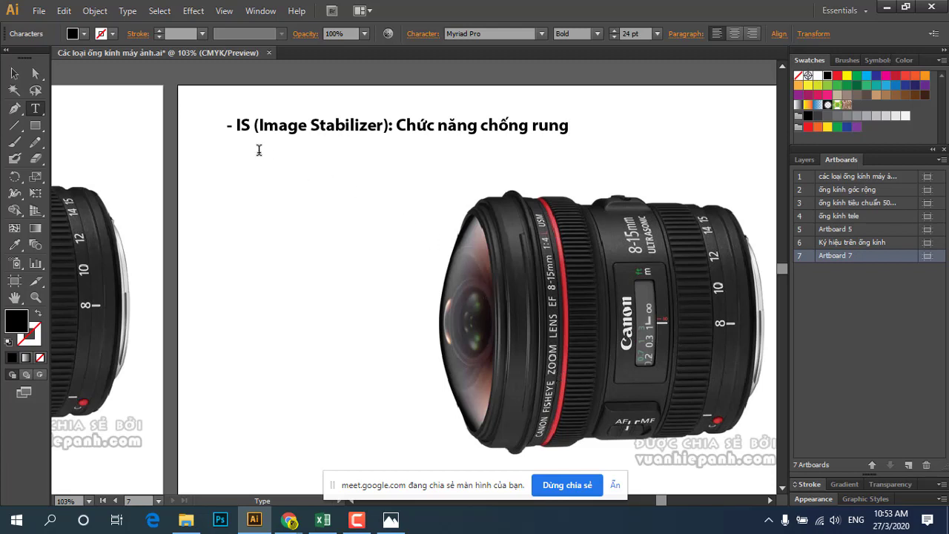
pyautogui.click(14, 73)
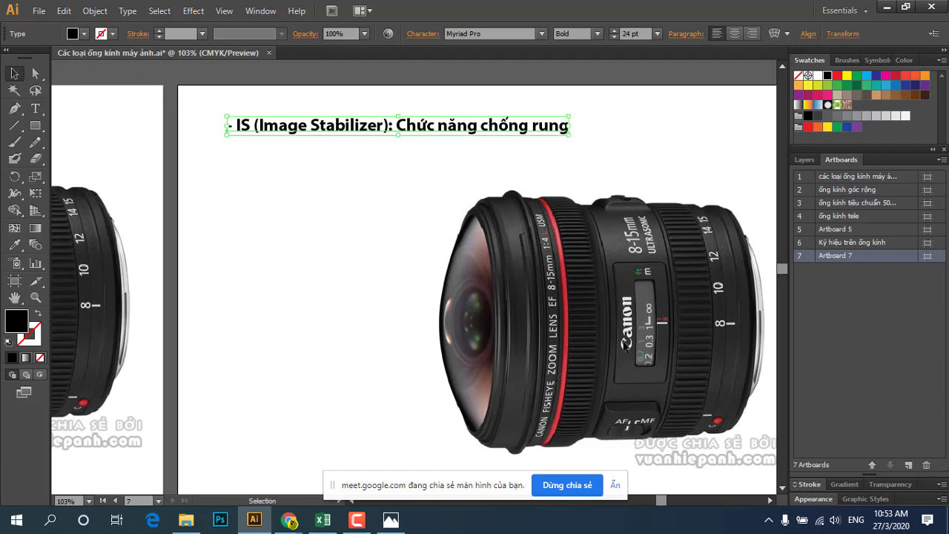
pyautogui.click(626, 347)
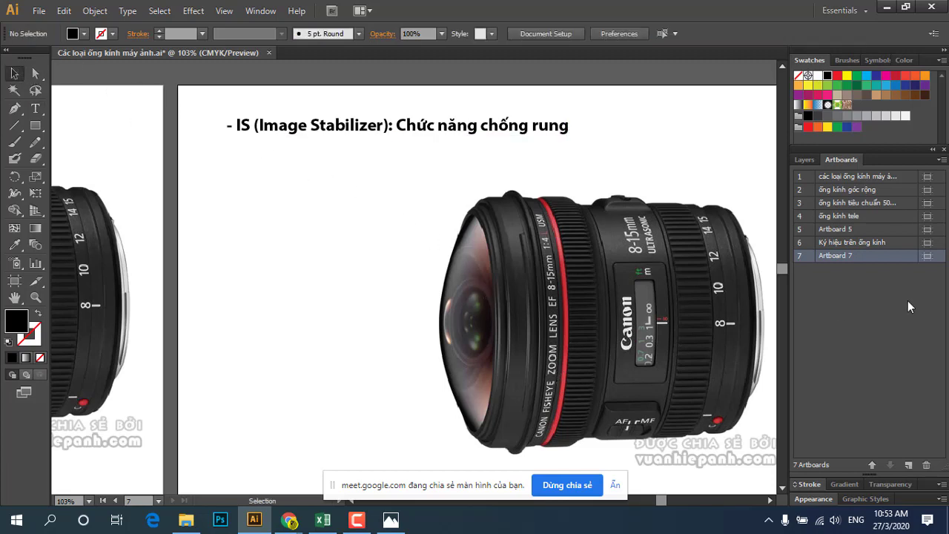
pyautogui.click(805, 159)
pyautogui.click(697, 264)
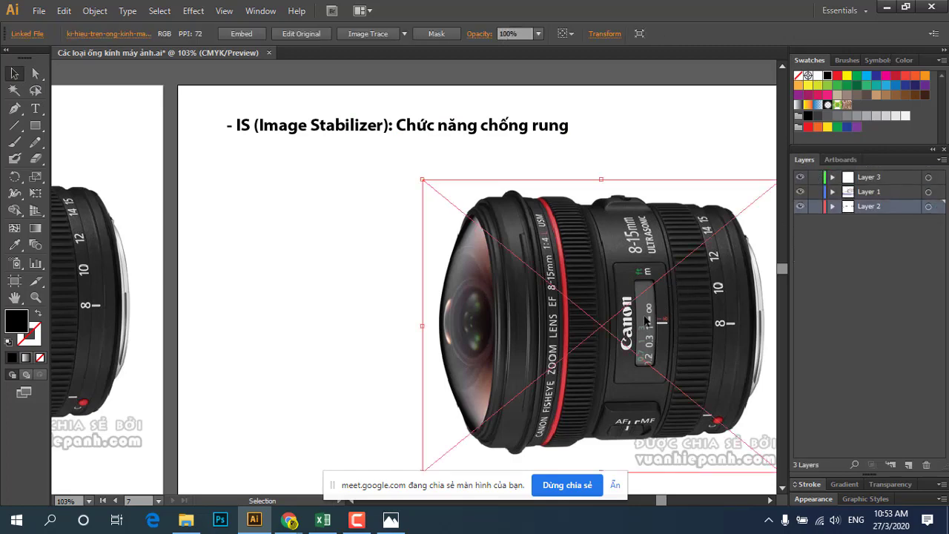
pyautogui.press('Delete')
# Open the Canon EF-S 18-55mm lens photo from the Hinh minh họa máy ảnh folder in the image viewer.
pyautogui.click(186, 521)
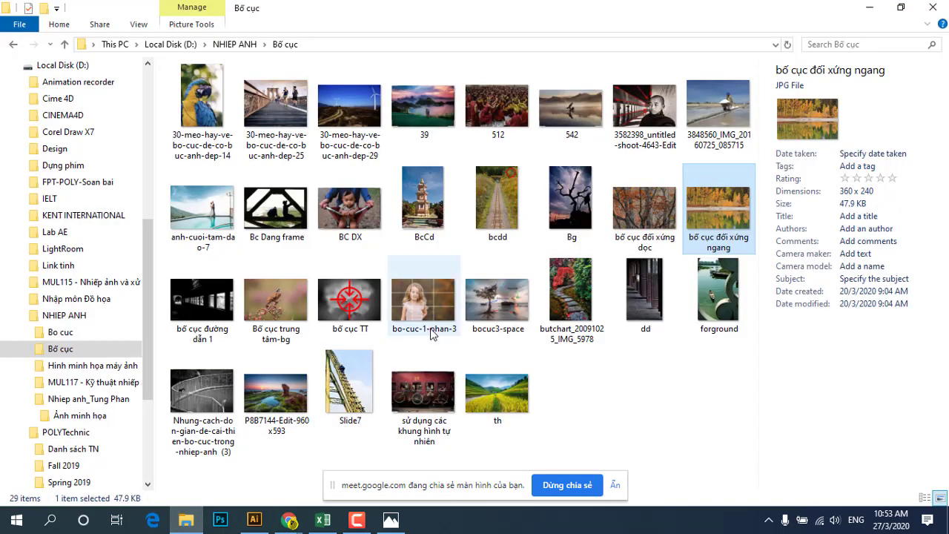
pyautogui.click(65, 44)
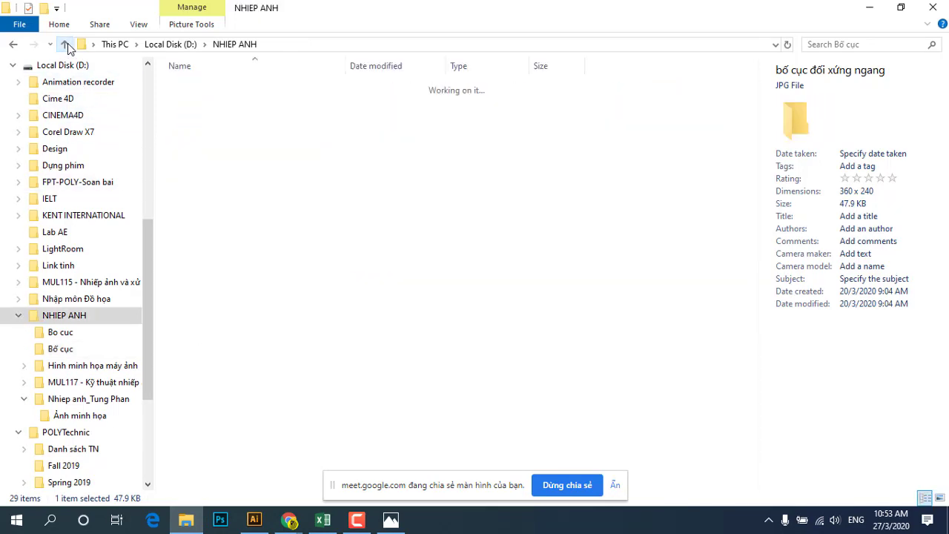
pyautogui.doubleClick(241, 115)
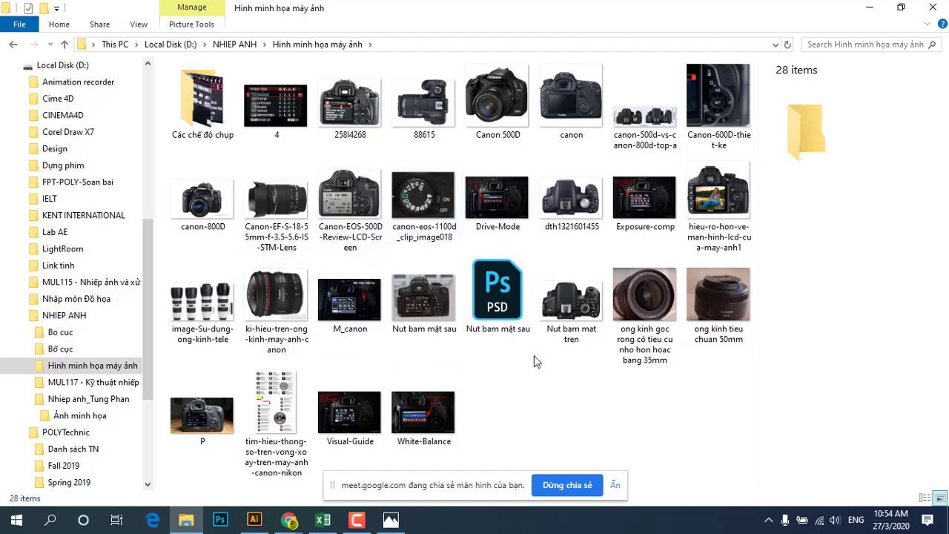
pyautogui.click(289, 250)
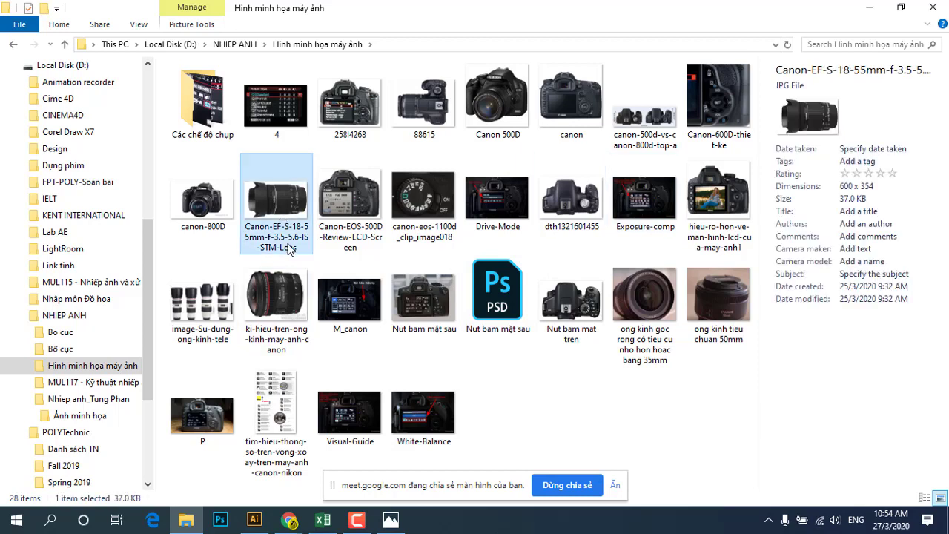
pyautogui.click(294, 314)
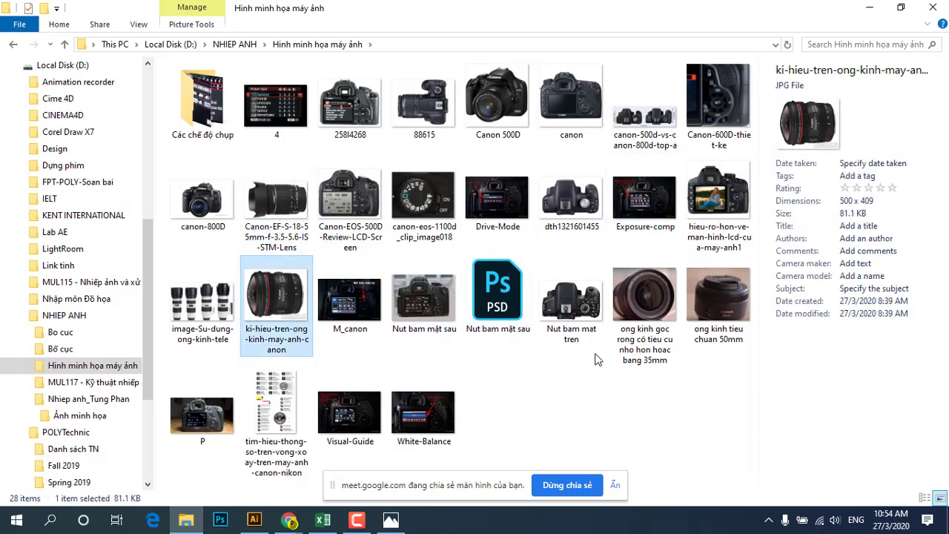
pyautogui.click(625, 383)
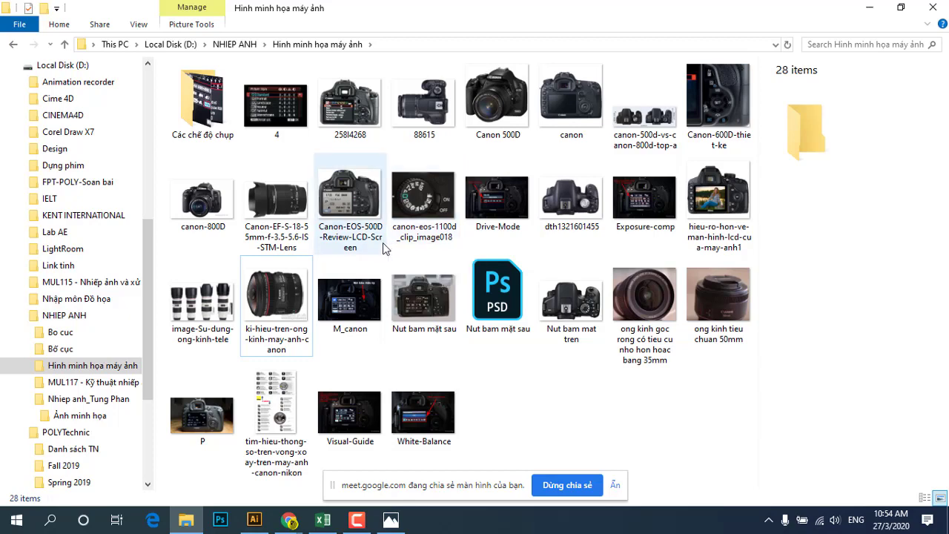
pyautogui.click(414, 299)
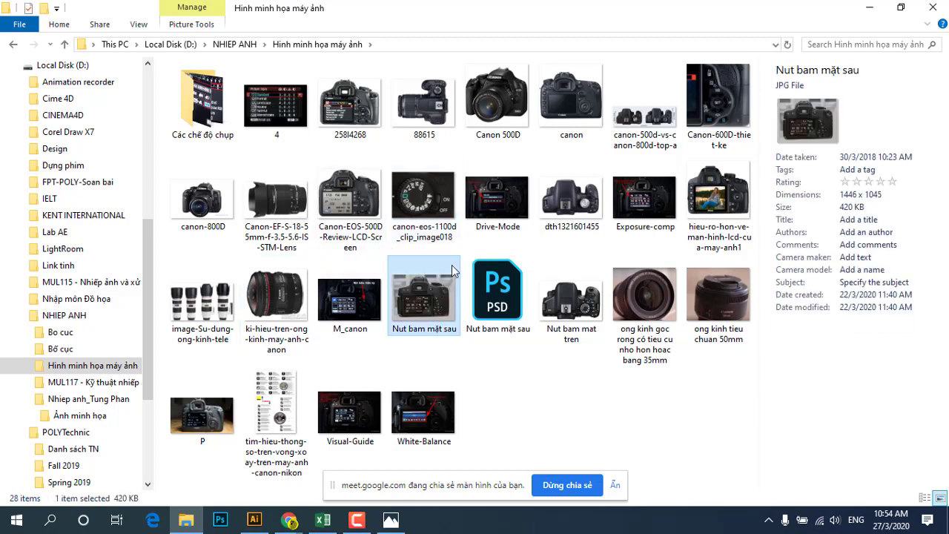
pyautogui.click(502, 209)
pyautogui.click(297, 212)
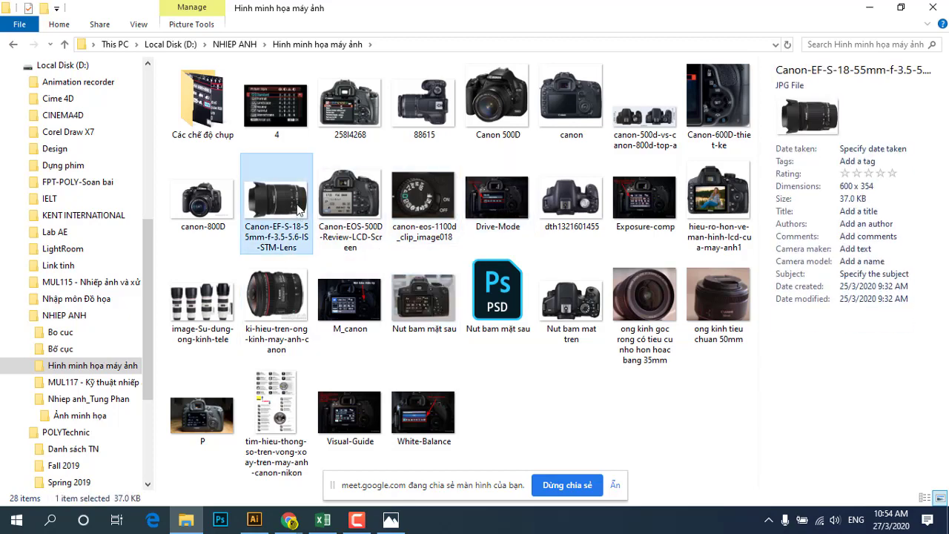
pyautogui.rightClick(296, 212)
pyautogui.click(339, 116)
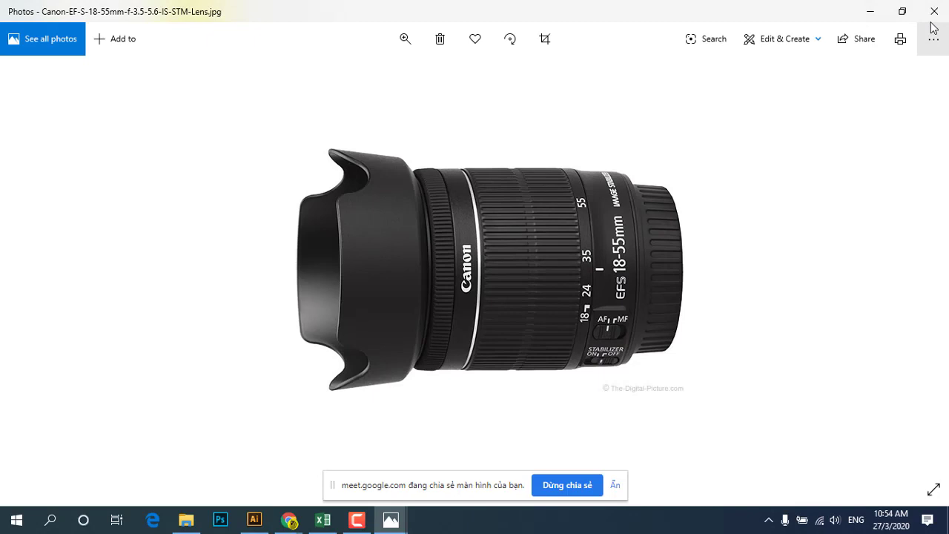
# Close the viewer, open the Bố cục folder under NHIEP ANH, and return to Illustrator.
pyautogui.click(934, 11)
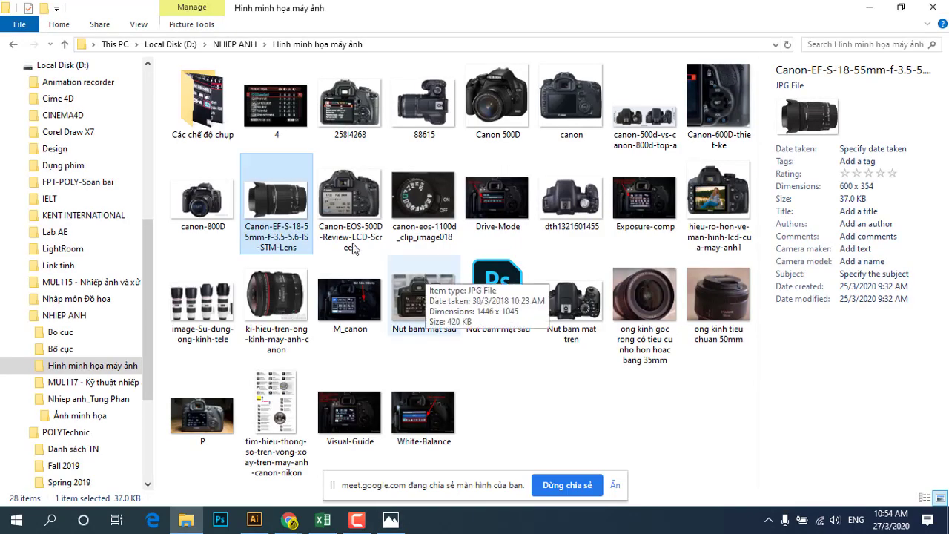
pyautogui.moveTo(74, 223)
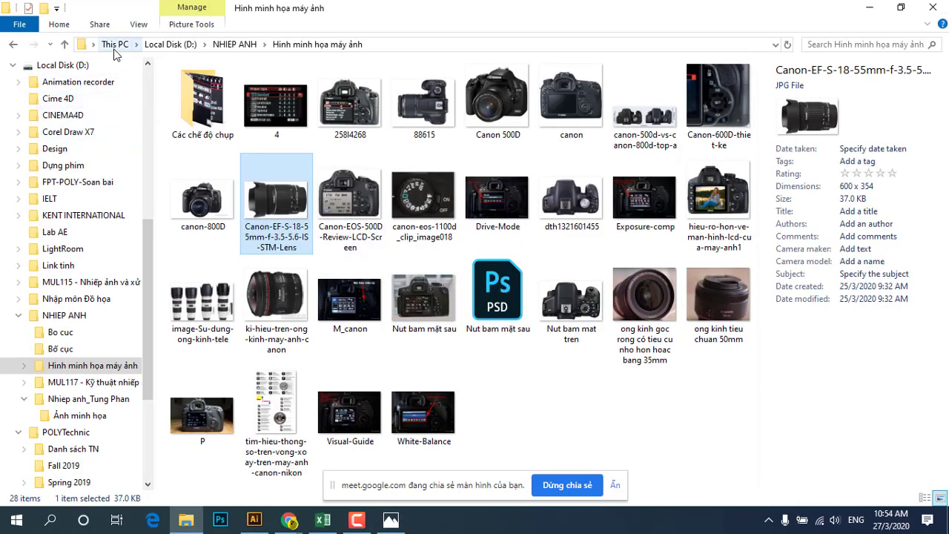
pyautogui.click(65, 45)
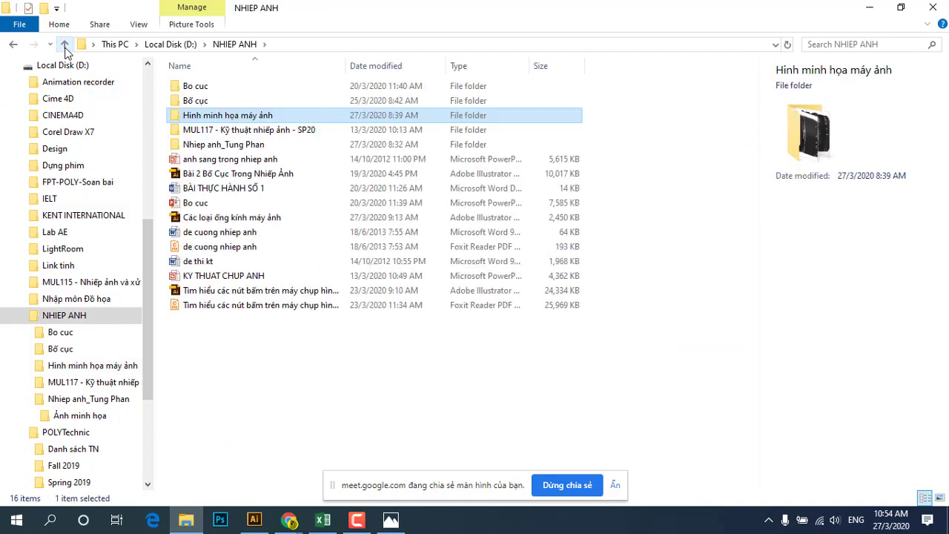
pyautogui.doubleClick(187, 104)
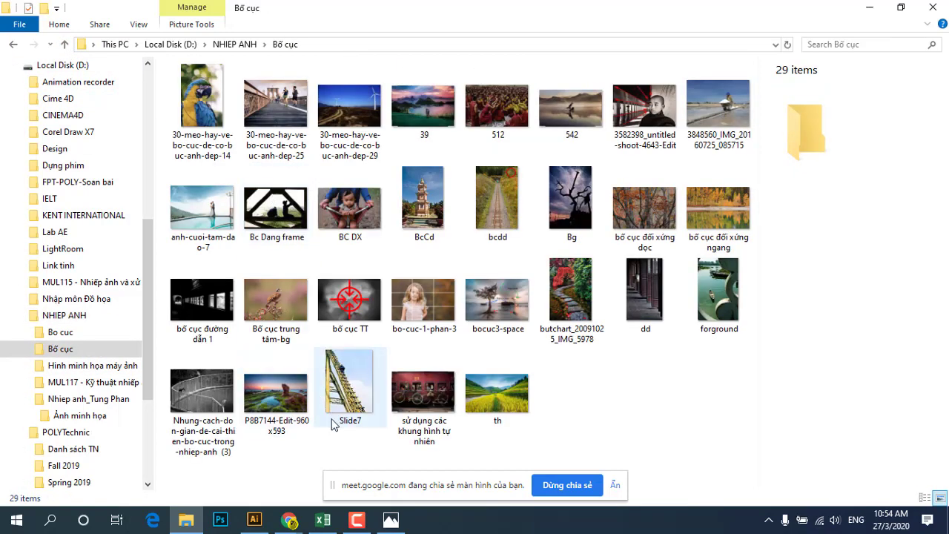
pyautogui.click(255, 520)
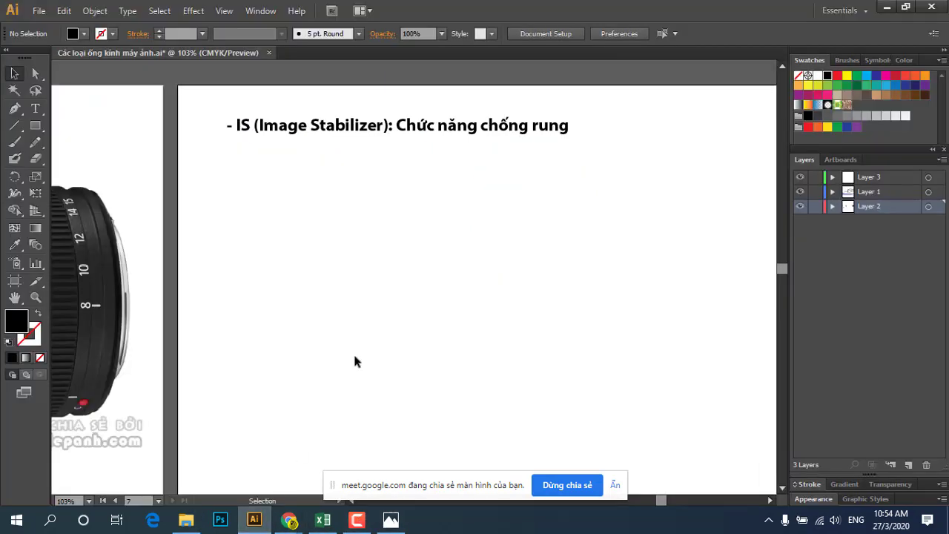
# Place the fisheye lens image on Artboard 7 and lock its layer.
pyautogui.click(422, 329)
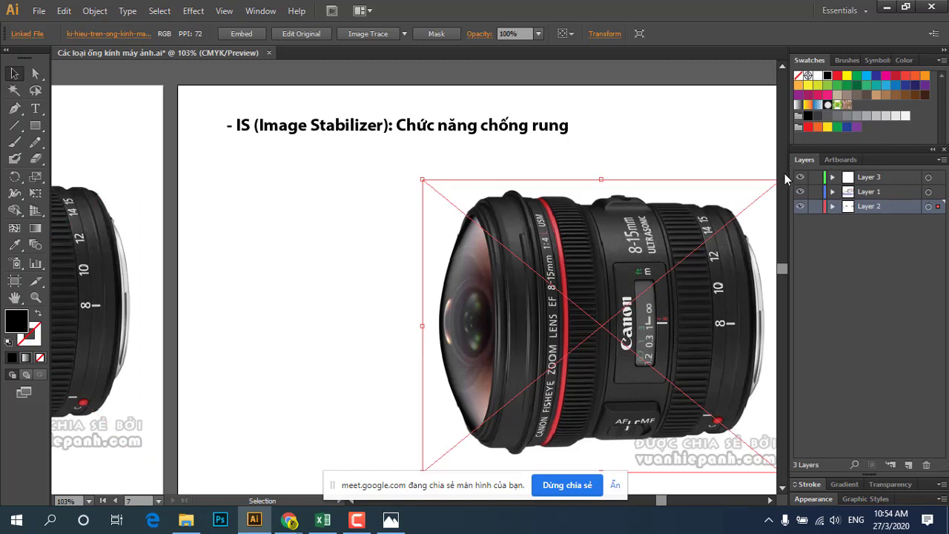
pyautogui.click(814, 206)
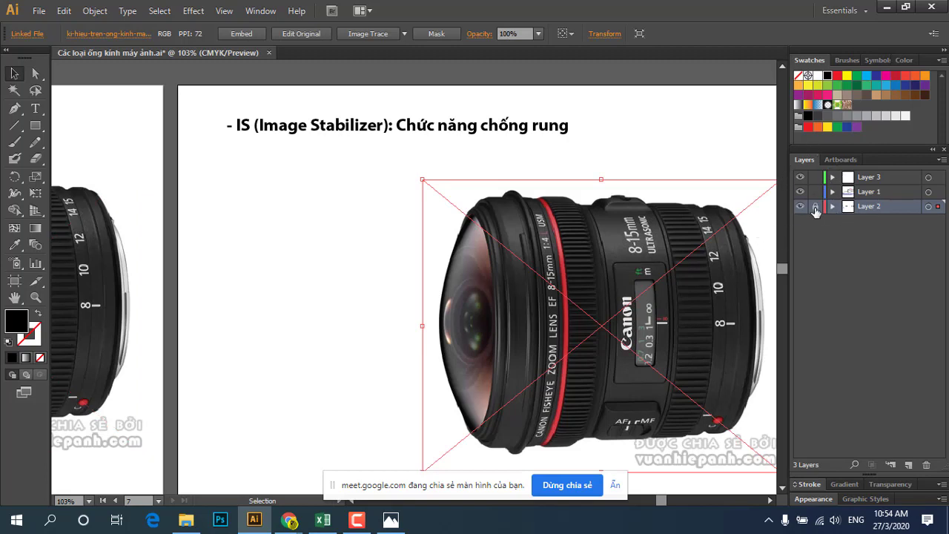
pyautogui.click(840, 159)
pyautogui.scroll(-1, 552, 197)
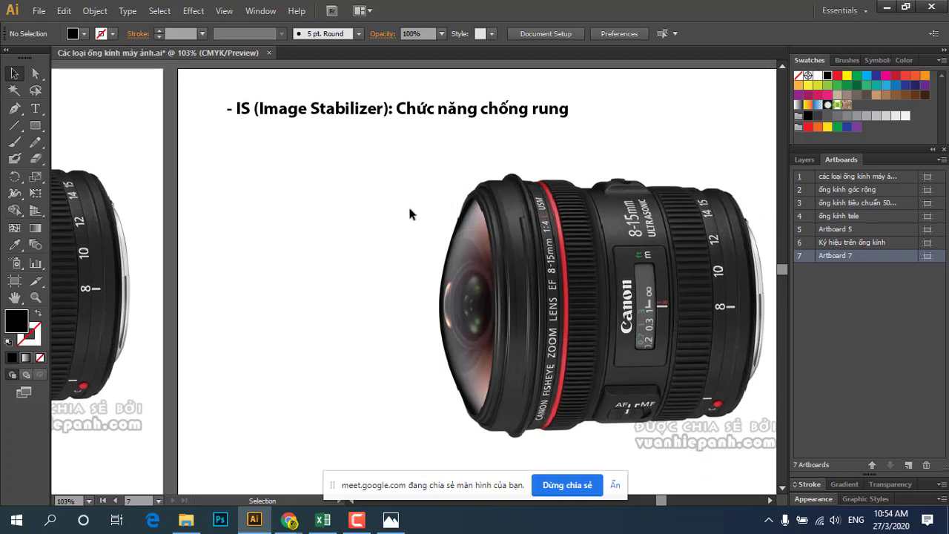
pyautogui.scroll(-1, 414, 167)
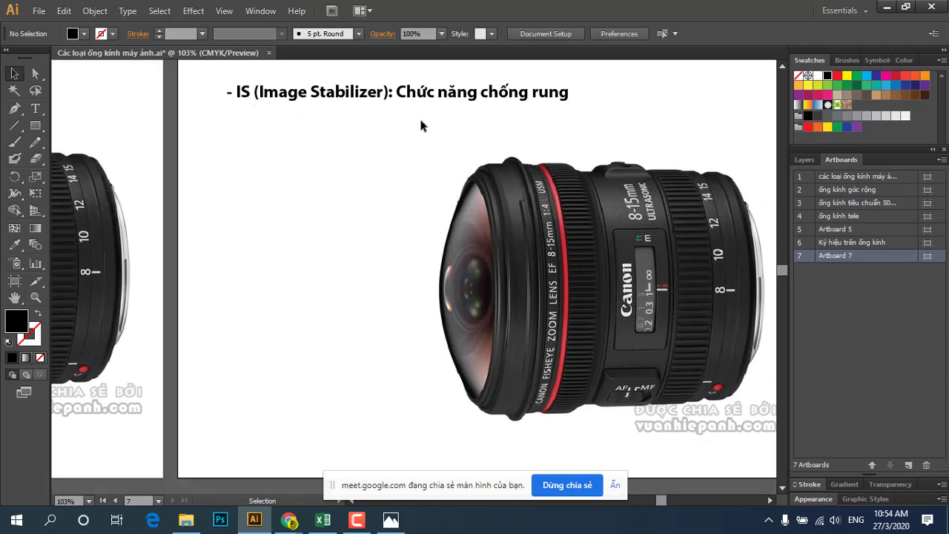
pyautogui.scroll(-1, 434, 159)
pyautogui.scroll(-1, 439, 172)
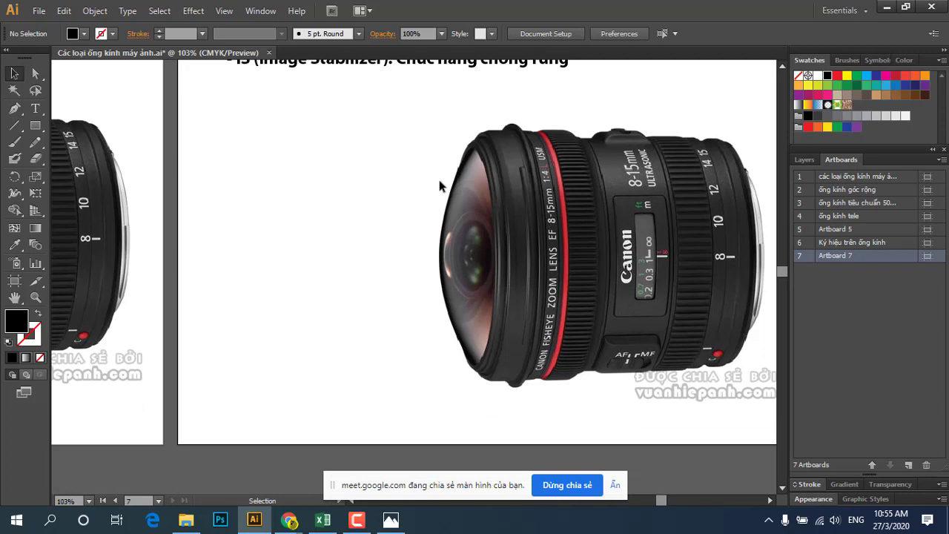
pyautogui.scroll(1, 575, 259)
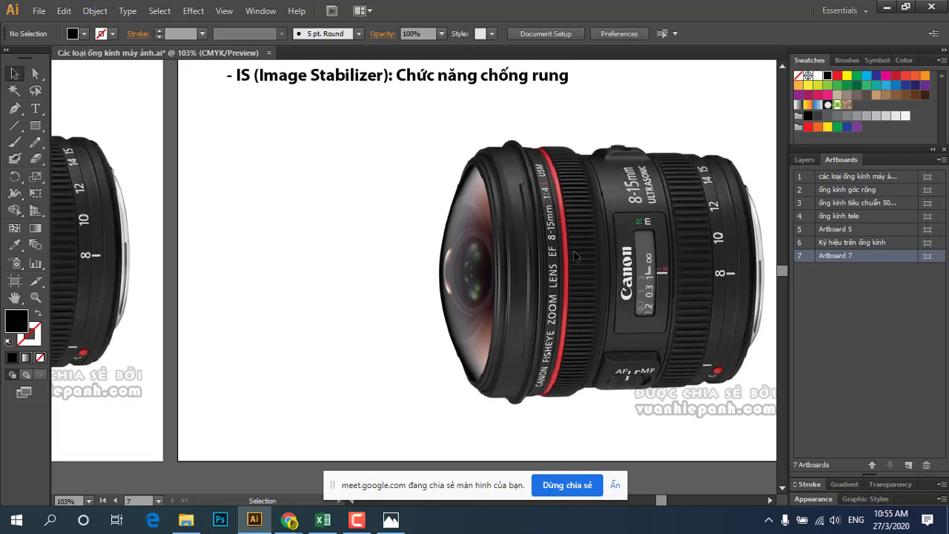
pyautogui.scroll(1, 561, 279)
pyautogui.scroll(1, 560, 279)
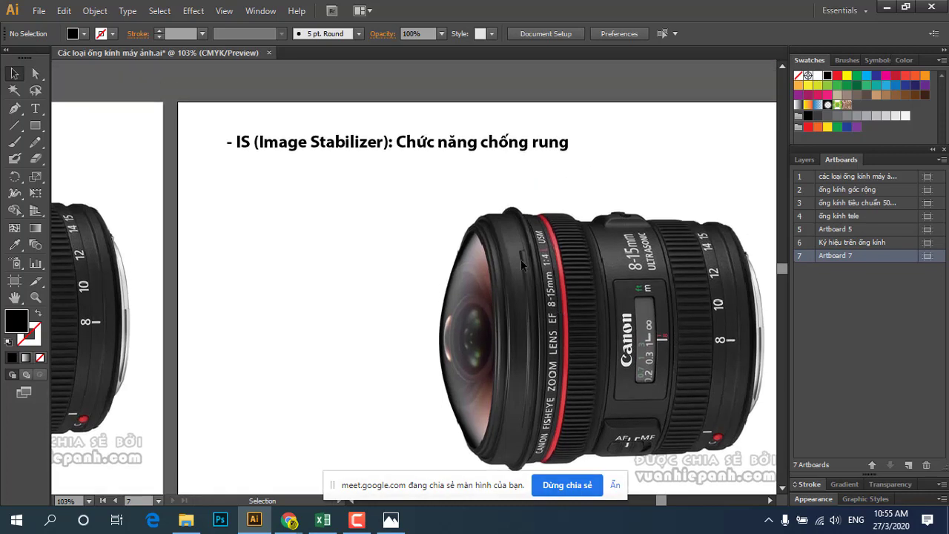
pyautogui.hscroll(-2, 350, 224)
pyautogui.hscroll(-1, 277, 233)
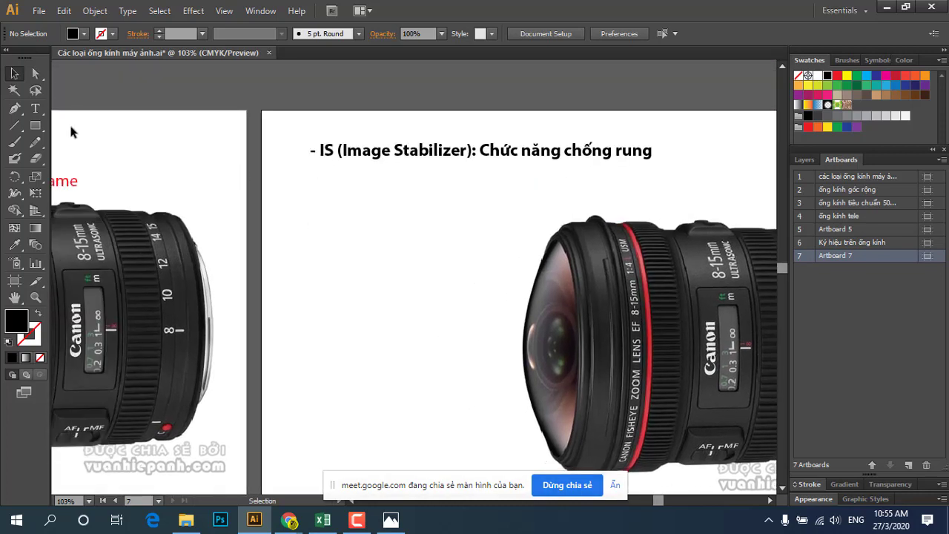
# On Layer 3, type the low-light note '(Tốt cho việc chụp ảnh trong môi trường thiếu sáng' after the IS heading.
pyautogui.press('t')
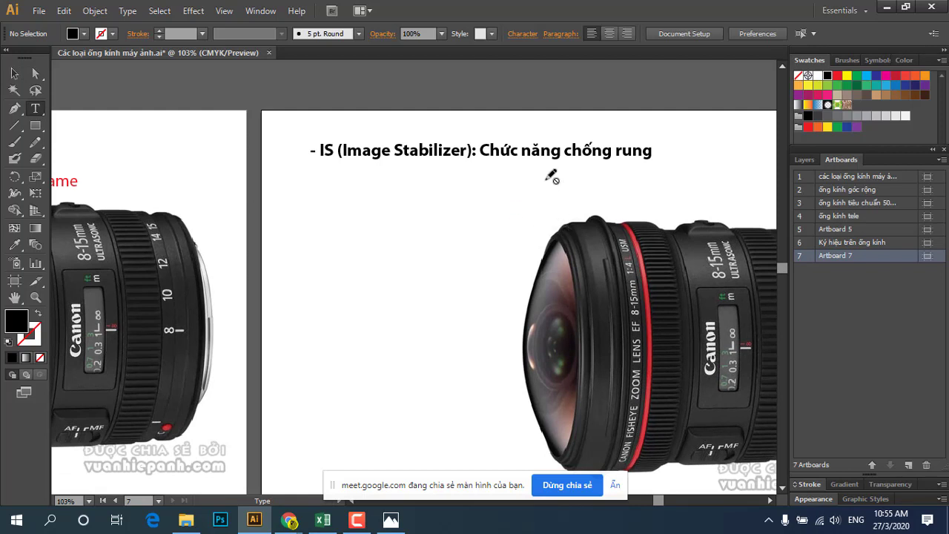
pyautogui.click(802, 163)
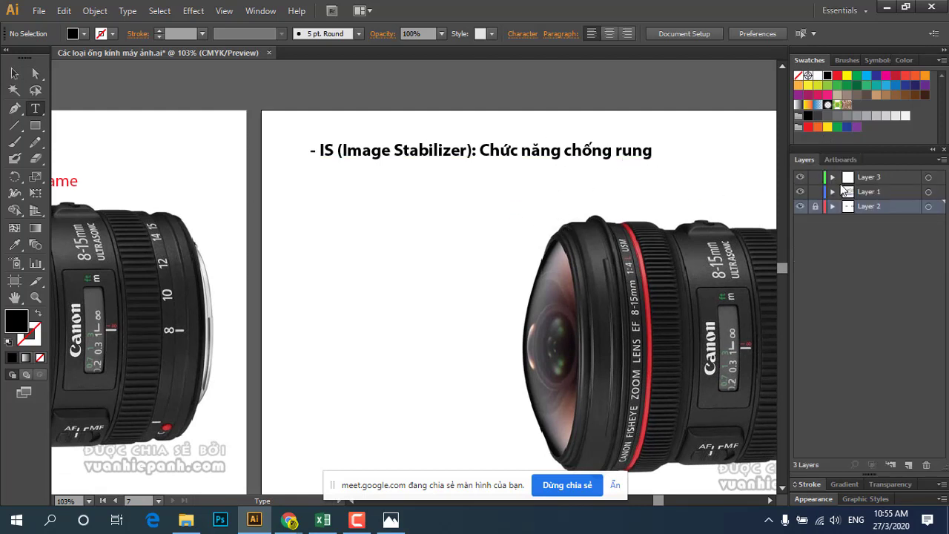
pyautogui.click(856, 178)
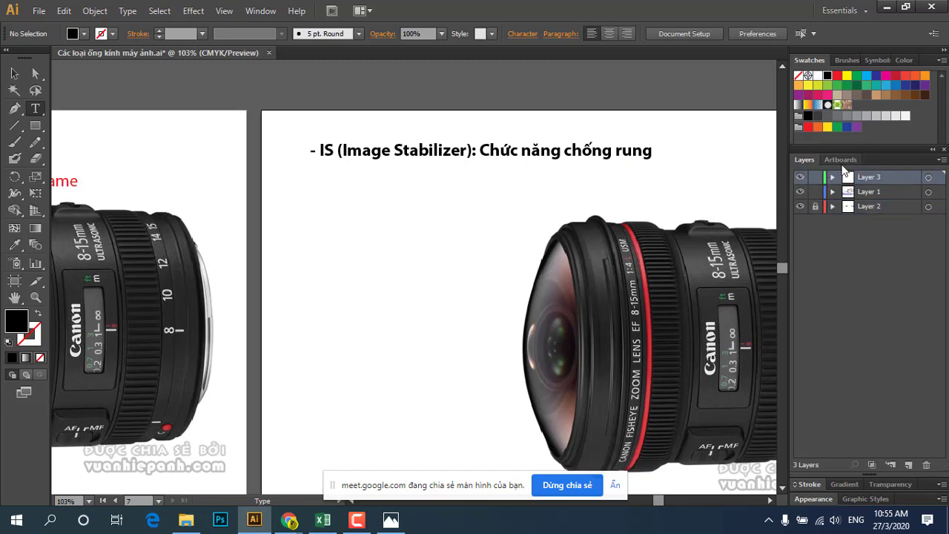
pyautogui.click(838, 160)
pyautogui.click(648, 152)
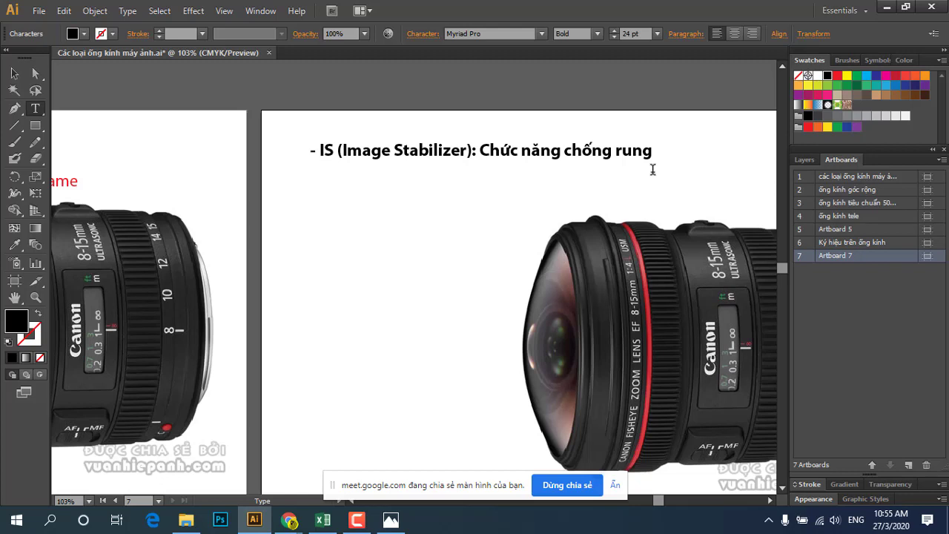
pyautogui.write('(To')
pyautogui.write('ot')
pyautogui.write('h')
pyautogui.write('o')
pyautogui.write('vie')
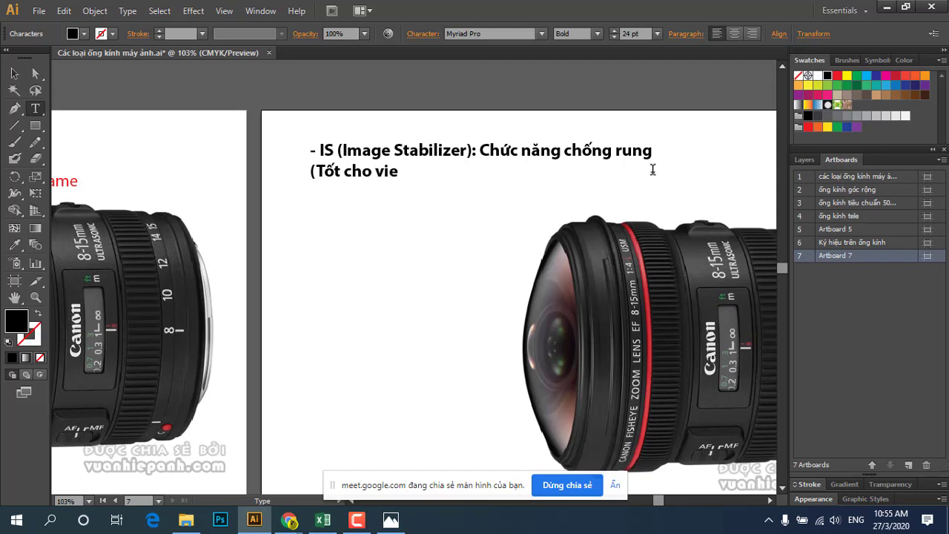
pyautogui.write('ec')
pyautogui.write(' chu')
pyautogui.write('p')
pyautogui.write(' anh')
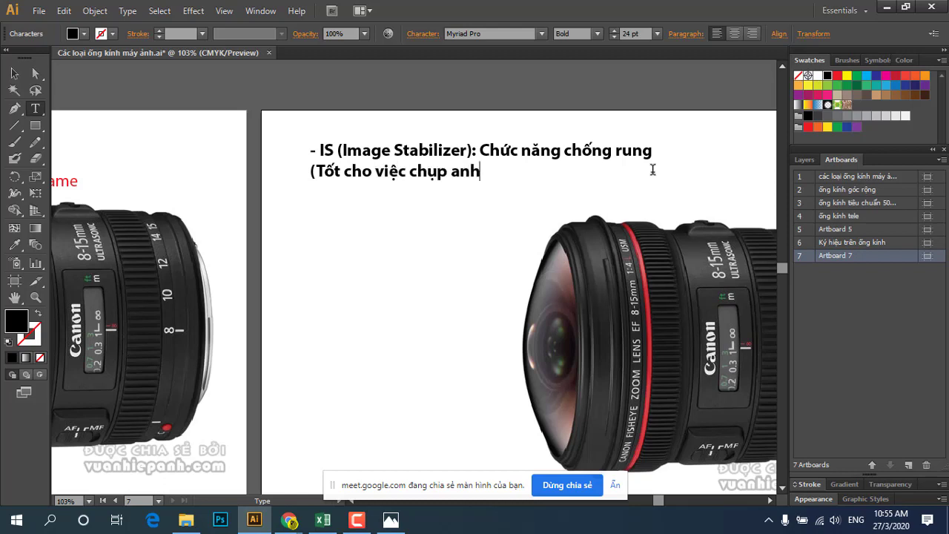
pyautogui.write('r trong mô')
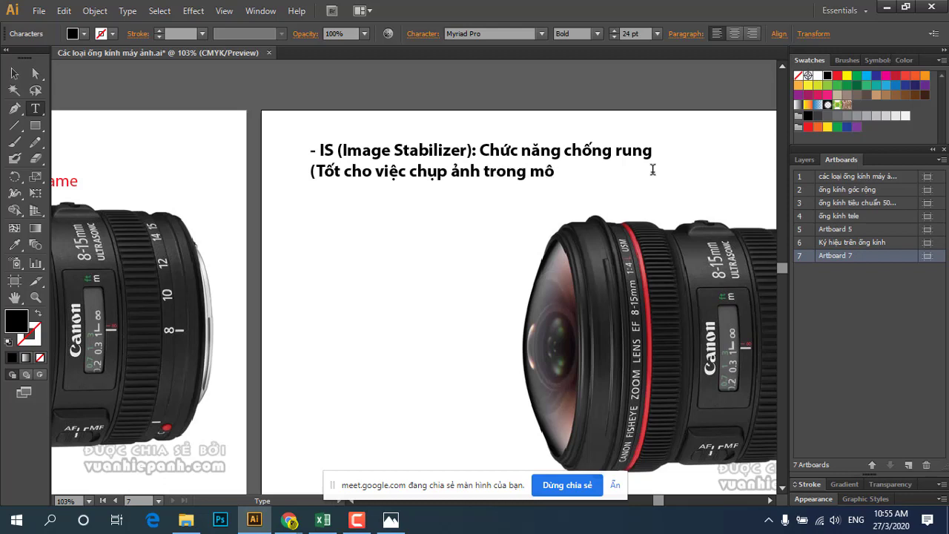
pyautogui.write('rương')
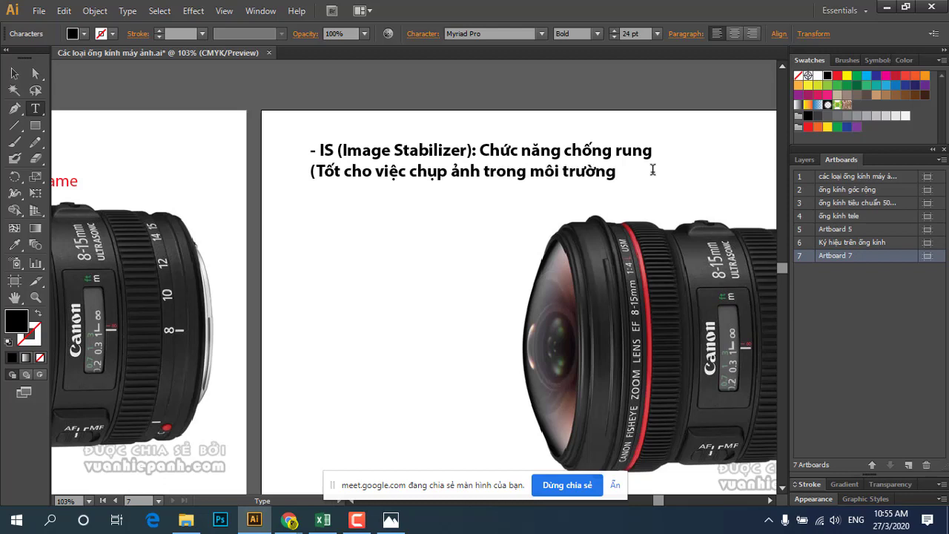
pyautogui.write(' thiều')
pyautogui.write(' sa')
pyautogui.write('ng')
# Make the low-light note dark blue Regular, then finish it with 'tốc độ chụp chập)'.
pyautogui.moveTo(709, 171); pyautogui.dragTo(298, 238)
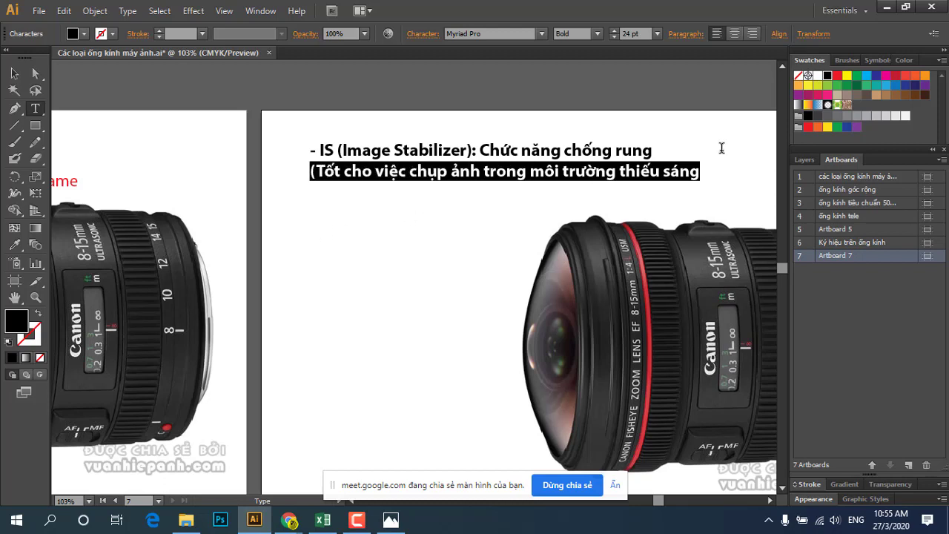
pyautogui.click(818, 75)
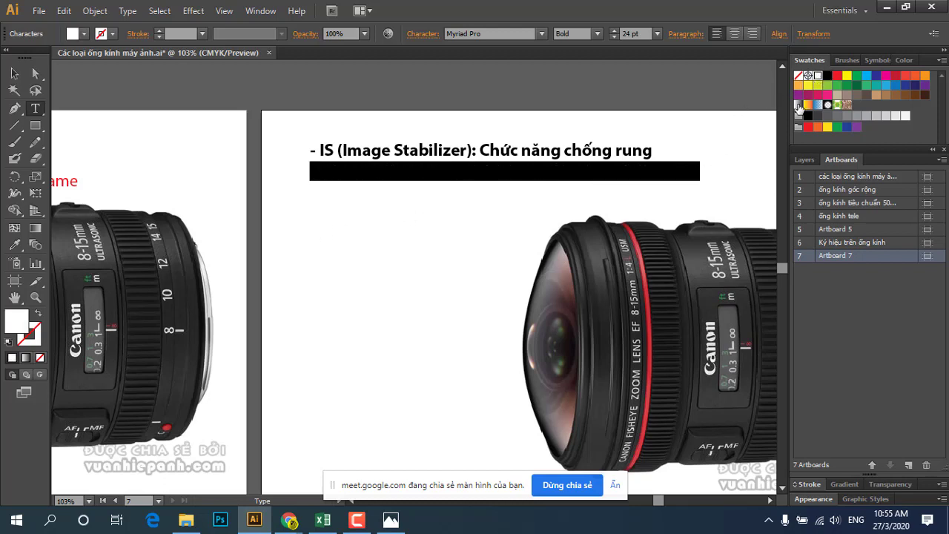
pyautogui.click(876, 76)
pyautogui.click(597, 33)
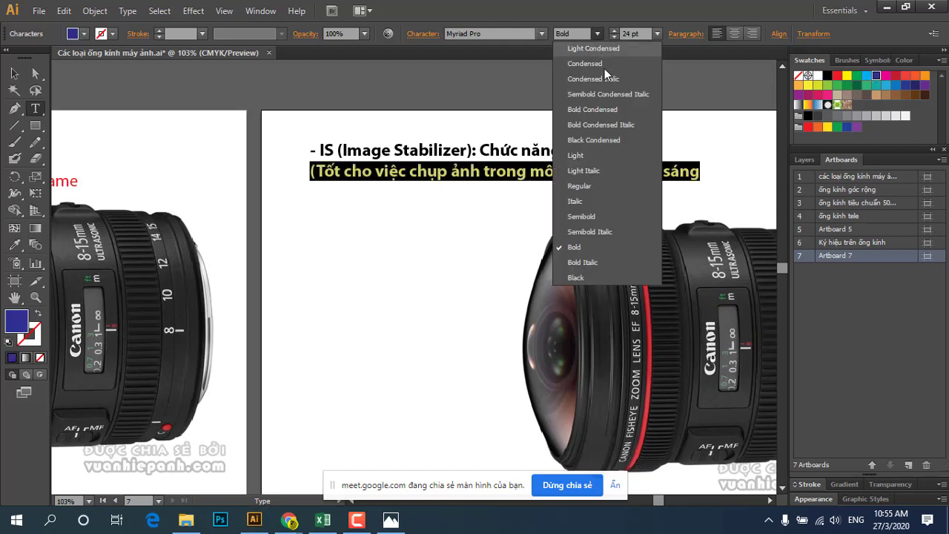
pyautogui.click(597, 186)
pyautogui.click(686, 168)
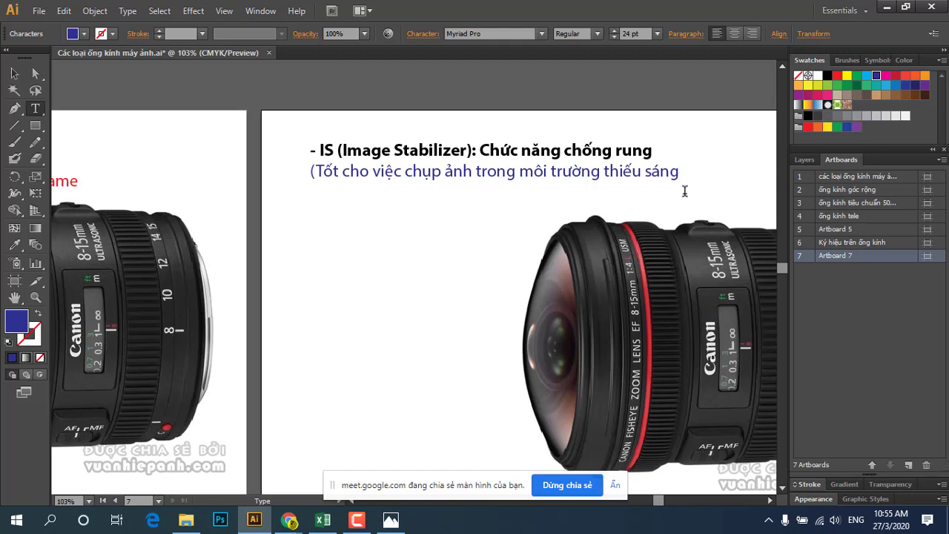
pyautogui.write(',to')
pyautogui.write(' d')
pyautogui.write('ộ')
pyautogui.write(' ch')
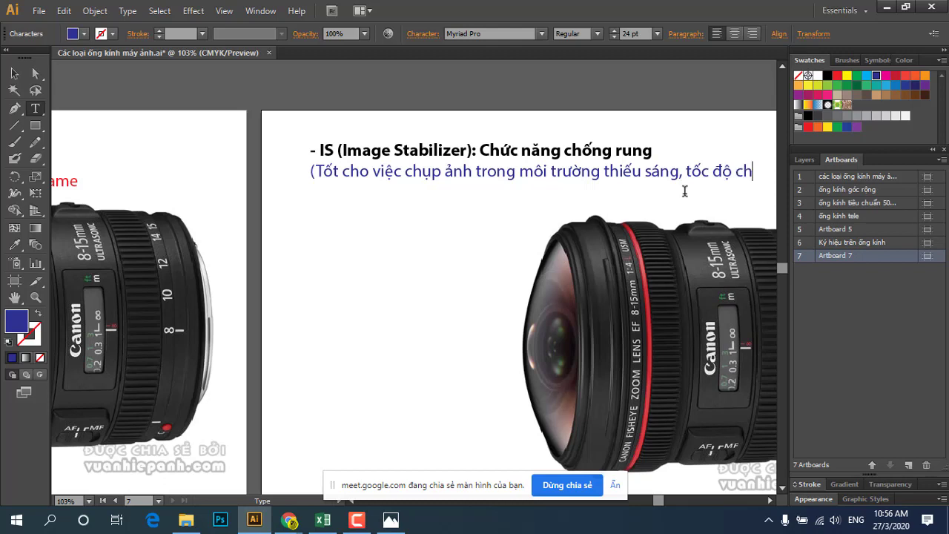
pyautogui.write('up')
pyautogui.write(' chập')
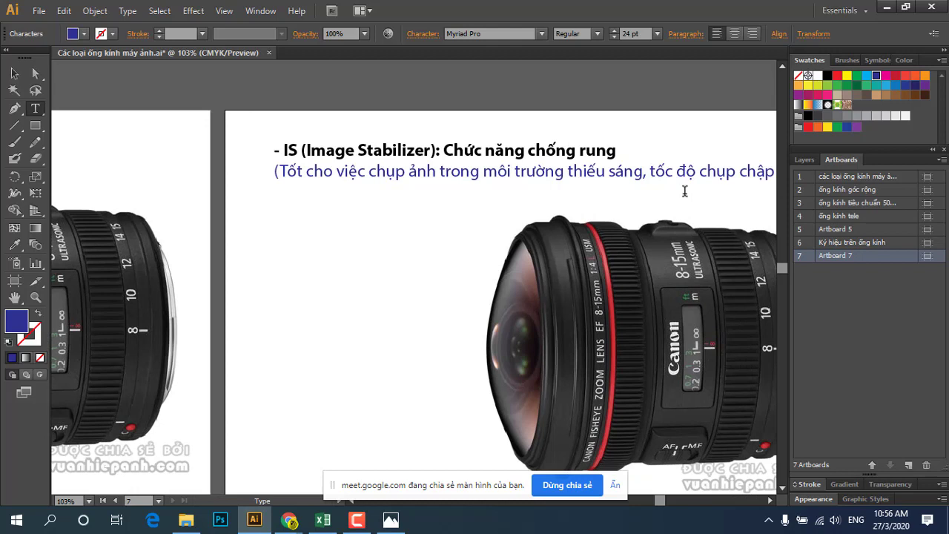
pyautogui.write(')')
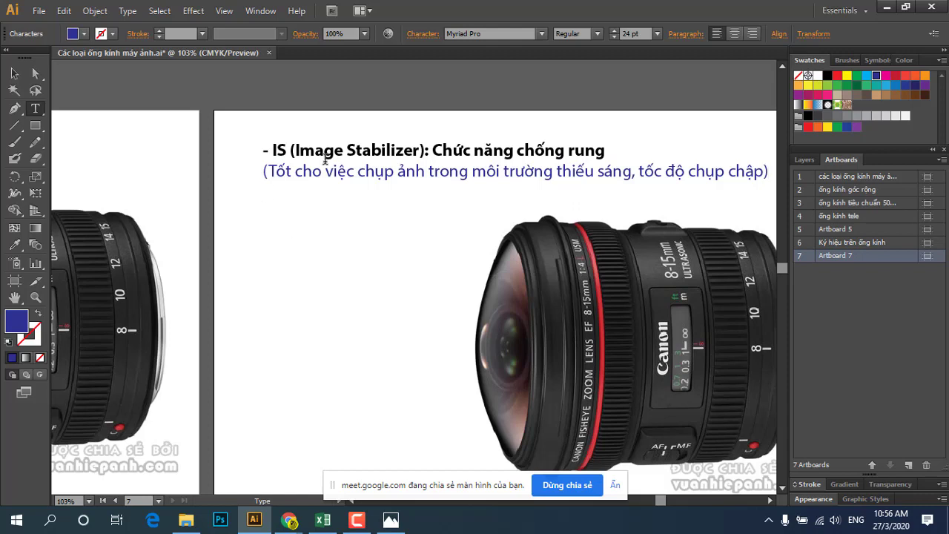
# Correct 'chập' to 'chậm' and start a new line '- Ký hiệu chữ La mã II,IV'.
pyautogui.moveTo(429, 150); pyautogui.dragTo(260, 149)
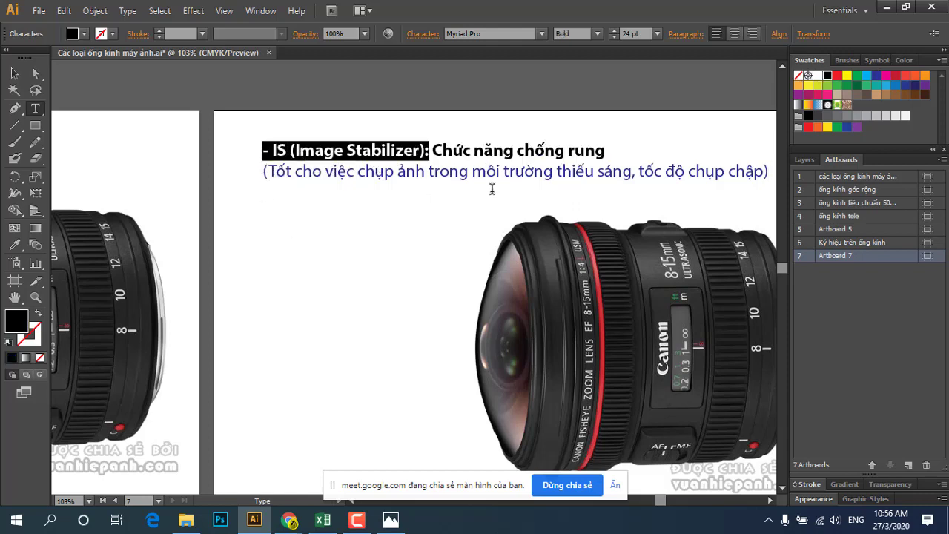
pyautogui.click(544, 153)
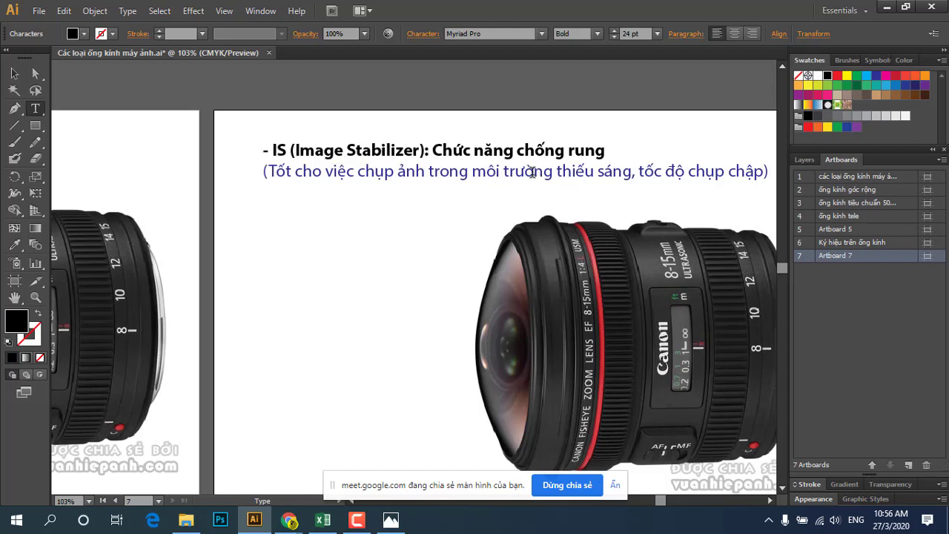
pyautogui.click(770, 172)
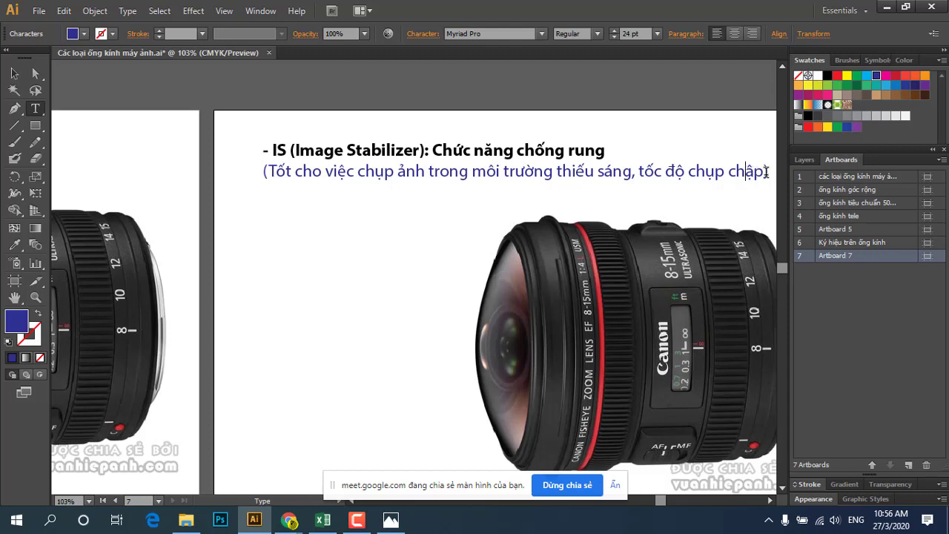
pyautogui.moveTo(688, 172); pyautogui.dragTo(744, 170)
pyautogui.click(672, 172)
pyautogui.click(762, 172)
pyautogui.press('BackSpace')
pyautogui.write('m')
pyautogui.write('K')
pyautogui.write('ý')
pyautogui.write(' h')
pyautogui.write('ie')
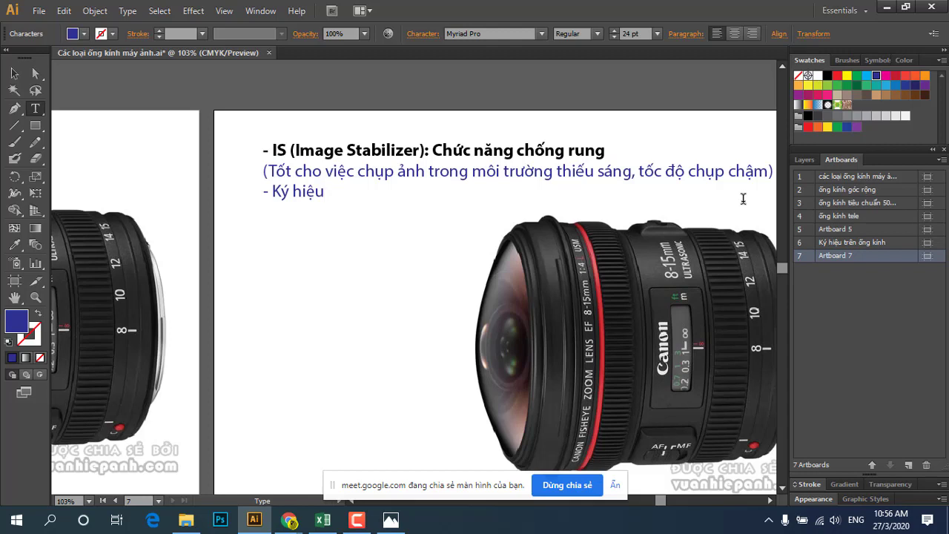
pyautogui.write('chữ ')
pyautogui.write('la')
pyautogui.write(' ma')
pyautogui.write(': I,')
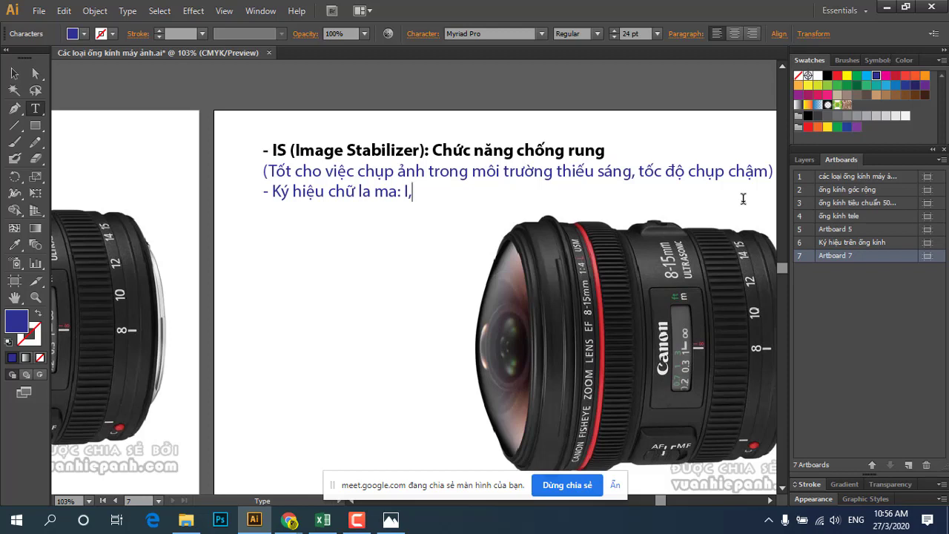
pyautogui.write('I')
pyautogui.write(',IV,..')
# Correct 'la ma' to 'La mã' in the Roman-numeral line.
pyautogui.click(363, 191)
pyautogui.press('Delete')
pyautogui.write('L')
pyautogui.click(401, 192)
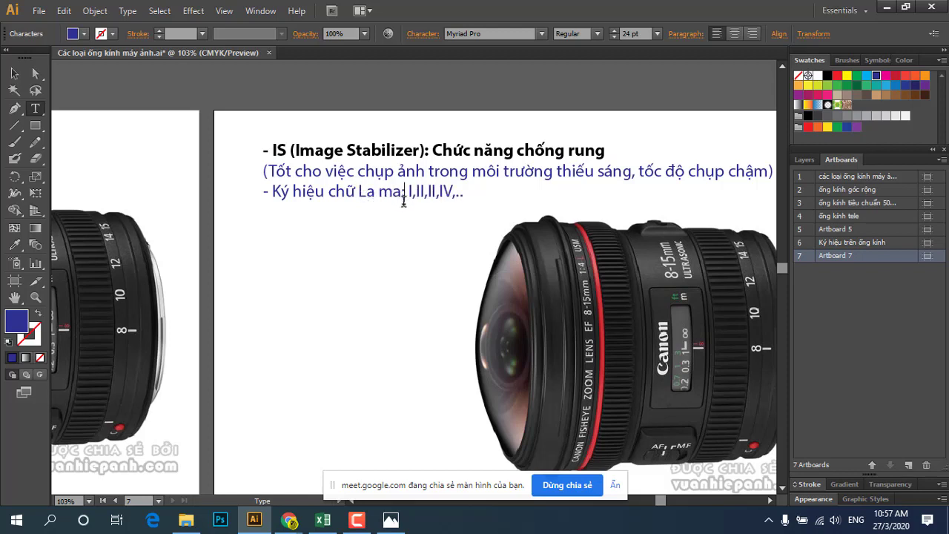
pyautogui.press('BackSpace')
pyautogui.write('ã')
# Insert a blank line above the Roman-numeral line and add '(cho biết các đời sản xuất).' beneath it.
pyautogui.click(468, 193)
pyautogui.click(265, 194)
pyautogui.press('Return')
pyautogui.click(472, 216)
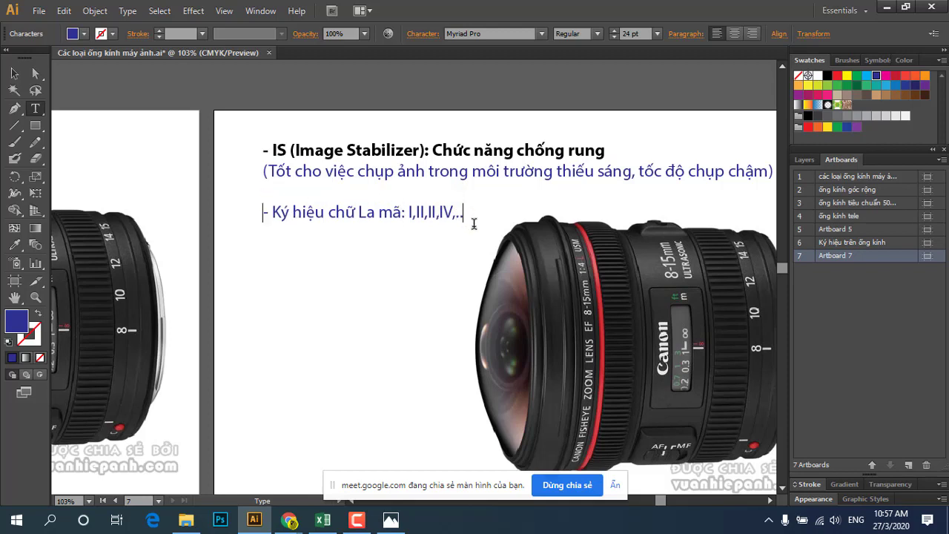
pyautogui.scroll(-1, 375, 218)
pyautogui.write('c')
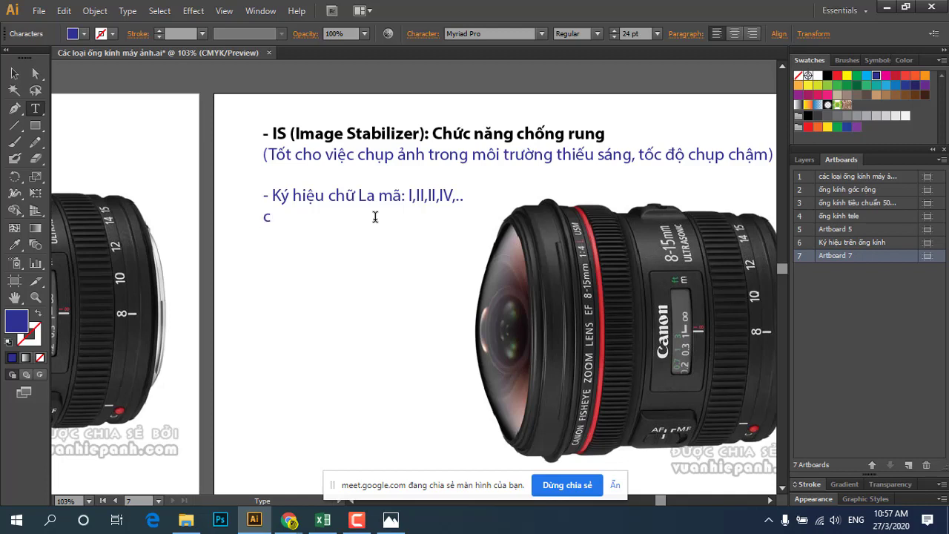
pyautogui.write('ho bie')
pyautogui.write(' cac')
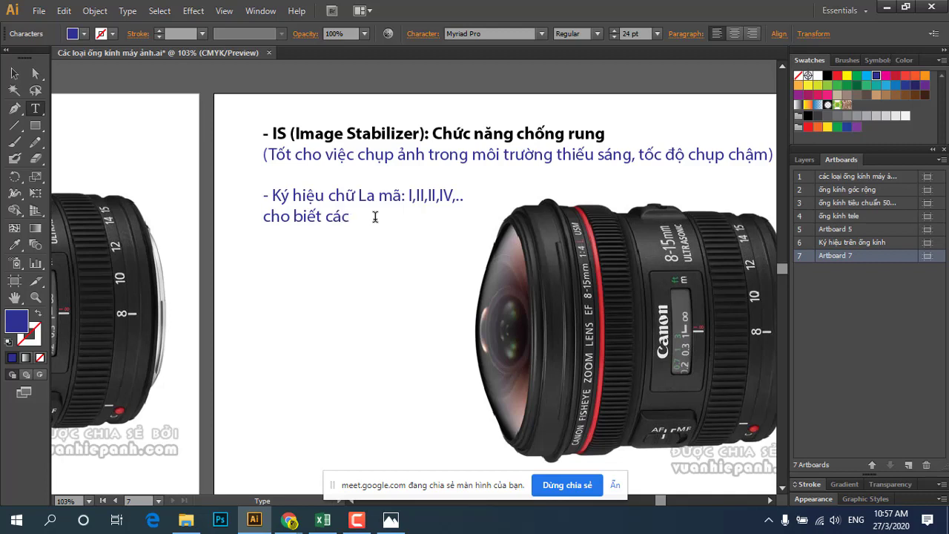
pyautogui.write(' đơ')
pyautogui.write('i san')
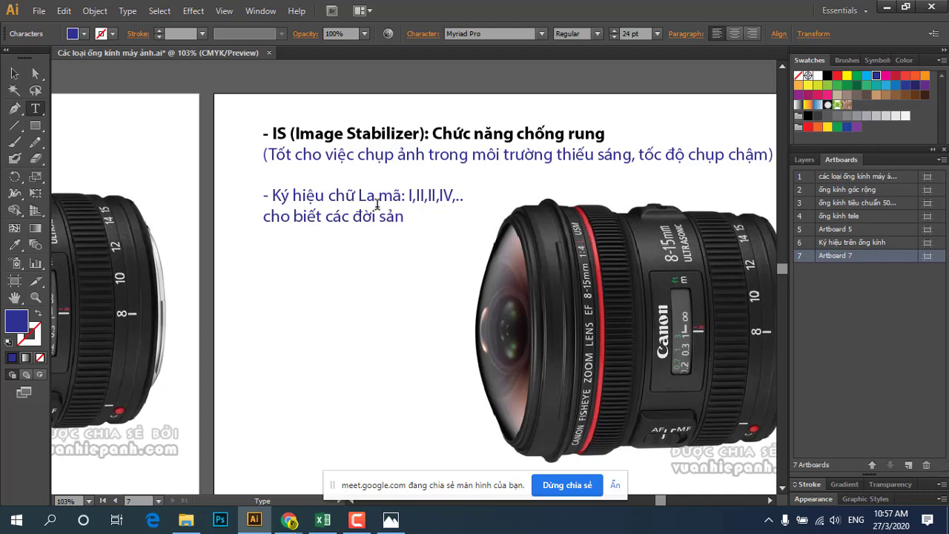
pyautogui.write('uaât')
pyautogui.press('Home')
pyautogui.write('(')
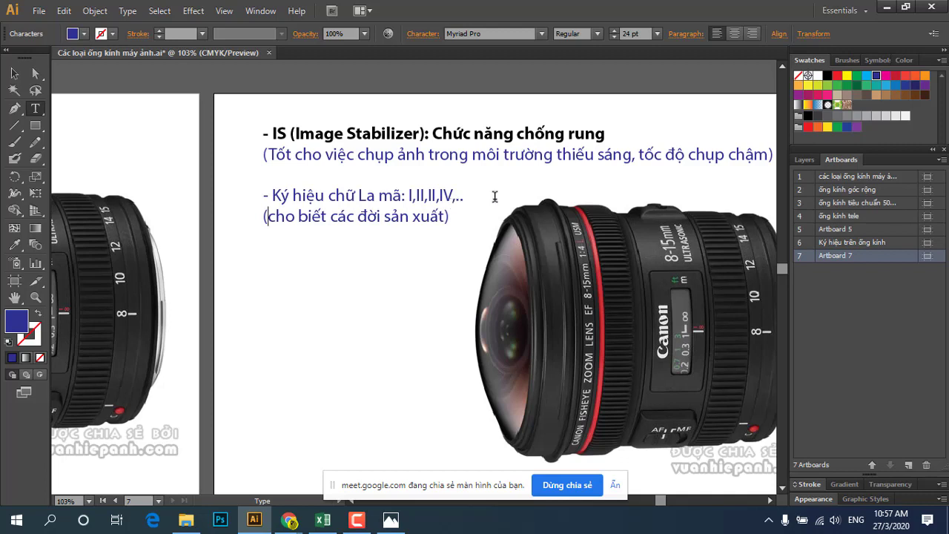
# Fix the numeral list to read I,II,III,IV,..
pyautogui.click(437, 201)
pyautogui.write('I')
pyautogui.click(473, 226)
# Type '- USM: (Ultra - Sonic Motor)' with 'Công nghệ lấy nét nhanh, chính xác' on the next line.
pyautogui.click(14, 73)
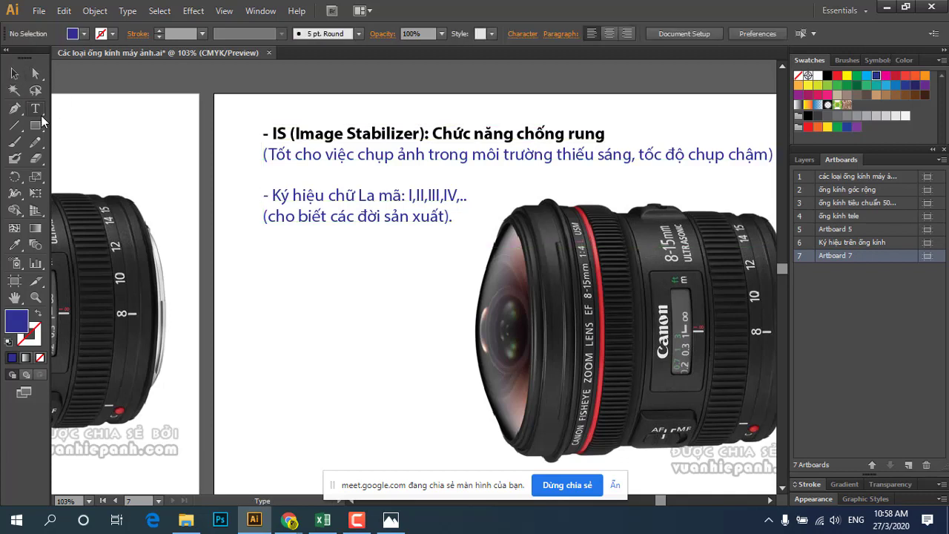
pyautogui.click(252, 253)
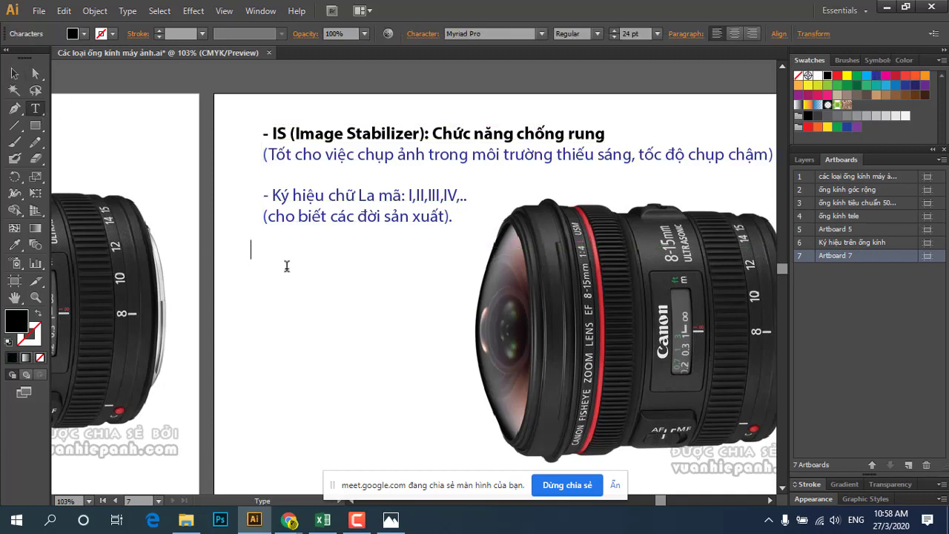
pyautogui.write('- U')
pyautogui.write('SM')
pyautogui.write(': (')
pyautogui.write('Ul')
pyautogui.write('tra')
pyautogui.write(' -')
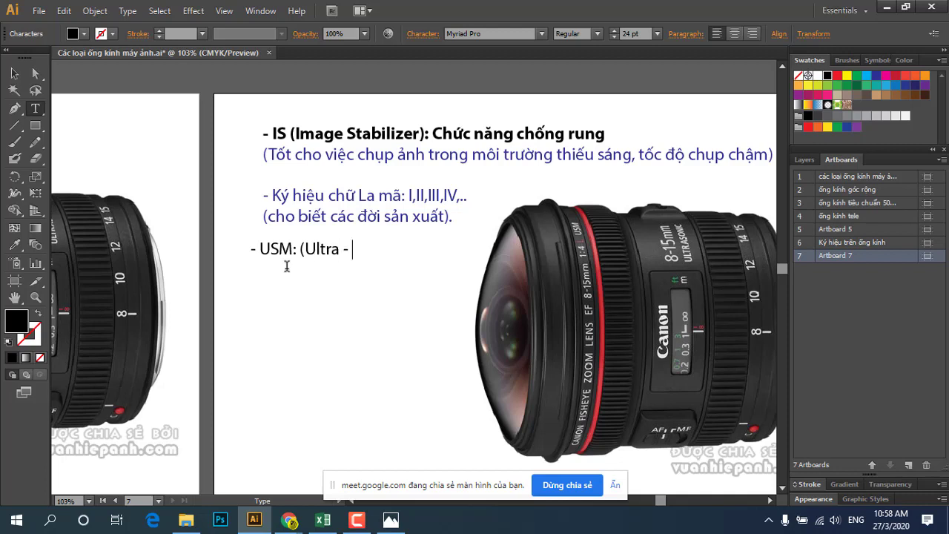
pyautogui.write('Soni ')
pyautogui.write('c M')
pyautogui.write('ot')
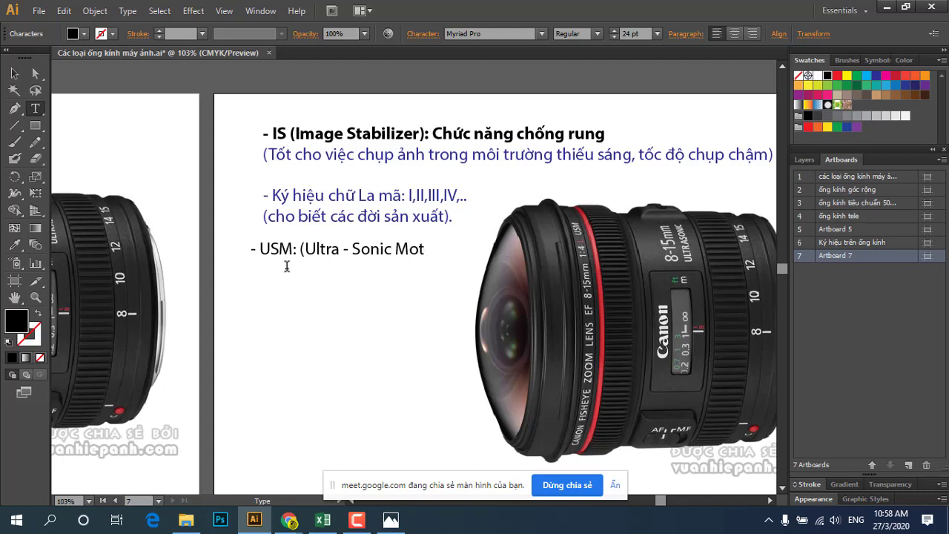
pyautogui.write('or')
pyautogui.write(')')
pyautogui.press('Return')
pyautogui.press('BackSpace')
pyautogui.write('C')
pyautogui.write('ông ng')
pyautogui.write('he')
pyautogui.write(' la')
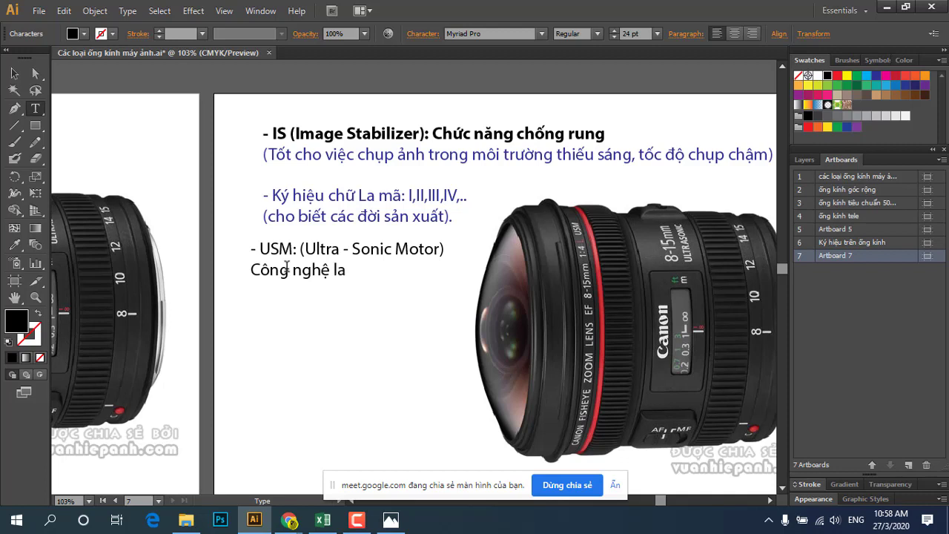
pyautogui.write('sy net')
pyautogui.write(' nét n')
pyautogui.write('hanh')
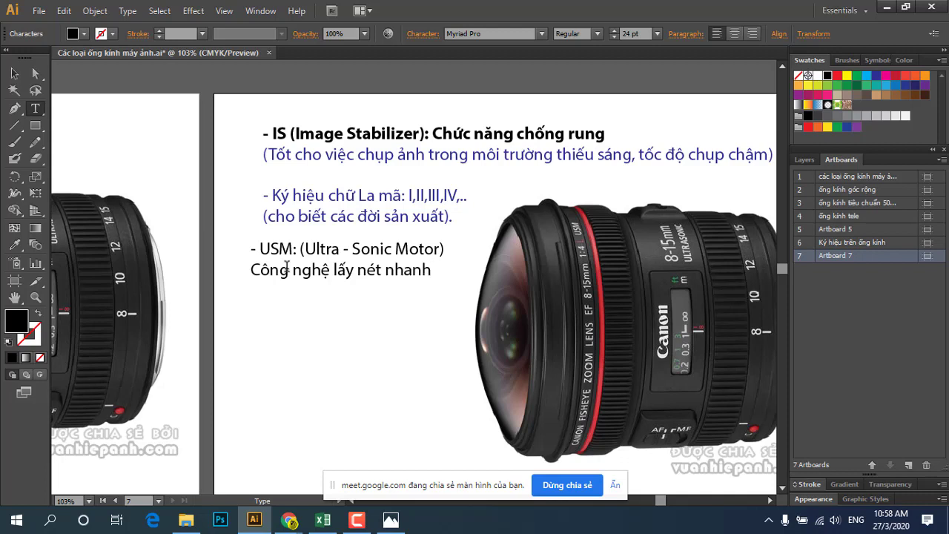
pyautogui.write(', chi')
pyautogui.write('ính')
pyautogui.write(' xac')
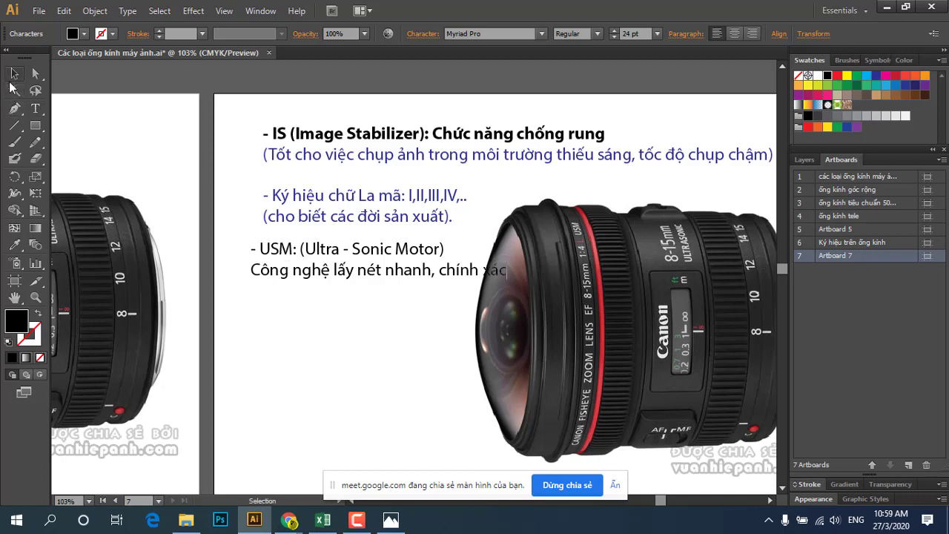
# Move the USM text block slightly left and up with the Selection tool.
pyautogui.click(14, 73)
pyautogui.moveTo(265, 245); pyautogui.dragTo(251, 250)
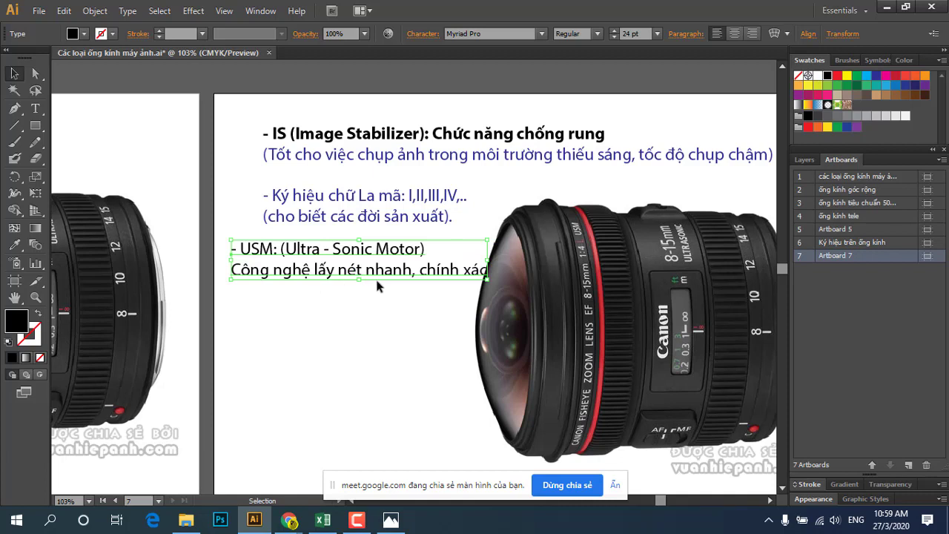
pyautogui.moveTo(360, 276); pyautogui.dragTo(361, 272)
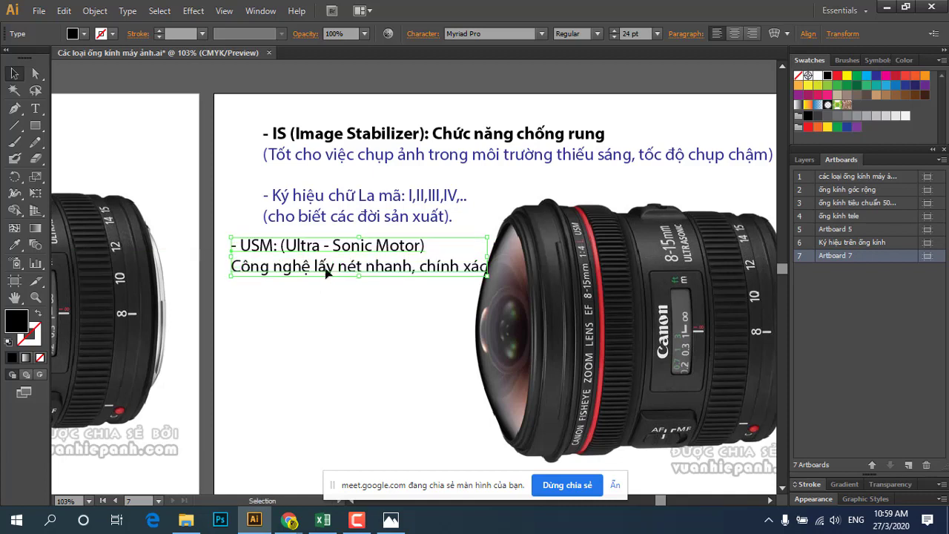
pyautogui.click(35, 108)
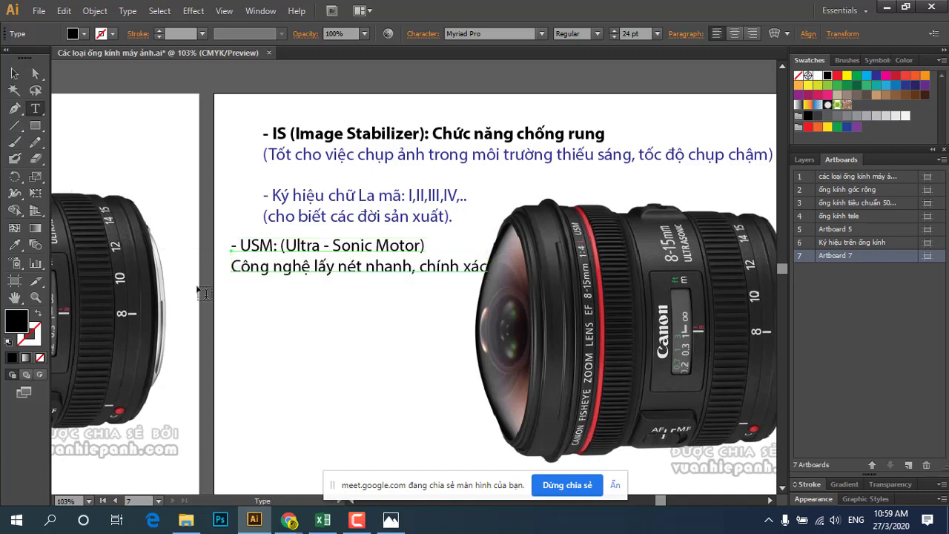
# Start a new text line under the USM note reading '+ STM:'.
pyautogui.click(237, 317)
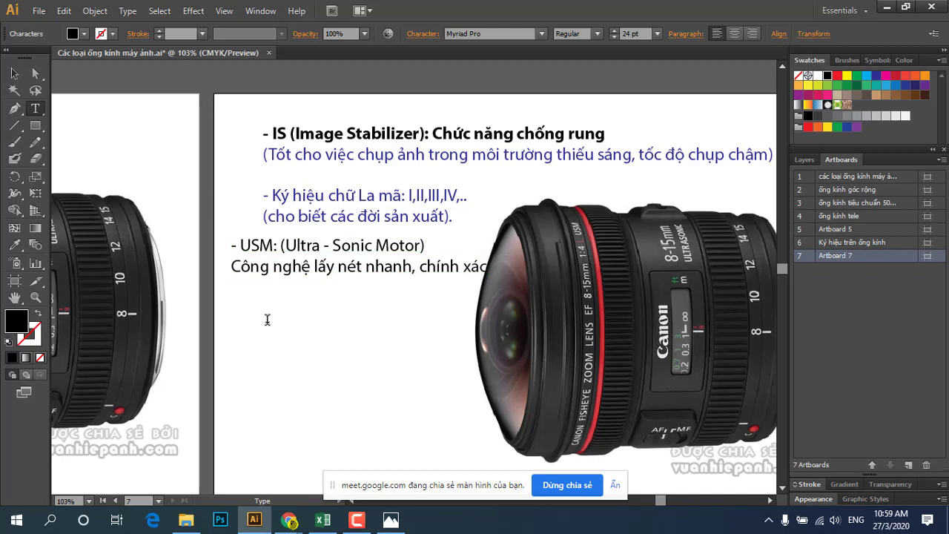
pyautogui.write('+')
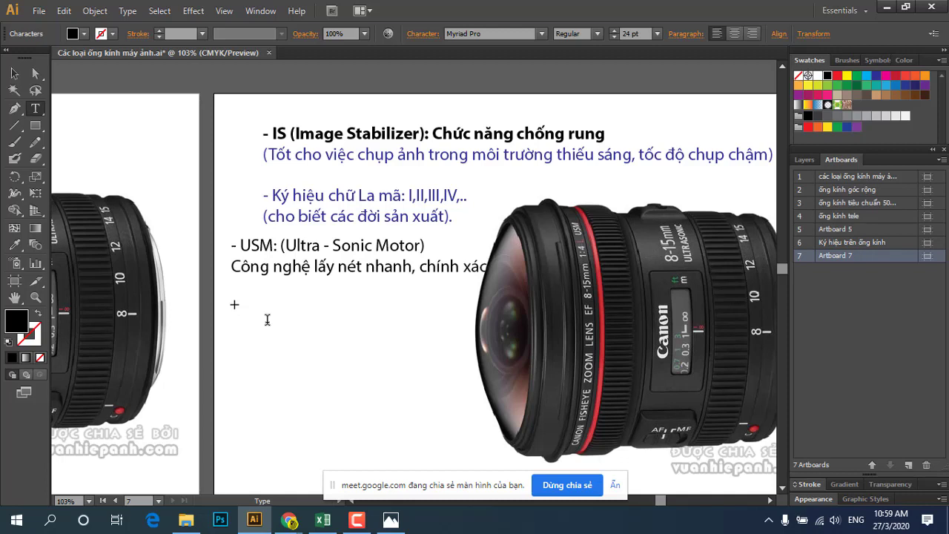
pyautogui.write(' S')
pyautogui.write('TM')
pyautogui.write(': Phù hợp với v')
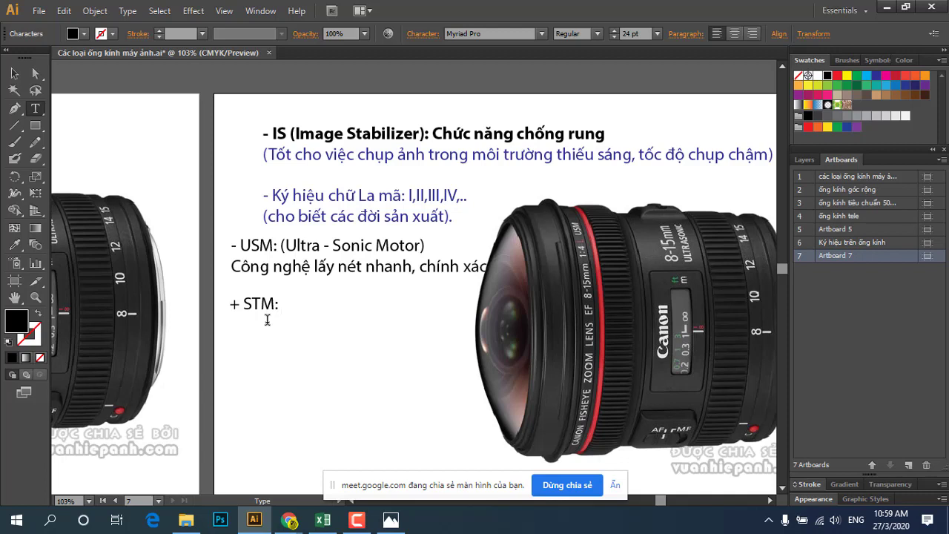
# Write 'Công nghệ phù hợp với máy quay phim hơn' after '+ STM:', fixing the typos.
pyautogui.write('Phù hơ')
pyautogui.write('p vo')
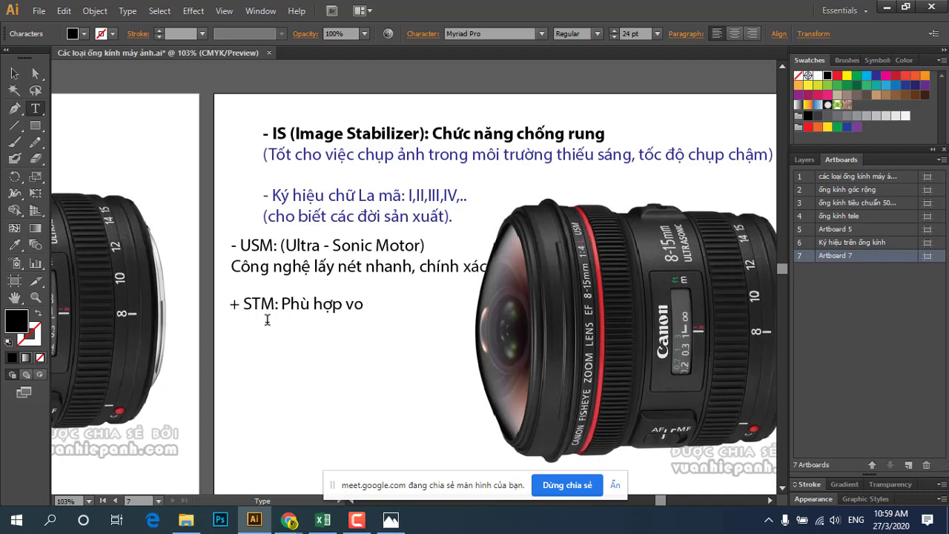
pyautogui.write('w')
pyautogui.write('i')
pyautogui.write(' v')
pyautogui.press('BackSpace')
pyautogui.write('mays')
pyautogui.write(' quay')
pyautogui.write(' p')
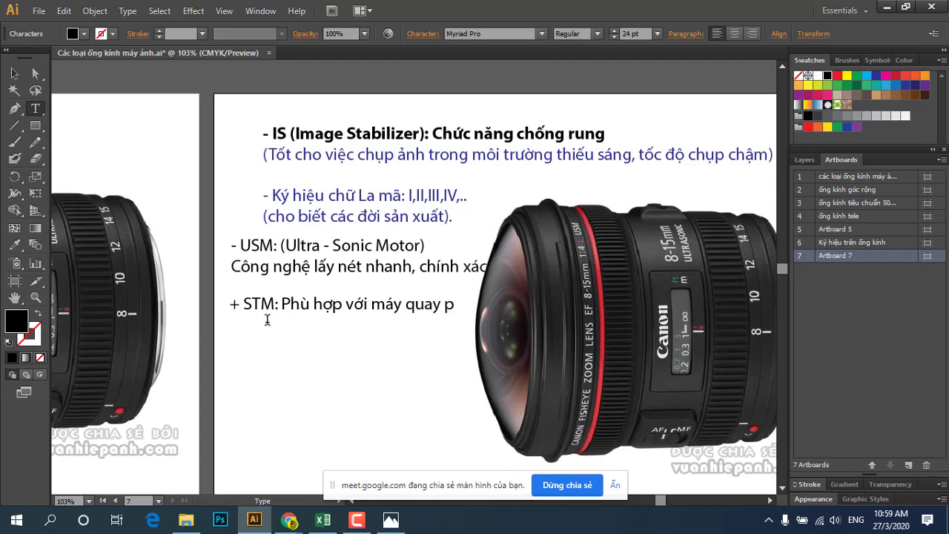
pyautogui.write('him hown')
pyautogui.press('Return')
pyautogui.click(288, 318)
pyautogui.write('Cong')
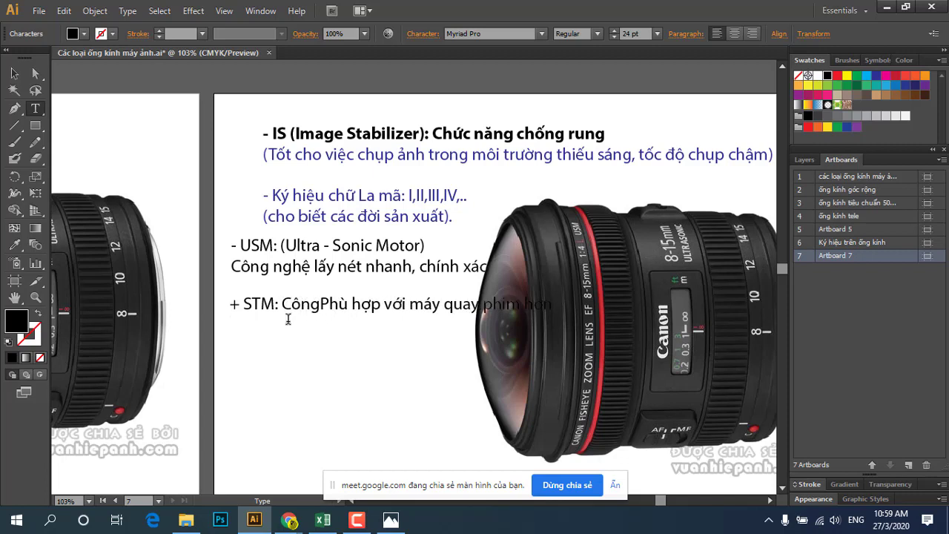
pyautogui.write(' nghe')
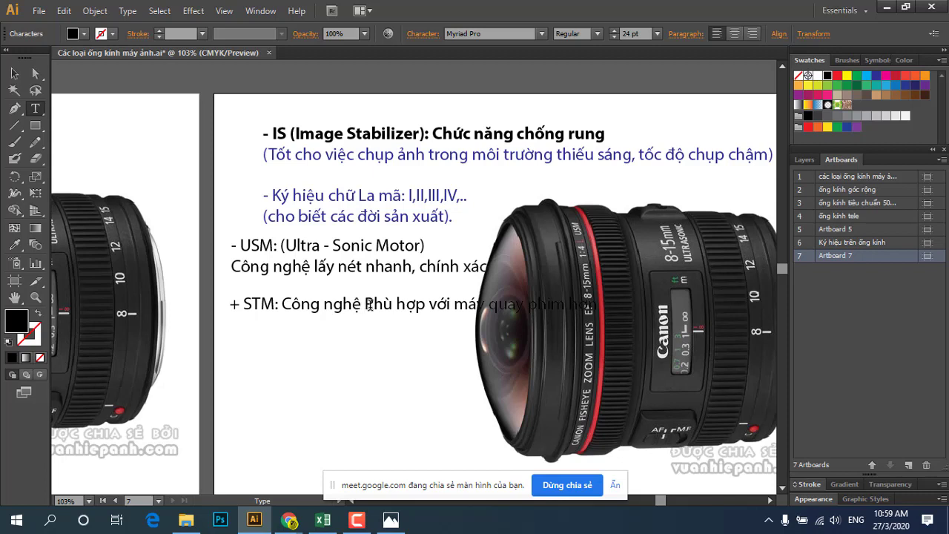
pyautogui.press('Delete')
pyautogui.write('p')
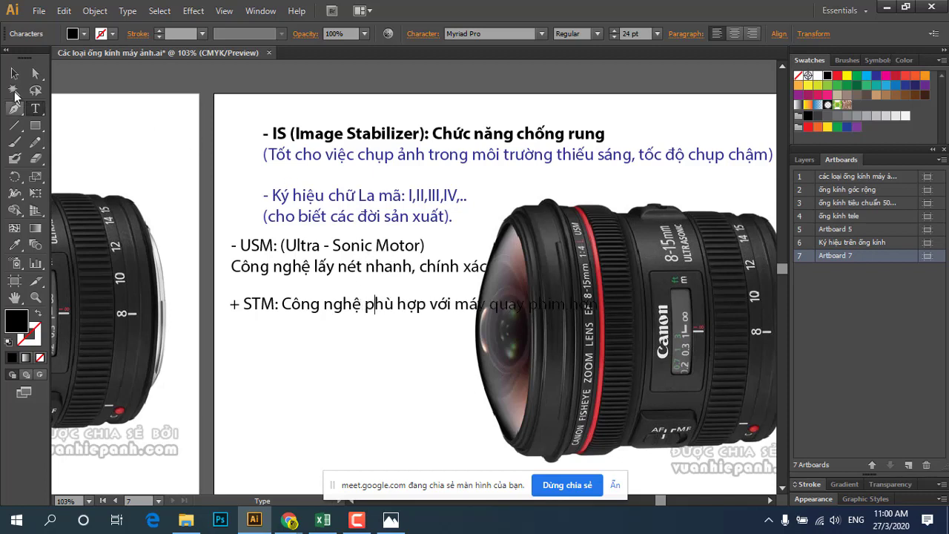
# Scale the USM and STM text blocks down together.
pyautogui.click(14, 73)
pyautogui.click(252, 245)
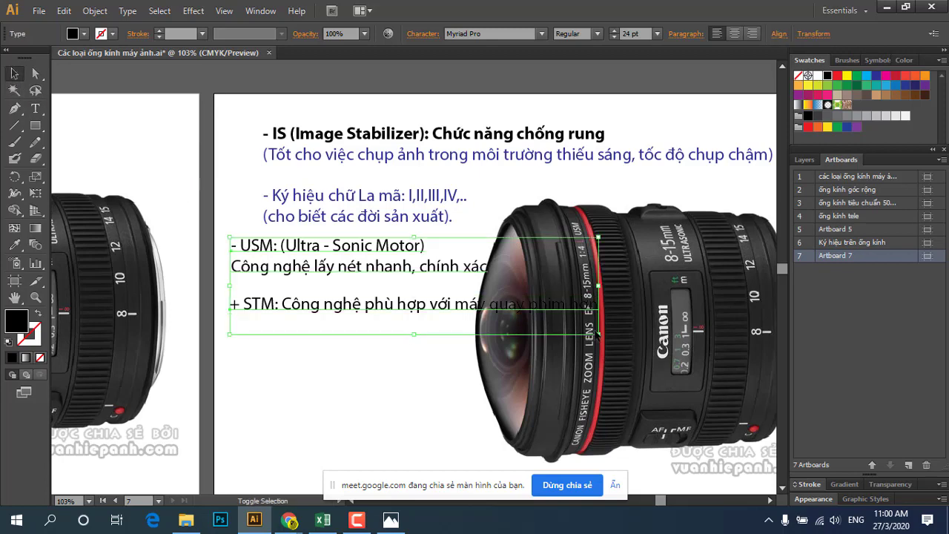
pyautogui.moveTo(597, 335); pyautogui.dragTo(529, 333)
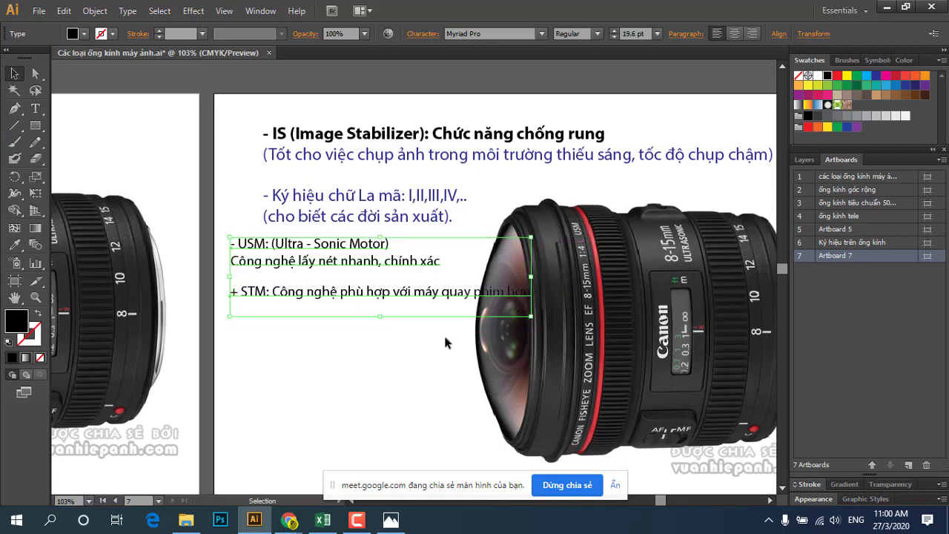
pyautogui.click(449, 343)
# Change the USM line's dash to '+' and wrap the STM sentence before 'quay'.
pyautogui.click(33, 109)
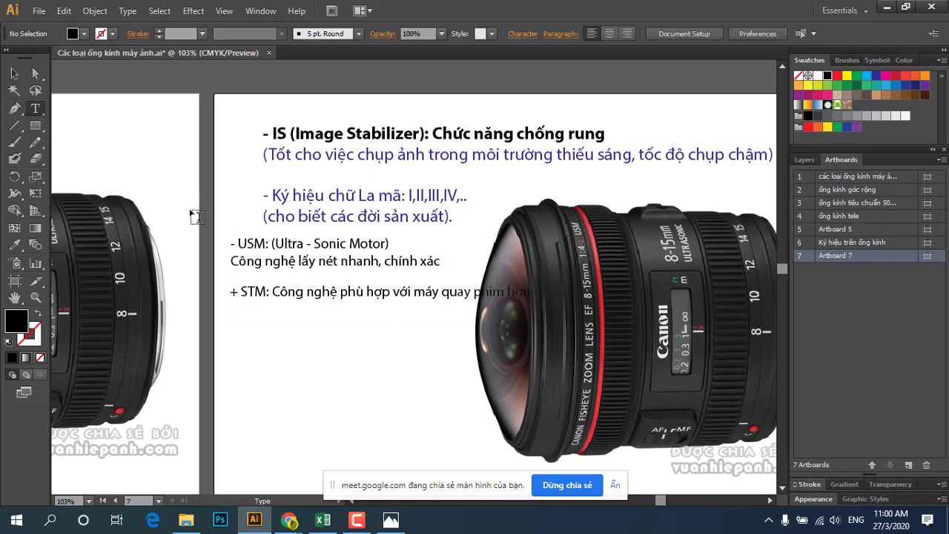
pyautogui.moveTo(229, 244); pyautogui.dragTo(235, 243)
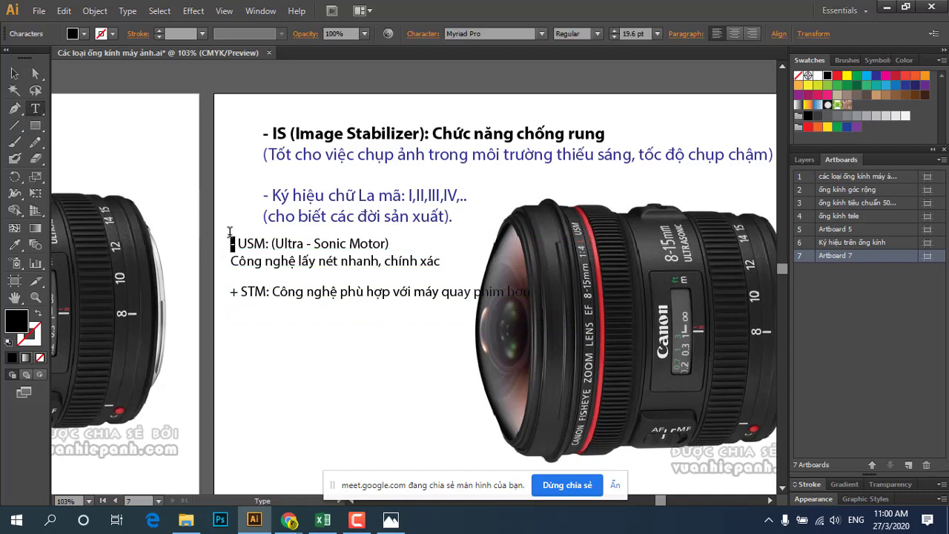
pyautogui.write('+')
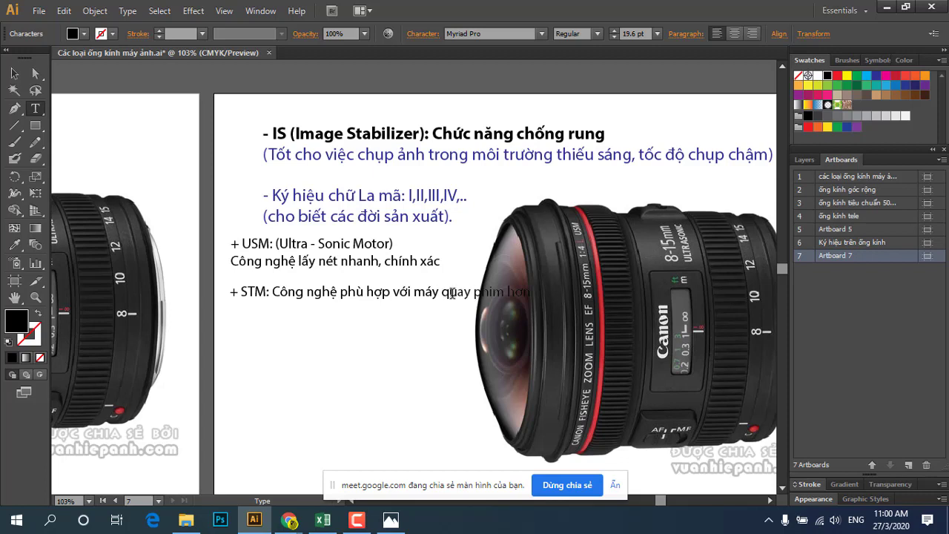
pyautogui.click(442, 292)
pyautogui.press('Return')
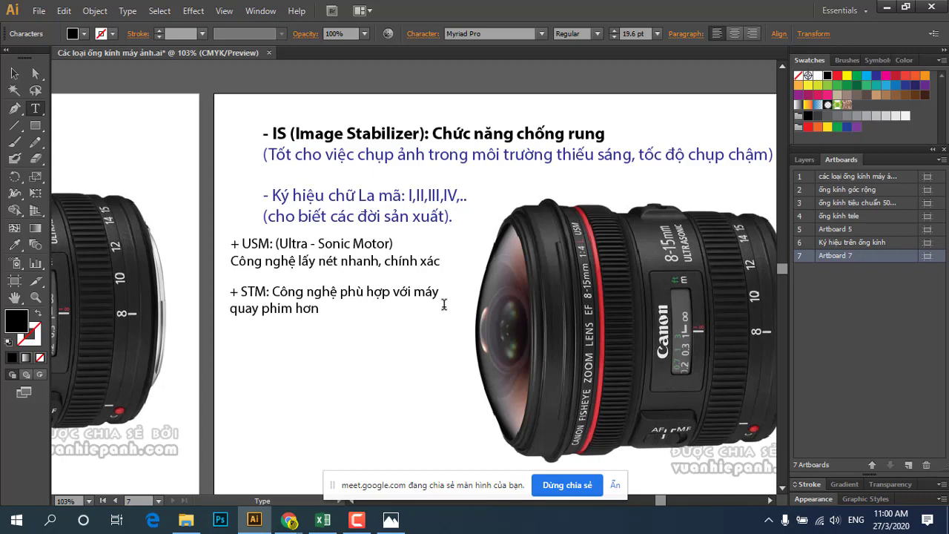
# Continue the STM note after 'hơn' with '. Bởi vì đây là công nghệ'.
pyautogui.click(317, 308)
pyautogui.write('.')
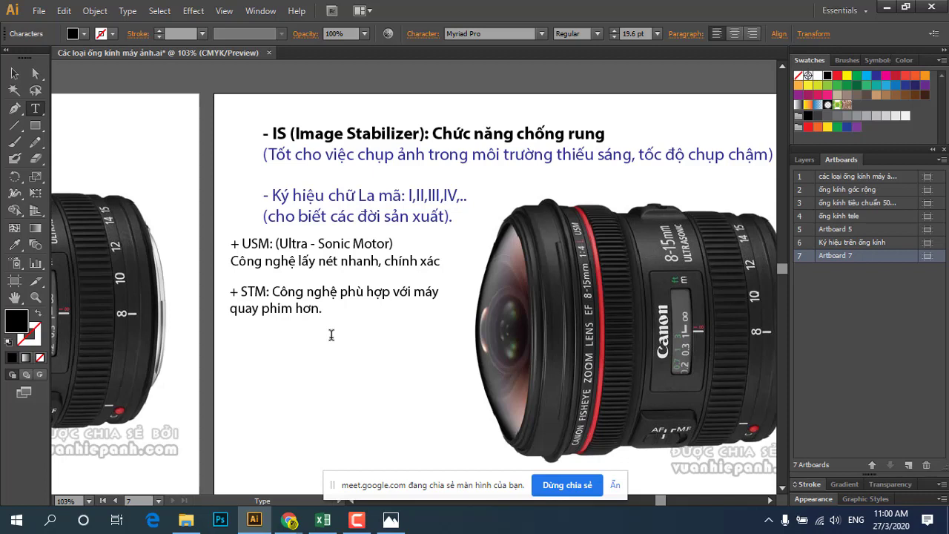
pyautogui.write(' Bo')
pyautogui.write('ởi')
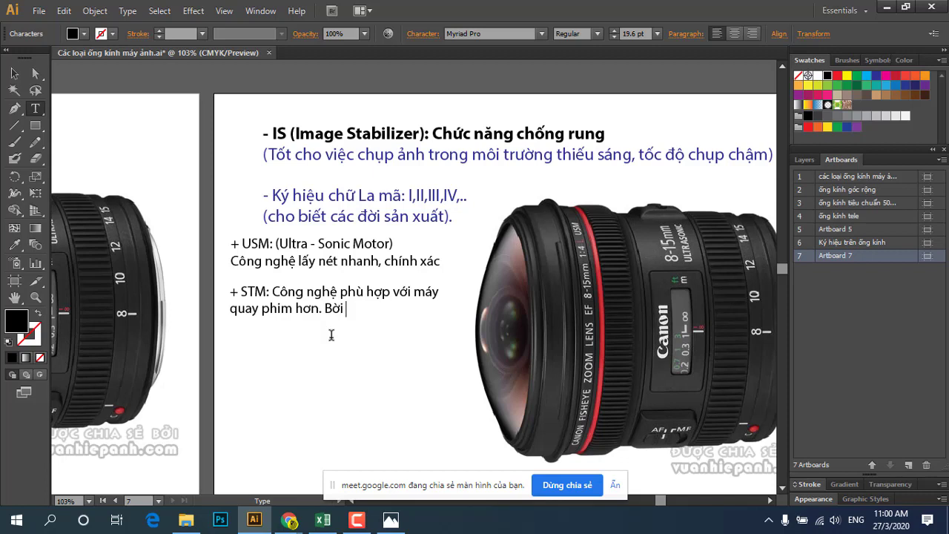
pyautogui.write(' vi')
pyautogui.write(' la')
pyautogui.press('BackSpace')
pyautogui.write('da')
pyautogui.write('u')
pyautogui.press('BackSpace')
pyautogui.write('y là')
pyautogui.write(' coong')
pyautogui.write(' ng')
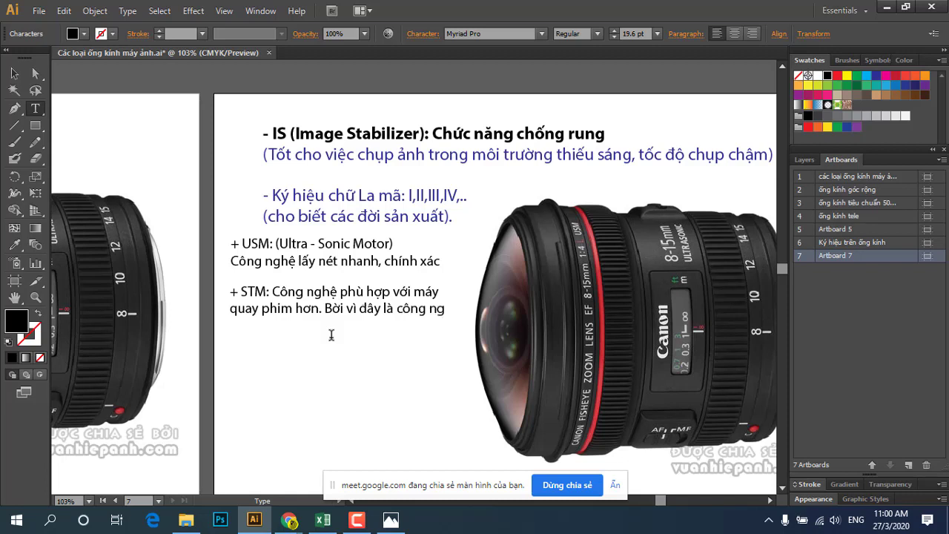
pyautogui.write('he')
# On a new line, finish with 'lấy nét từ từ, mợt mà hơn USM.', correcting typos.
pyautogui.press('Return')
pyautogui.write('lay')
pyautogui.write(' net tư')
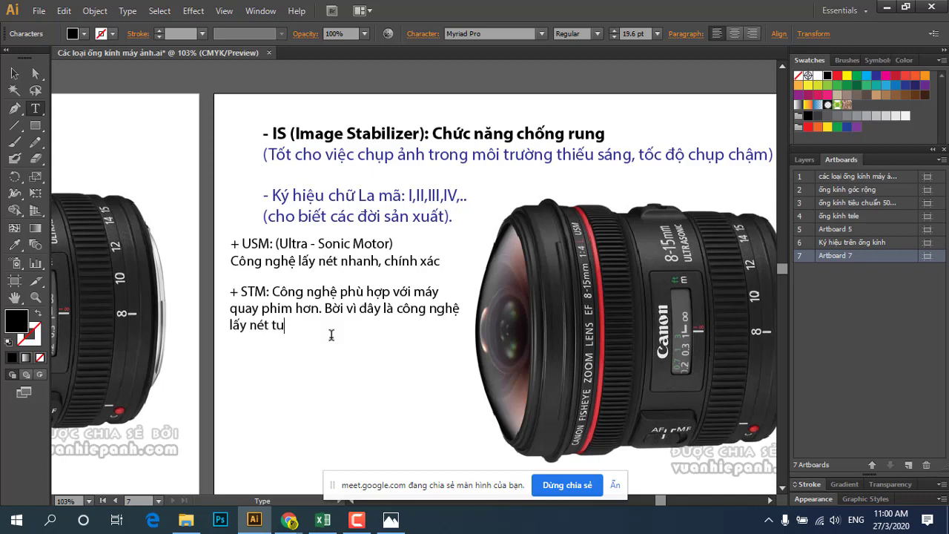
pyautogui.write('u')
pyautogui.press('BackSpace')
pyautogui.write('tu')
pyautogui.write('mu7o7')
pyautogui.press('BackSpace')
pyautogui.press('BackSpace')
pyautogui.press('BackSpace')
pyautogui.press('BackSpace')
pyautogui.press('BackSpace')
pyautogui.press('BackSpace')
pyautogui.write('ư')
pyautogui.write('2, m')
pyautogui.write('o7t')
pyautogui.write(' ma')
pyautogui.write(' h')
pyautogui.write('on7 UT')
pyautogui.write('M')
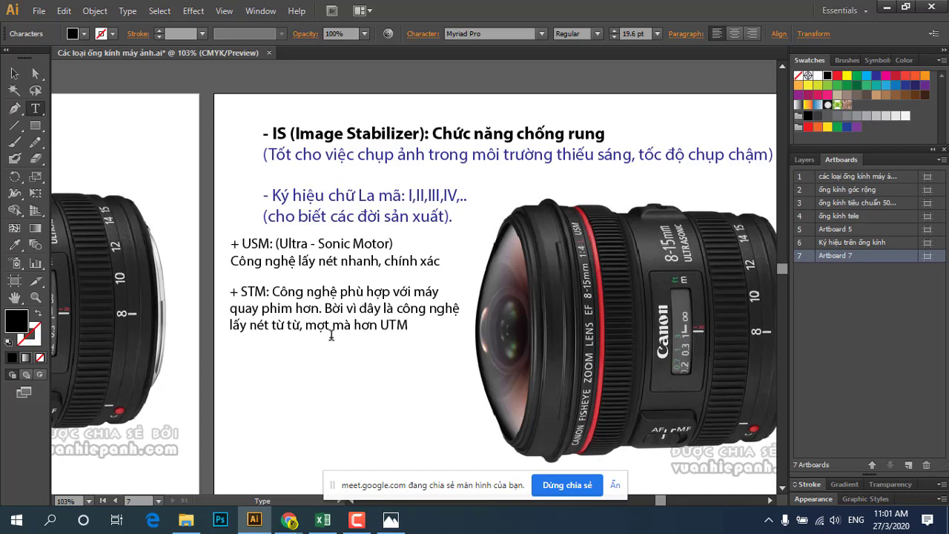
pyautogui.press('BackSpace')
pyautogui.press('BackSpace')
pyautogui.write('SM')
# Color 'USM: (' and 'nét nhanh, chính xác' red on the USM line.
pyautogui.moveTo(277, 243); pyautogui.dragTo(242, 243)
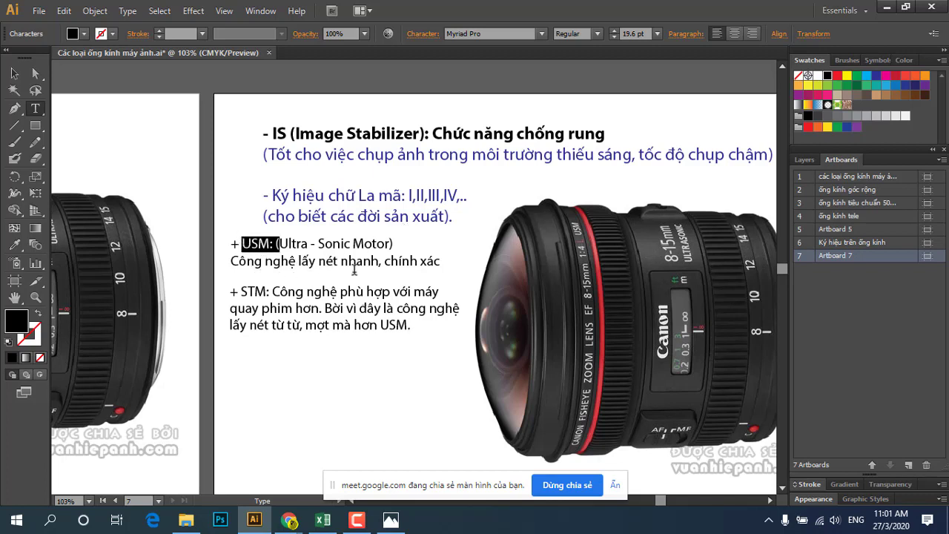
pyautogui.click(836, 79)
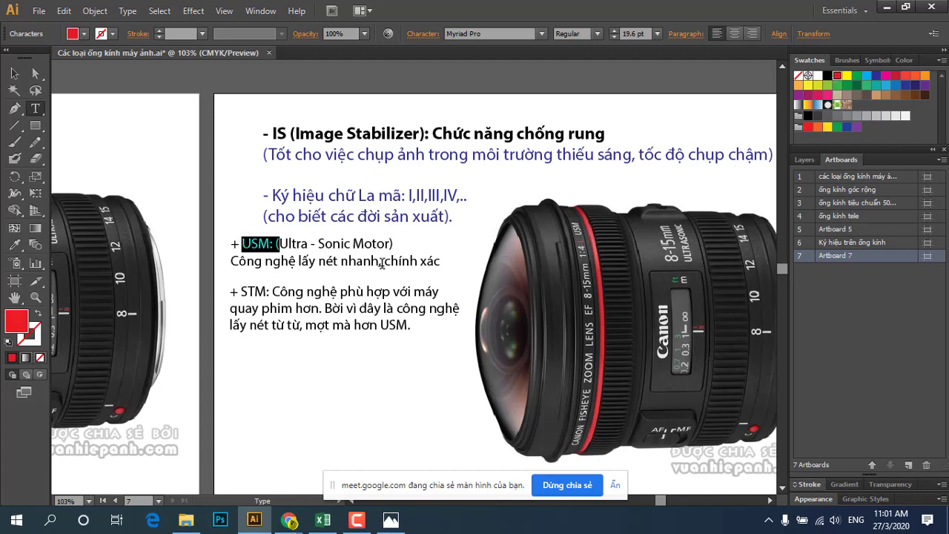
pyautogui.moveTo(318, 261); pyautogui.dragTo(458, 261)
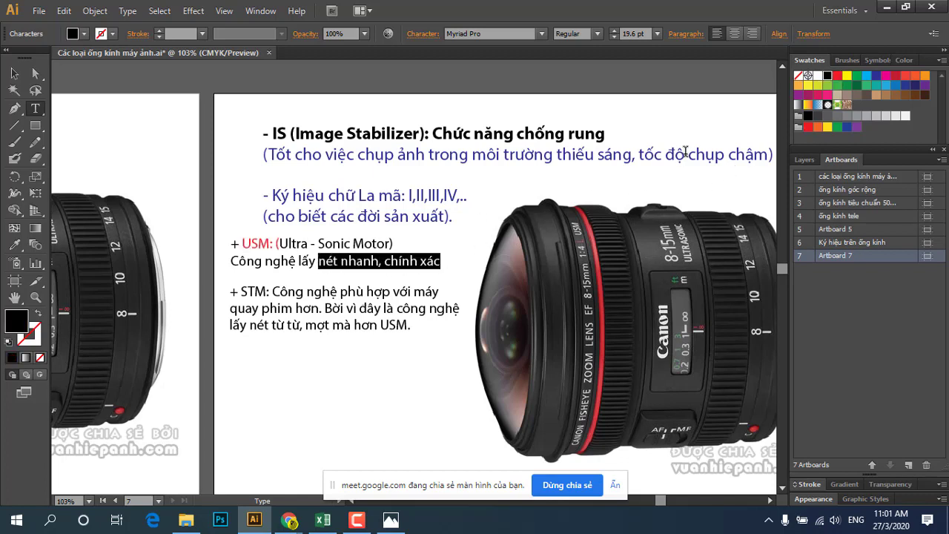
pyautogui.click(836, 76)
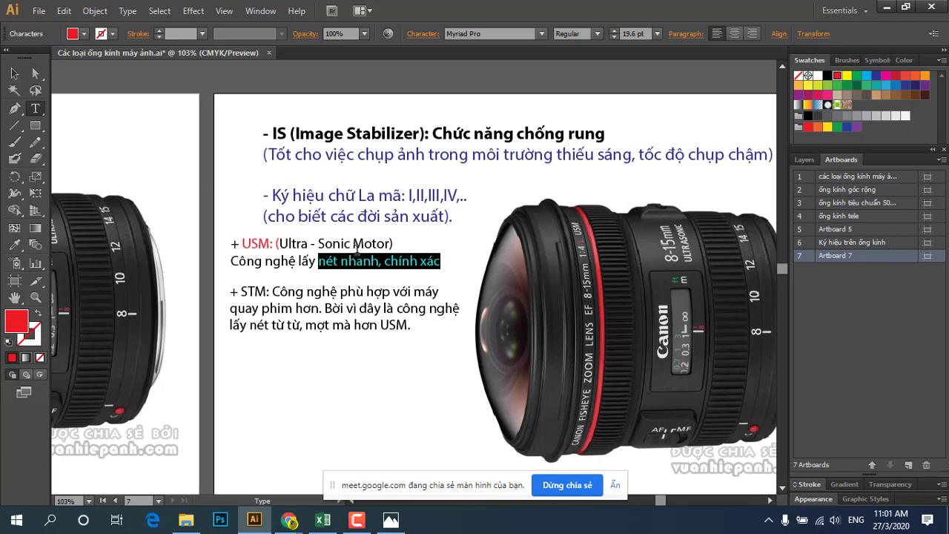
pyautogui.click(356, 252)
# Color 'nét từ từ' red in the STM paragraph.
pyautogui.scroll(-1, 343, 280)
pyautogui.scroll(-1, 284, 264)
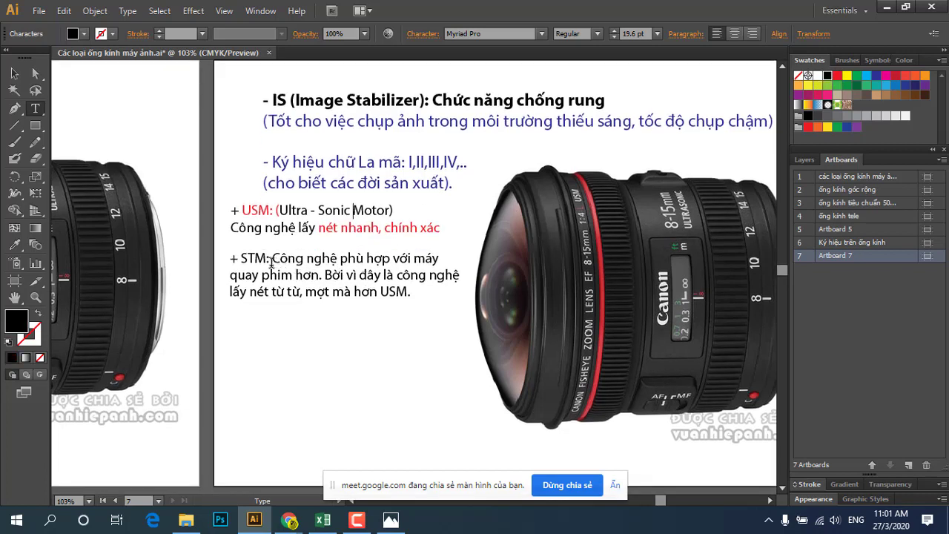
pyautogui.scroll(-1, 270, 263)
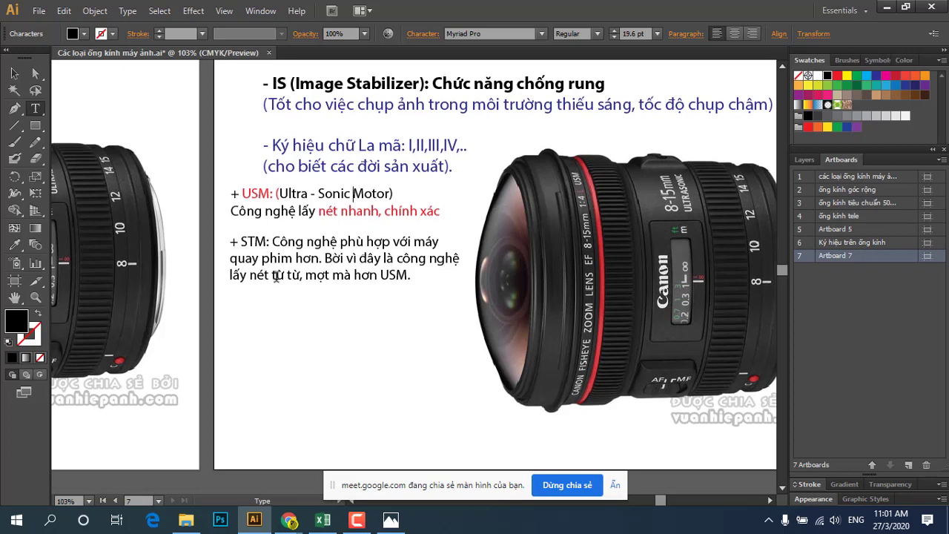
pyautogui.moveTo(256, 276); pyautogui.dragTo(300, 276)
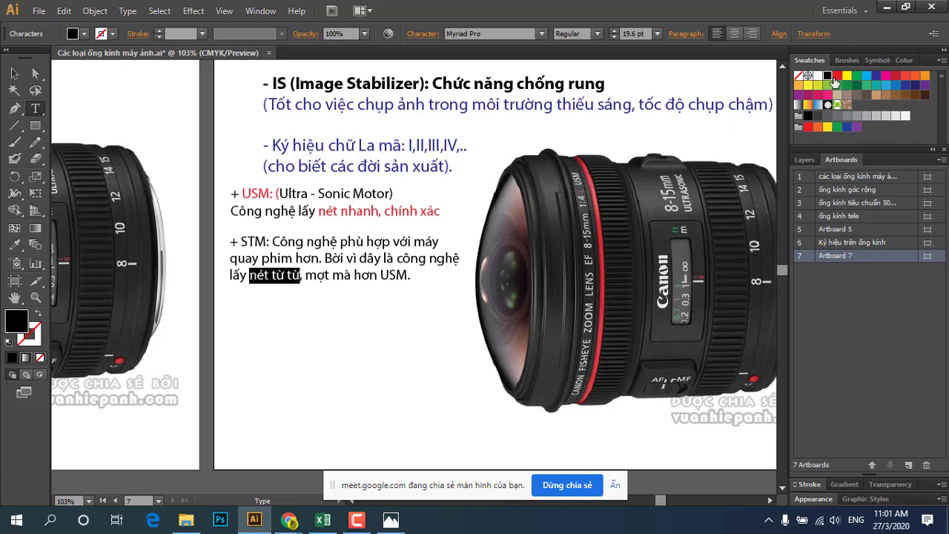
pyautogui.click(837, 76)
pyautogui.click(421, 260)
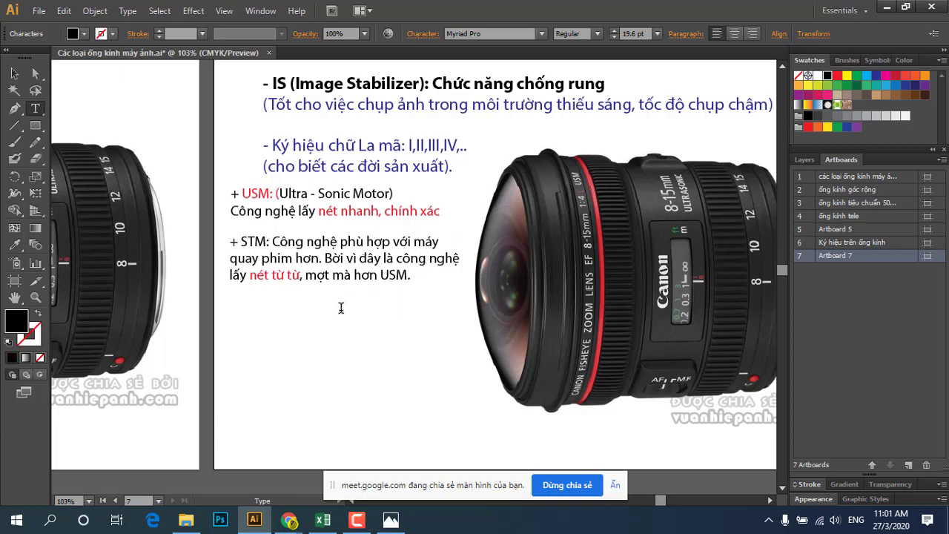
pyautogui.click(423, 290)
pyautogui.click(14, 73)
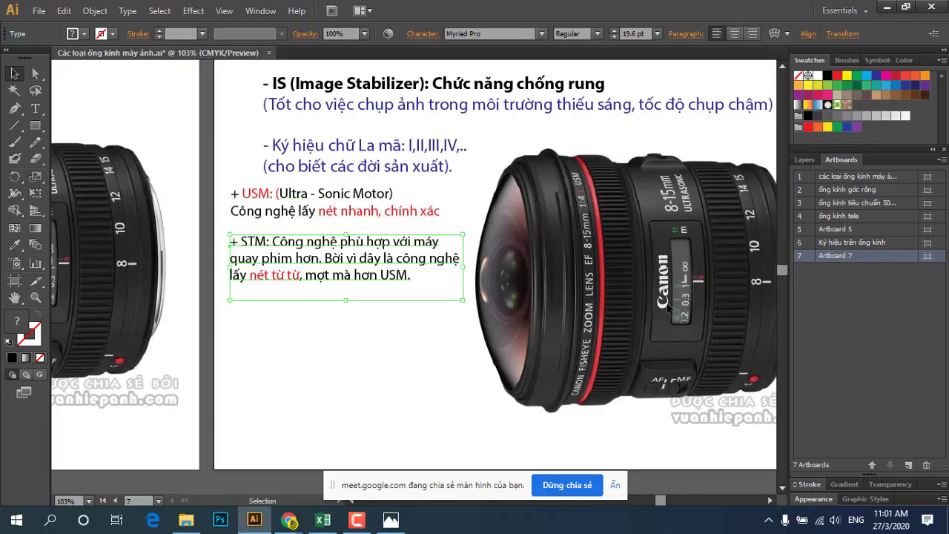
# Start a new note below the STM paragraph reading '+ Ký hiệu chữ L (Luxury)'.
pyautogui.press('h')
pyautogui.moveTo(354, 285); pyautogui.dragTo(393, 250)
pyautogui.press('t')
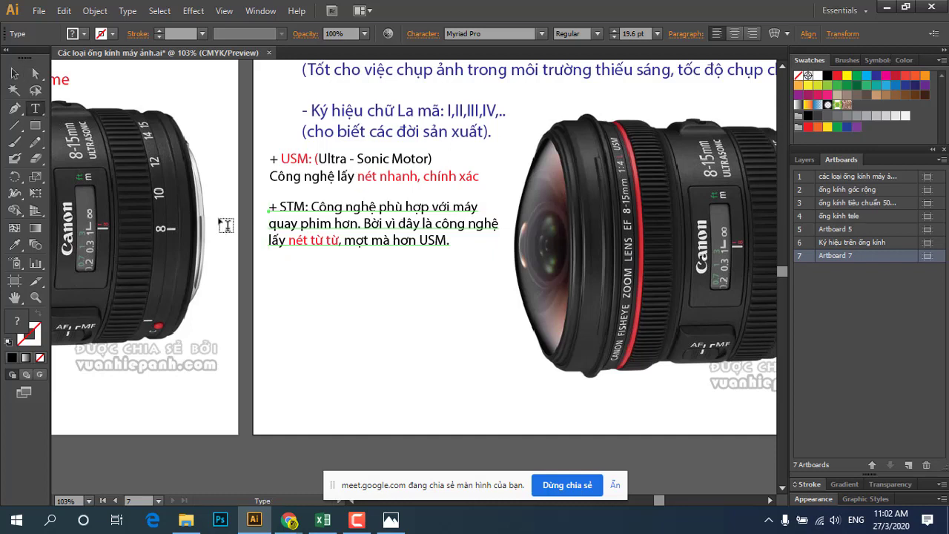
pyautogui.click(275, 278)
pyautogui.write('+')
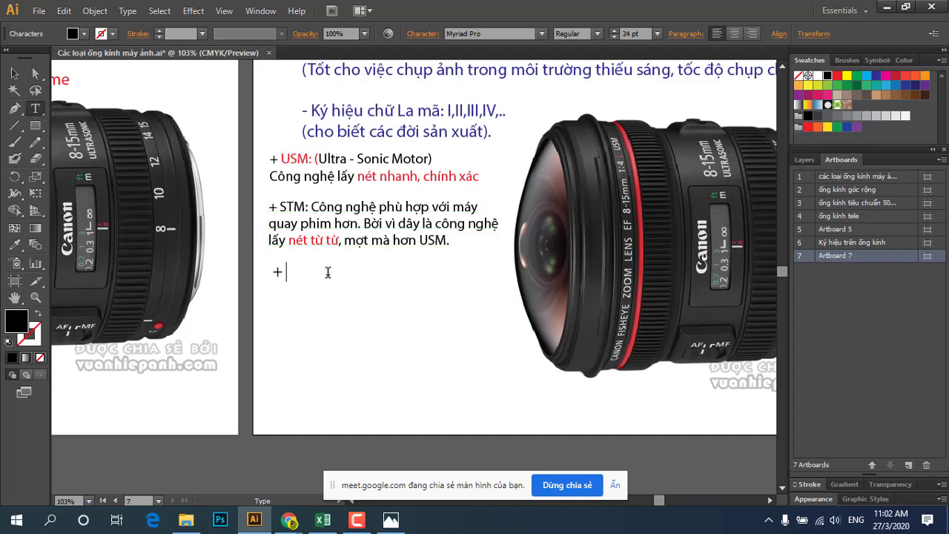
pyautogui.write('Ky')
pyautogui.write(' hiệu')
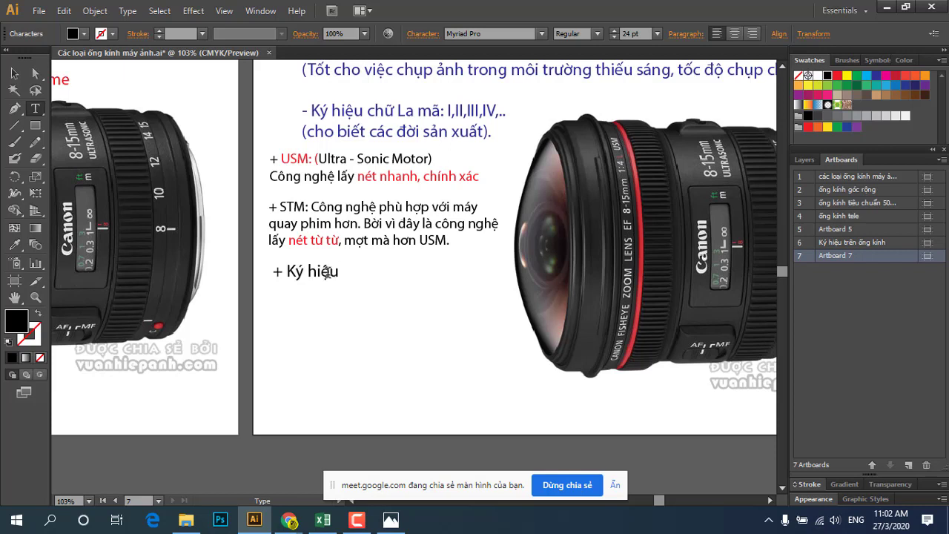
pyautogui.write(' chu')
pyautogui.write('x')
pyautogui.write('L')
pyautogui.write(' (')
pyautogui.write('Lu')
pyautogui.write('x')
pyautogui.write('u')
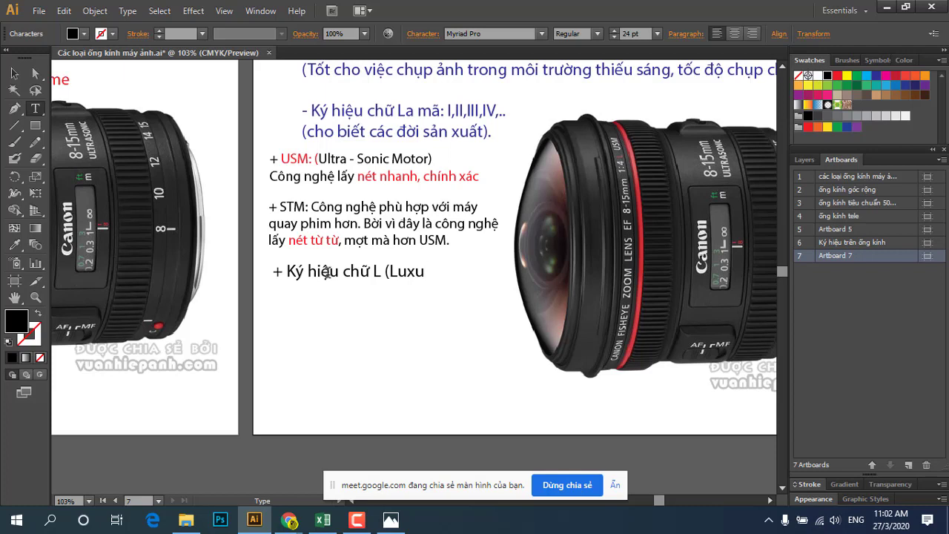
pyautogui.write('ry')
pyautogui.write(')')
# Add 'Ống kính' and a second line 'mắc tiền' to the Luxury note.
pyautogui.write('Ông')
pyautogui.write(' măc')
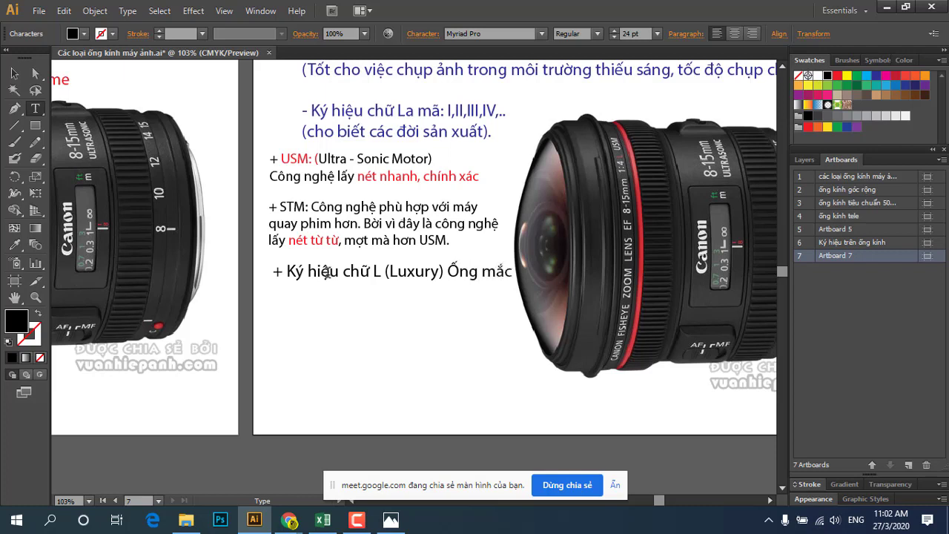
pyautogui.press('BackSpace')
pyautogui.press('BackSpace')
pyautogui.press('BackSpace')
pyautogui.write('kinh')
pyautogui.press('Return')
pyautogui.write('ma')
pyautogui.write('wsc')
pyautogui.write(' tie')
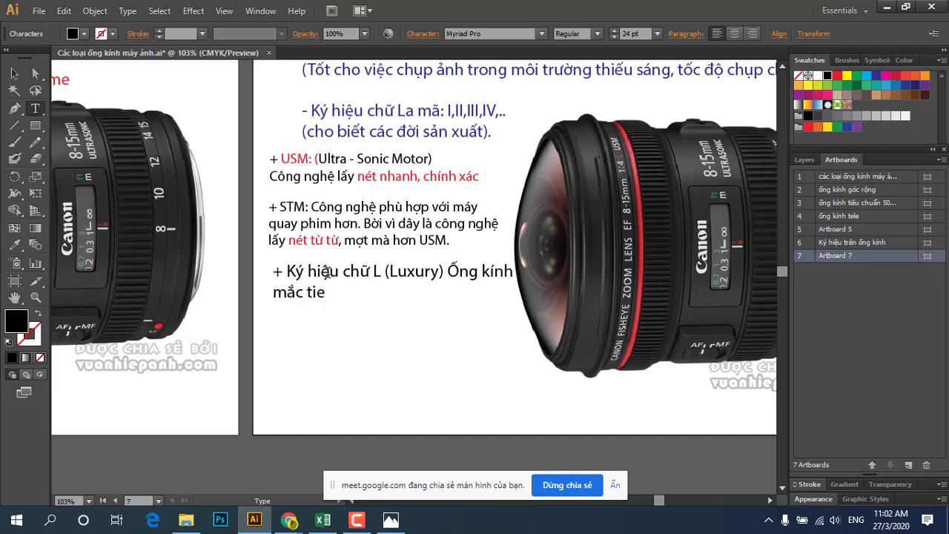
pyautogui.write('en')
pyautogui.click(461, 283)
# Lowercase 'ống' and add 'của Canon và có một viền màu đỏ quanh ống kính'.
pyautogui.press('BackSpace')
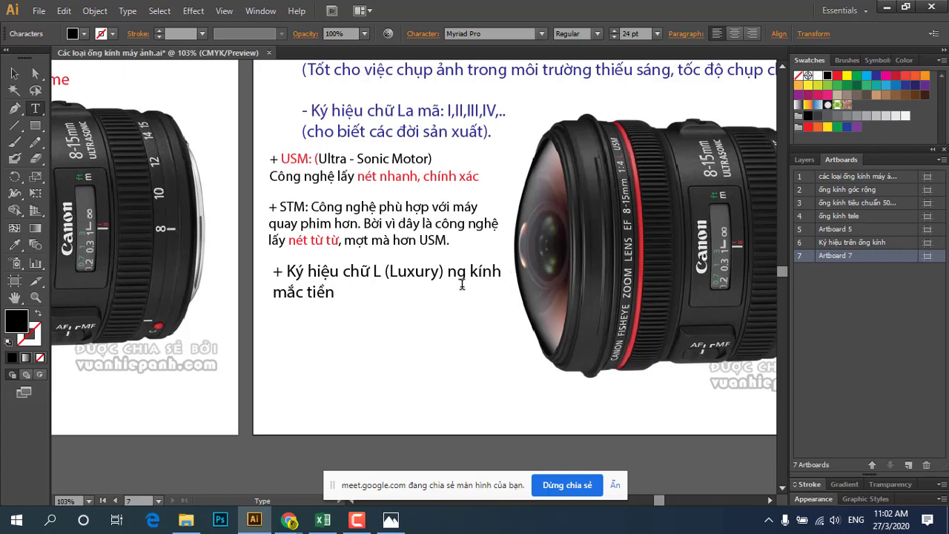
pyautogui.write('o')
pyautogui.write('os')
pyautogui.write('của')
pyautogui.write(' Ca')
pyautogui.write('non')
pyautogui.write('.')
pyautogui.press('BackSpace')
pyautogui.write('va')
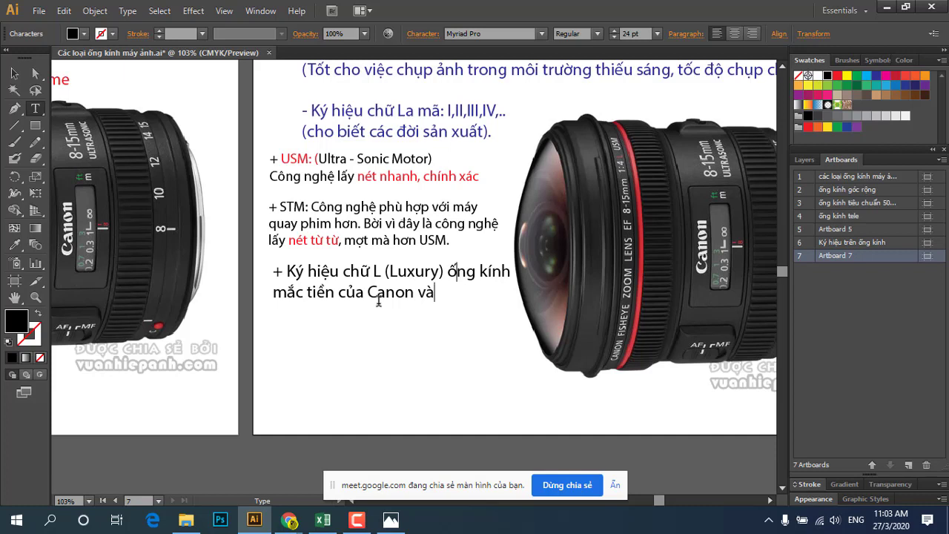
pyautogui.write(' chu')
pyautogui.press('BackSpace')
pyautogui.press('BackSpace')
pyautogui.press('BackSpace')
pyautogui.write('co')
pyautogui.write(' môột')
pyautogui.write(' vieen')
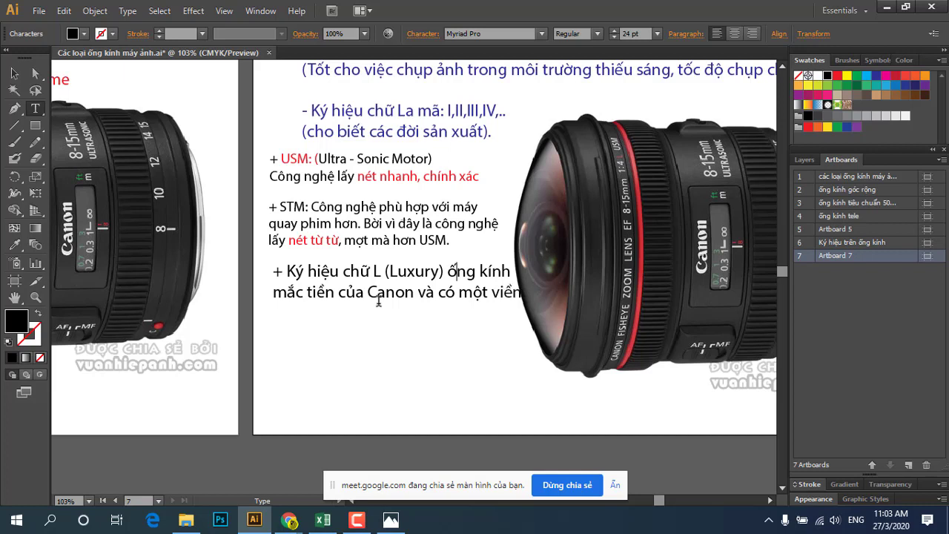
pyautogui.write(' mau d')
pyautogui.write('do')
pyautogui.write('quanh')
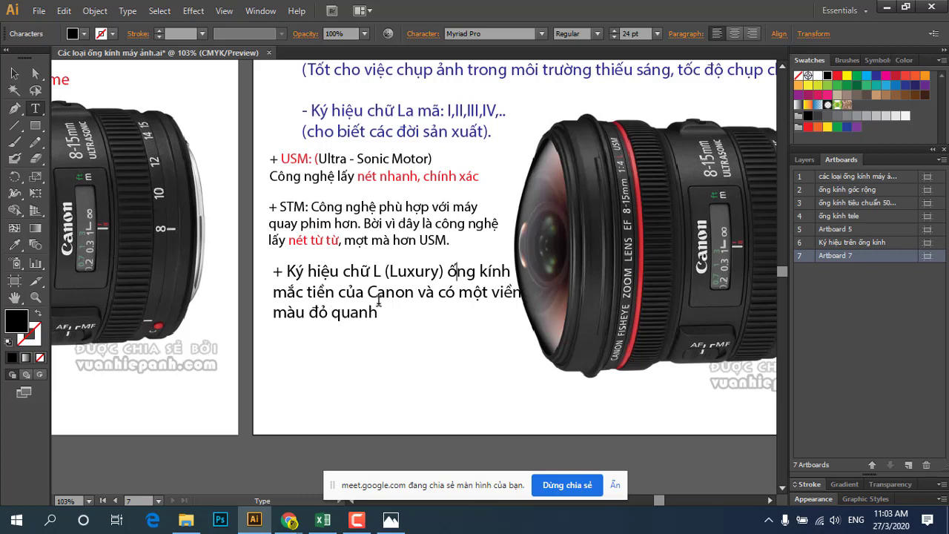
pyautogui.write(' ong')
pyautogui.write(' k')
pyautogui.write('inh')
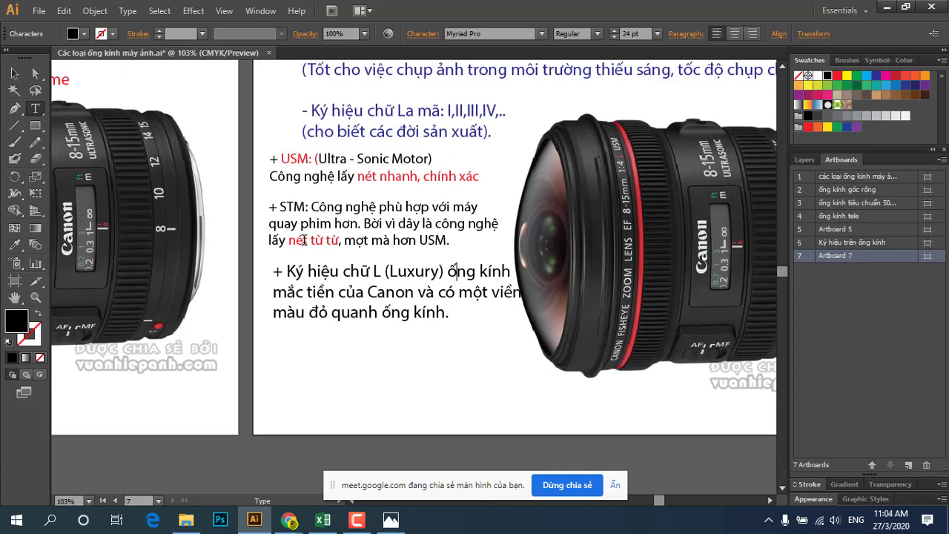
# Pan the whole fisheye lens photo into view and deselect everything.
pyautogui.click(14, 73)
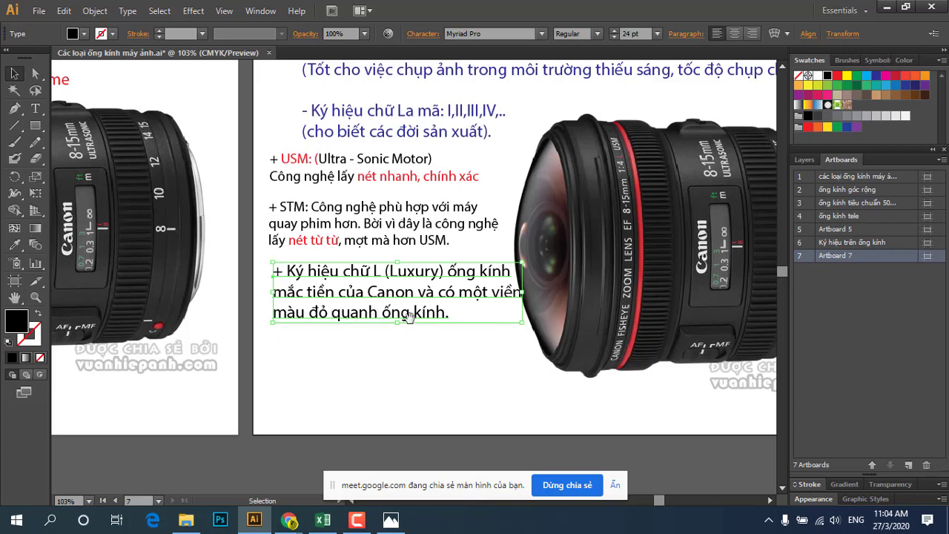
pyautogui.moveTo(419, 297)
pyautogui.mouseDown()
pyautogui.moveTo(376, 313)
pyautogui.moveTo(371, 341)
pyautogui.moveTo(282, 349)
pyautogui.mouseUp()
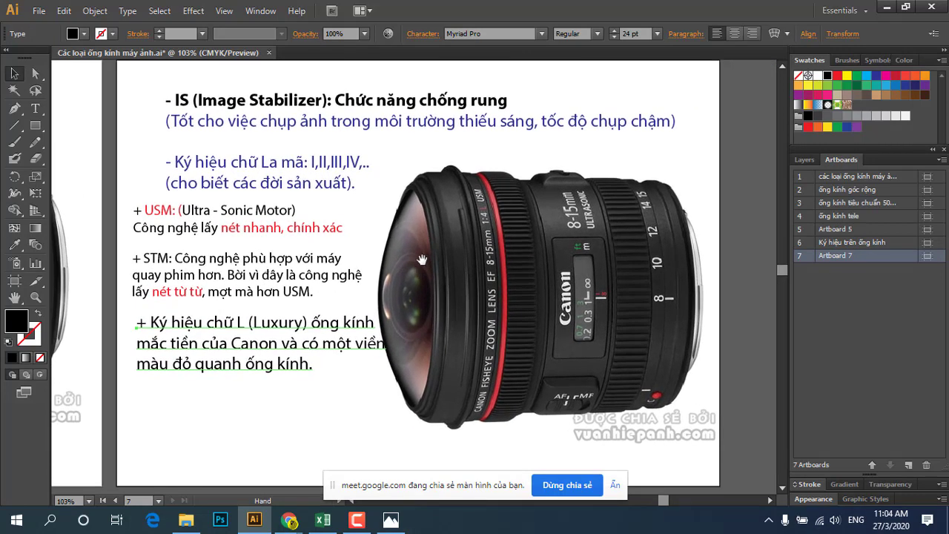
pyautogui.click(267, 385)
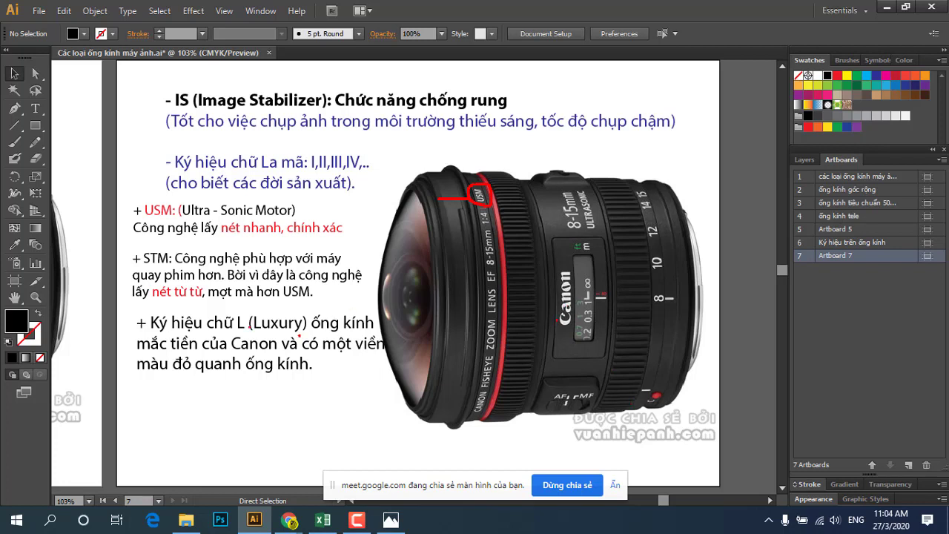
# In red pen, mark the USM label, write 4F/MF under the switch, and check the ring.
pyautogui.moveTo(140, 263); pyautogui.dragTo(160, 263)
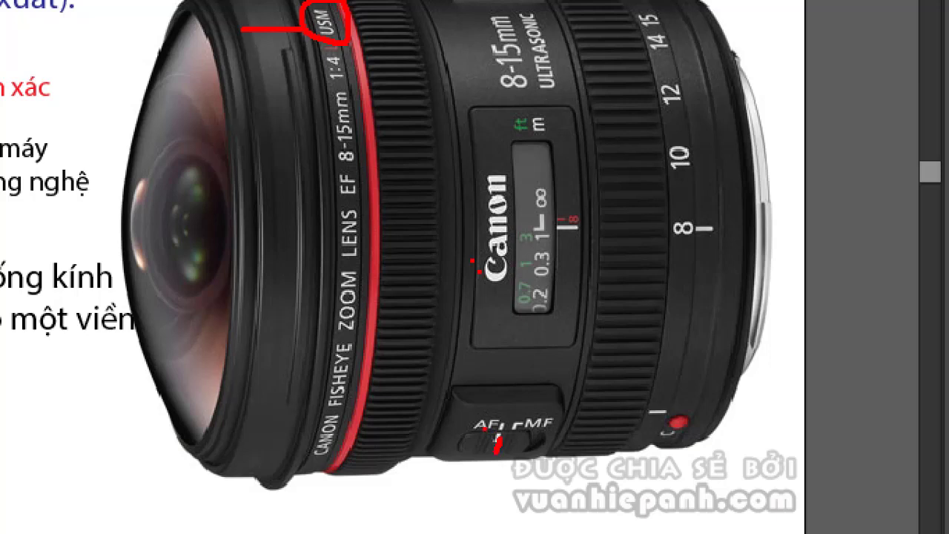
pyautogui.moveTo(464, 470)
pyautogui.mouseDown()
pyautogui.moveTo(448, 494)
pyautogui.moveTo(484, 486)
pyautogui.moveTo(477, 508)
pyautogui.moveTo(492, 468)
pyautogui.moveTo(498, 484)
pyautogui.mouseUp()
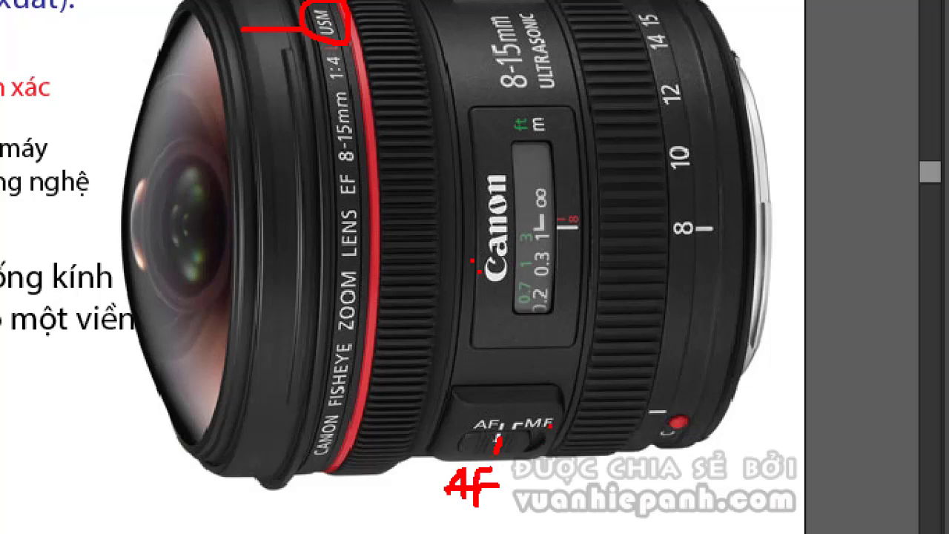
pyautogui.moveTo(537, 462)
pyautogui.mouseDown()
pyautogui.moveTo(530, 485)
pyautogui.moveTo(567, 487)
pyautogui.moveTo(591, 461)
pyautogui.mouseUp()
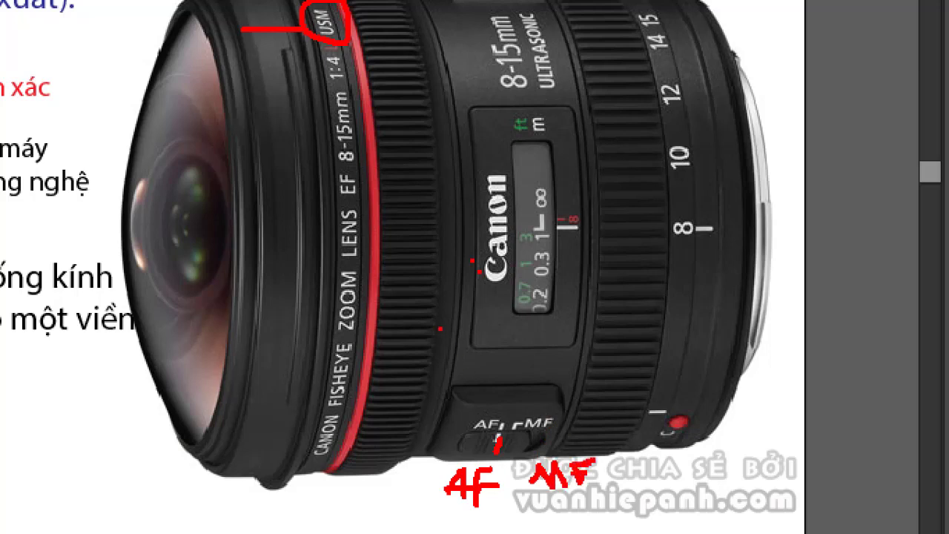
pyautogui.moveTo(409, 352); pyautogui.dragTo(429, 342)
# Circle 8-15mm, bracket the 8–15 focal scale, and label it 'Tiêu cự'.
pyautogui.moveTo(341, 146); pyautogui.dragTo(341, 168)
pyautogui.moveTo(360, 154)
pyautogui.mouseDown()
pyautogui.moveTo(366, 171)
pyautogui.moveTo(363, 88)
pyautogui.moveTo(328, 104)
pyautogui.moveTo(332, 167)
pyautogui.mouseUp()
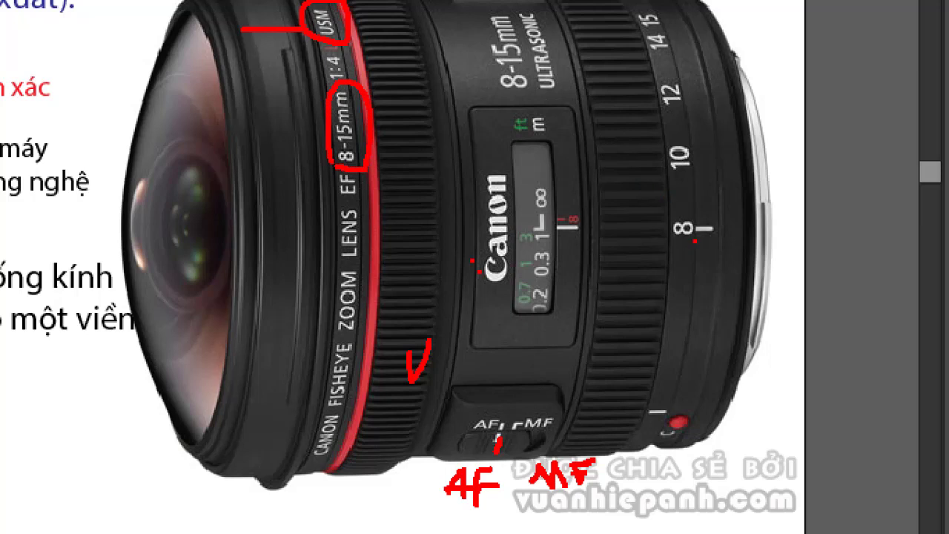
pyautogui.moveTo(677, 240)
pyautogui.mouseDown()
pyautogui.moveTo(719, 223)
pyautogui.moveTo(723, 178)
pyautogui.mouseUp()
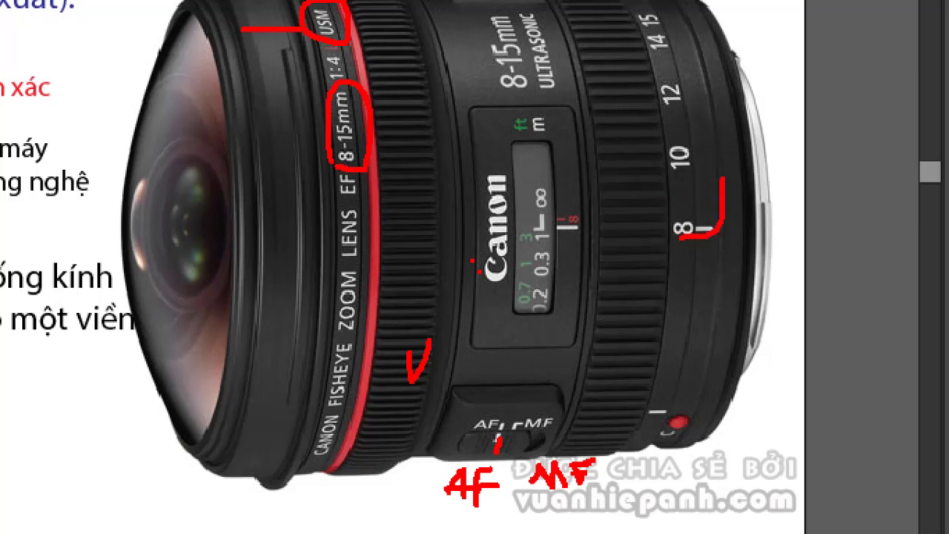
pyautogui.moveTo(708, 231); pyautogui.dragTo(701, 231)
pyautogui.moveTo(722, 184)
pyautogui.mouseDown()
pyautogui.moveTo(706, 80)
pyautogui.moveTo(678, 20)
pyautogui.moveTo(641, 1)
pyautogui.moveTo(644, 168)
pyautogui.moveTo(663, 235)
pyautogui.mouseUp()
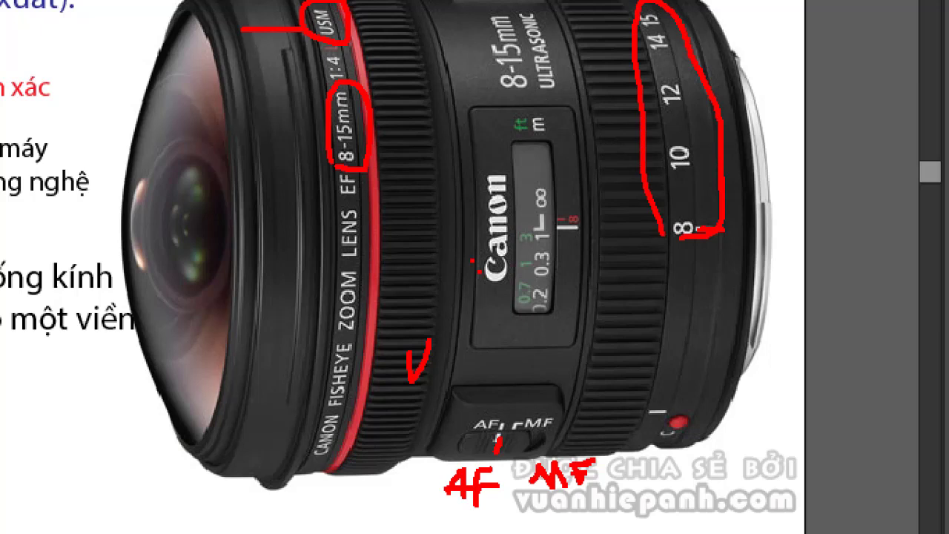
pyautogui.moveTo(712, 280)
pyautogui.mouseDown()
pyautogui.moveTo(703, 304)
pyautogui.moveTo(714, 278)
pyautogui.moveTo(716, 300)
pyautogui.moveTo(743, 281)
pyautogui.moveTo(766, 290)
pyautogui.moveTo(755, 267)
pyautogui.moveTo(830, 297)
pyautogui.moveTo(836, 282)
pyautogui.mouseUp()
pyautogui.click(720, 256)
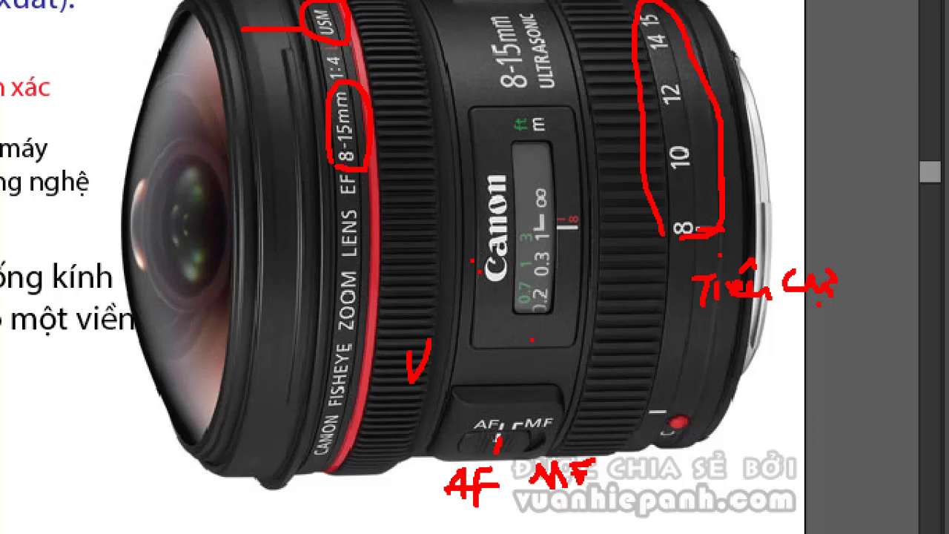
# Draw a leader from the distance window and circle CANON FISHEYE, ZOOM and EF.
pyautogui.moveTo(531, 340)
pyautogui.mouseDown()
pyautogui.moveTo(527, 405)
pyautogui.moveTo(839, 396)
pyautogui.mouseUp()
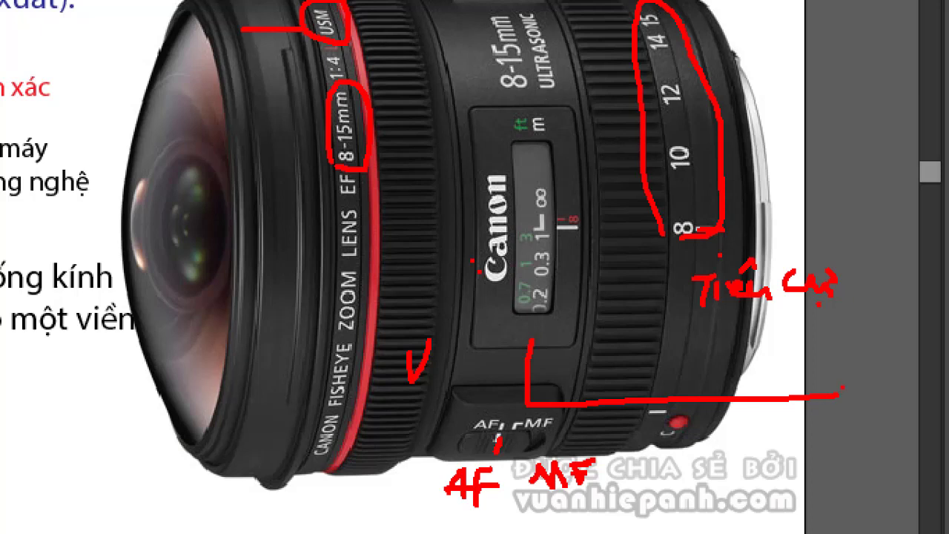
pyautogui.moveTo(835, 355); pyautogui.dragTo(835, 428)
pyautogui.moveTo(328, 458)
pyautogui.mouseDown()
pyautogui.moveTo(348, 438)
pyautogui.moveTo(358, 339)
pyautogui.moveTo(322, 359)
pyautogui.moveTo(314, 452)
pyautogui.moveTo(339, 441)
pyautogui.mouseUp()
pyautogui.moveTo(349, 272)
pyautogui.mouseDown()
pyautogui.moveTo(327, 297)
pyautogui.moveTo(341, 336)
pyautogui.moveTo(372, 330)
pyautogui.moveTo(365, 267)
pyautogui.moveTo(339, 265)
pyautogui.mouseUp()
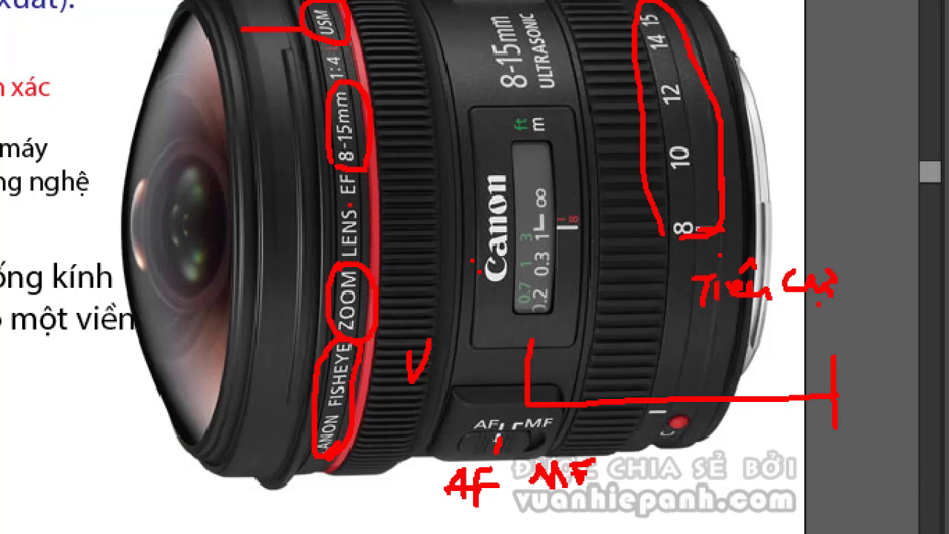
pyautogui.moveTo(336, 205)
pyautogui.mouseDown()
pyautogui.moveTo(360, 208)
pyautogui.moveTo(366, 180)
pyautogui.moveTo(330, 184)
pyautogui.moveTo(330, 198)
pyautogui.mouseUp()
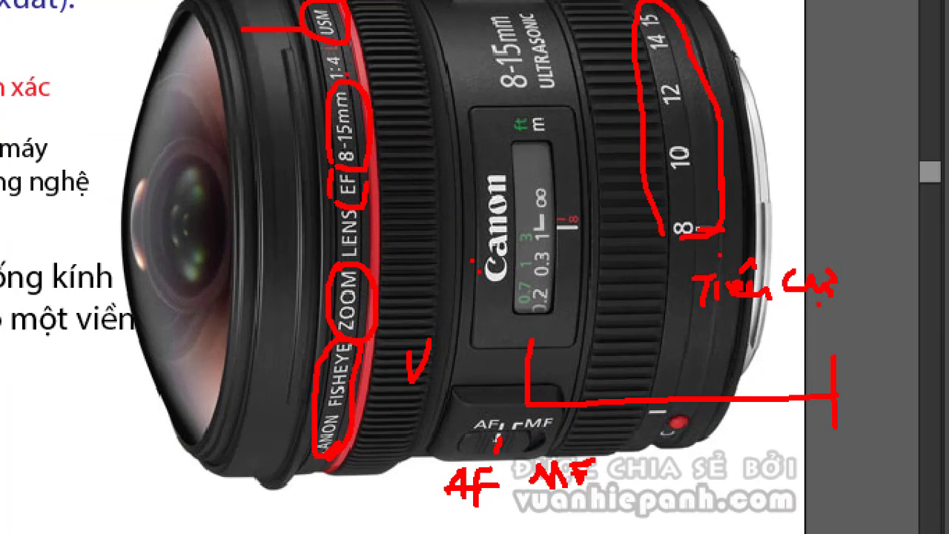
# Mark the 1:4, 8-15mm, 0.2, 0.3 and ∞ marks and underline ft/m.
pyautogui.moveTo(332, 49)
pyautogui.mouseDown()
pyautogui.moveTo(319, 67)
pyautogui.moveTo(327, 86)
pyautogui.moveTo(356, 64)
pyautogui.moveTo(335, 49)
pyautogui.mouseUp()
pyautogui.moveTo(501, 97); pyautogui.dragTo(516, 100)
pyautogui.moveTo(554, 289)
pyautogui.mouseDown()
pyautogui.moveTo(527, 296)
pyautogui.moveTo(553, 300)
pyautogui.mouseUp()
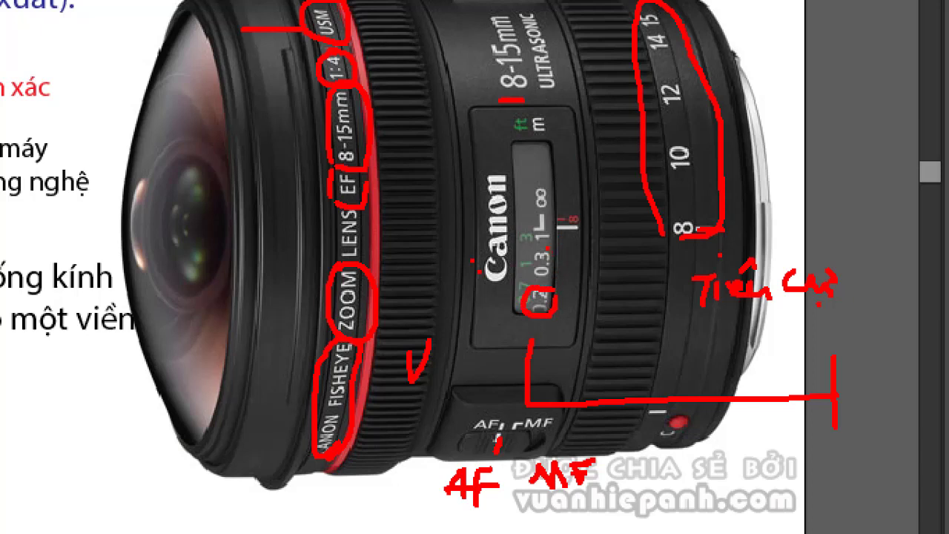
pyautogui.moveTo(540, 246)
pyautogui.mouseDown()
pyautogui.moveTo(529, 271)
pyautogui.moveTo(552, 252)
pyautogui.mouseUp()
pyautogui.moveTo(556, 189)
pyautogui.mouseDown()
pyautogui.moveTo(556, 200)
pyautogui.moveTo(559, 187)
pyautogui.mouseUp()
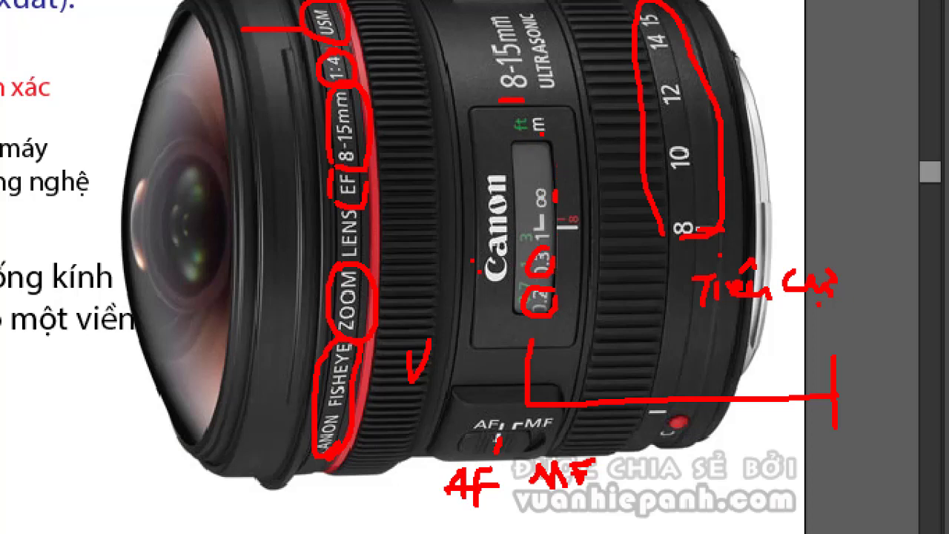
pyautogui.moveTo(541, 136)
pyautogui.mouseDown()
pyautogui.moveTo(556, 137)
pyautogui.moveTo(519, 139)
pyautogui.mouseUp()
# Trace the front glass edge and draw an arrow pointing at the lens front.
pyautogui.moveTo(132, 63); pyautogui.dragTo(175, 474)
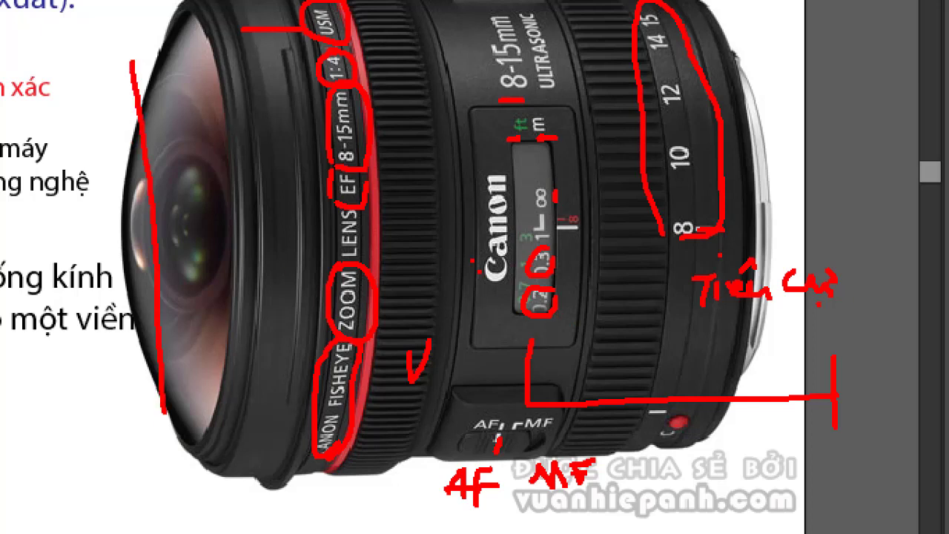
pyautogui.moveTo(145, 238)
pyautogui.mouseDown()
pyautogui.moveTo(0, 231)
pyautogui.moveTo(37, 261)
pyautogui.mouseUp()
pyautogui.moveTo(49, 157)
pyautogui.mouseDown()
pyautogui.moveTo(50, 169)
pyautogui.moveTo(68, 158)
pyautogui.moveTo(54, 146)
pyautogui.mouseUp()
pyautogui.moveTo(79, 157); pyautogui.dragTo(120, 168)
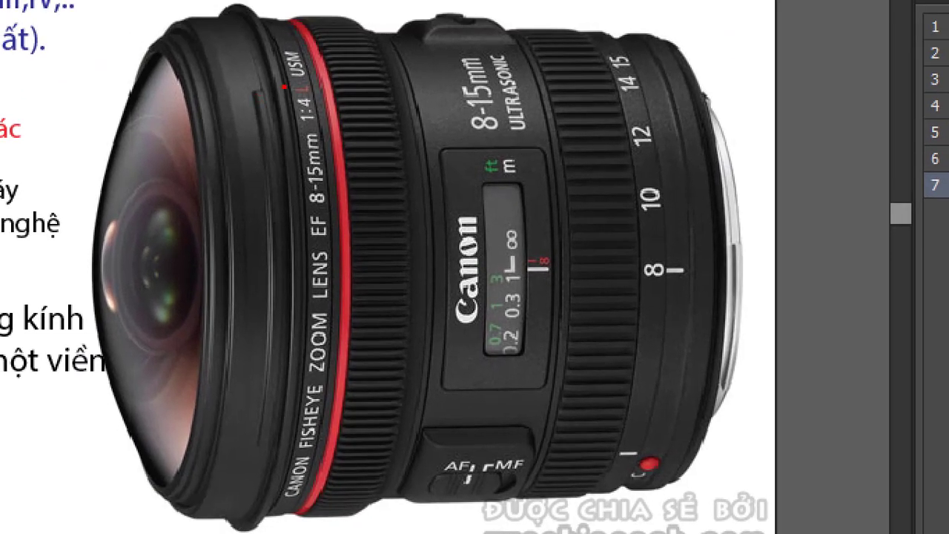
pyautogui.moveTo(284, 87)
pyautogui.mouseDown()
pyautogui.moveTo(310, 100)
pyautogui.moveTo(327, 77)
pyautogui.mouseUp()
pyautogui.moveTo(290, 21)
pyautogui.mouseDown()
pyautogui.moveTo(348, 293)
pyautogui.moveTo(335, 392)
pyautogui.mouseUp()
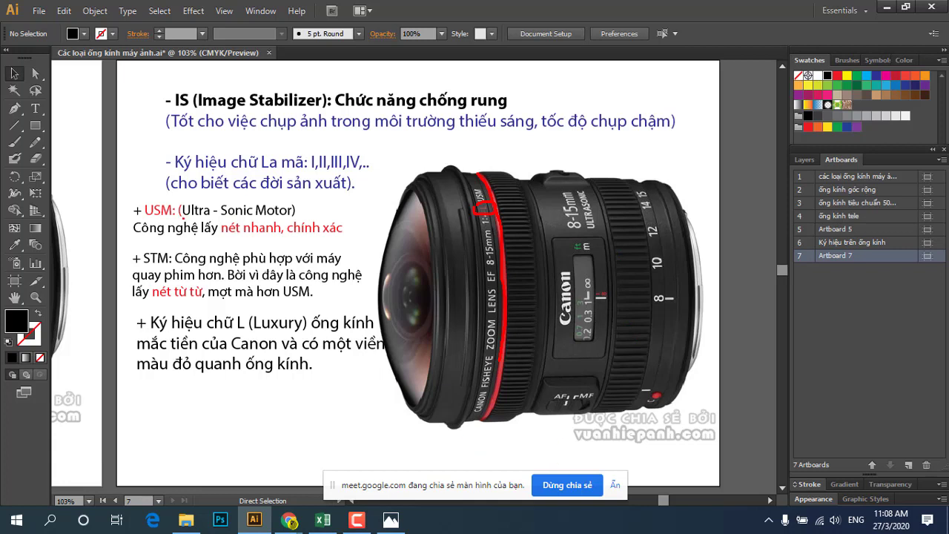
pyautogui.moveTo(133, 215); pyautogui.dragTo(297, 215)
pyautogui.moveTo(205, 296); pyautogui.dragTo(315, 296)
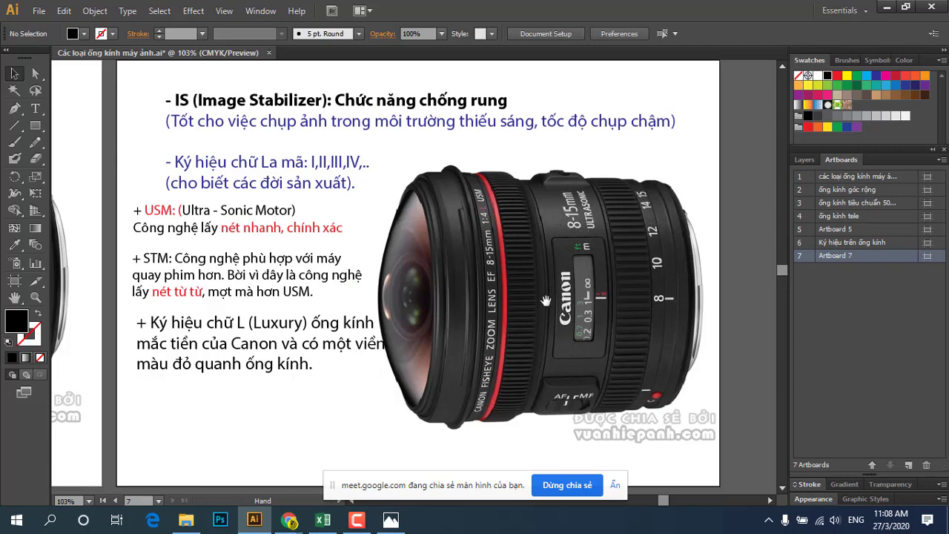
pyautogui.hscroll(-2, 340, 290)
pyautogui.hscroll(-2, 312, 282)
pyautogui.hscroll(-2, 282, 273)
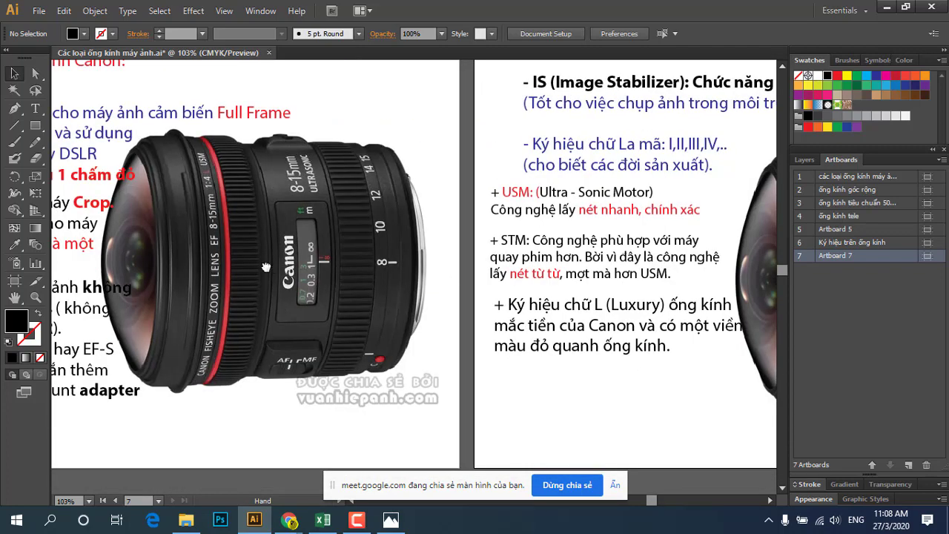
pyautogui.hscroll(-3, 297, 261)
pyautogui.hscroll(-2, 356, 253)
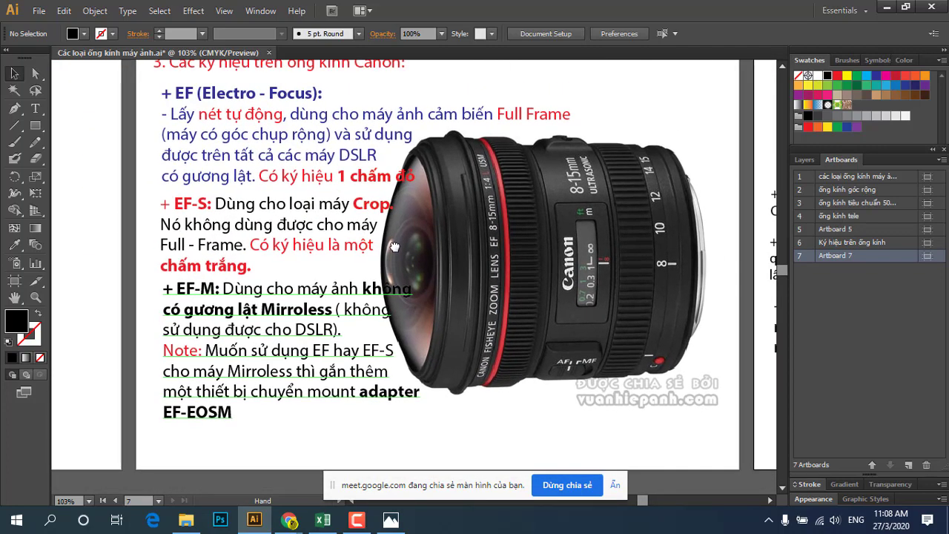
pyautogui.scroll(1, 356, 225)
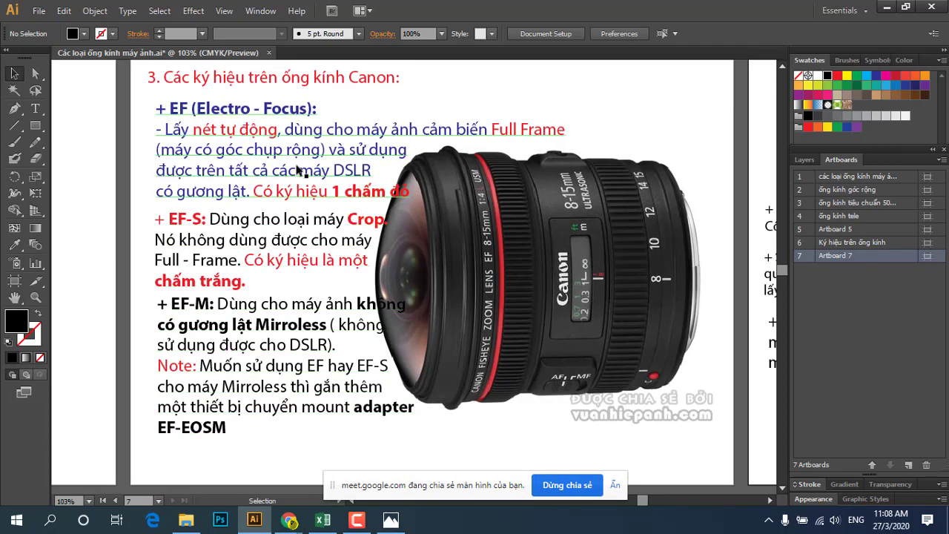
pyautogui.press('a')
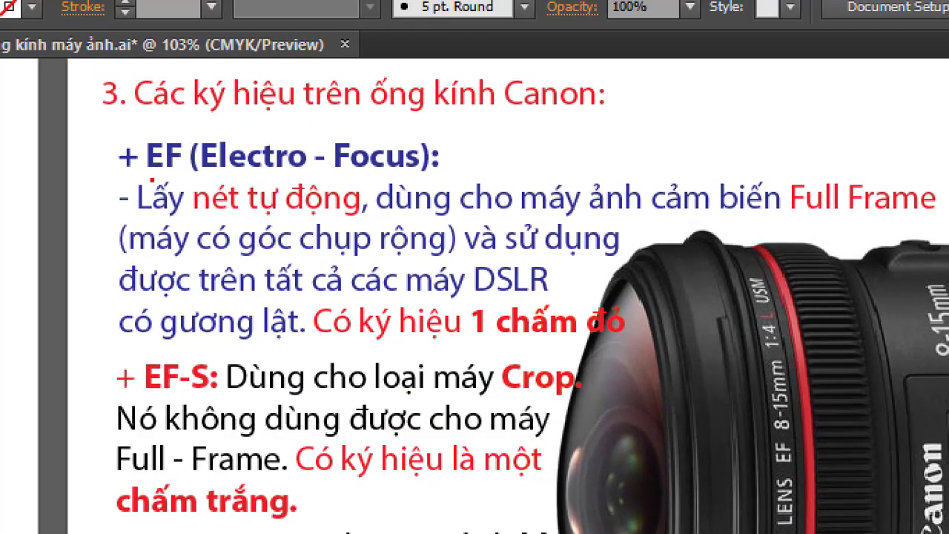
pyautogui.moveTo(142, 178); pyautogui.dragTo(179, 178)
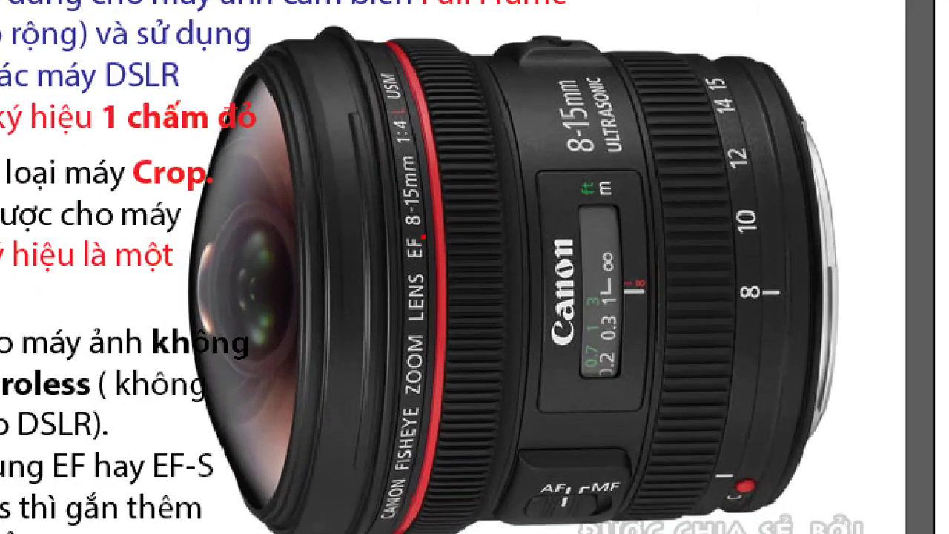
pyautogui.moveTo(422, 237)
pyautogui.mouseDown()
pyautogui.moveTo(400, 258)
pyautogui.moveTo(425, 238)
pyautogui.mouseUp()
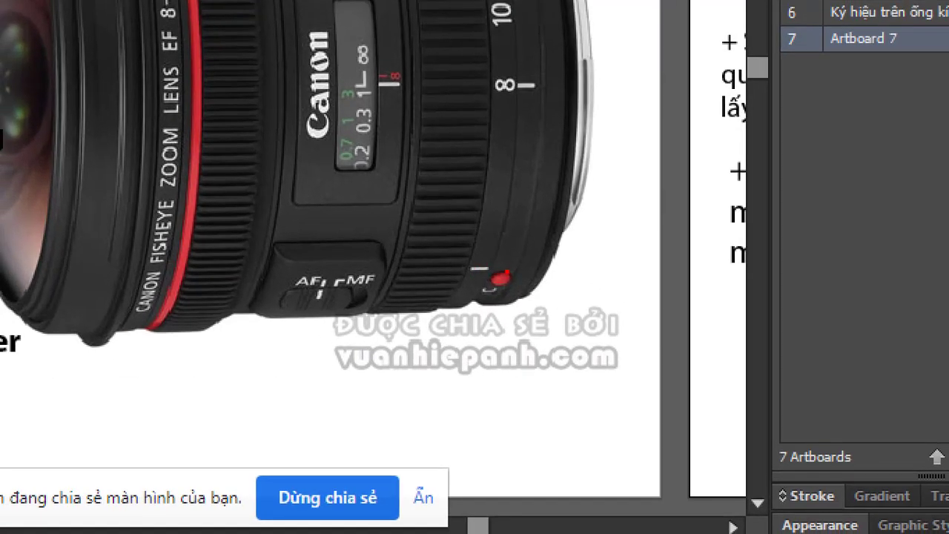
pyautogui.moveTo(507, 269)
pyautogui.mouseDown()
pyautogui.moveTo(492, 271)
pyautogui.moveTo(490, 292)
pyautogui.moveTo(504, 276)
pyautogui.moveTo(510, 285)
pyautogui.mouseUp()
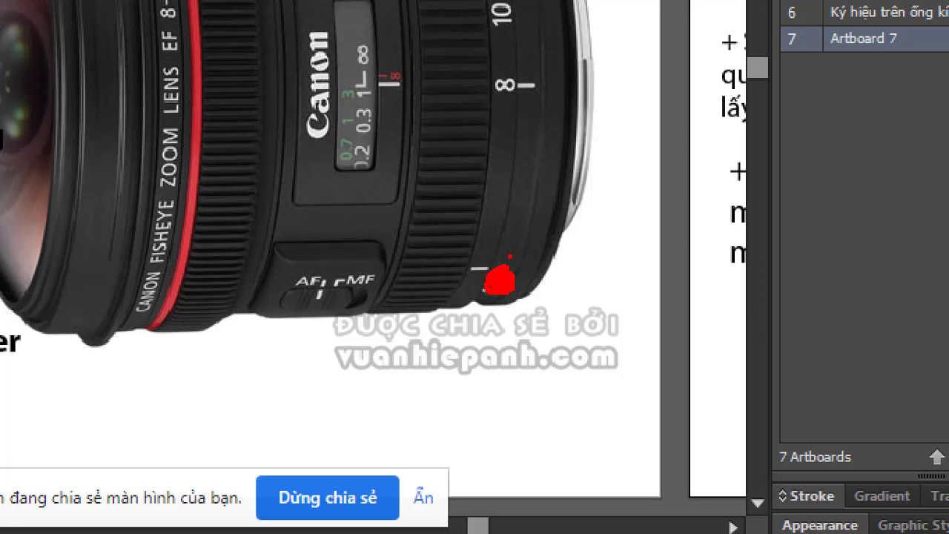
pyautogui.moveTo(511, 217)
pyautogui.mouseDown()
pyautogui.moveTo(519, 236)
pyautogui.moveTo(516, 221)
pyautogui.mouseUp()
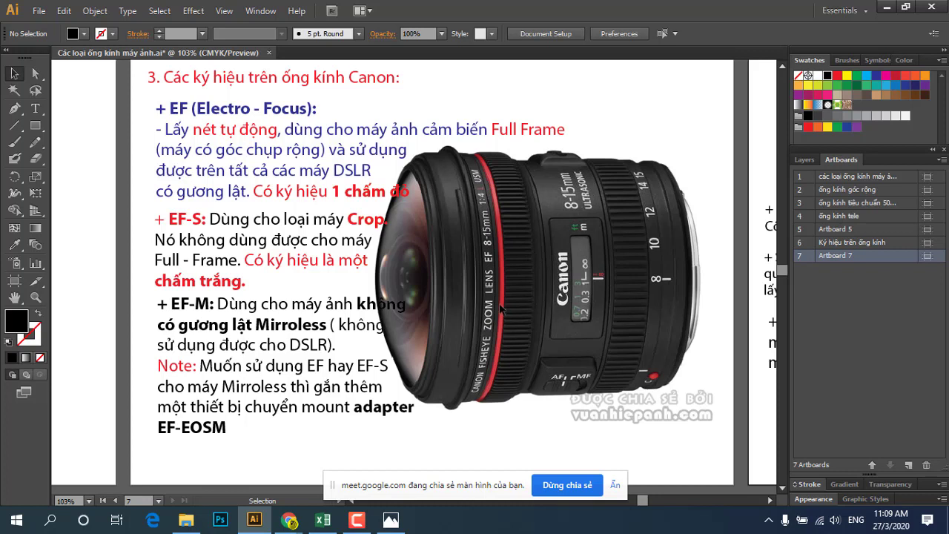
pyautogui.scroll(-1, 419, 300)
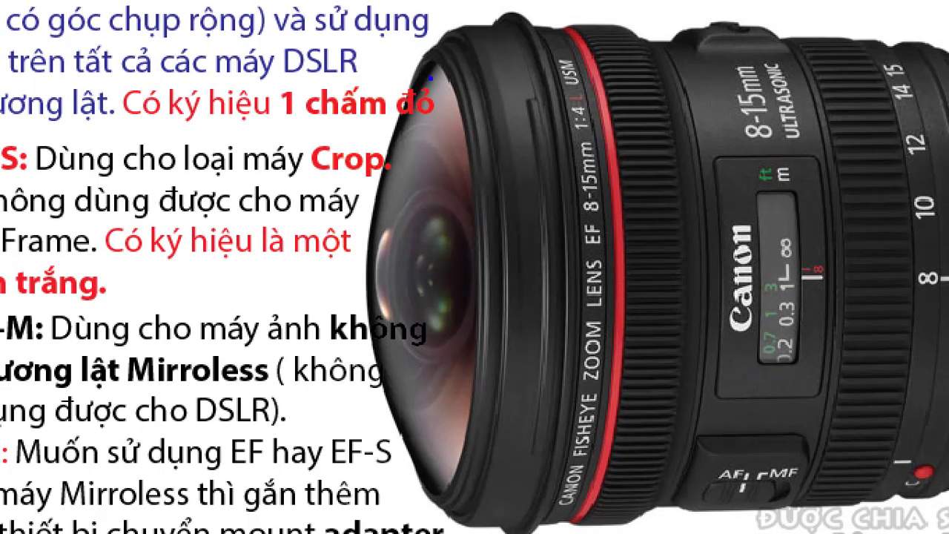
pyautogui.moveTo(431, 77)
pyautogui.mouseDown()
pyautogui.moveTo(419, 467)
pyautogui.moveTo(434, 130)
pyautogui.mouseUp()
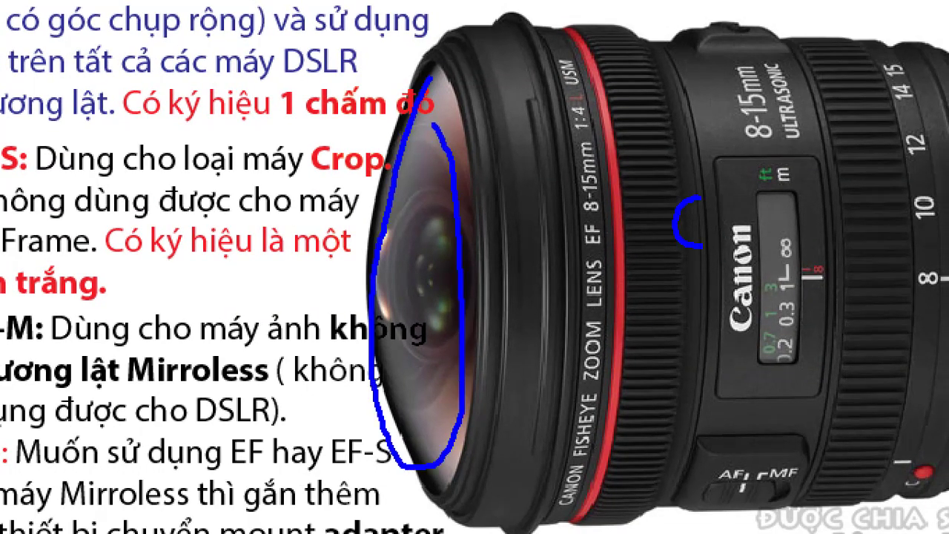
pyautogui.moveTo(701, 247)
pyautogui.mouseDown()
pyautogui.moveTo(704, 206)
pyautogui.moveTo(718, 226)
pyautogui.mouseUp()
pyautogui.moveTo(746, 199)
pyautogui.mouseDown()
pyautogui.moveTo(756, 226)
pyautogui.moveTo(739, 235)
pyautogui.mouseUp()
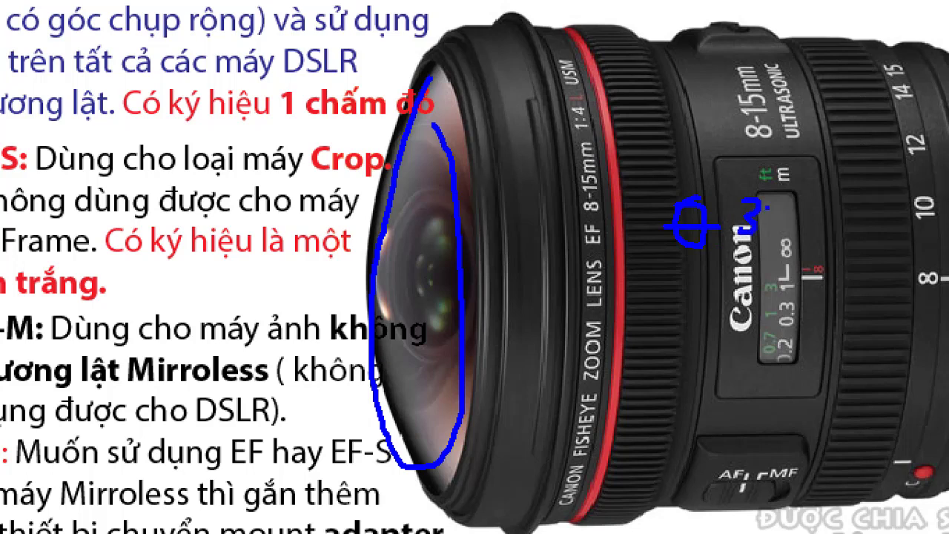
pyautogui.moveTo(786, 200); pyautogui.dragTo(787, 227)
pyautogui.moveTo(442, 93)
pyautogui.mouseDown()
pyautogui.moveTo(487, 256)
pyautogui.moveTo(487, 438)
pyautogui.moveTo(390, 391)
pyautogui.moveTo(386, 175)
pyautogui.moveTo(426, 92)
pyautogui.moveTo(467, 215)
pyautogui.moveTo(475, 445)
pyautogui.moveTo(442, 461)
pyautogui.mouseUp()
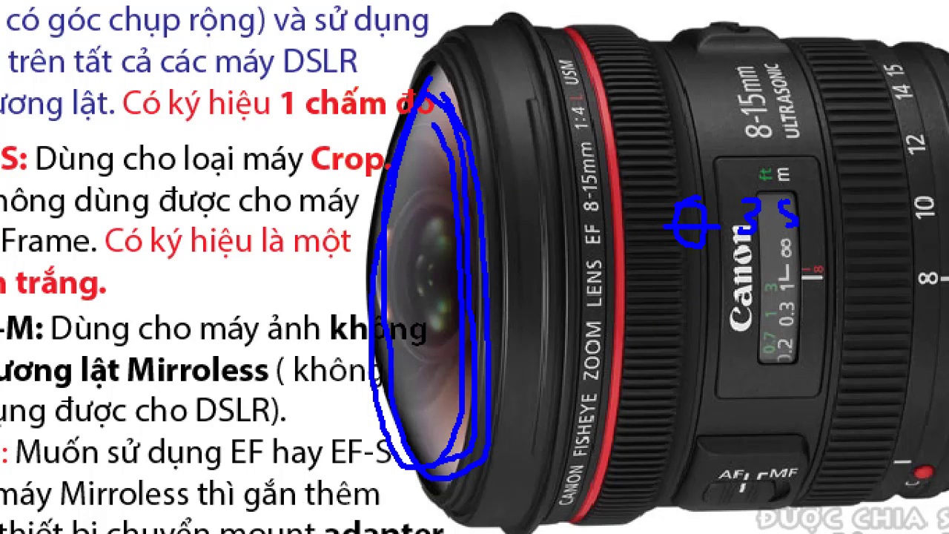
pyautogui.press('Escape')
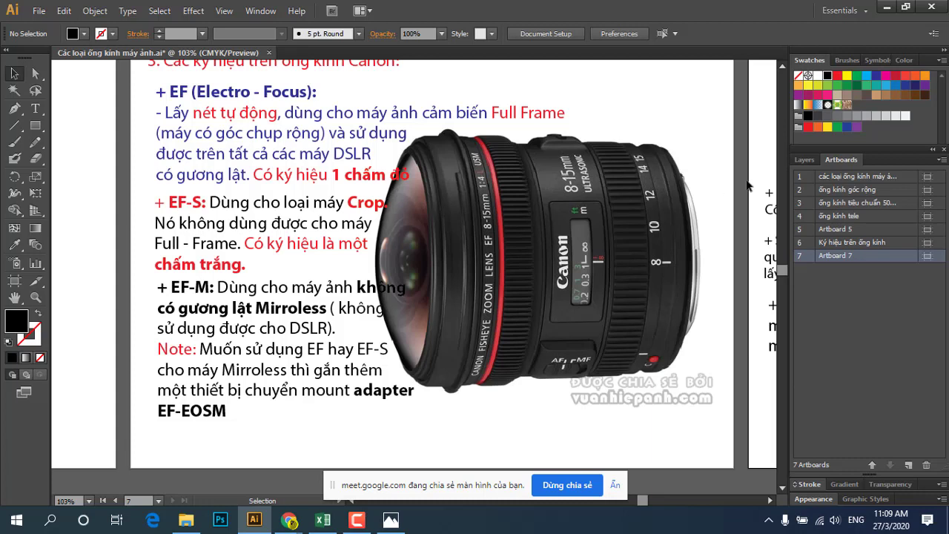
# Go to artboard 2 and circle the 77mm, front glass and CANON ZOOM lettering in blue.
pyautogui.doubleClick(827, 190)
pyautogui.doubleClick(810, 191)
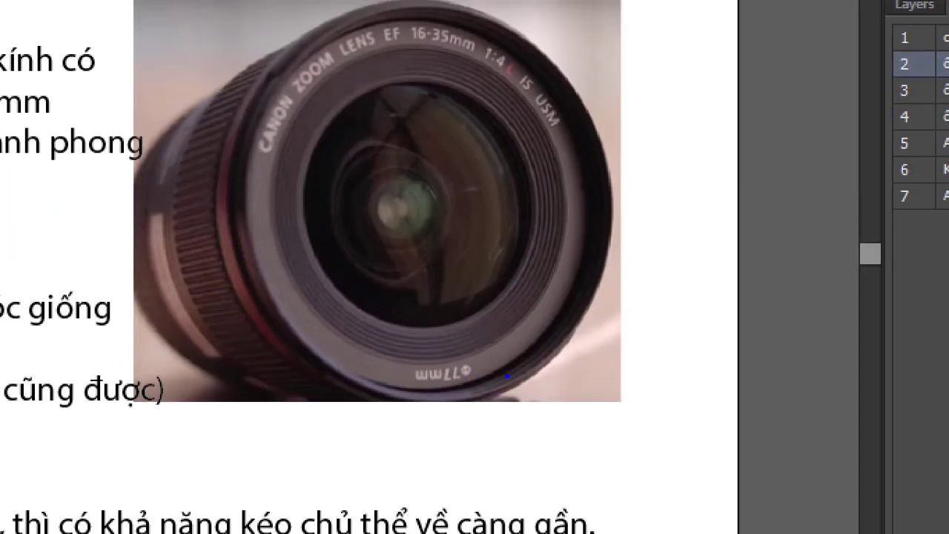
pyautogui.moveTo(479, 371)
pyautogui.mouseDown()
pyautogui.moveTo(444, 361)
pyautogui.moveTo(400, 372)
pyautogui.moveTo(404, 387)
pyautogui.moveTo(484, 389)
pyautogui.moveTo(472, 354)
pyautogui.mouseUp()
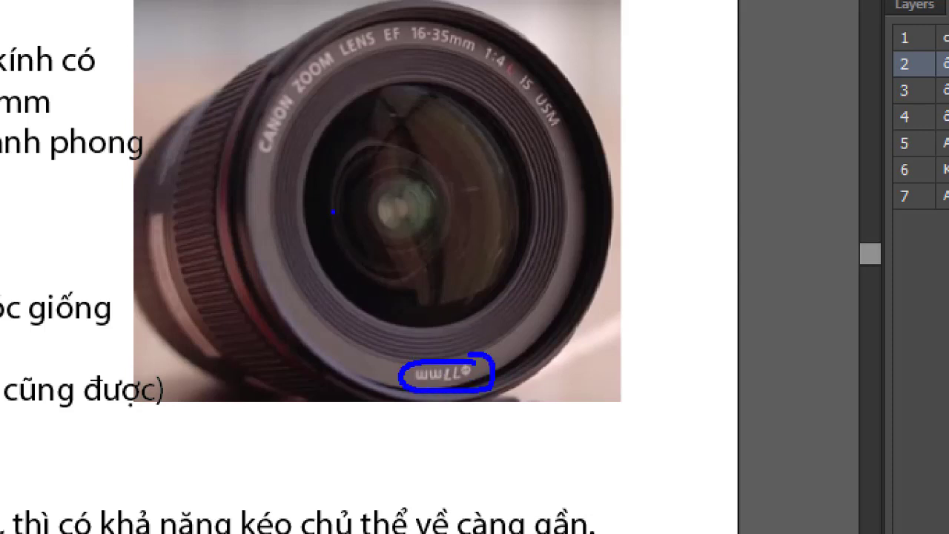
pyautogui.moveTo(329, 144)
pyautogui.mouseDown()
pyautogui.moveTo(309, 167)
pyautogui.moveTo(318, 255)
pyautogui.moveTo(385, 310)
pyautogui.moveTo(488, 299)
pyautogui.moveTo(525, 201)
pyautogui.moveTo(469, 112)
pyautogui.moveTo(326, 152)
pyautogui.mouseUp()
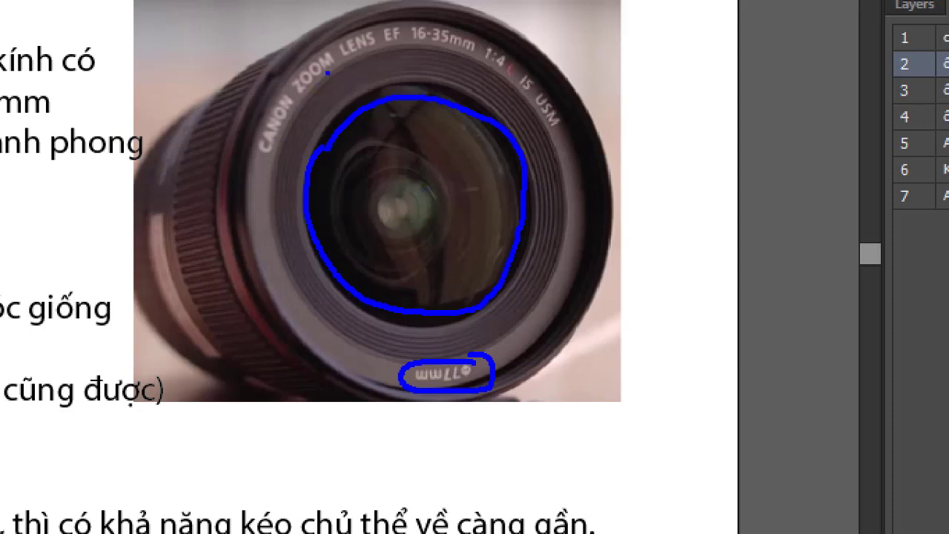
pyautogui.moveTo(271, 152); pyautogui.dragTo(286, 110)
pyautogui.moveTo(274, 145)
pyautogui.mouseDown()
pyautogui.moveTo(280, 74)
pyautogui.moveTo(258, 137)
pyautogui.mouseUp()
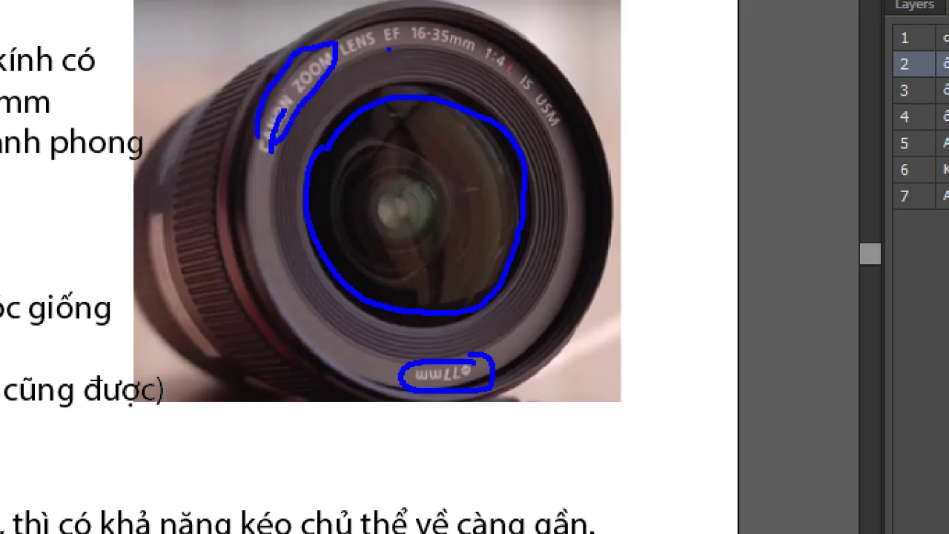
# Mark EF 16-35mm and 1:4, cross the glass, write L, arrow the edge, bracket USM.
pyautogui.moveTo(388, 49)
pyautogui.mouseDown()
pyautogui.moveTo(402, 49)
pyautogui.moveTo(410, 28)
pyautogui.moveTo(376, 36)
pyautogui.moveTo(380, 44)
pyautogui.moveTo(472, 53)
pyautogui.moveTo(480, 68)
pyautogui.mouseUp()
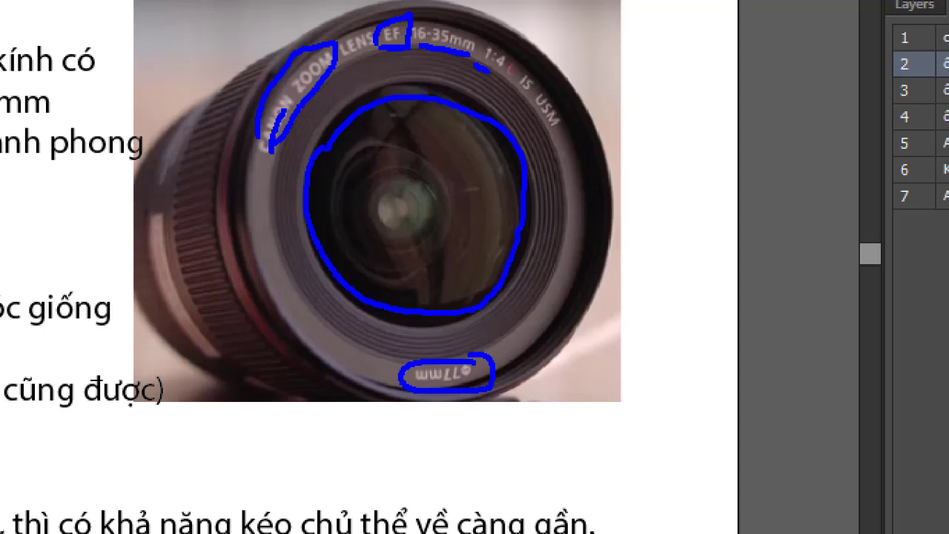
pyautogui.moveTo(494, 71)
pyautogui.mouseDown()
pyautogui.moveTo(510, 63)
pyautogui.moveTo(488, 41)
pyautogui.mouseUp()
pyautogui.moveTo(460, 93); pyautogui.dragTo(362, 230)
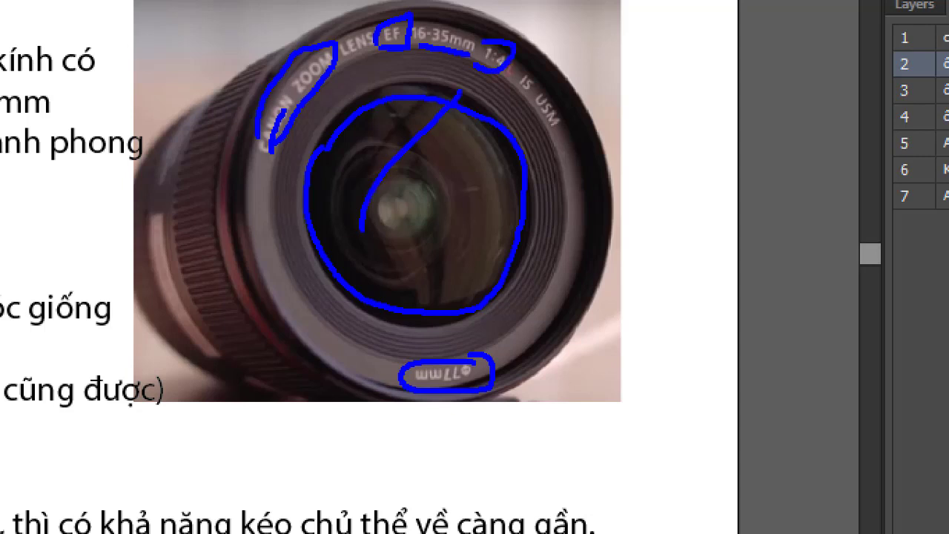
pyautogui.moveTo(378, 127); pyautogui.dragTo(430, 249)
pyautogui.click(517, 75)
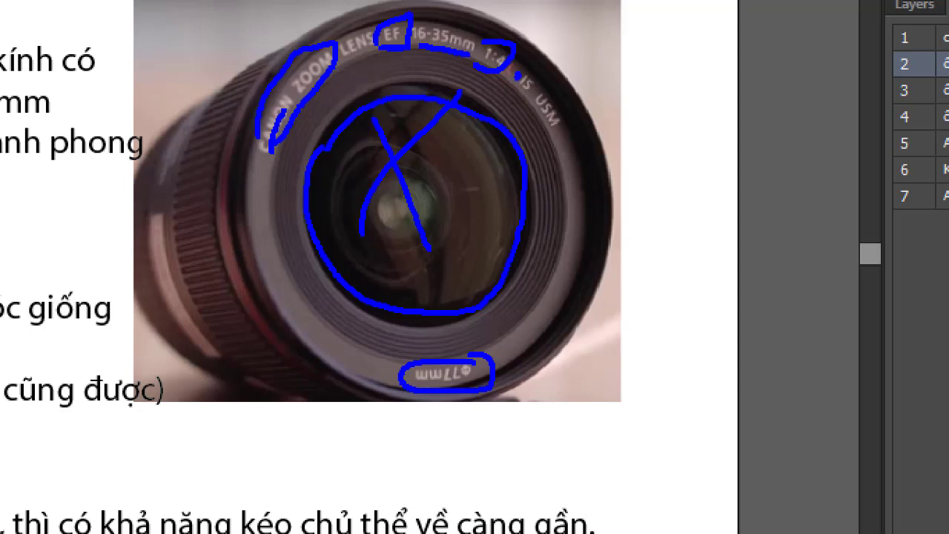
pyautogui.moveTo(573, 178)
pyautogui.mouseDown()
pyautogui.moveTo(565, 221)
pyautogui.moveTo(586, 222)
pyautogui.mouseUp()
pyautogui.moveTo(591, 35)
pyautogui.mouseDown()
pyautogui.moveTo(598, 57)
pyautogui.moveTo(613, 30)
pyautogui.moveTo(617, 55)
pyautogui.mouseUp()
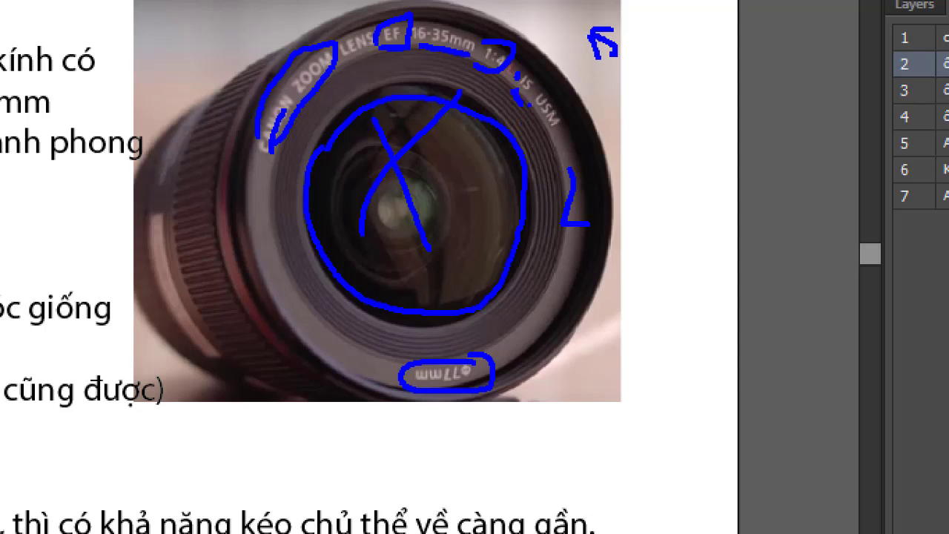
pyautogui.moveTo(543, 125)
pyautogui.mouseDown()
pyautogui.moveTo(553, 139)
pyautogui.moveTo(576, 127)
pyautogui.moveTo(560, 86)
pyautogui.moveTo(543, 82)
pyautogui.moveTo(526, 103)
pyautogui.mouseUp()
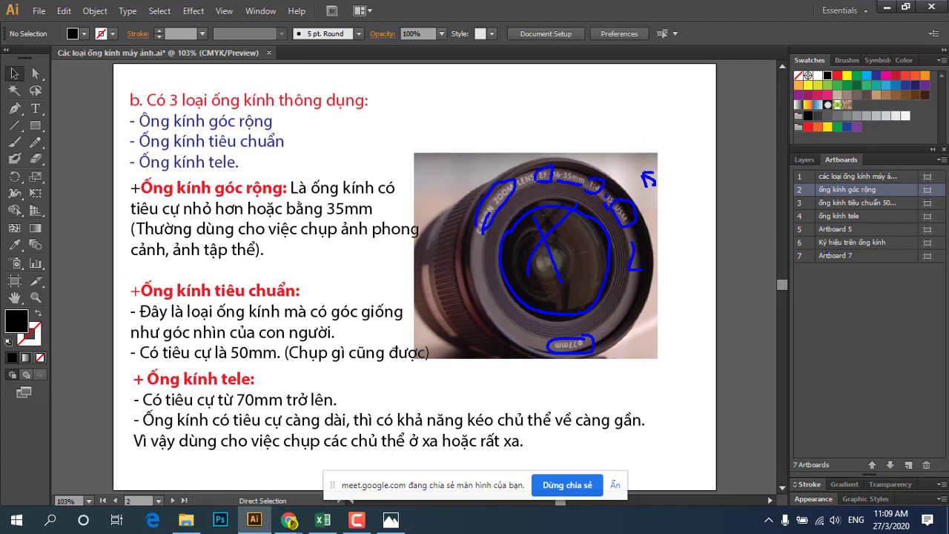
# Clear the ink and view artboards 6 and 7 in turn.
pyautogui.doubleClick(842, 243)
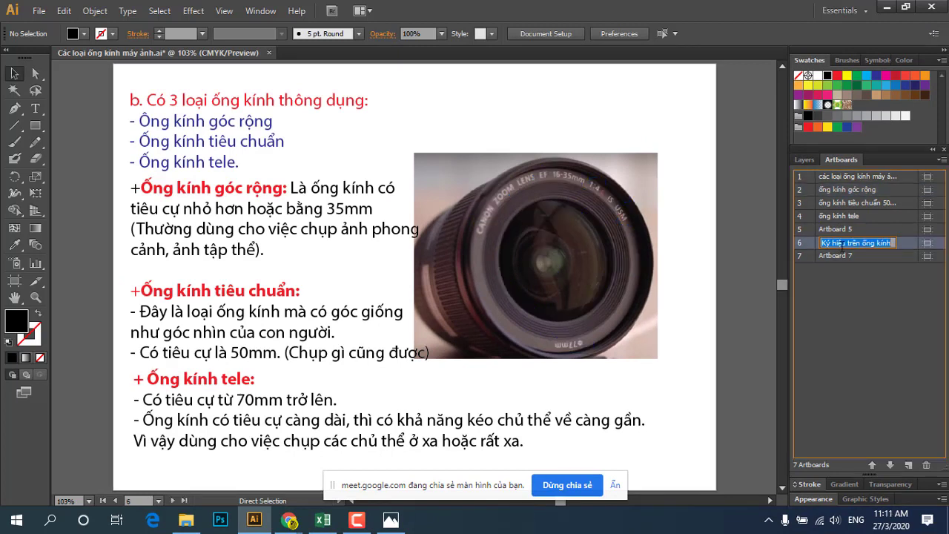
pyautogui.doubleClick(829, 243)
pyautogui.doubleClick(809, 244)
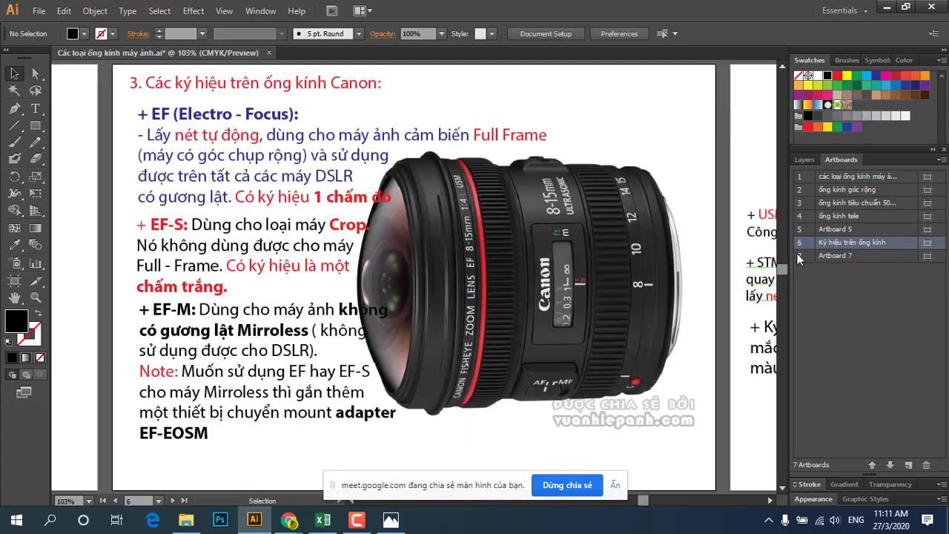
pyautogui.doubleClick(820, 256)
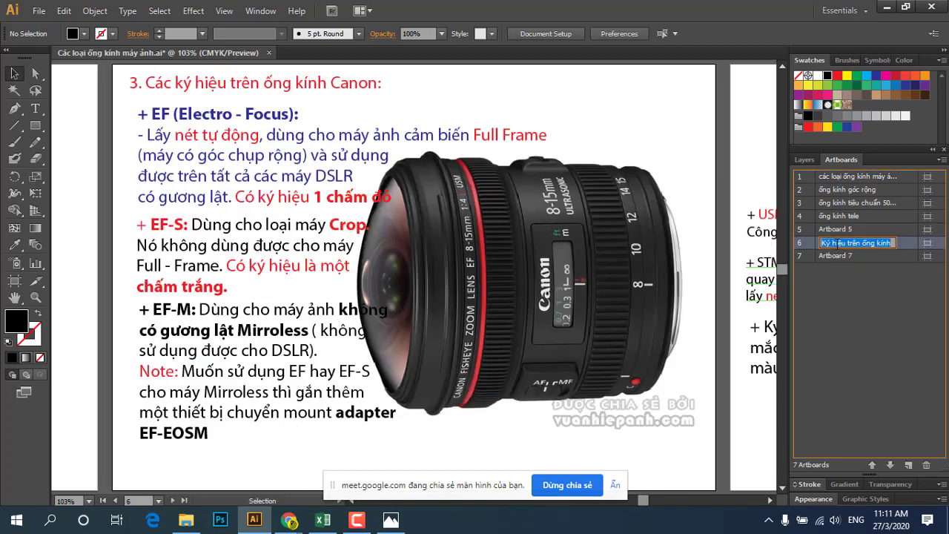
pyautogui.click(816, 245)
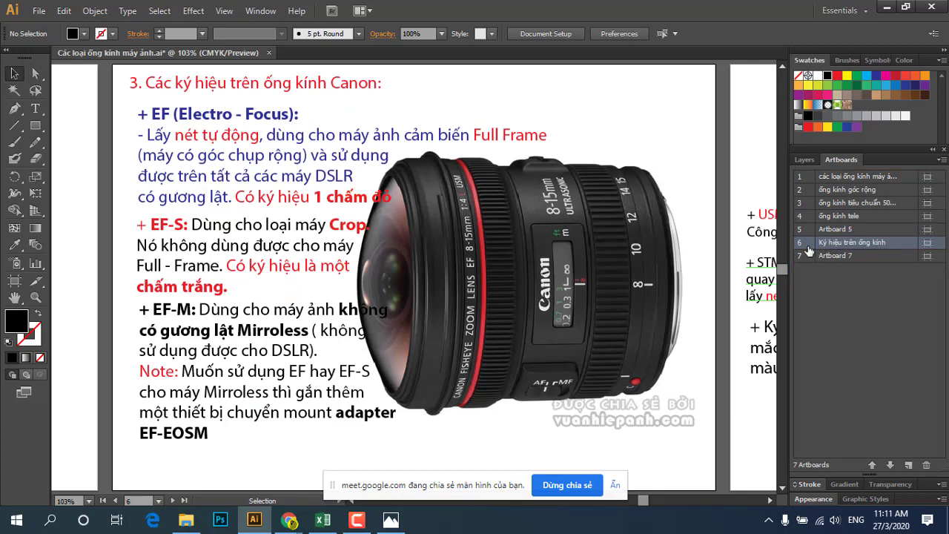
pyautogui.doubleClick(808, 256)
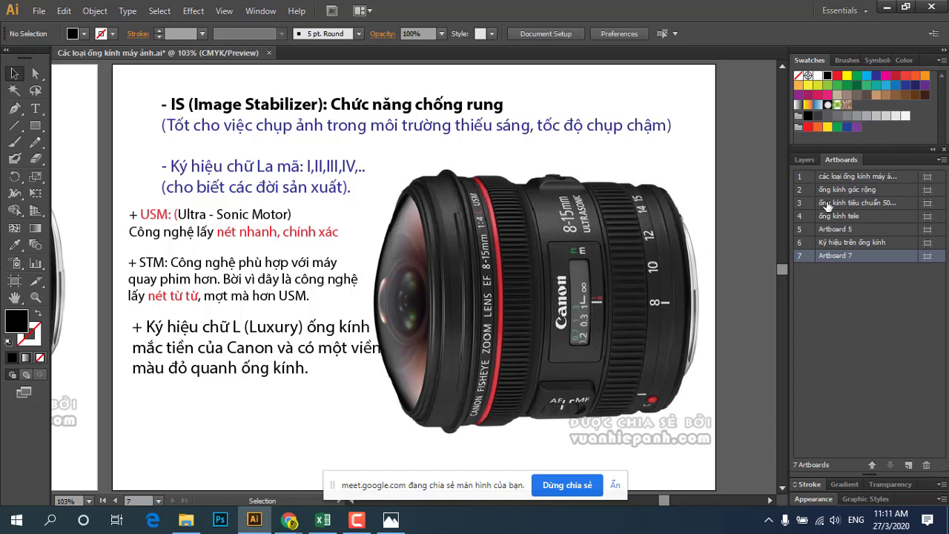
# Return to the clean lens types page on artboard 2.
pyautogui.click(808, 190)
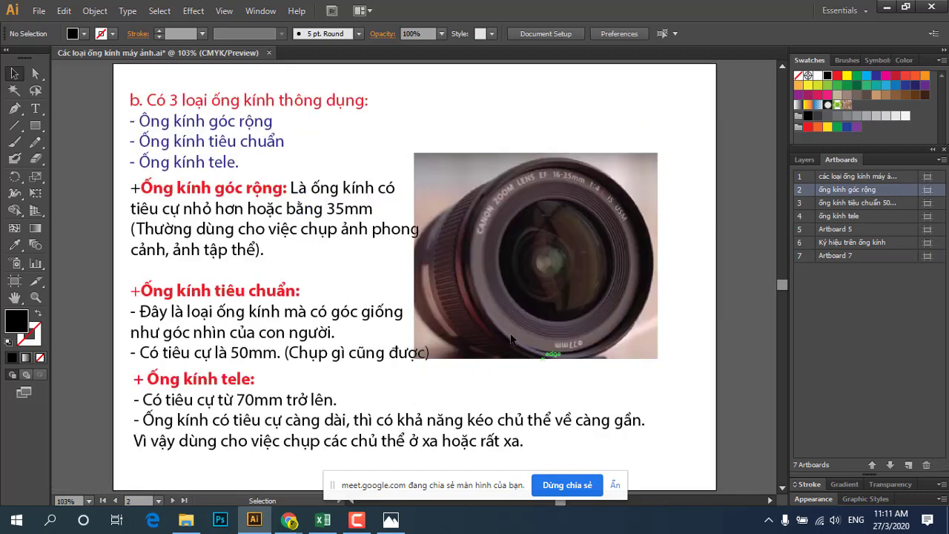
pyautogui.scroll(1, 348, 223)
pyautogui.scroll(-1, 347, 230)
pyautogui.click(357, 520)
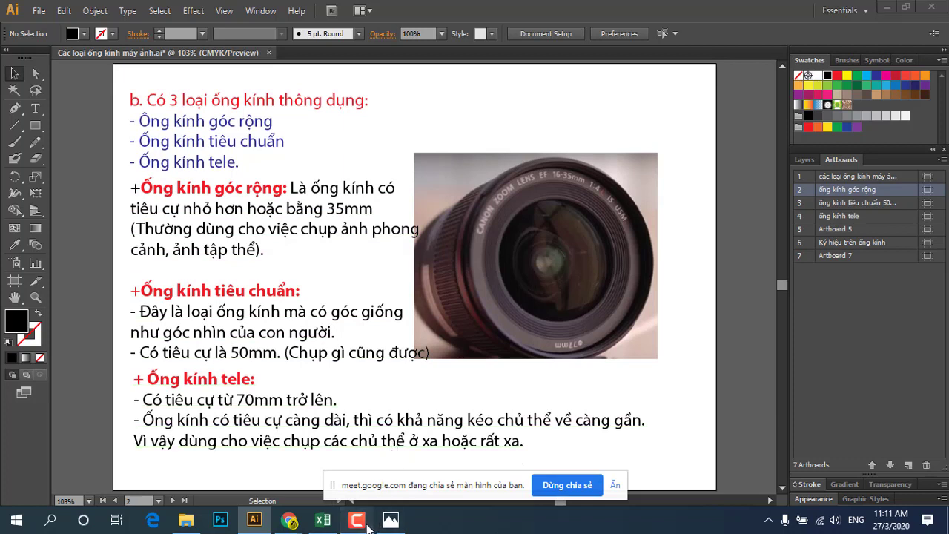